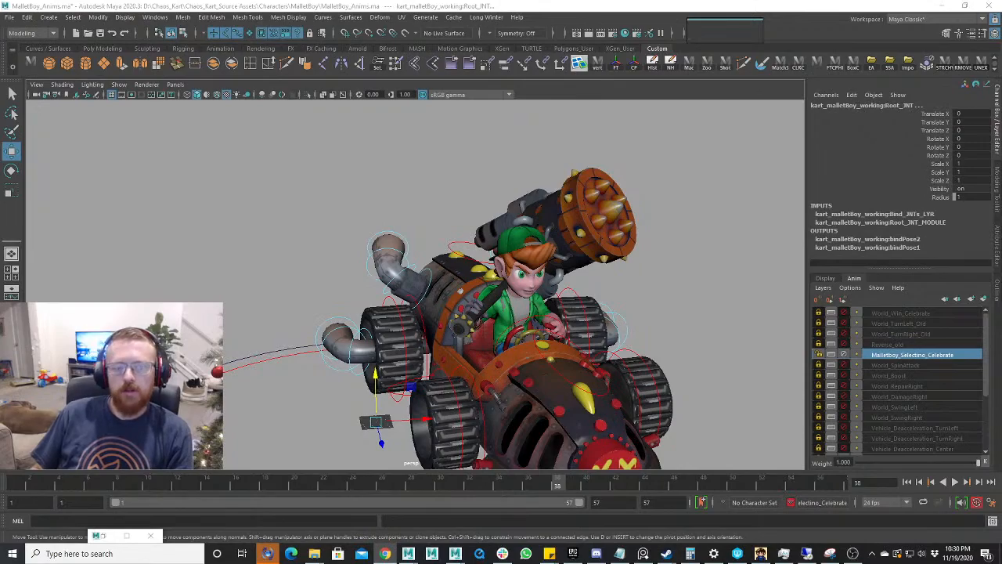
- Examine the character's seated pose in the kart at frame 38 from several angles and distances
{"action": "left_click_drag", "start_coordinate": [649, 258], "coordinate": [626, 272], "text": "alt"}
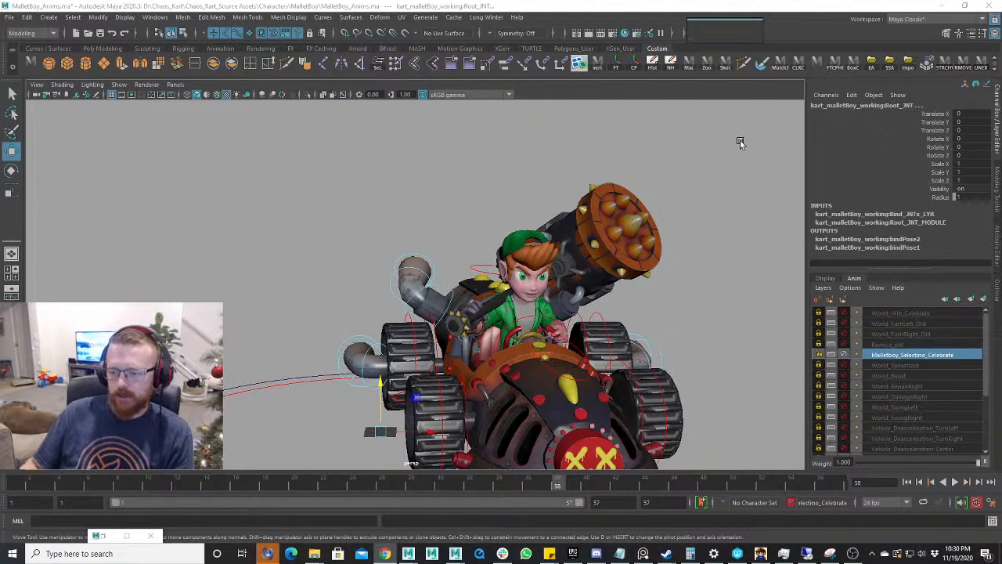
{"action": "left_click_drag", "start_coordinate": [599, 196], "coordinate": [629, 236], "text": "alt"}
{"action": "right_click_drag", "start_coordinate": [629, 236], "coordinate": [611, 245], "text": "alt"}
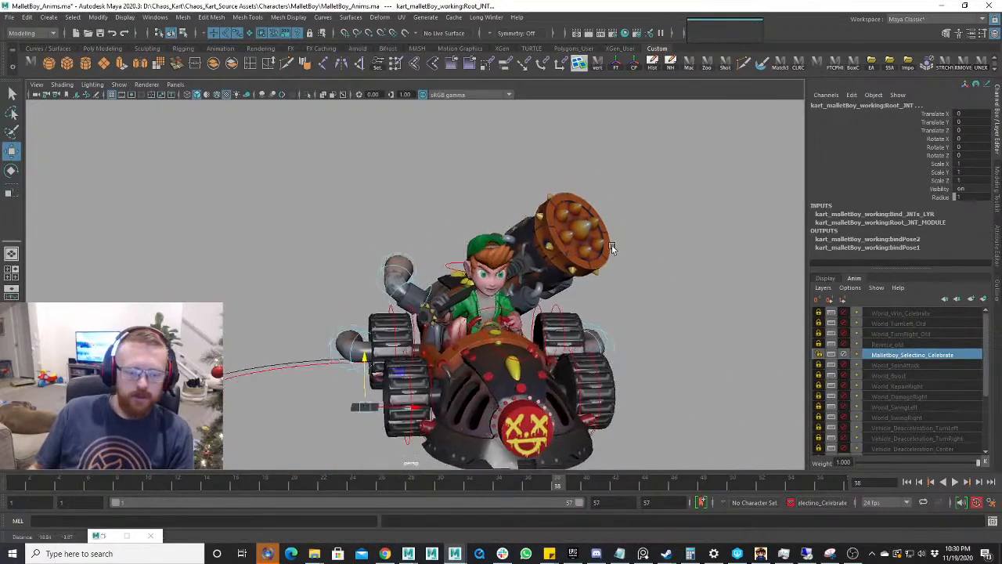
{"action": "left_click_drag", "start_coordinate": [612, 245], "coordinate": [613, 247], "text": "alt"}
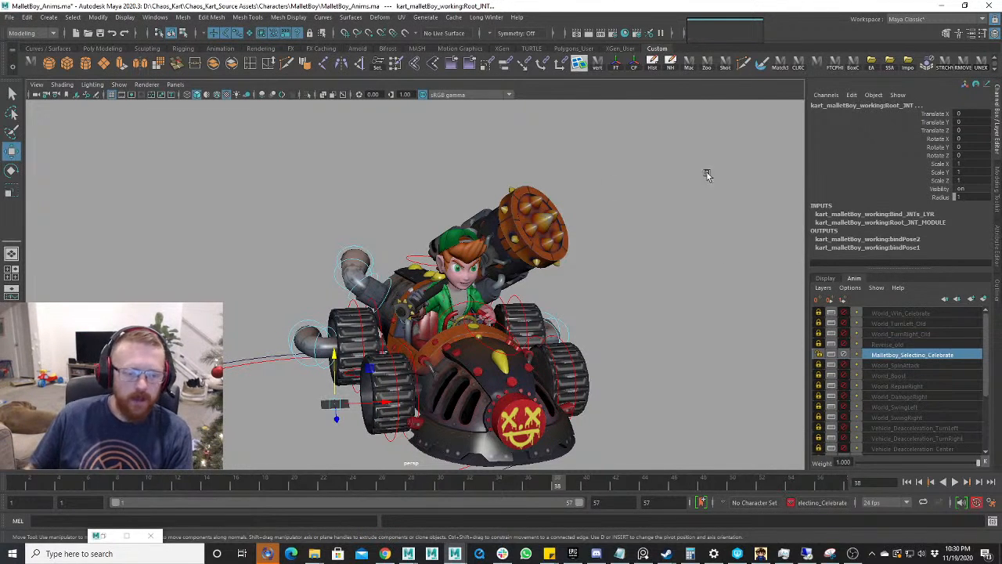
{"action": "left_click_drag", "start_coordinate": [513, 188], "coordinate": [603, 227], "text": "alt"}
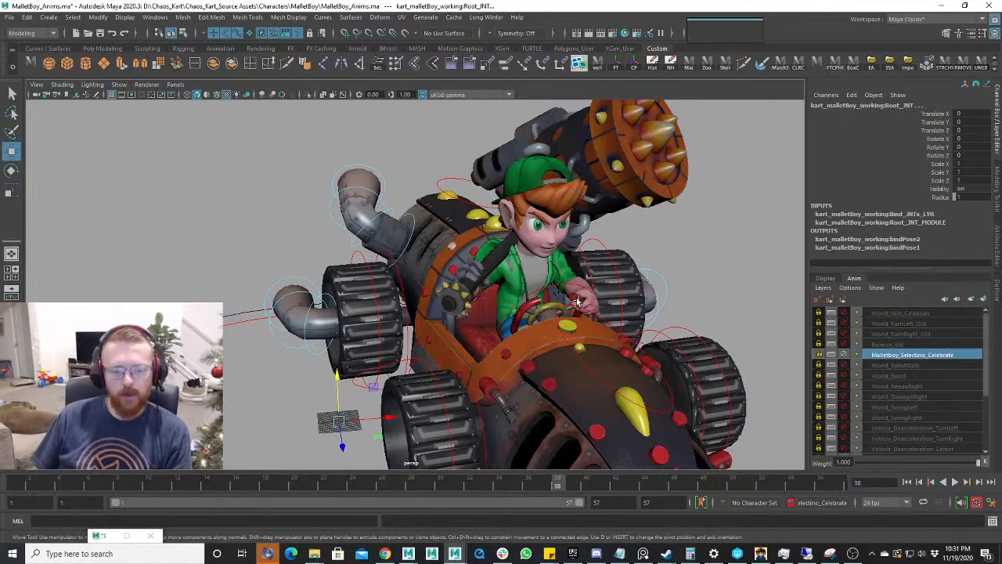
{"action": "scroll", "coordinate": [577, 300], "scroll_direction": "down", "scroll_amount": 4}
{"action": "mouse_move", "coordinate": [578, 300]}
{"action": "left_mouse_down", "text": "alt"}
{"action": "mouse_move", "coordinate": [526, 302]}
{"action": "mouse_move", "coordinate": [626, 297]}
{"action": "mouse_move", "coordinate": [582, 295]}
{"action": "left_mouse_up", "text": "alt"}
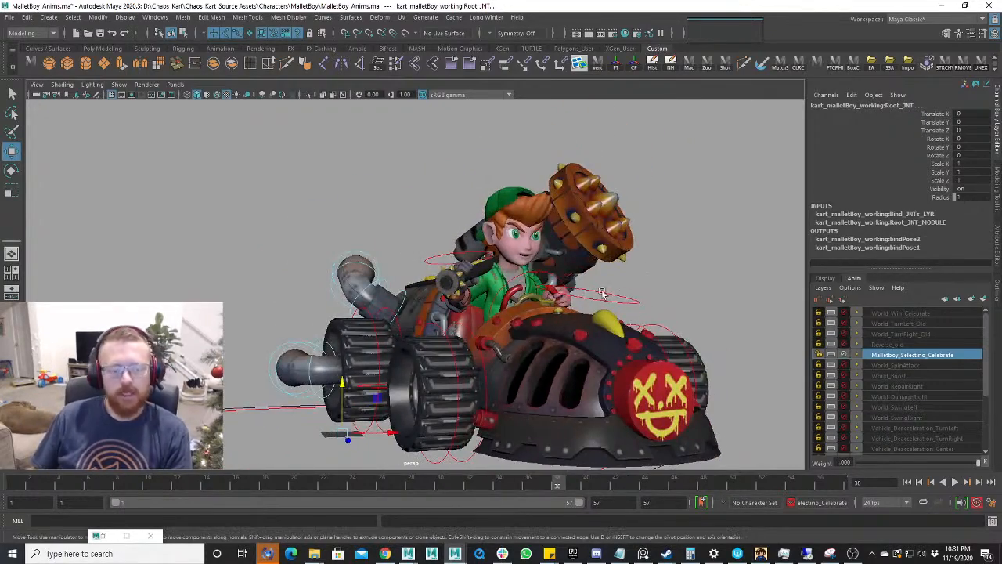
{"action": "scroll", "coordinate": [602, 292], "scroll_direction": "up", "scroll_amount": 4}
{"action": "left_click_drag", "start_coordinate": [567, 371], "coordinate": [548, 386], "text": "alt"}
- Play and scrub the selection celebrate animation from the start to review the character's movement into the kart
{"action": "left_click", "coordinate": [22, 491]}
{"action": "key", "text": "alt+v"}
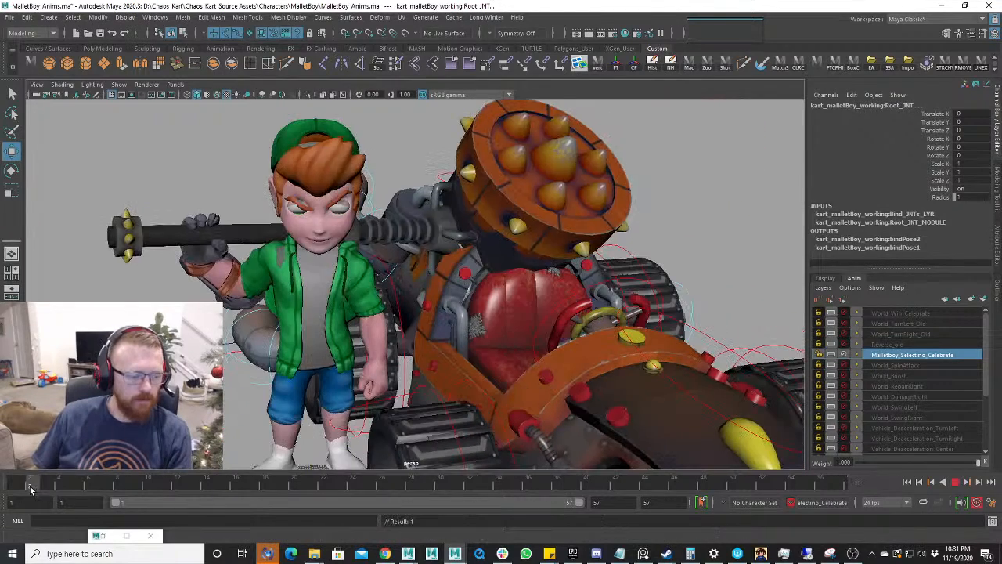
{"action": "left_click_drag", "start_coordinate": [142, 484], "coordinate": [54, 474]}
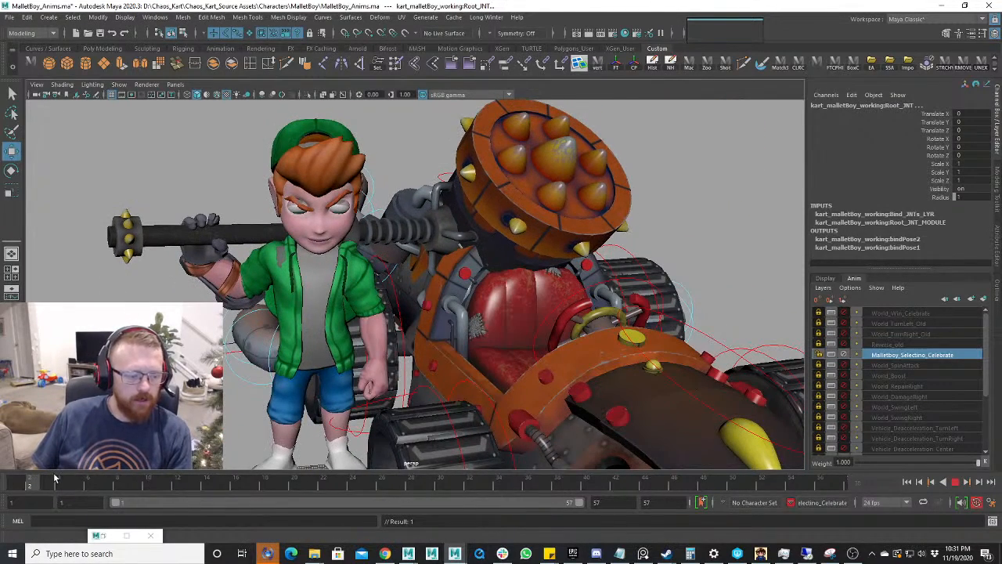
{"action": "key", "text": "alt+v"}
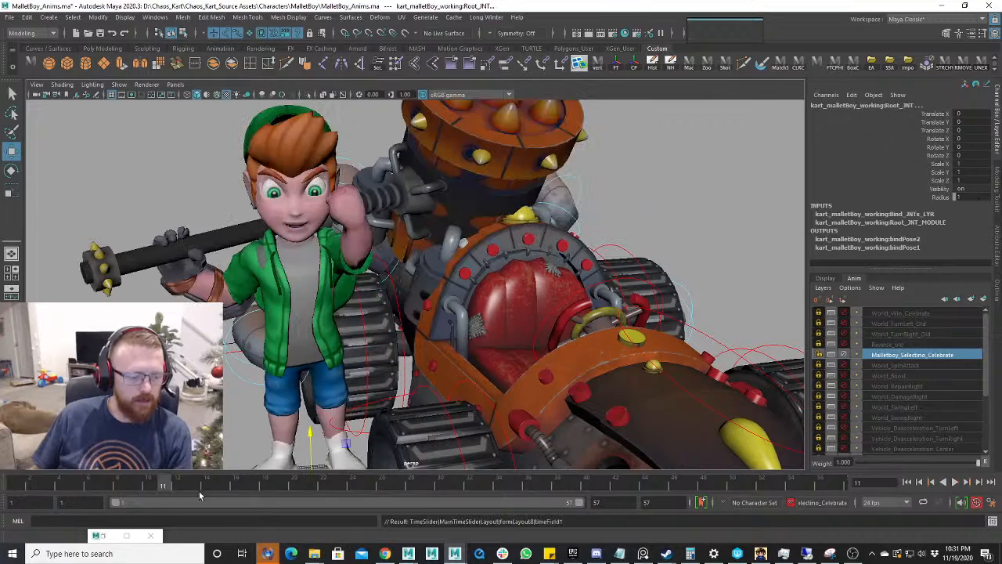
{"action": "key", "text": "alt+v"}
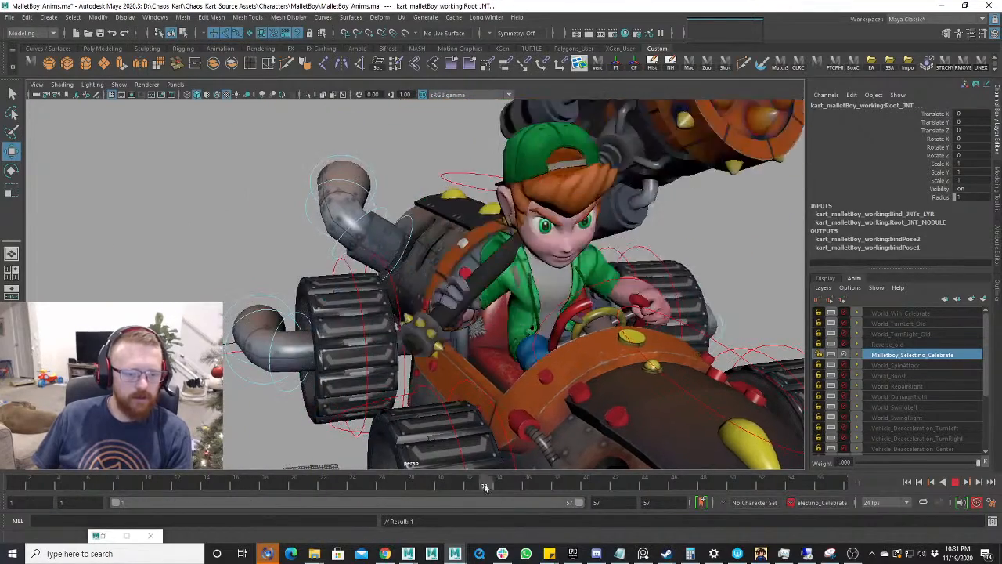
{"action": "key", "text": "alt+v"}
{"action": "scroll", "coordinate": [307, 288], "scroll_direction": "down", "scroll_amount": 5}
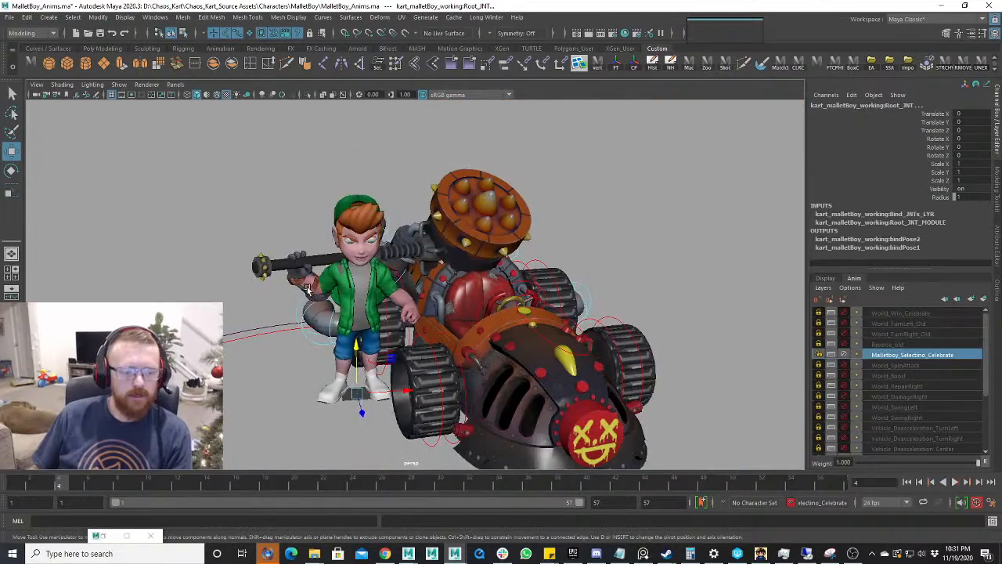
{"action": "key", "text": "alt+v"}
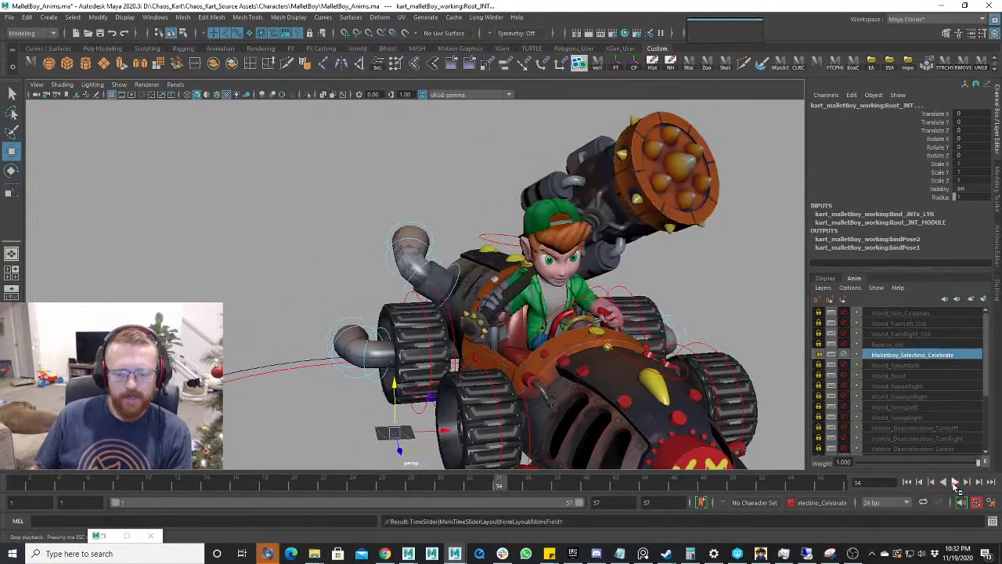
- Replay the celebrate animation from different camera angles, checking the standing poses and the turn toward the kart
{"action": "key", "text": "Escape"}
{"action": "left_click_drag", "start_coordinate": [602, 302], "coordinate": [627, 306], "text": "alt"}
{"action": "key", "text": "alt+v"}
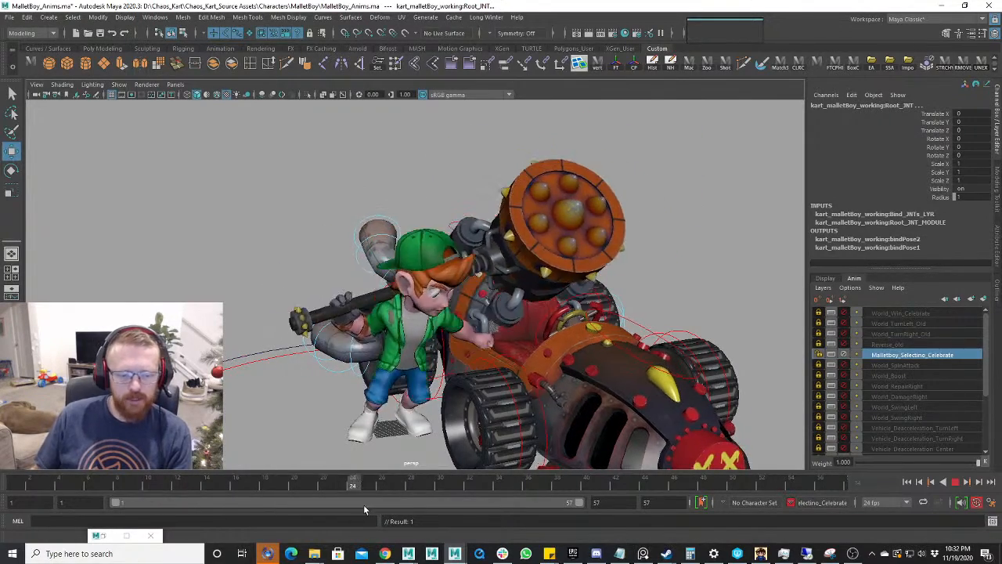
{"action": "left_click_drag", "start_coordinate": [226, 490], "coordinate": [163, 485]}
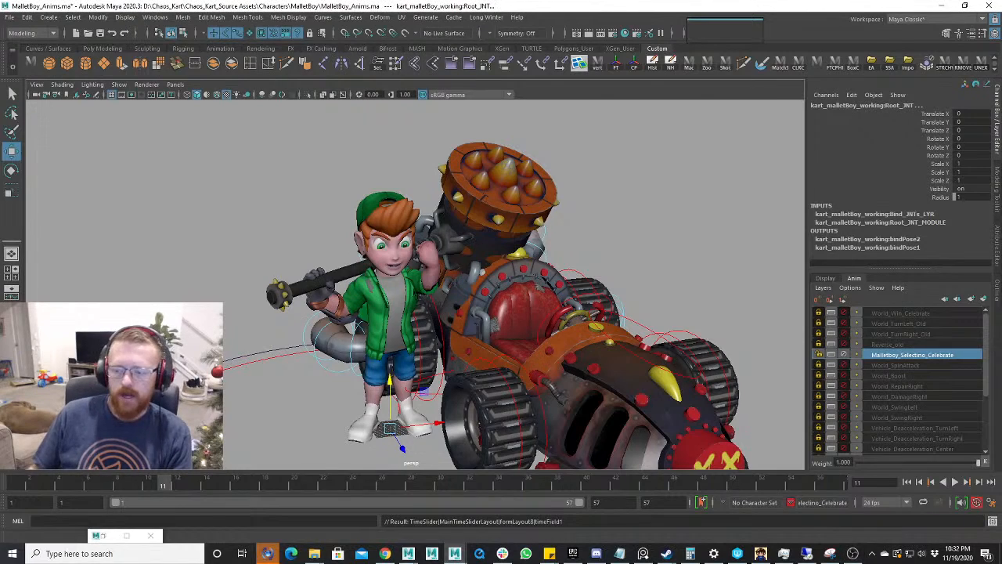
{"action": "left_click_drag", "start_coordinate": [367, 245], "coordinate": [662, 263], "text": "alt"}
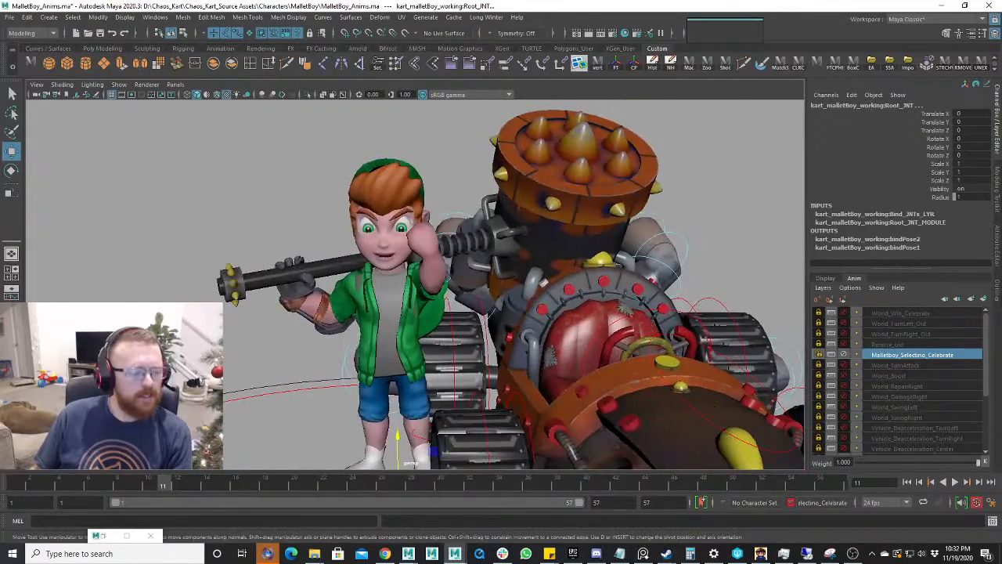
{"action": "left_click", "coordinate": [11, 487]}
{"action": "key", "text": "alt+v"}
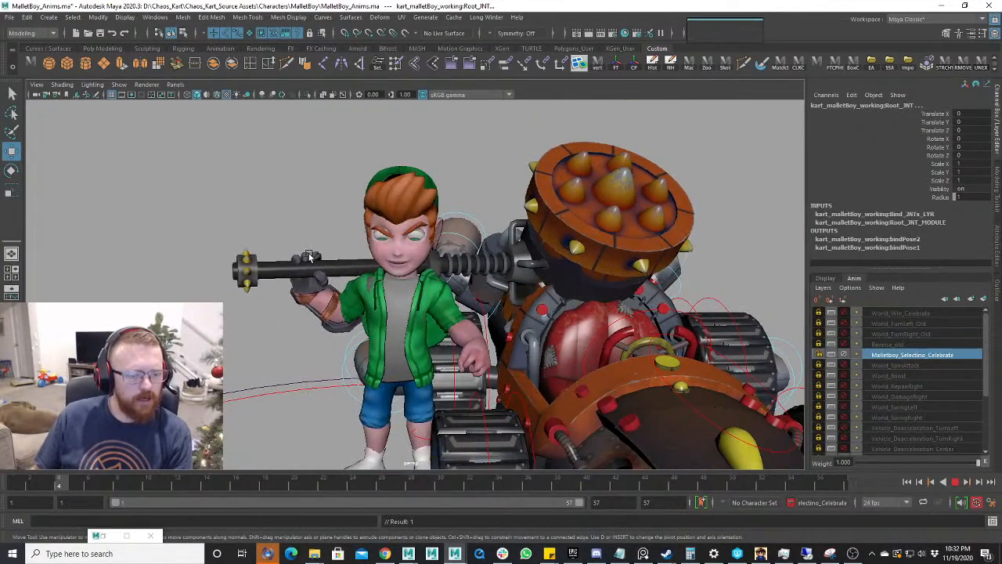
{"action": "left_click_drag", "start_coordinate": [308, 253], "coordinate": [437, 261], "text": "alt"}
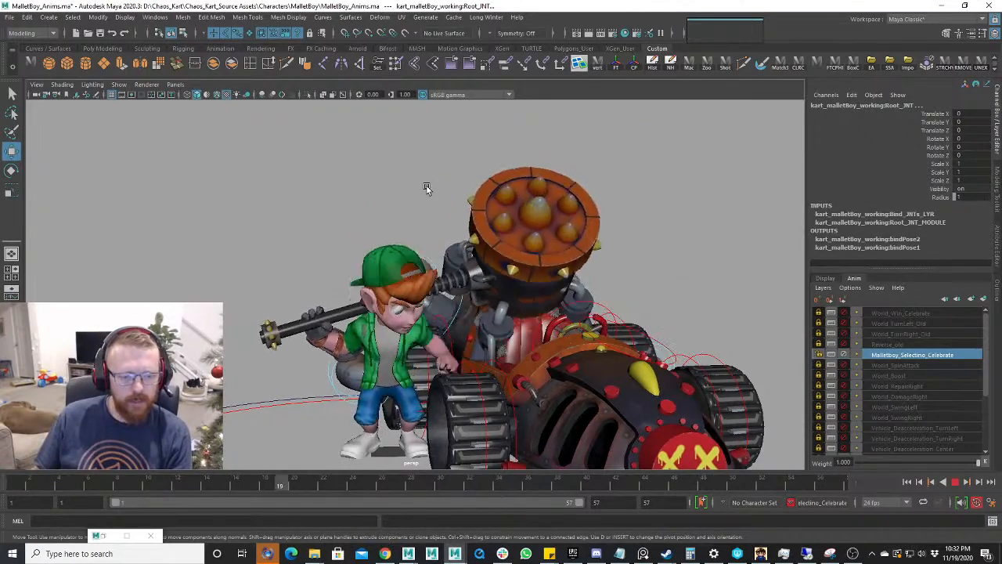
{"action": "left_click_drag", "start_coordinate": [426, 187], "coordinate": [451, 220], "text": "alt"}
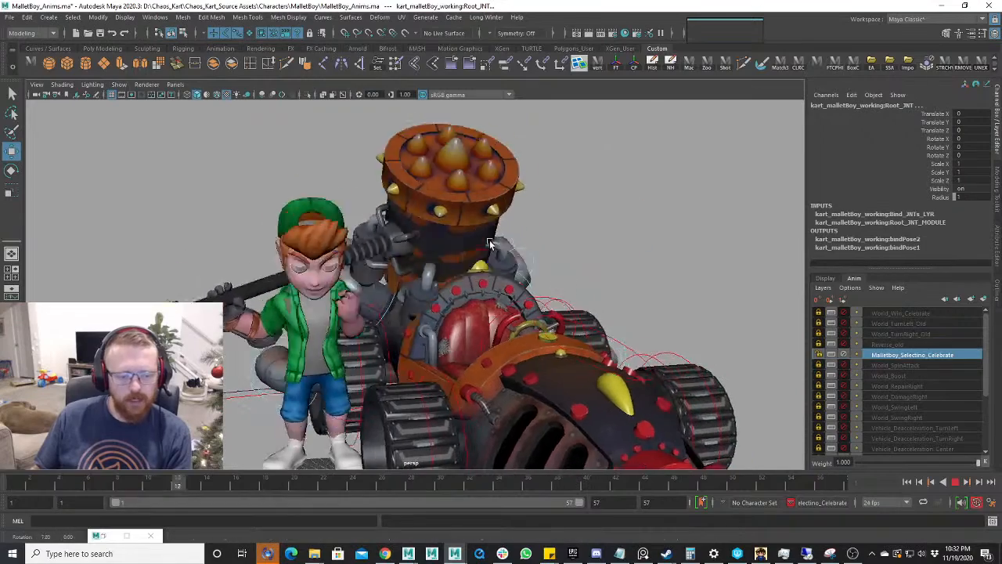
- Scrub through the early frames and stop at frame 16 to check the character's raised left hand
{"action": "left_click", "coordinate": [954, 482]}
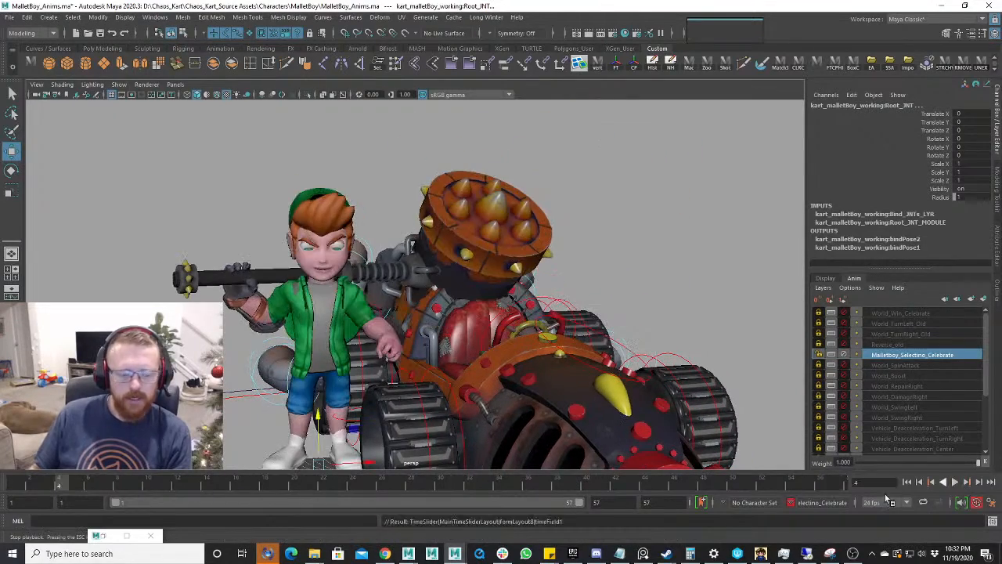
{"action": "key", "text": "alt+v"}
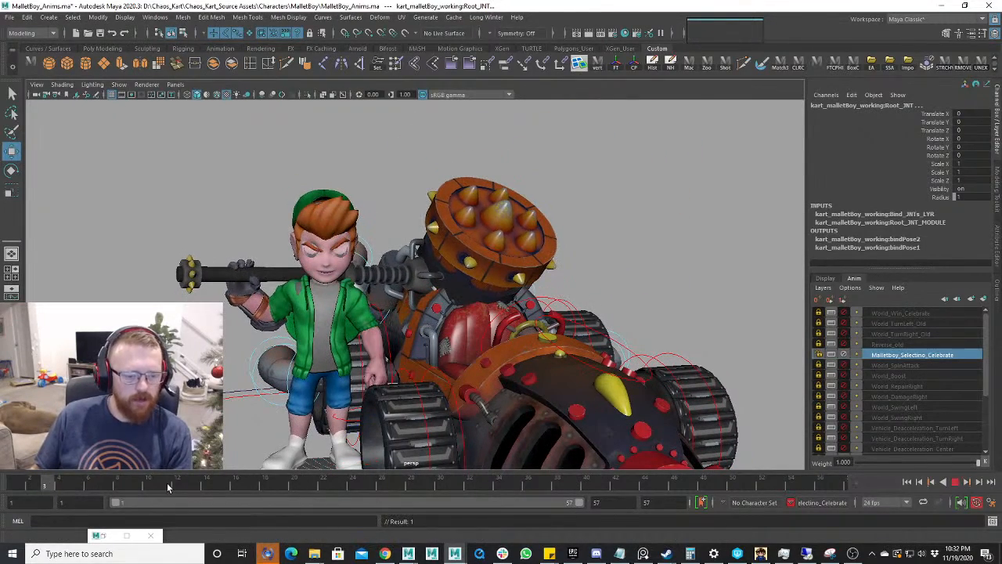
{"action": "mouse_move", "coordinate": [203, 488]}
{"action": "left_mouse_down"}
{"action": "mouse_move", "coordinate": [122, 483]}
{"action": "mouse_move", "coordinate": [261, 499]}
{"action": "left_mouse_up"}
{"action": "left_click", "coordinate": [235, 481]}
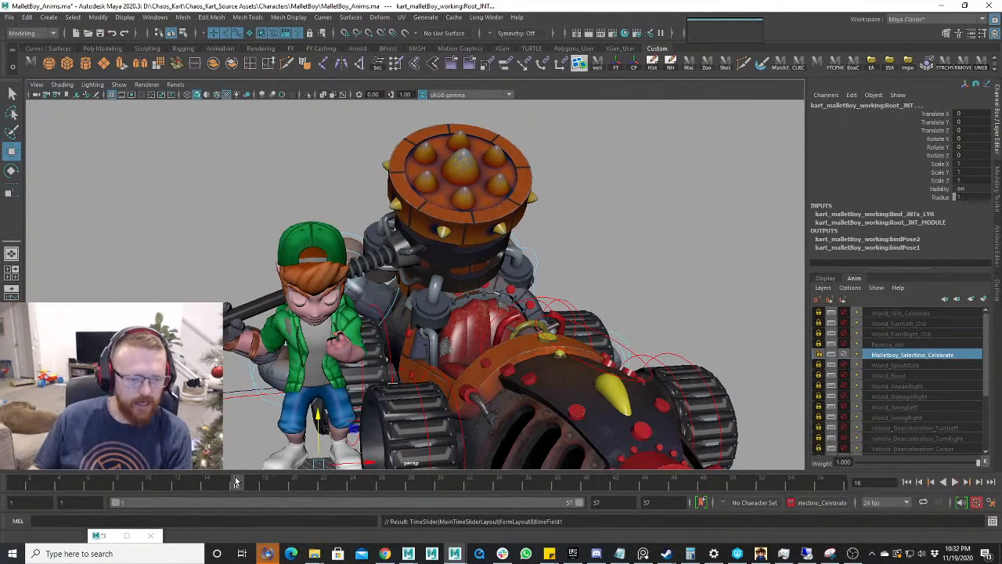
- Set the visibility of the hidden _DELETE_1 and _DELETE_3 groups to on to show the rig controls
{"action": "scroll", "coordinate": [415, 314], "scroll_direction": "up", "scroll_amount": 5}
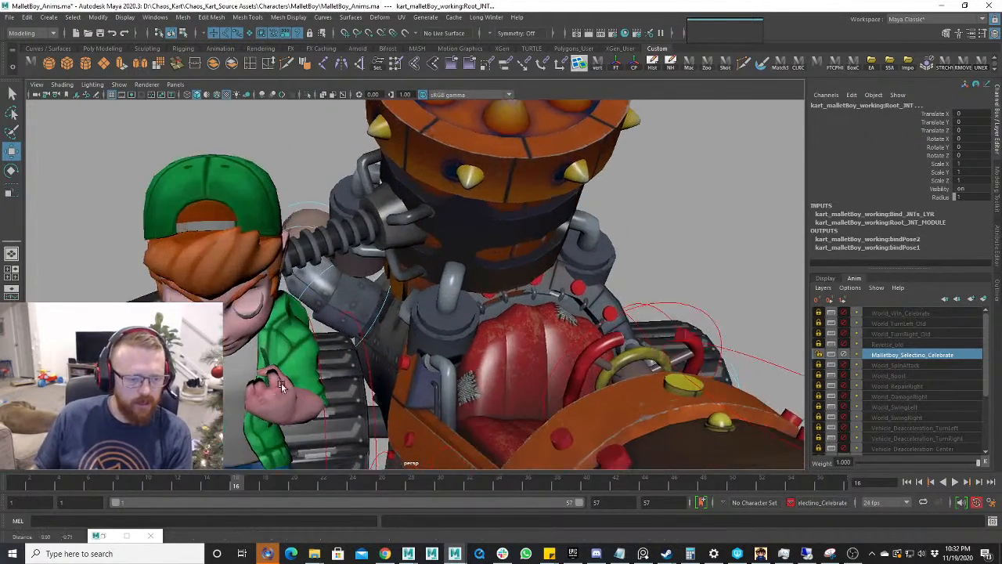
{"action": "middle_click_drag", "start_coordinate": [415, 352], "coordinate": [415, 117], "text": "alt"}
{"action": "left_click", "coordinate": [119, 84]}
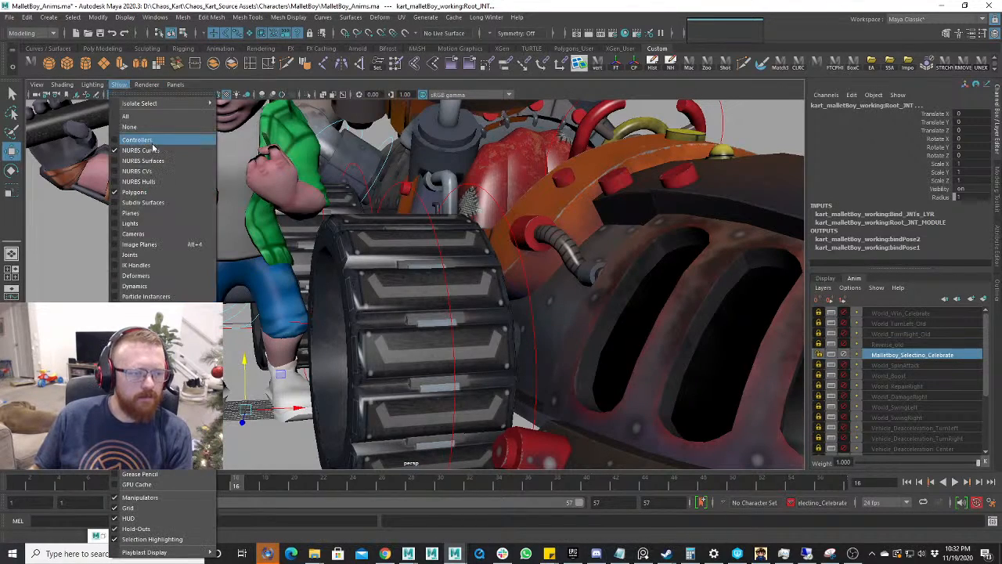
{"action": "left_click_drag", "start_coordinate": [313, 180], "coordinate": [462, 291], "text": "alt"}
{"action": "scroll", "coordinate": [461, 290], "scroll_direction": "down", "scroll_amount": 3}
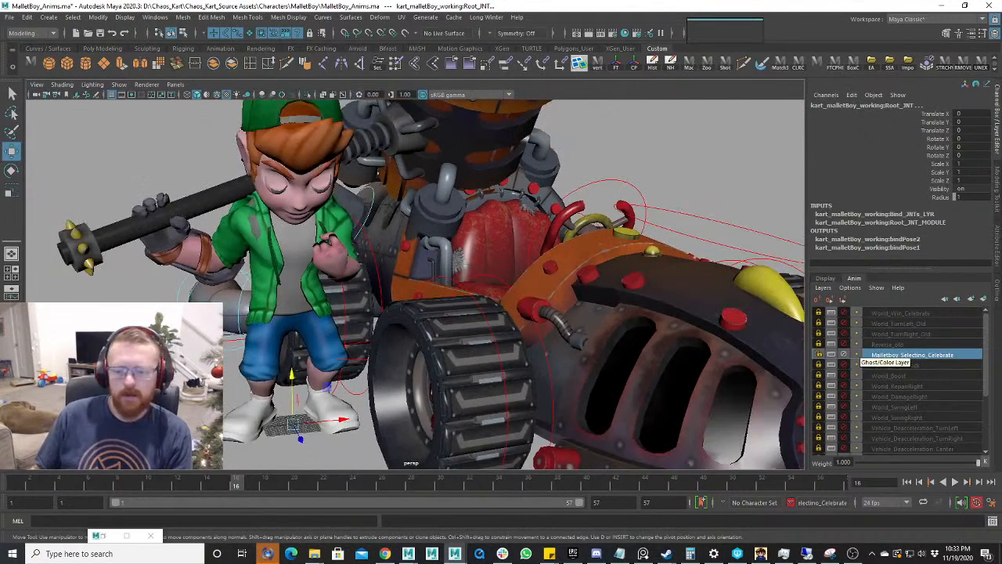
{"action": "left_click", "coordinate": [996, 287]}
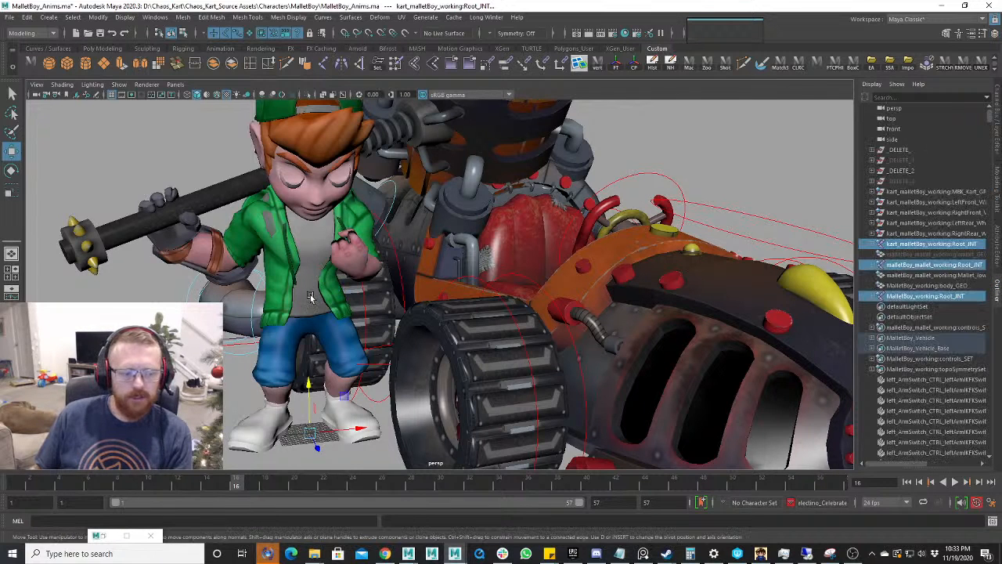
{"action": "left_click", "coordinate": [900, 160]}
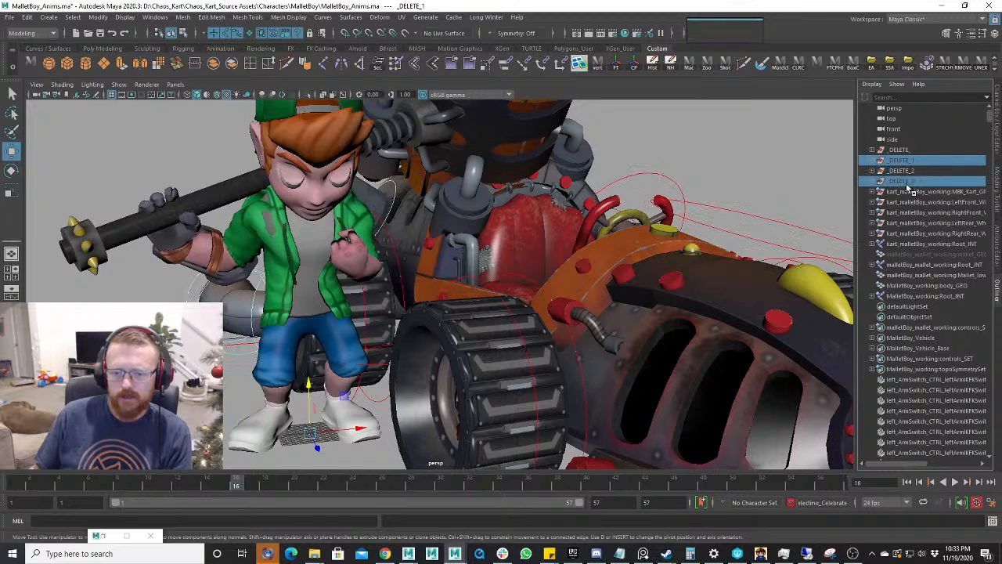
{"action": "left_click", "coordinate": [997, 126]}
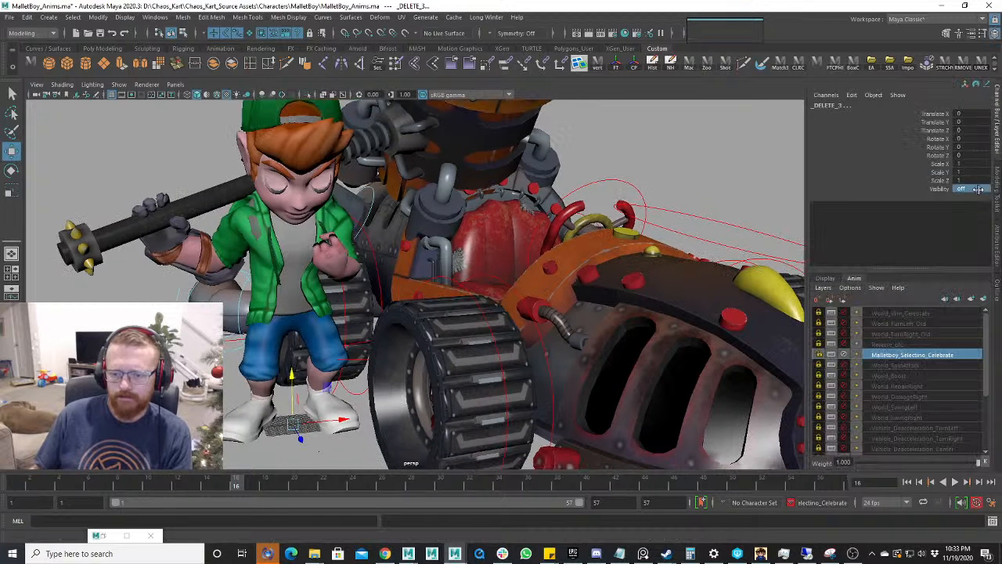
{"action": "type", "text": "1"}
{"action": "key", "text": "Return"}
{"action": "scroll", "coordinate": [475, 282], "scroll_direction": "up", "scroll_amount": 4}
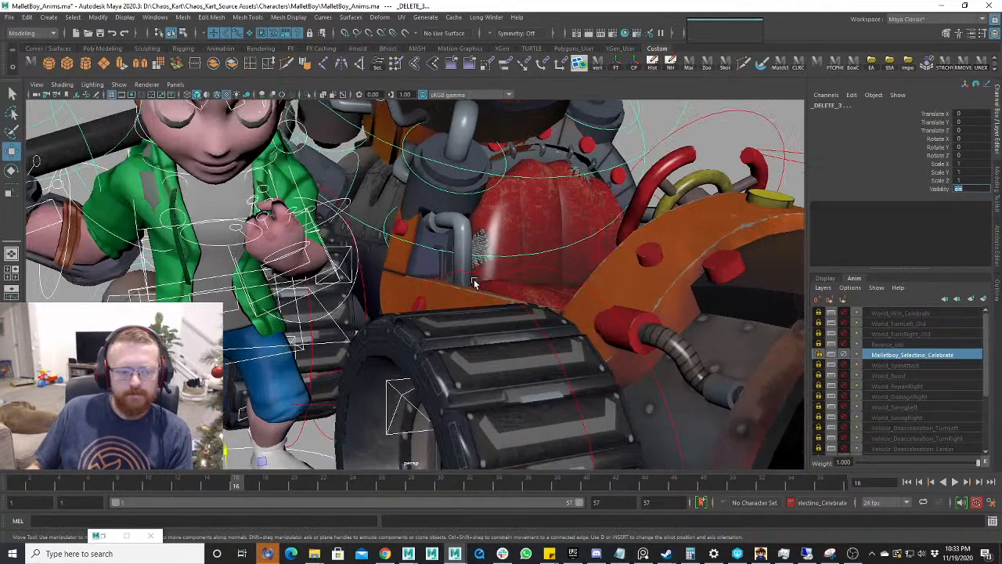
- Check the left hand's motion up to frame 20 and select the left arm IK control at frame 17
{"action": "middle_click_drag", "start_coordinate": [474, 281], "coordinate": [544, 358], "text": "alt"}
{"action": "left_click", "coordinate": [216, 481]}
{"action": "left_click_drag", "start_coordinate": [215, 483], "coordinate": [160, 498]}
{"action": "key", "text": "alt+v"}
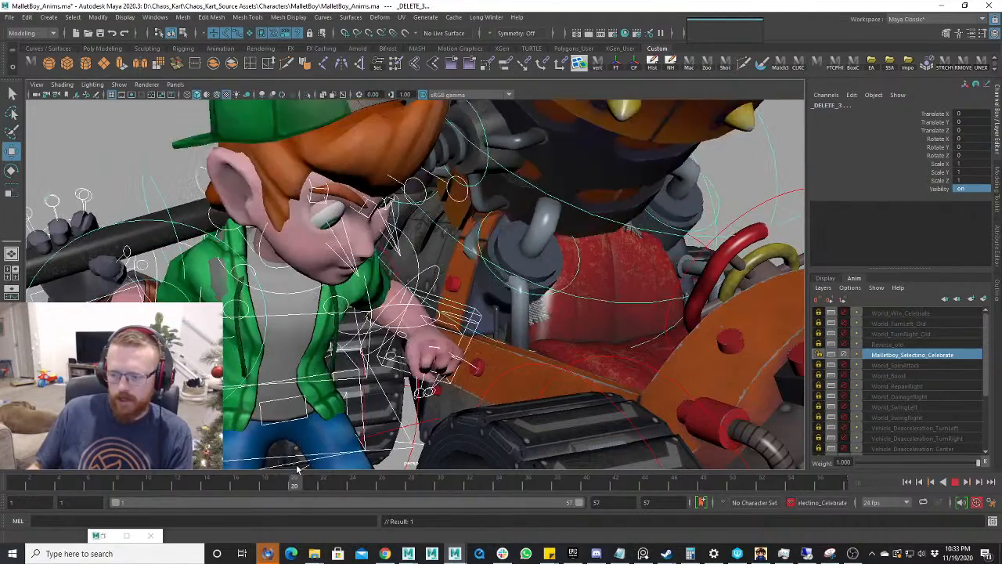
{"action": "left_click_drag", "start_coordinate": [297, 468], "coordinate": [264, 466]}
{"action": "left_click_drag", "start_coordinate": [299, 419], "coordinate": [396, 393], "text": "alt"}
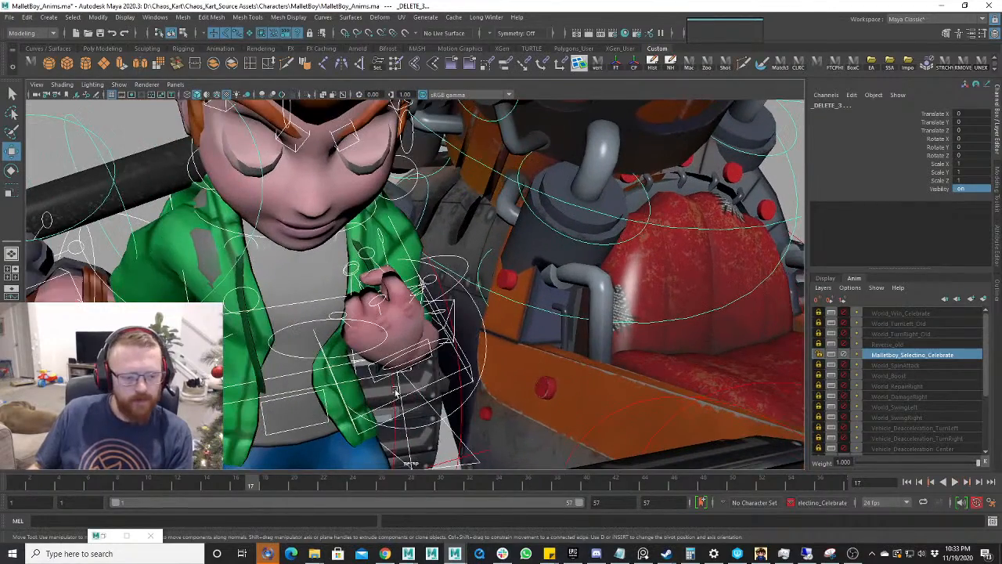
{"action": "left_click", "coordinate": [462, 373]}
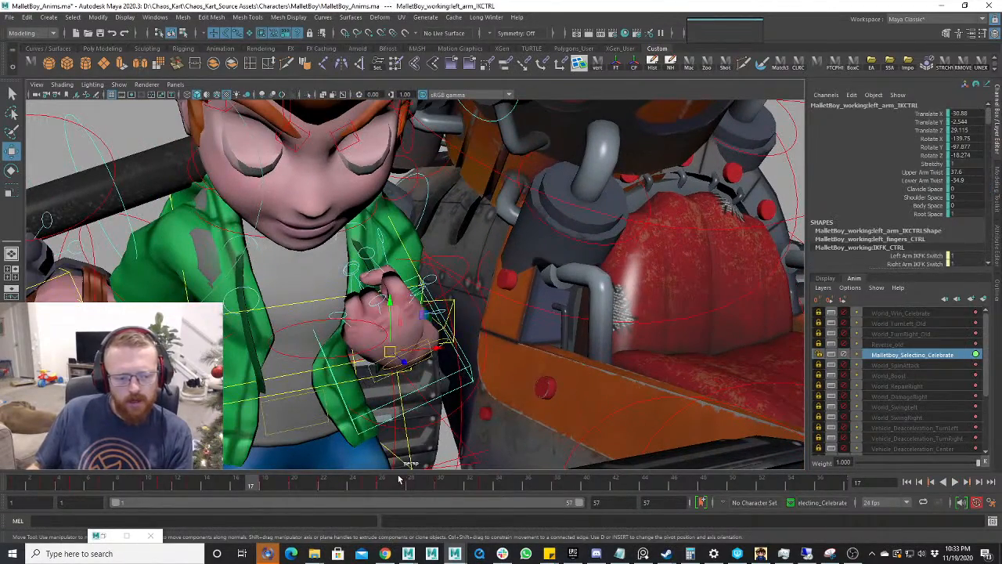
- Preview the left arm's motion around frame 20 with the IK control selected
{"action": "key", "text": "alt+v"}
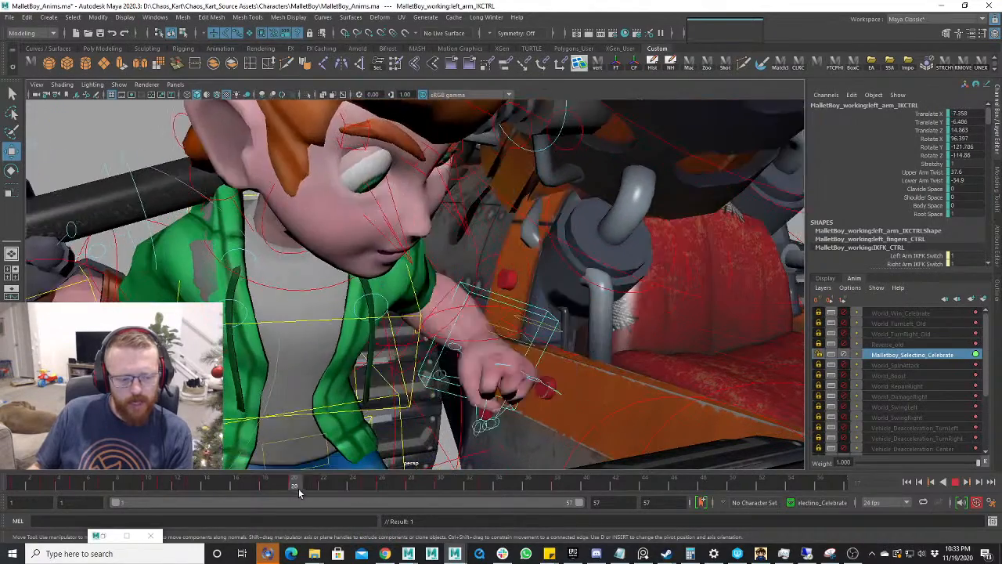
{"action": "left_click", "coordinate": [265, 484]}
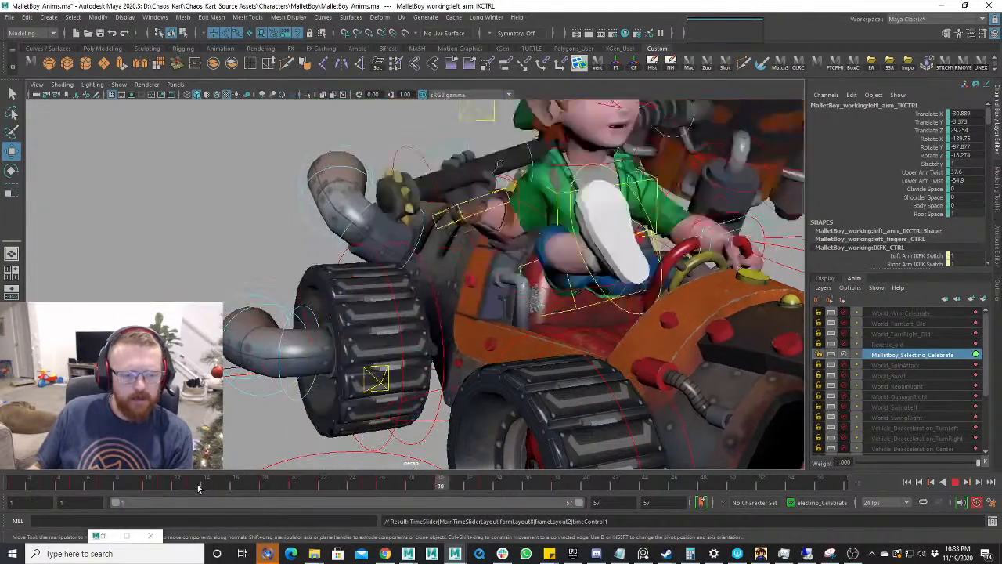
{"action": "left_click", "coordinate": [956, 483]}
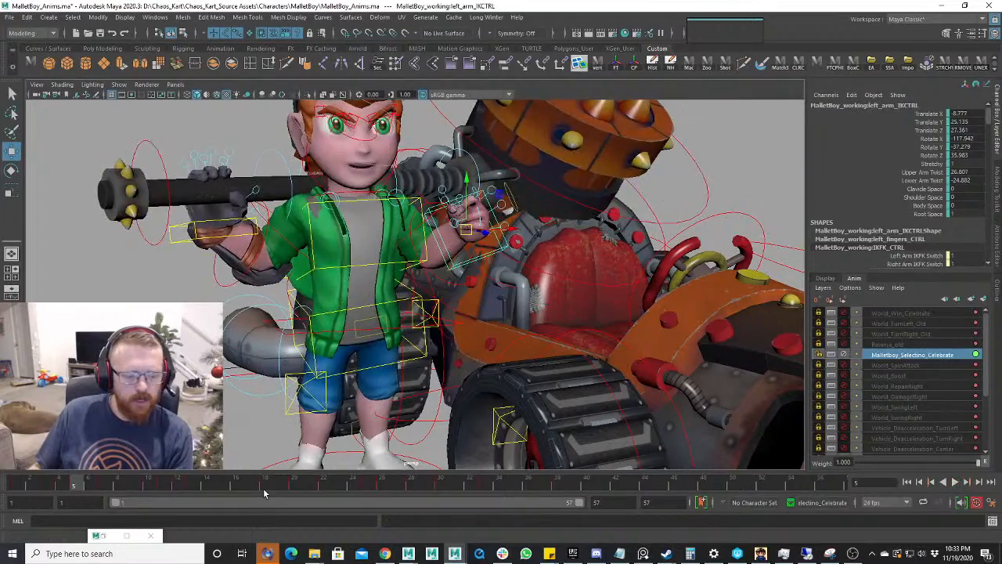
- At frame 20, move the left arm IK control to about -11.1, -8.1, 14.2 and rotate it to about 73.5, -122.9, -108, checking neighbouring frames
{"action": "key", "text": "alt+v"}
{"action": "left_click_drag", "start_coordinate": [262, 487], "coordinate": [295, 487]}
{"action": "key", "text": "f"}
{"action": "mouse_move", "coordinate": [475, 341]}
{"action": "left_mouse_down"}
{"action": "mouse_move", "coordinate": [458, 350]}
{"action": "mouse_move", "coordinate": [449, 379]}
{"action": "mouse_move", "coordinate": [438, 351]}
{"action": "mouse_move", "coordinate": [464, 359]}
{"action": "mouse_move", "coordinate": [479, 330]}
{"action": "left_mouse_up"}
{"action": "key", "text": "e"}
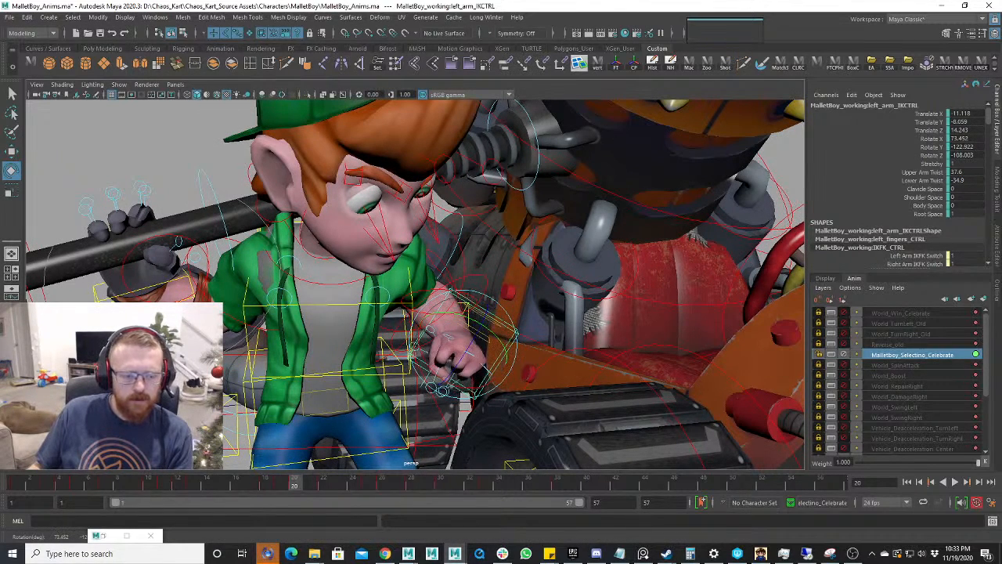
{"action": "left_click_drag", "start_coordinate": [281, 489], "coordinate": [310, 491]}
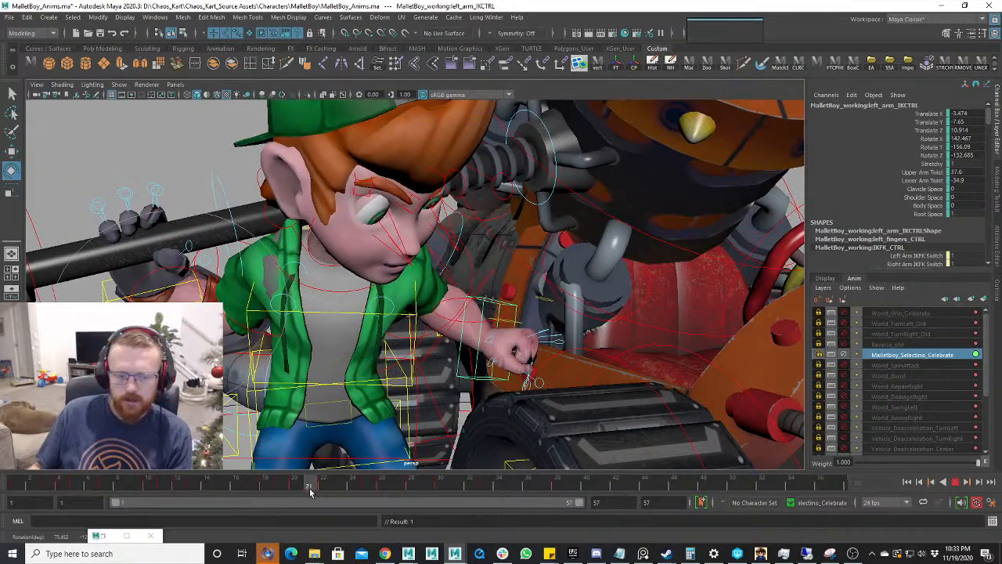
- At frame 21, lower the left arm IK control to about -9.6 in Translate Y and return to frame 20
{"action": "left_click_drag", "start_coordinate": [377, 487], "coordinate": [310, 490]}
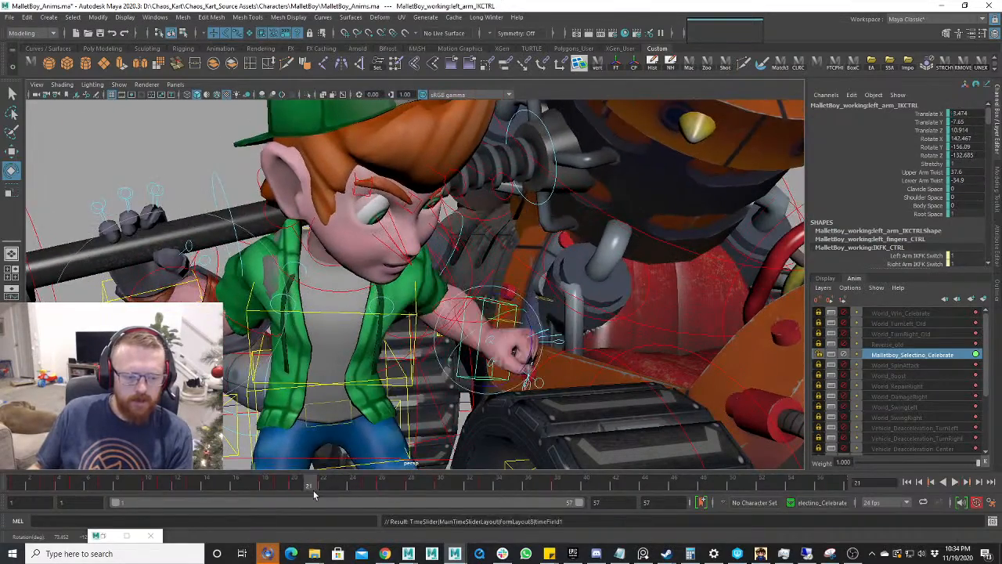
{"action": "key", "text": "w"}
{"action": "left_click_drag", "start_coordinate": [492, 288], "coordinate": [494, 295]}
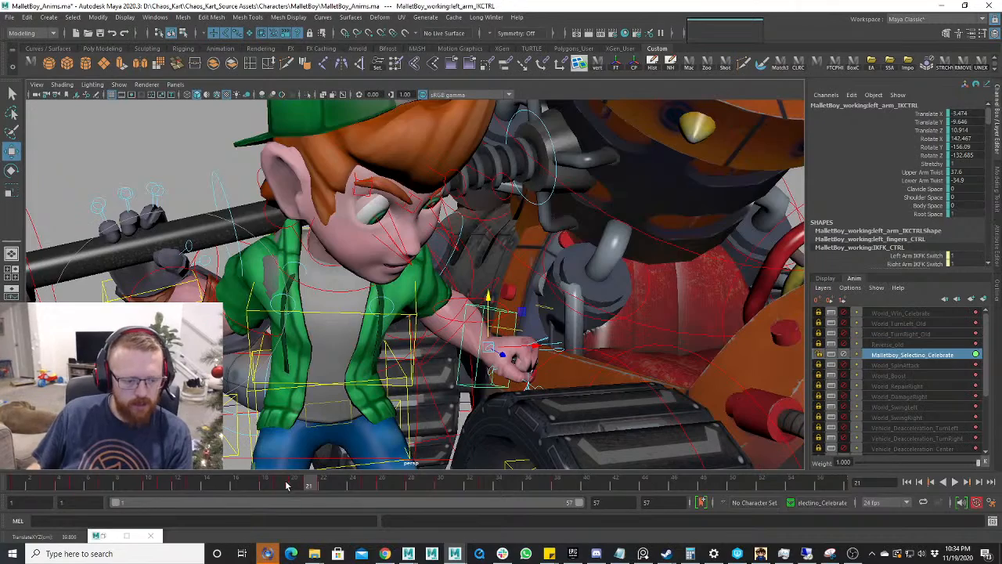
{"action": "mouse_move", "coordinate": [286, 485]}
{"action": "left_mouse_down"}
{"action": "mouse_move", "coordinate": [324, 489]}
{"action": "mouse_move", "coordinate": [276, 482]}
{"action": "mouse_move", "coordinate": [292, 481]}
{"action": "left_mouse_up"}
- Select the left hand's finger and thumb FK controls together at frame 20, leaving the arm IK control out
{"action": "right_click_drag", "start_coordinate": [379, 328], "coordinate": [447, 320], "text": "alt"}
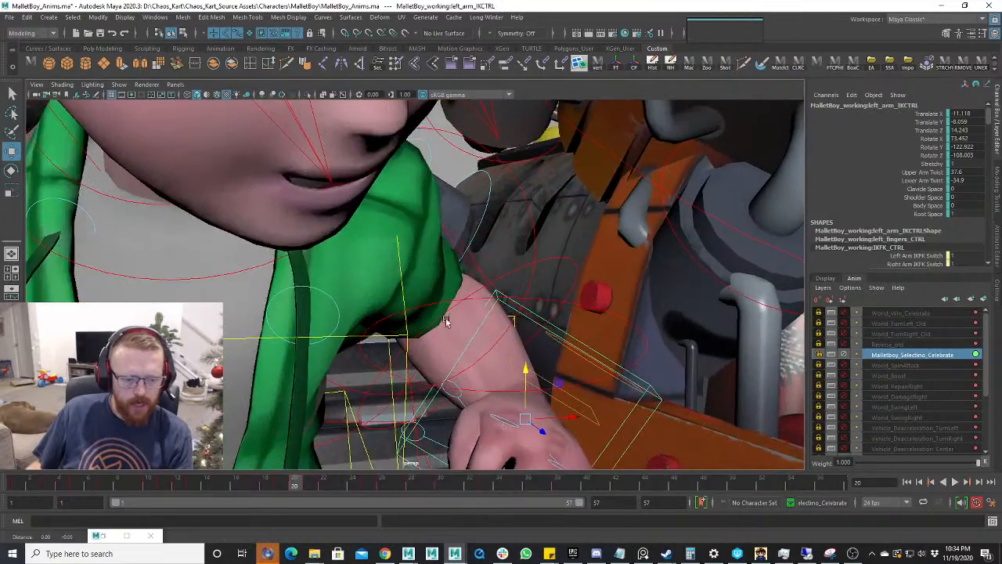
{"action": "left_click_drag", "start_coordinate": [438, 320], "coordinate": [520, 180], "text": "alt"}
{"action": "left_click", "coordinate": [522, 184]}
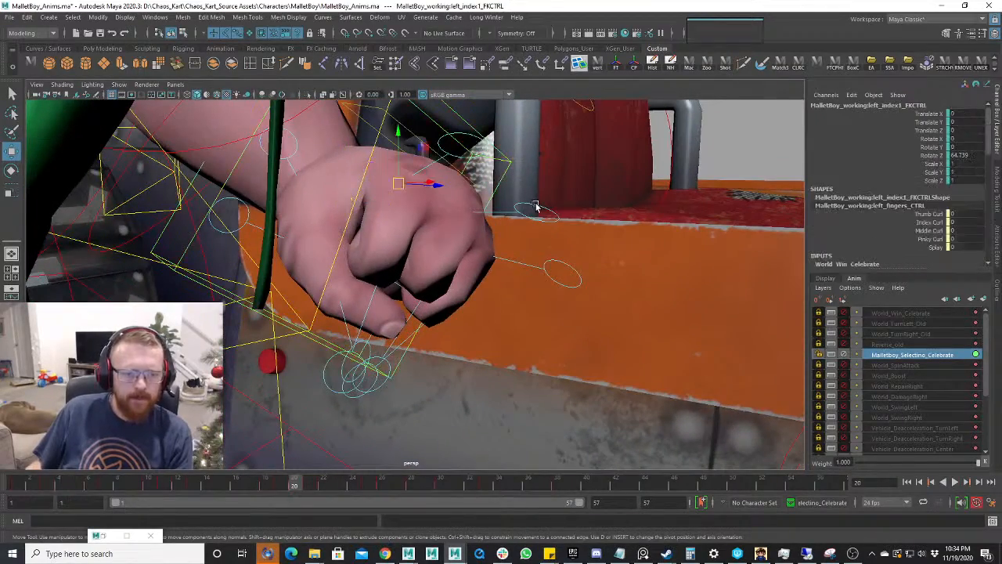
{"action": "left_click", "coordinate": [537, 207]}
{"action": "left_click", "coordinate": [575, 268]}
{"action": "left_click_drag", "start_coordinate": [575, 268], "coordinate": [373, 377], "text": "alt"}
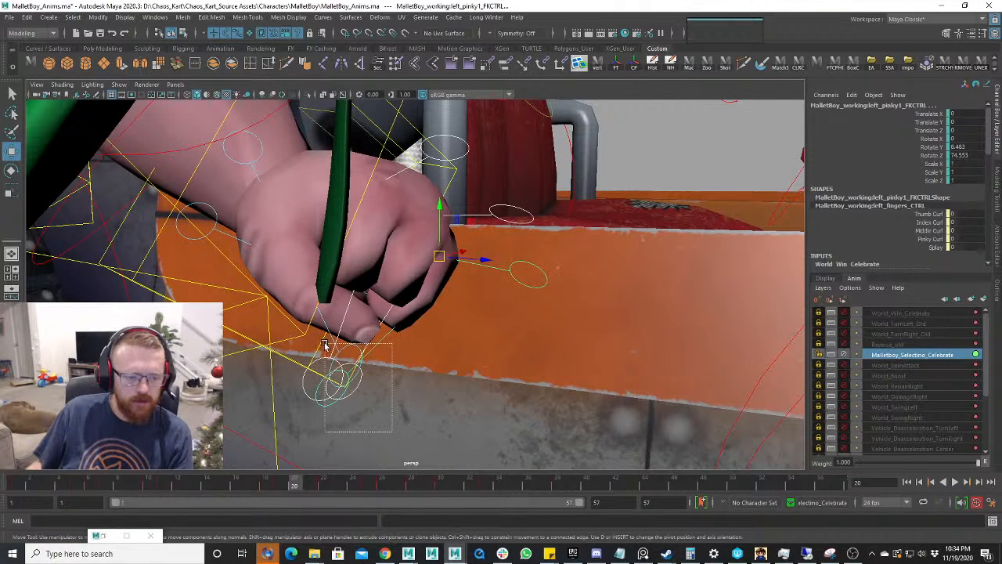
{"action": "left_click_drag", "start_coordinate": [392, 430], "coordinate": [327, 346]}
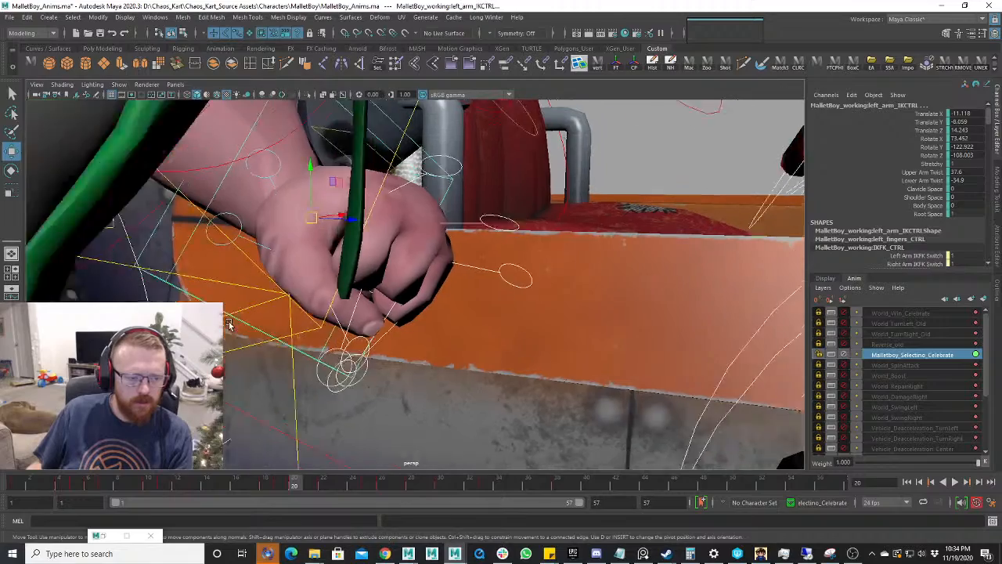
{"action": "left_click", "coordinate": [281, 353], "text": "ctrl"}
{"action": "mouse_move", "coordinate": [411, 376]}
{"action": "left_mouse_down", "text": "alt"}
{"action": "mouse_move", "coordinate": [391, 366]}
{"action": "mouse_move", "coordinate": [425, 383]}
{"action": "left_mouse_up", "text": "alt"}
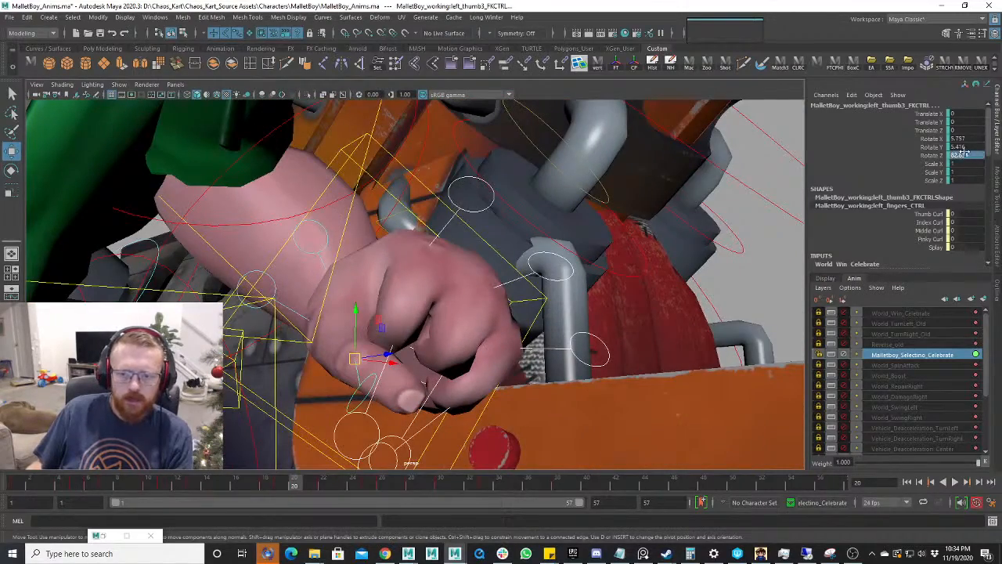
- Try to set the translations and rotations of the selected hand controls to 0
{"action": "type", "text": "0"}
{"action": "key", "text": "Return"}
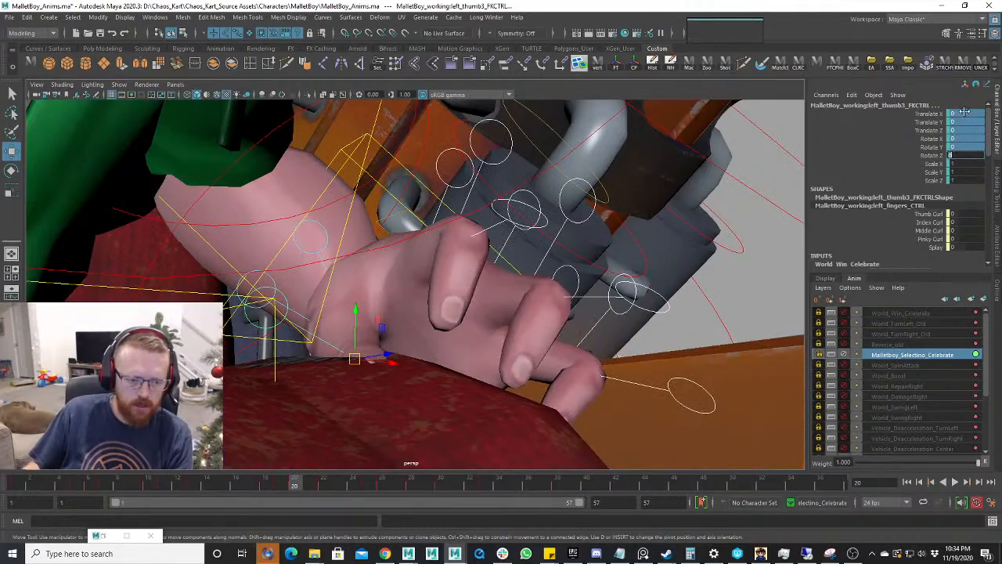
{"action": "right_click_drag", "start_coordinate": [595, 286], "coordinate": [444, 313], "text": "alt"}
{"action": "left_click_drag", "start_coordinate": [445, 313], "coordinate": [462, 431], "text": "alt"}
{"action": "key", "text": "ctrl+z"}
- Reset the translation and rotation channels of the selected left finger and thumb controls to 0 at frame 20
{"action": "scroll", "coordinate": [462, 431], "scroll_direction": "up", "scroll_amount": 3}
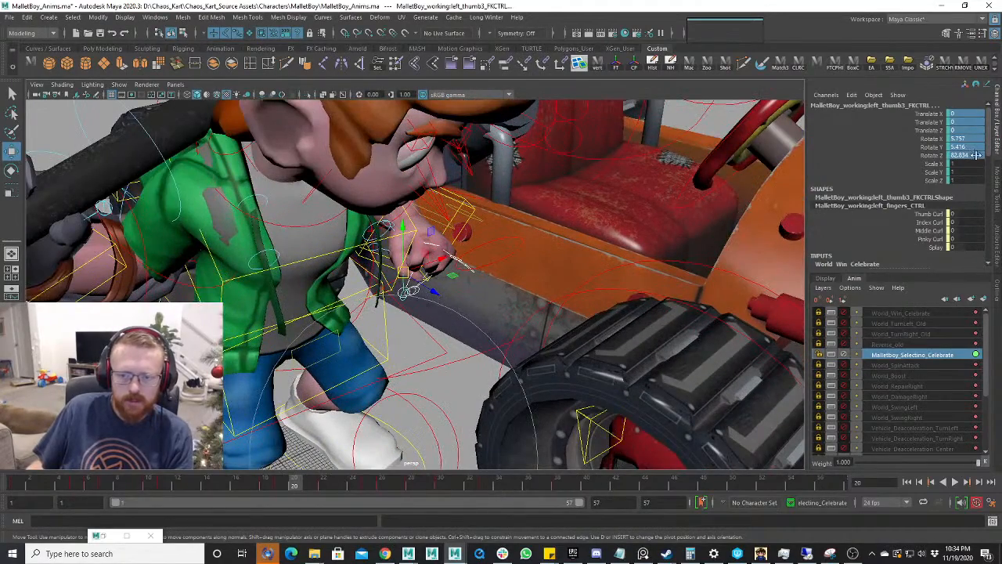
{"action": "type", "text": "0"}
{"action": "key", "text": "Return"}
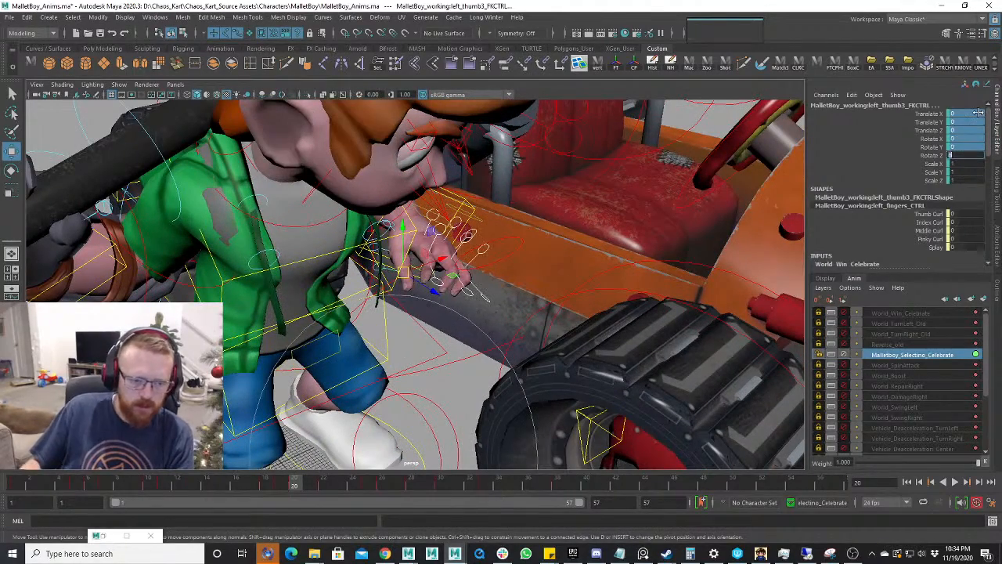
- Select the left finger controls that are still curled, including the middle finger's third joint, and set their Rotate Z to 0
{"action": "scroll", "coordinate": [412, 291], "scroll_direction": "up", "scroll_amount": 3}
{"action": "left_click_drag", "start_coordinate": [412, 290], "coordinate": [501, 258], "text": "alt"}
{"action": "left_click_drag", "start_coordinate": [501, 256], "coordinate": [468, 294]}
{"action": "left_click_drag", "start_coordinate": [468, 294], "coordinate": [549, 273], "text": "alt"}
{"action": "key", "text": "e"}
{"action": "scroll", "coordinate": [540, 238], "scroll_direction": "down", "scroll_amount": 3}
{"action": "scroll", "coordinate": [552, 278], "scroll_direction": "down", "scroll_amount": 4}
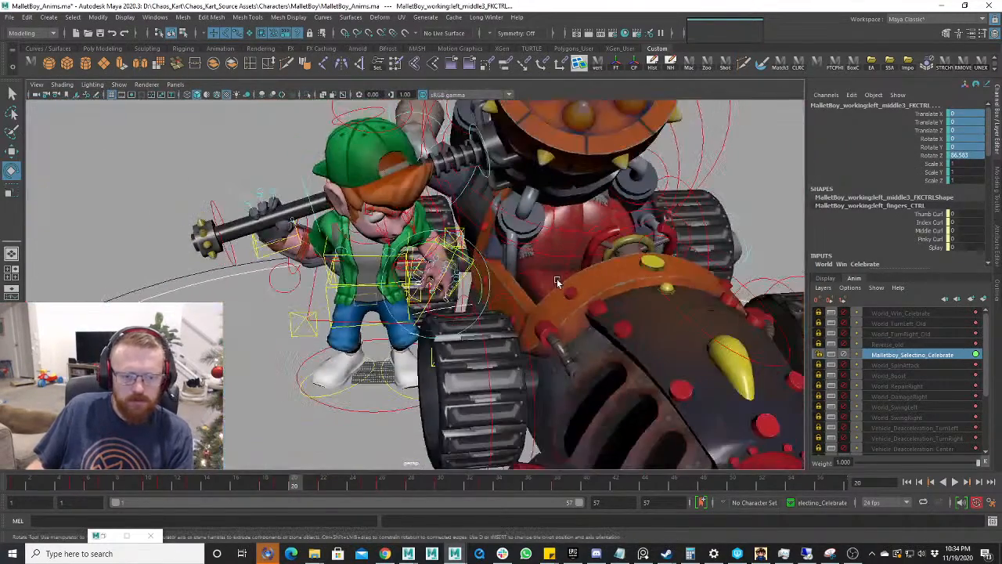
{"action": "left_click_drag", "start_coordinate": [450, 269], "coordinate": [674, 214]}
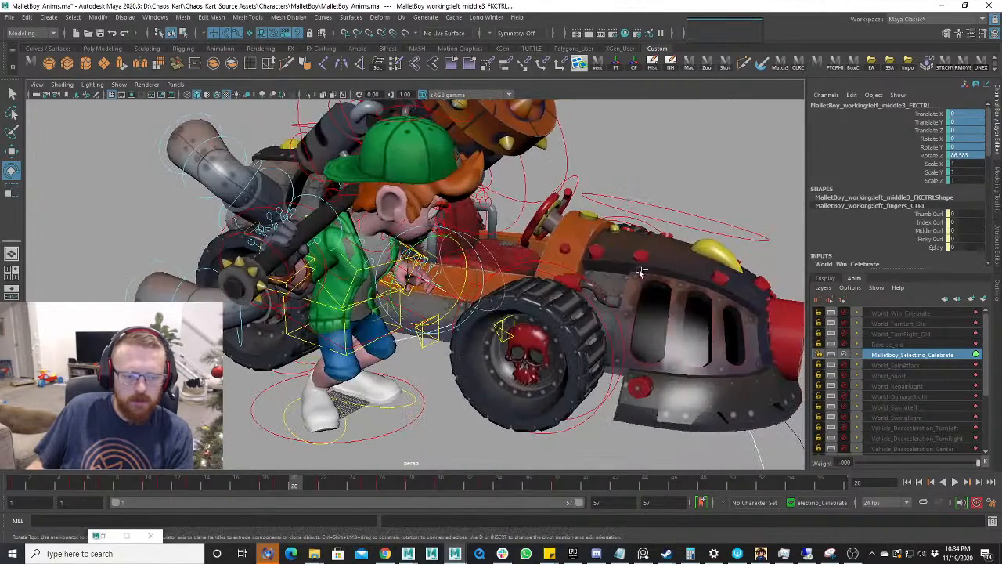
{"action": "scroll", "coordinate": [677, 212], "scroll_direction": "down", "scroll_amount": 3}
{"action": "double_click", "coordinate": [959, 155]}
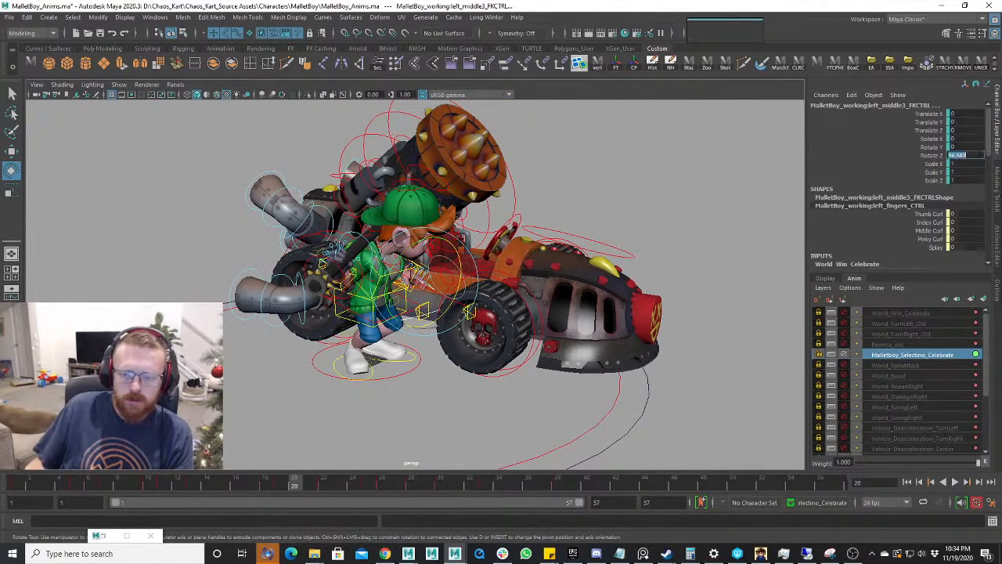
{"action": "key", "text": "Return"}
- Rotate the left pinky's base FK control to about 10.3, 18.1, 2.8
{"action": "key", "text": "f"}
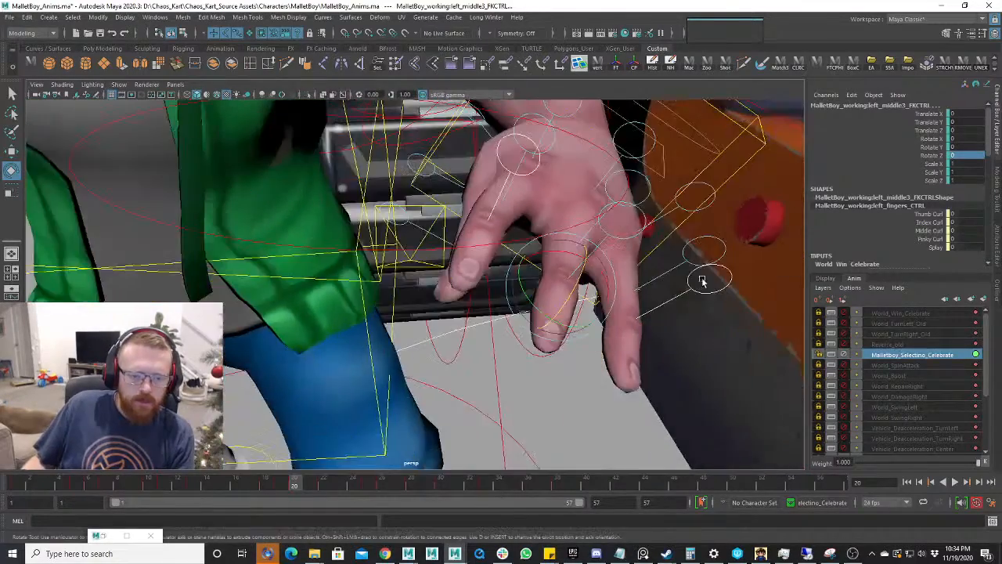
{"action": "left_click_drag", "start_coordinate": [702, 282], "coordinate": [596, 197], "text": "alt"}
{"action": "key", "text": "w"}
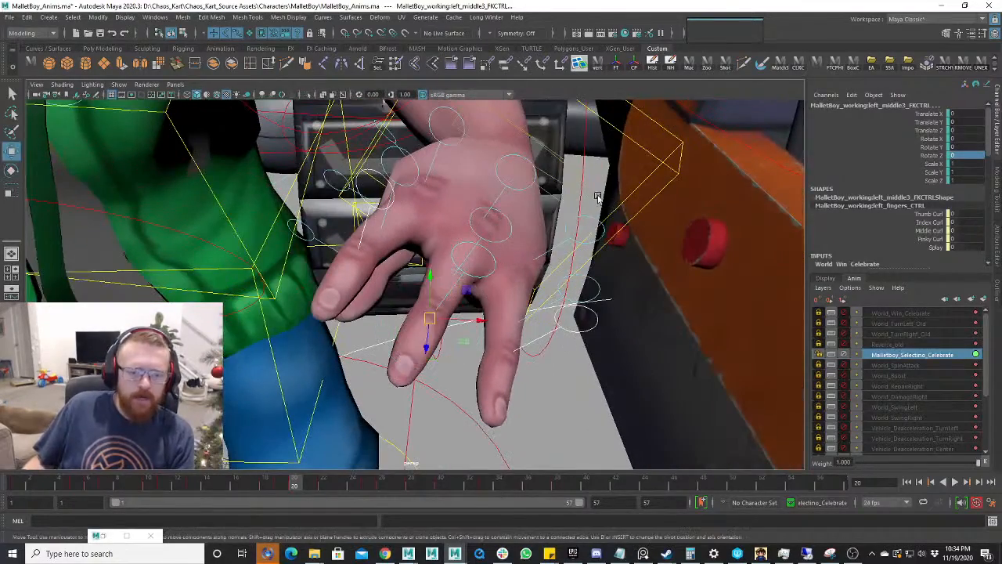
{"action": "left_click", "coordinate": [597, 217]}
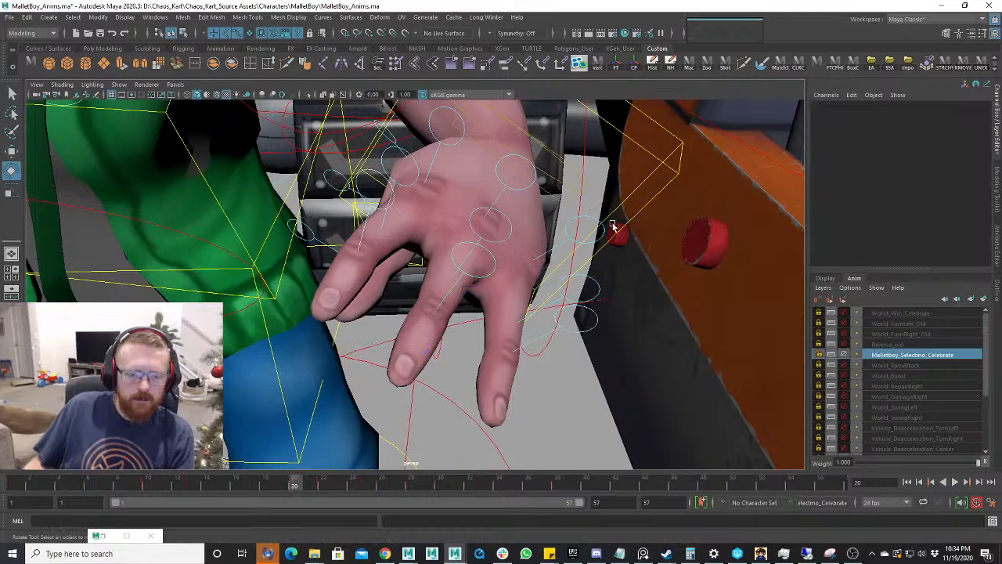
{"action": "left_click", "coordinate": [596, 219]}
{"action": "left_click_drag", "start_coordinate": [509, 282], "coordinate": [429, 180]}
{"action": "key", "text": "w"}
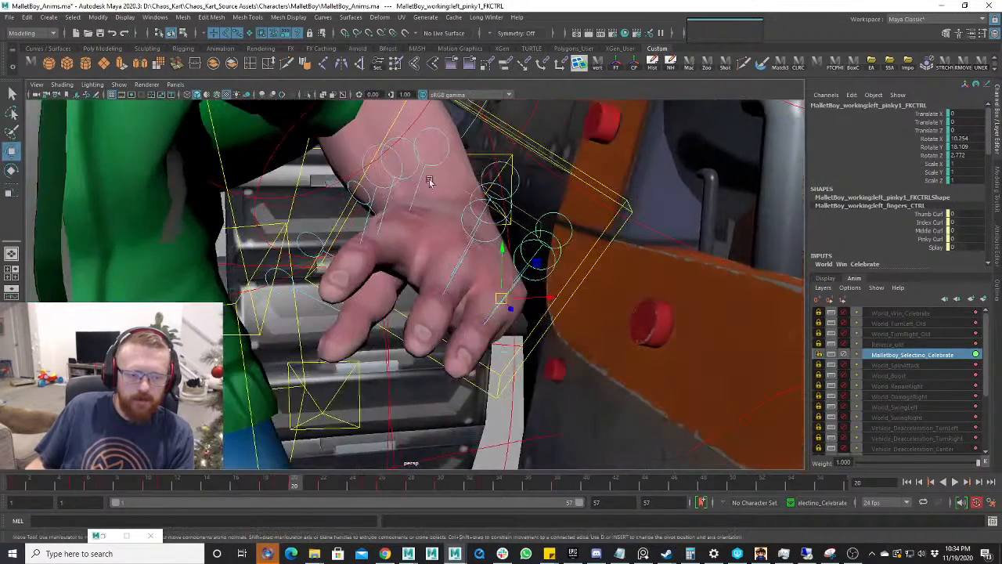
- Rotate the left index finger's base FK control to about 4.4, -6.4, 5.3
{"action": "left_click", "coordinate": [443, 138]}
{"action": "key", "text": "e"}
{"action": "left_click_drag", "start_coordinate": [404, 241], "coordinate": [415, 245]}
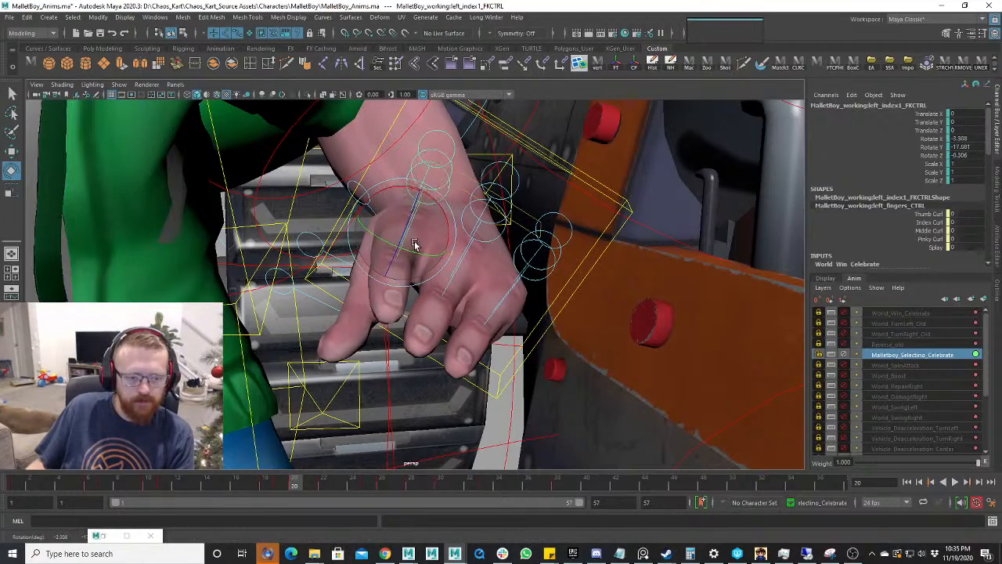
{"action": "left_click_drag", "start_coordinate": [449, 299], "coordinate": [345, 199], "text": "alt"}
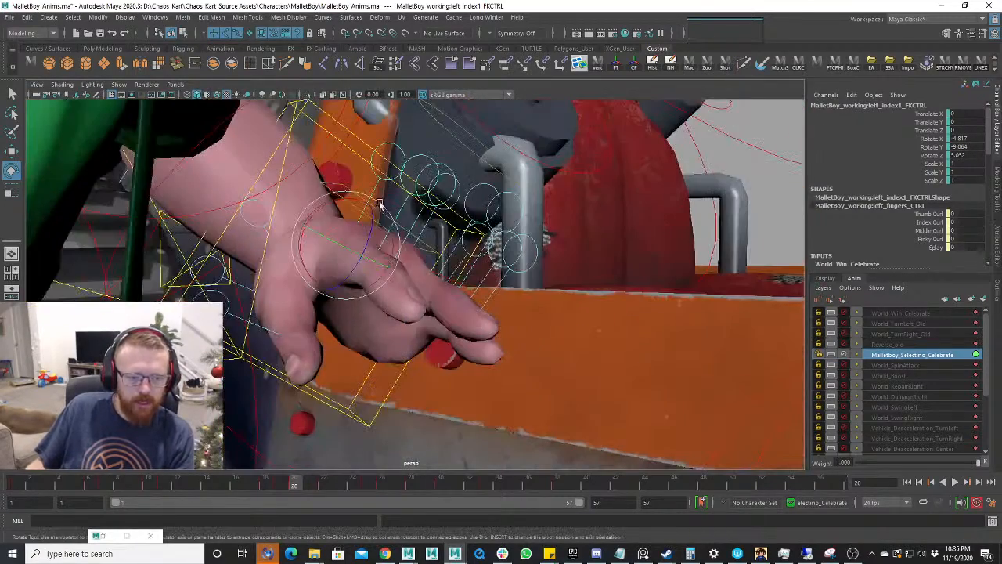
{"action": "left_click_drag", "start_coordinate": [415, 238], "coordinate": [399, 253], "text": "alt"}
{"action": "left_click_drag", "start_coordinate": [474, 252], "coordinate": [506, 240], "text": "alt"}
{"action": "key", "text": "w"}
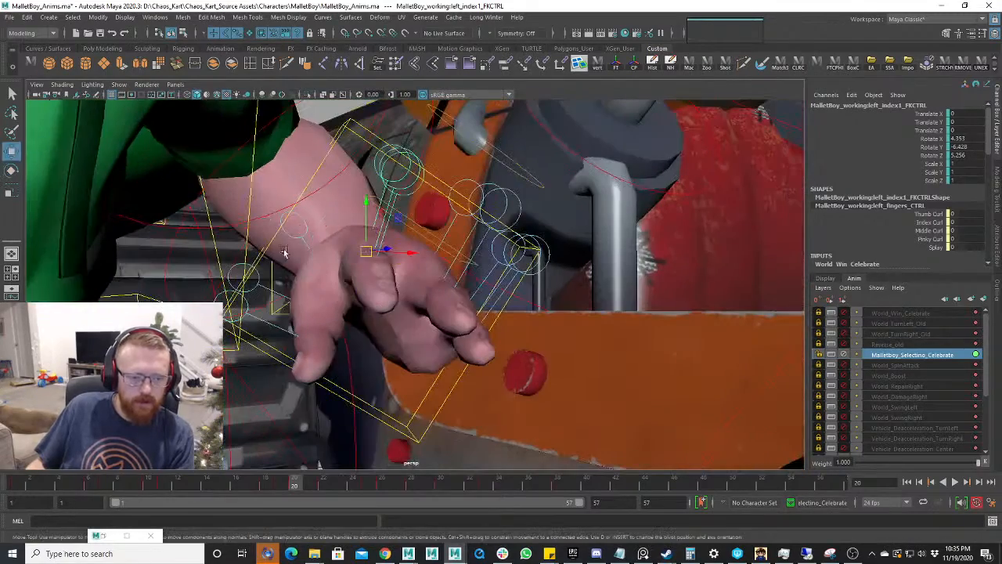
- Swing the left thumb's base FK control outward, rotating it to about 10.2 in X and -1.3 in Z
{"action": "left_click", "coordinate": [299, 235]}
{"action": "key", "text": "e"}
{"action": "left_click_drag", "start_coordinate": [302, 239], "coordinate": [296, 273]}
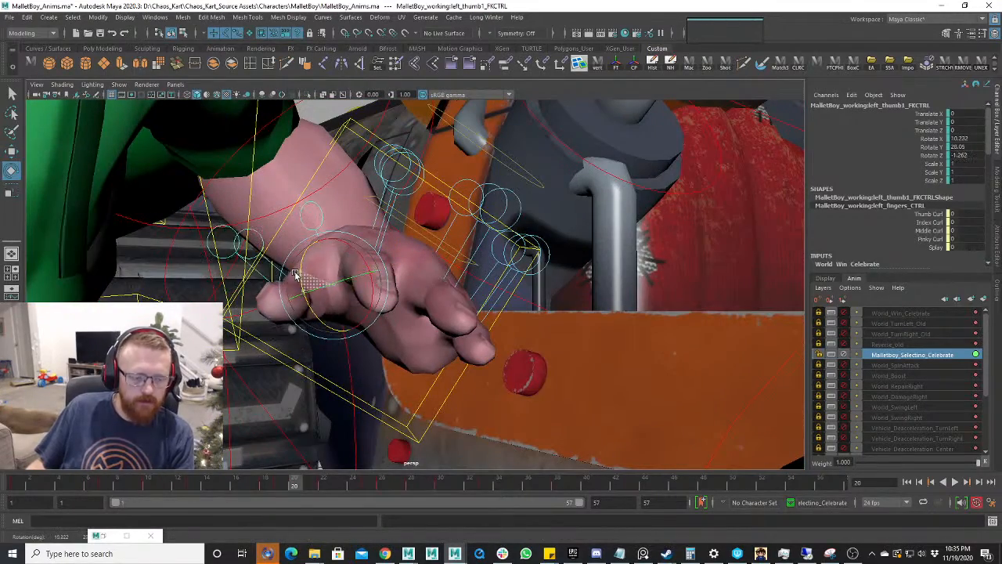
{"action": "left_click_drag", "start_coordinate": [422, 296], "coordinate": [486, 317], "text": "alt"}
- Check the left hand's pose at frame 20 from several angles and select its finger controls together
{"action": "left_click", "coordinate": [493, 319]}
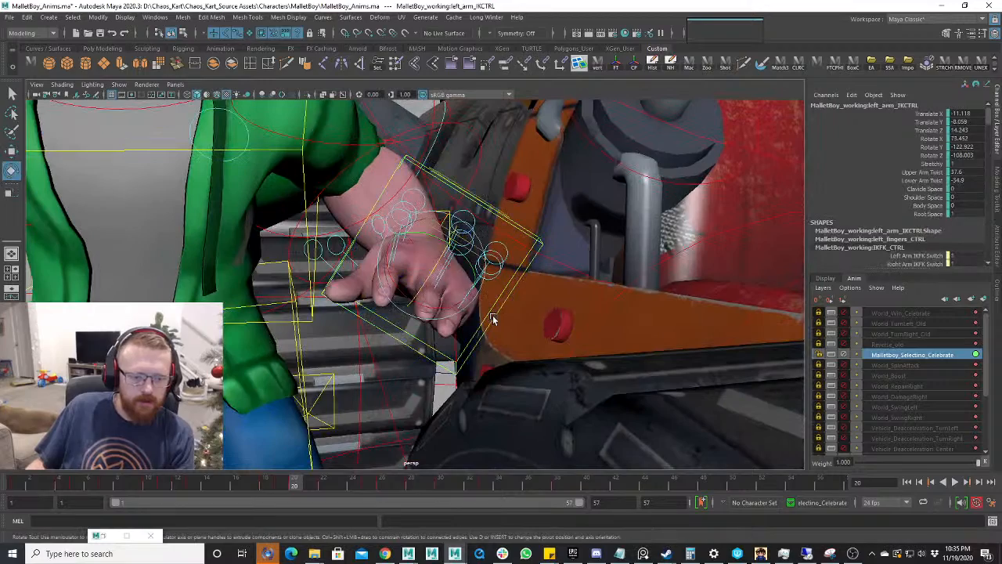
{"action": "left_click_drag", "start_coordinate": [442, 287], "coordinate": [470, 328]}
{"action": "mouse_move", "coordinate": [298, 487]}
{"action": "left_mouse_down"}
{"action": "mouse_move", "coordinate": [280, 487]}
{"action": "mouse_move", "coordinate": [314, 502]}
{"action": "mouse_move", "coordinate": [270, 492]}
{"action": "mouse_move", "coordinate": [295, 491]}
{"action": "left_mouse_up"}
{"action": "left_click_drag", "start_coordinate": [438, 337], "coordinate": [420, 288], "text": "alt"}
{"action": "left_click_drag", "start_coordinate": [369, 231], "coordinate": [368, 226]}
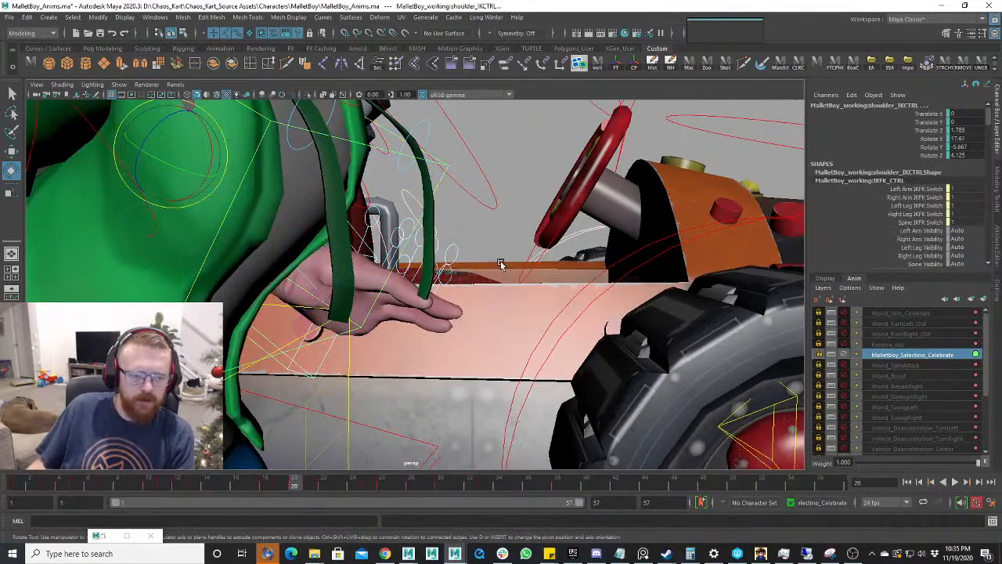
{"action": "left_click_drag", "start_coordinate": [500, 264], "coordinate": [487, 215], "text": "alt"}
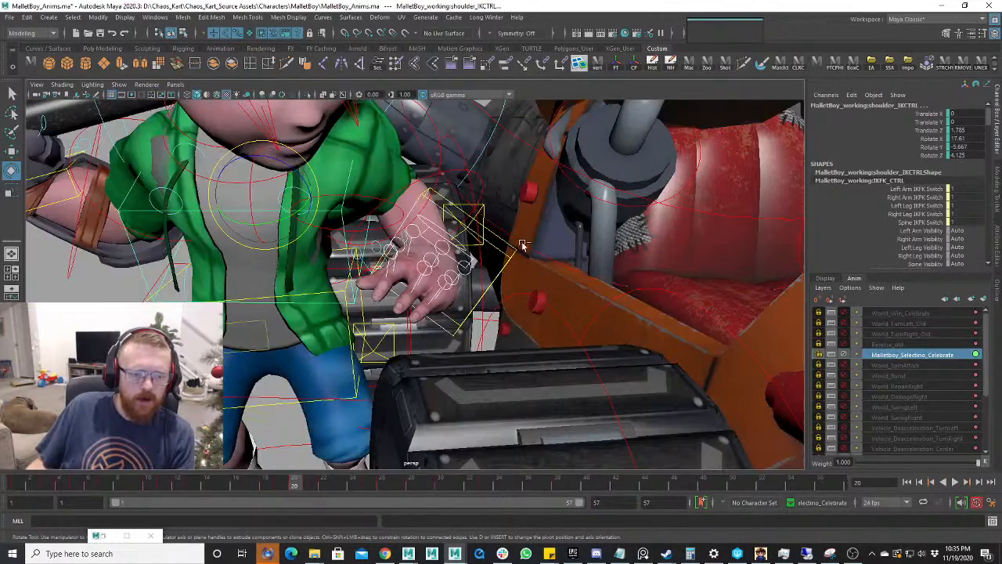
- Undo the accidental shoulder rotation and drop the shoulder control from the selection, keeping the left finger controls
{"action": "left_click_drag", "start_coordinate": [259, 174], "coordinate": [312, 238]}
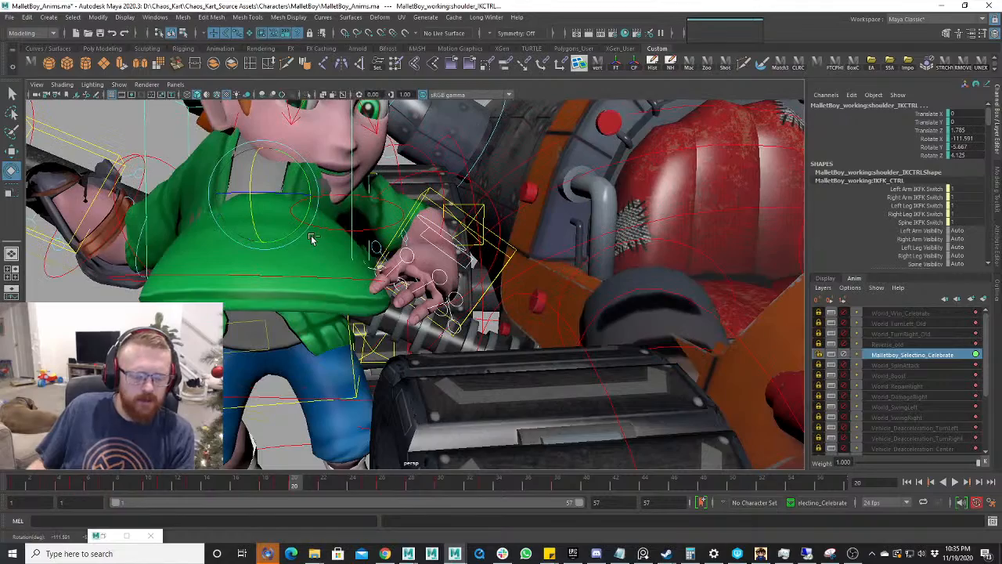
{"action": "key", "text": "ctrl+z"}
{"action": "right_click_drag", "start_coordinate": [312, 237], "coordinate": [270, 226], "text": "alt"}
{"action": "left_click_drag", "start_coordinate": [271, 225], "coordinate": [299, 207], "text": "alt"}
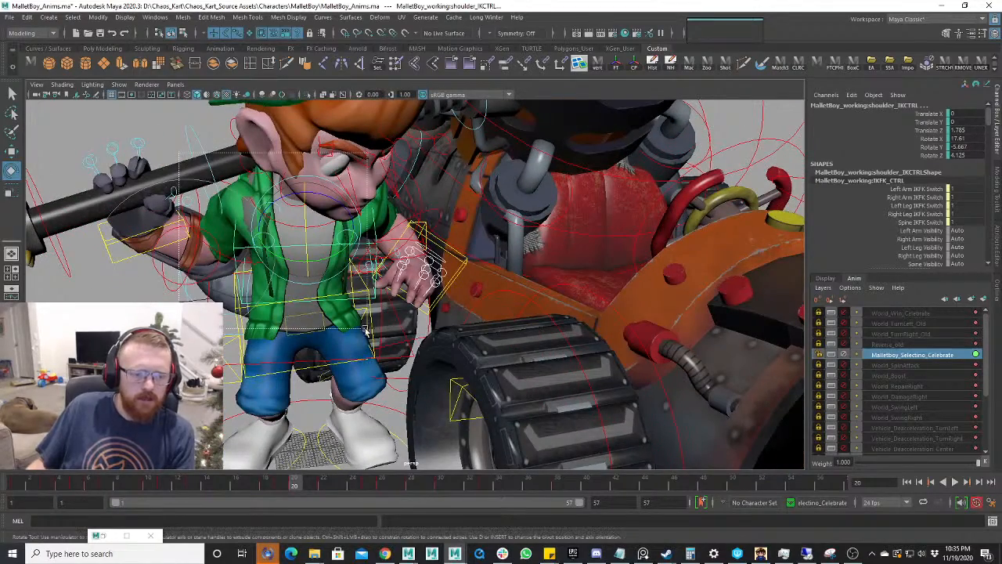
{"action": "left_click", "coordinate": [391, 312]}
{"action": "key", "text": "f"}
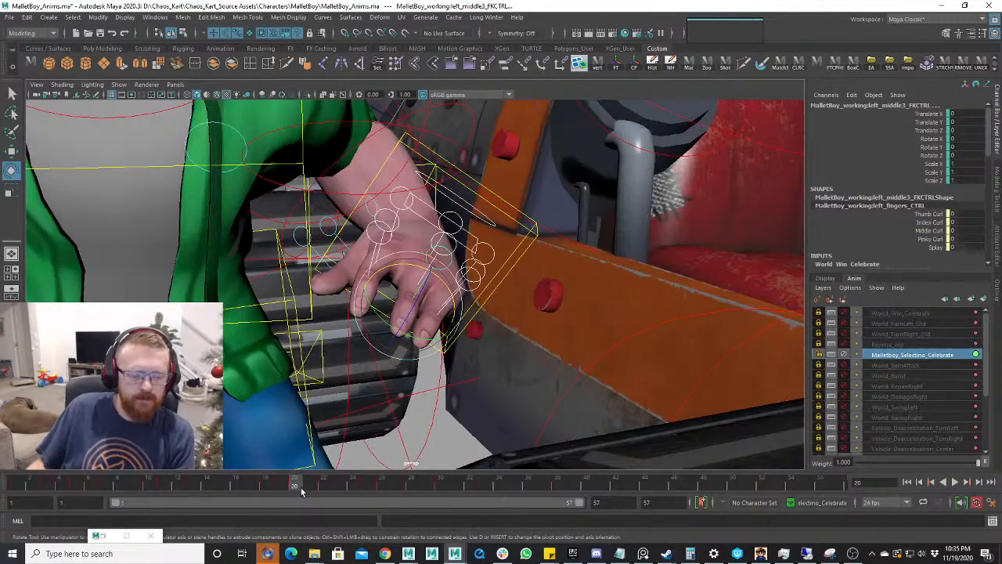
- Preview how the left fingers move between frames 20 and 24
{"action": "key", "text": "alt+v"}
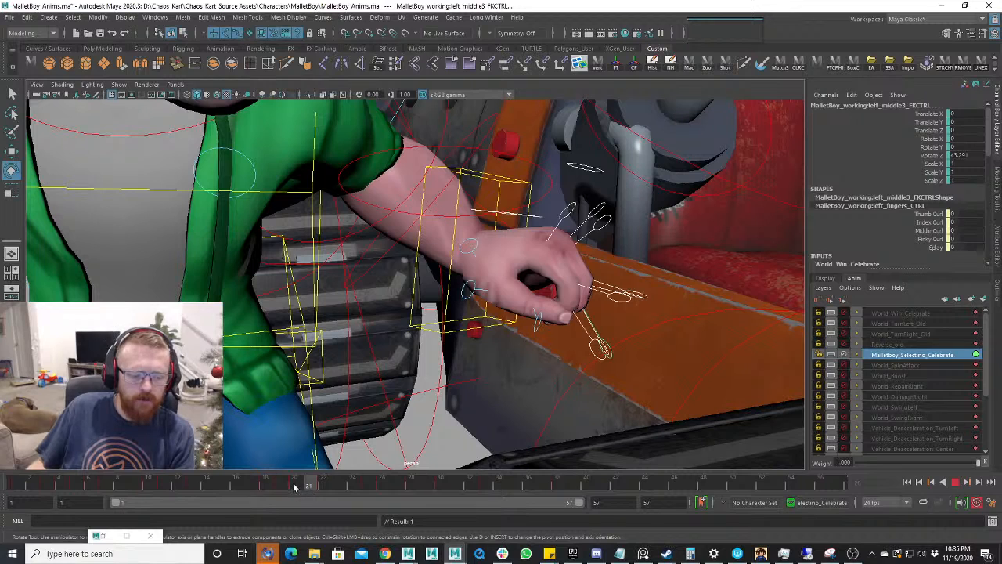
{"action": "left_click", "coordinate": [296, 486]}
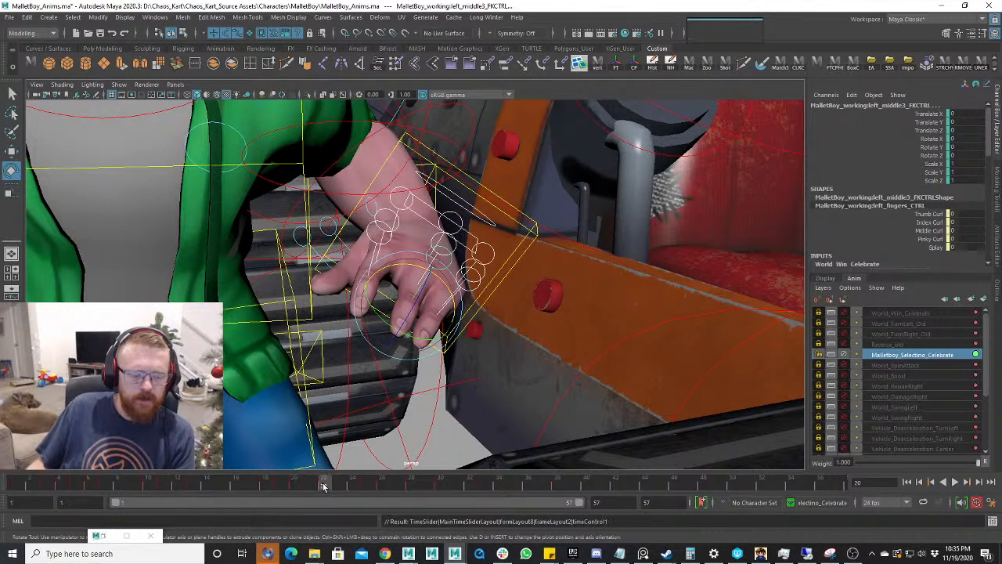
{"action": "left_click", "coordinate": [324, 486]}
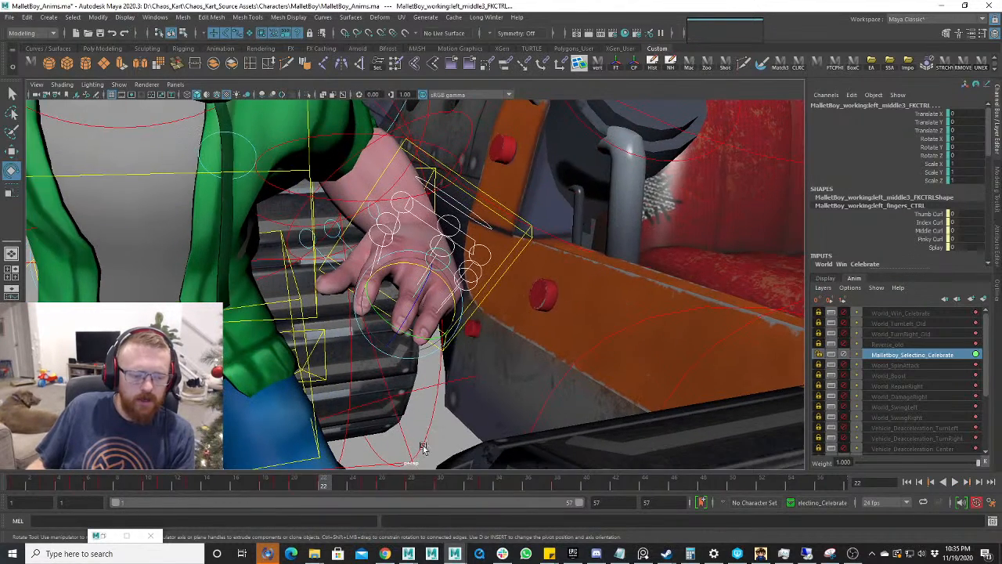
{"action": "left_click", "coordinate": [364, 486]}
{"action": "left_click_drag", "start_coordinate": [349, 486], "coordinate": [339, 486]}
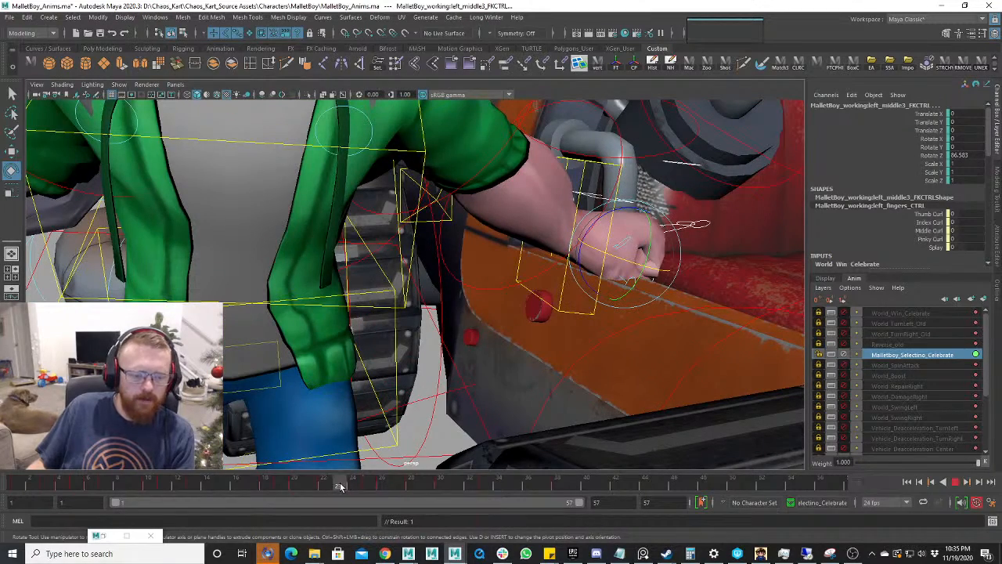
{"action": "scroll", "coordinate": [492, 401], "scroll_direction": "down", "scroll_amount": 1}
{"action": "left_click", "coordinate": [323, 490]}
{"action": "key", "text": "alt+v"}
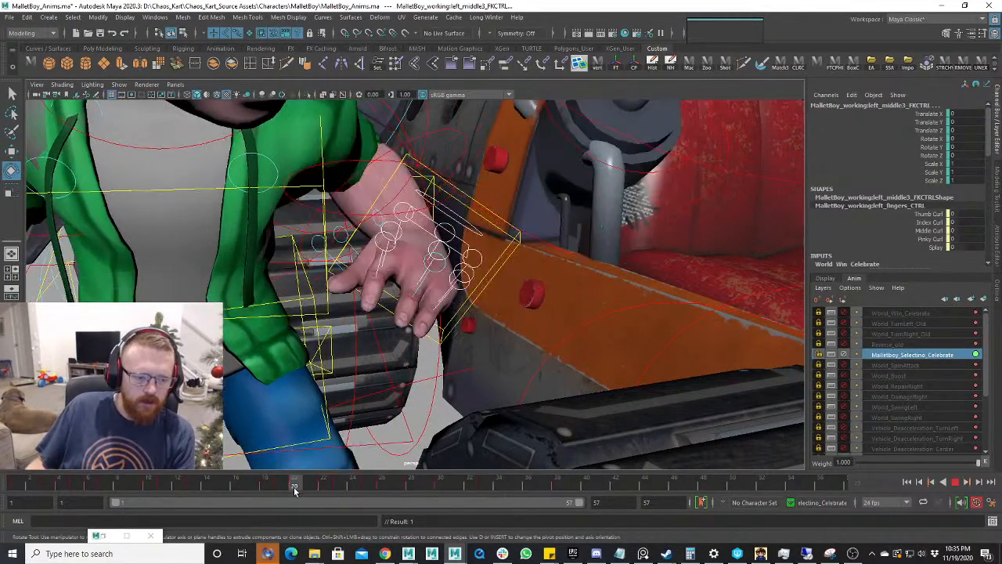
- Carry the open finger pose over to frame 21 and select the left thumb's two outer FK controls
{"action": "left_click_drag", "start_coordinate": [312, 493], "coordinate": [312, 491]}
{"action": "scroll", "coordinate": [513, 352], "scroll_direction": "up", "scroll_amount": 2}
{"action": "key", "text": "w"}
{"action": "left_click", "coordinate": [486, 289]}
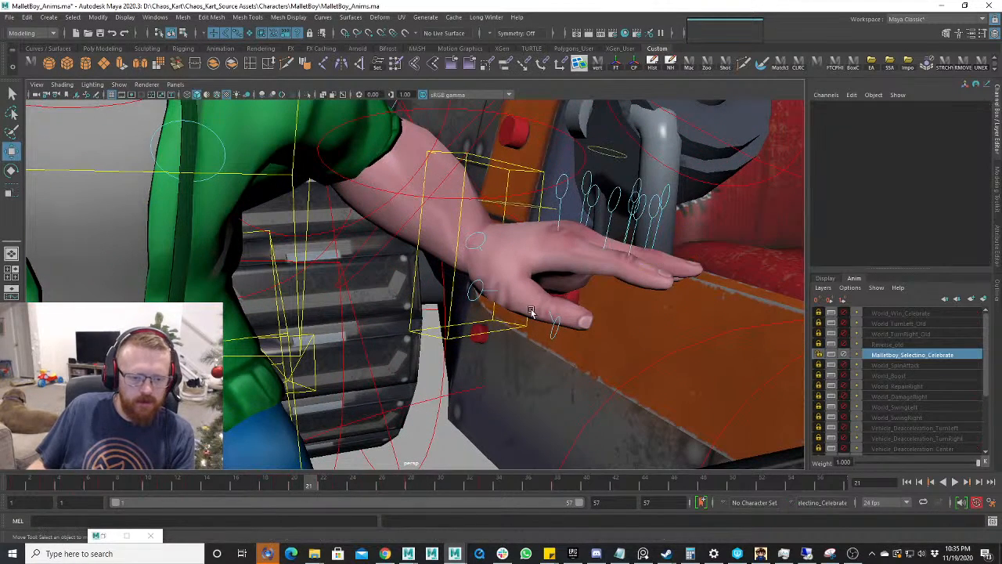
{"action": "left_click", "coordinate": [493, 291]}
{"action": "left_click", "coordinate": [555, 321]}
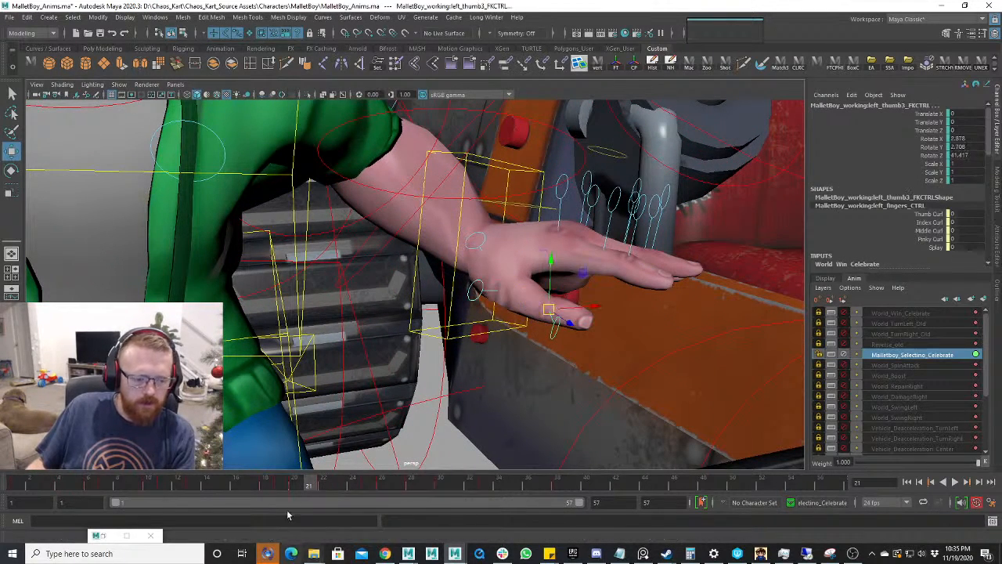
- Rotate the selected left thumb controls at frame 20 and check the thumb's pose at frame 21
{"action": "left_click", "coordinate": [296, 483]}
{"action": "key", "text": "e"}
{"action": "left_click_drag", "start_coordinate": [311, 487], "coordinate": [295, 487]}
{"action": "left_click_drag", "start_coordinate": [342, 302], "coordinate": [329, 296]}
{"action": "left_click_drag", "start_coordinate": [294, 486], "coordinate": [307, 486]}
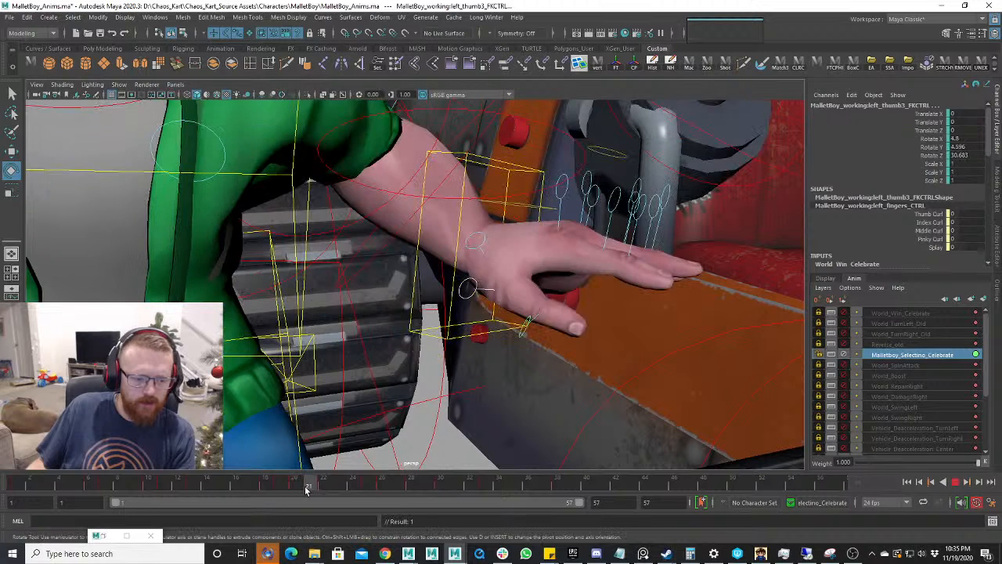
- Rotate the left thumb's tip control and base control at frame 21 to refine the thumb's pose
{"action": "left_click_drag", "start_coordinate": [543, 341], "coordinate": [526, 335]}
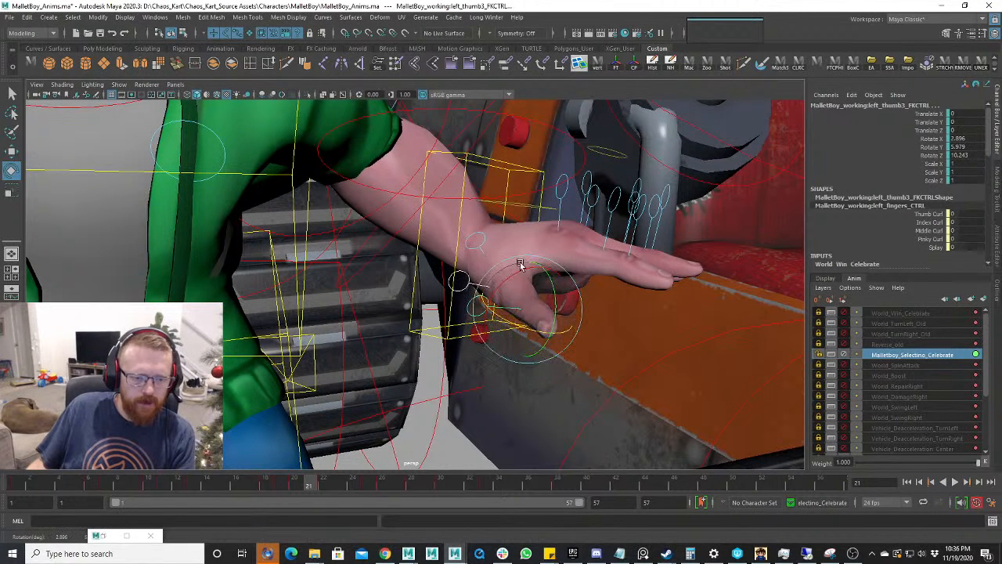
{"action": "key", "text": "w"}
{"action": "left_click", "coordinate": [480, 250]}
{"action": "key", "text": "e"}
{"action": "left_click_drag", "start_coordinate": [492, 253], "coordinate": [493, 277]}
- Rotate the left thumb's FK controls at frame 22 to stretch the thumb away from the palm
{"action": "left_click", "coordinate": [322, 483]}
{"action": "left_click_drag", "start_coordinate": [650, 306], "coordinate": [695, 306], "text": "alt"}
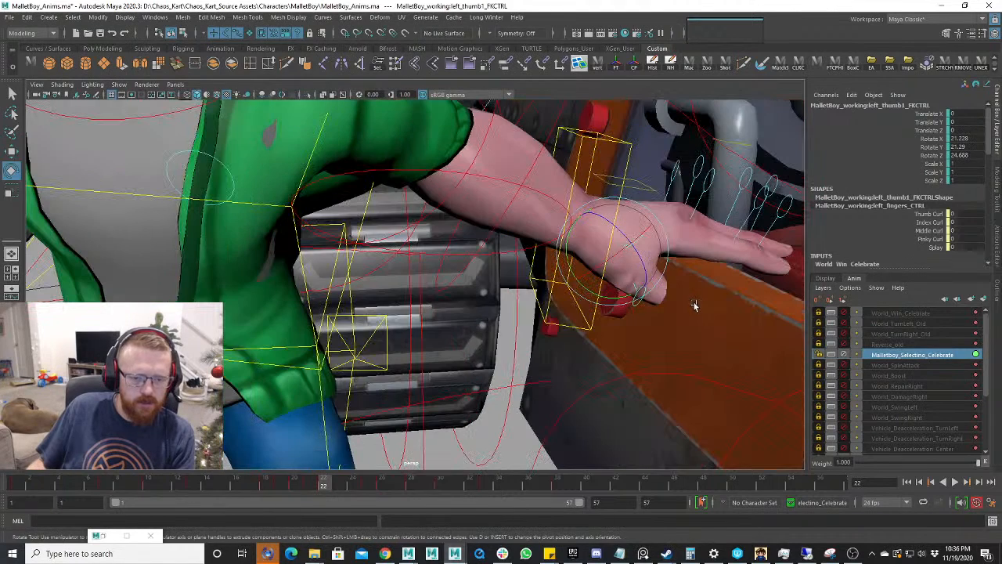
{"action": "left_click_drag", "start_coordinate": [633, 293], "coordinate": [614, 380]}
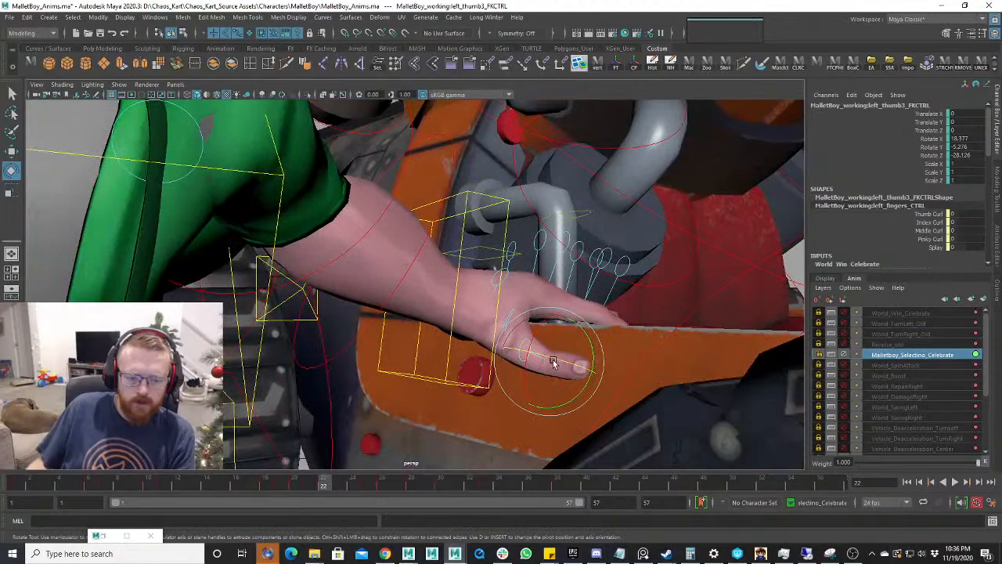
{"action": "mouse_move", "coordinate": [553, 361]}
{"action": "left_mouse_down"}
{"action": "mouse_move", "coordinate": [569, 365]}
{"action": "mouse_move", "coordinate": [537, 336]}
{"action": "mouse_move", "coordinate": [535, 354]}
{"action": "mouse_move", "coordinate": [548, 362]}
{"action": "left_mouse_up"}
{"action": "key", "text": "w"}
{"action": "left_click", "coordinate": [514, 311]}
{"action": "key", "text": "e"}
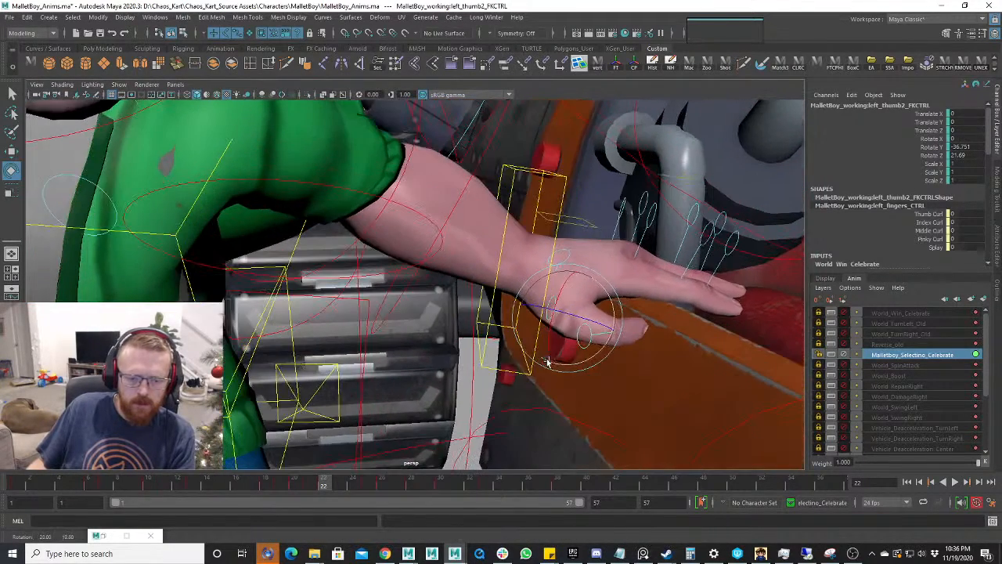
- Fine-tune the left thumb's tip and middle FK rotations at frame 22
{"action": "key", "text": "w"}
{"action": "left_click", "coordinate": [592, 338]}
{"action": "key", "text": "e"}
{"action": "left_click_drag", "start_coordinate": [651, 311], "coordinate": [649, 314]}
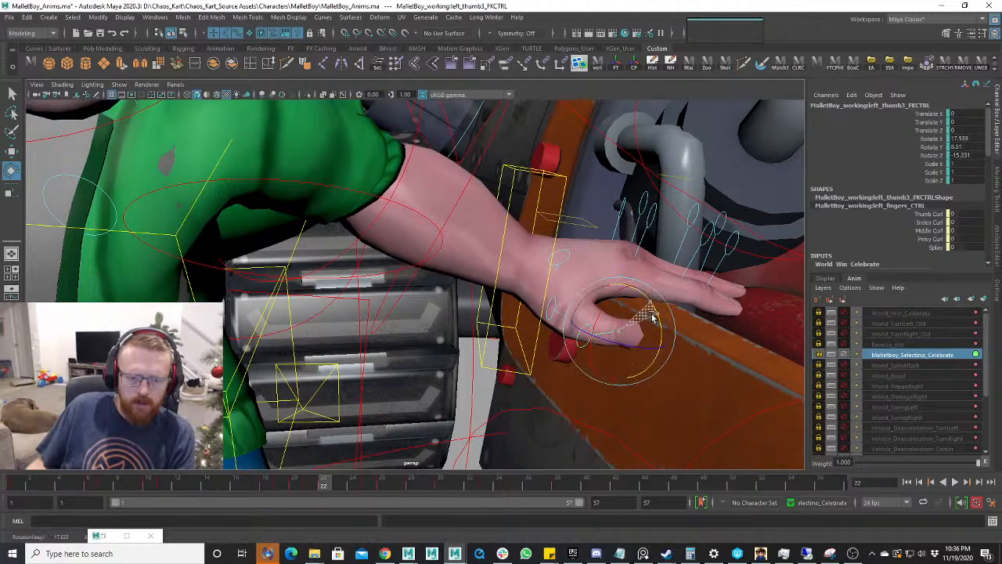
{"action": "key", "text": "w"}
{"action": "key", "text": "e"}
{"action": "left_click_drag", "start_coordinate": [584, 327], "coordinate": [656, 332]}
- Examine the left thumb and hand pose between frames 20 and 23 from several angles
{"action": "left_click_drag", "start_coordinate": [313, 487], "coordinate": [339, 492]}
{"action": "left_click_drag", "start_coordinate": [560, 398], "coordinate": [627, 344], "text": "alt"}
{"action": "middle_click_drag", "start_coordinate": [618, 331], "coordinate": [499, 305], "text": "alt"}
{"action": "left_click_drag", "start_coordinate": [500, 306], "coordinate": [413, 298], "text": "alt"}
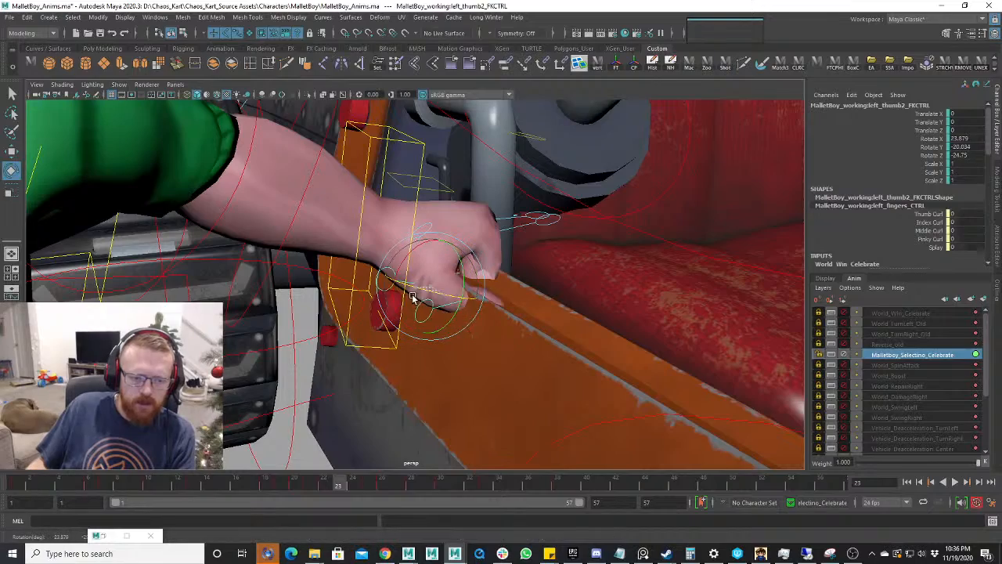
{"action": "left_click_drag", "start_coordinate": [580, 296], "coordinate": [391, 452], "text": "alt"}
{"action": "left_click_drag", "start_coordinate": [332, 485], "coordinate": [311, 483]}
{"action": "left_click_drag", "start_coordinate": [316, 304], "coordinate": [383, 311], "text": "alt"}
{"action": "left_click", "coordinate": [274, 489]}
{"action": "key", "text": "alt+v"}
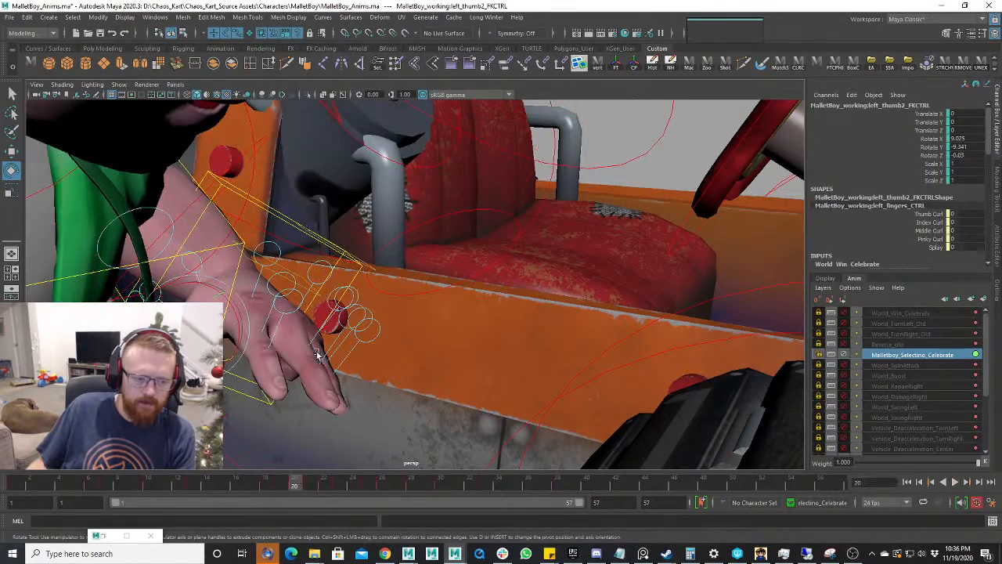
- Select the left hand's finger FK controls without the thumb and rotate them together at frame 20
{"action": "left_click_drag", "start_coordinate": [317, 354], "coordinate": [507, 349], "text": "alt"}
{"action": "left_click_drag", "start_coordinate": [404, 280], "coordinate": [362, 227]}
{"action": "left_click_drag", "start_coordinate": [658, 239], "coordinate": [278, 208], "text": "alt"}
{"action": "left_click_drag", "start_coordinate": [260, 318], "coordinate": [161, 255], "text": "ctrl"}
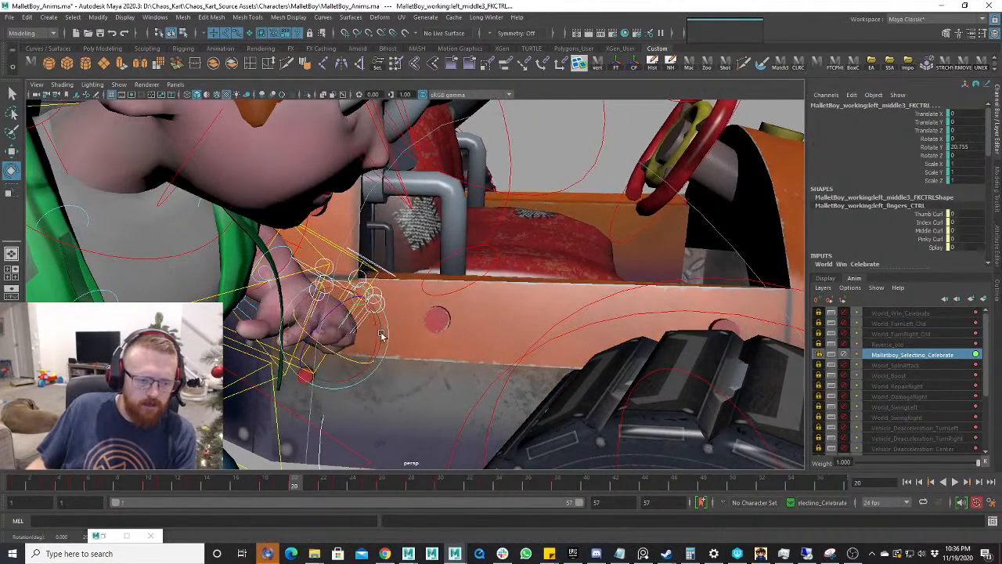
{"action": "left_click_drag", "start_coordinate": [556, 164], "coordinate": [427, 443]}
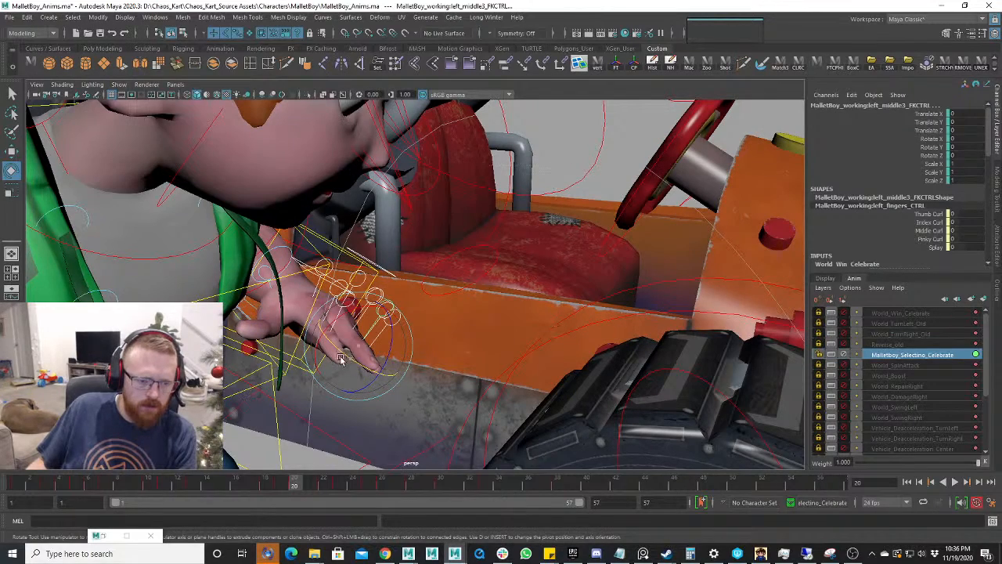
{"action": "left_click_drag", "start_coordinate": [340, 358], "coordinate": [328, 358]}
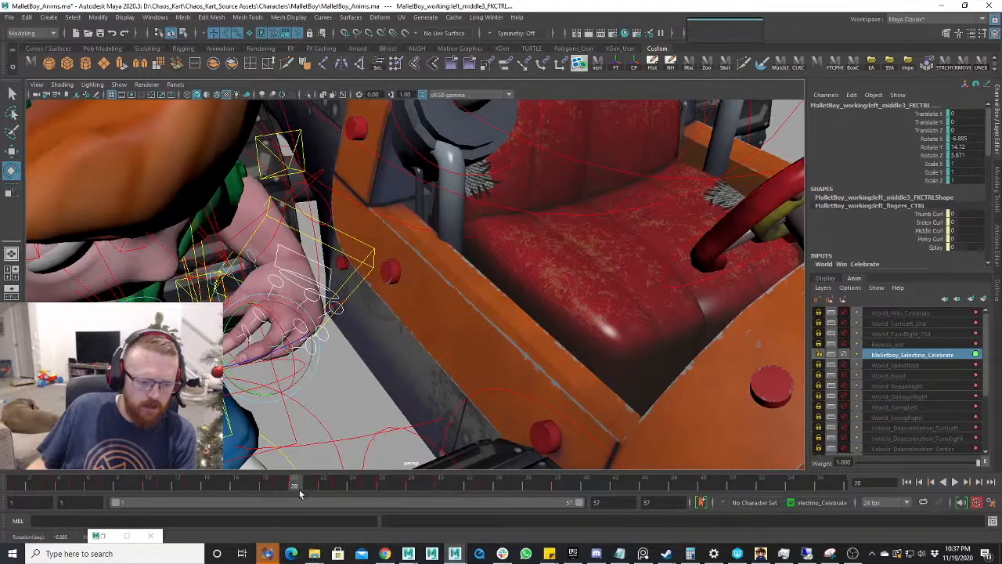
- Try rotating the selected left finger controls further at frame 21 and compare the following frames
{"action": "mouse_move", "coordinate": [300, 493]}
{"action": "left_mouse_down"}
{"action": "mouse_move", "coordinate": [283, 493]}
{"action": "mouse_move", "coordinate": [314, 494]}
{"action": "left_mouse_up"}
{"action": "scroll", "coordinate": [409, 386], "scroll_direction": "down", "scroll_amount": 3}
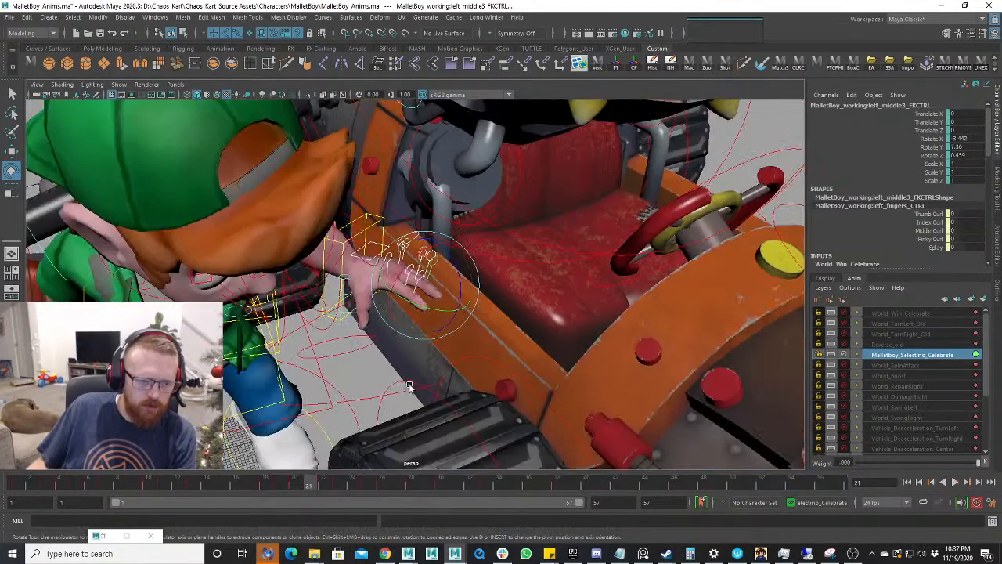
{"action": "left_click_drag", "start_coordinate": [409, 386], "coordinate": [364, 456], "text": "alt"}
{"action": "left_click_drag", "start_coordinate": [450, 283], "coordinate": [429, 294]}
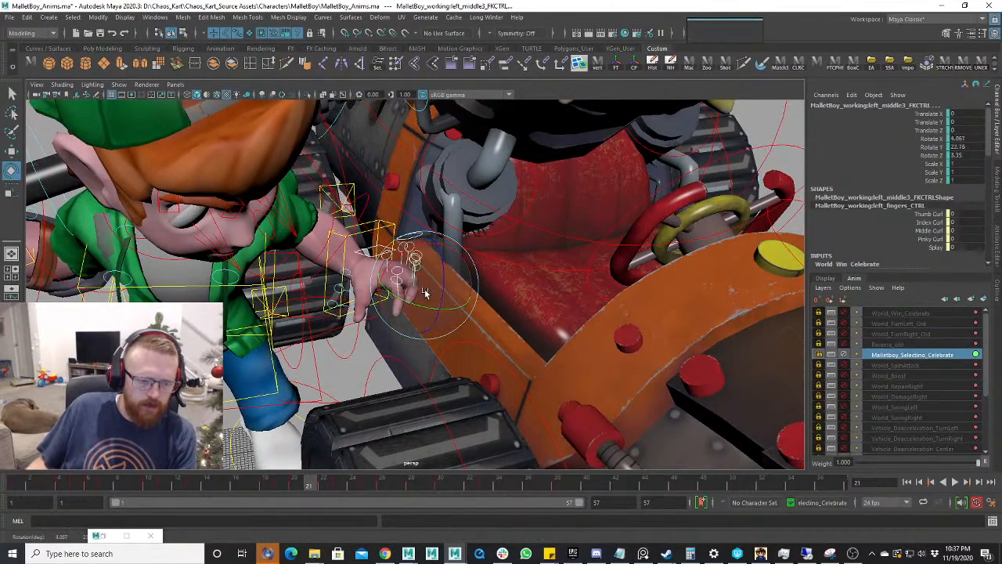
{"action": "mouse_move", "coordinate": [327, 478]}
{"action": "left_mouse_down"}
{"action": "mouse_move", "coordinate": [304, 485]}
{"action": "mouse_move", "coordinate": [333, 490]}
{"action": "left_mouse_up"}
- Play back the celebrate animation and watch the left hand's reach for the kart from different angles
{"action": "left_click", "coordinate": [269, 479]}
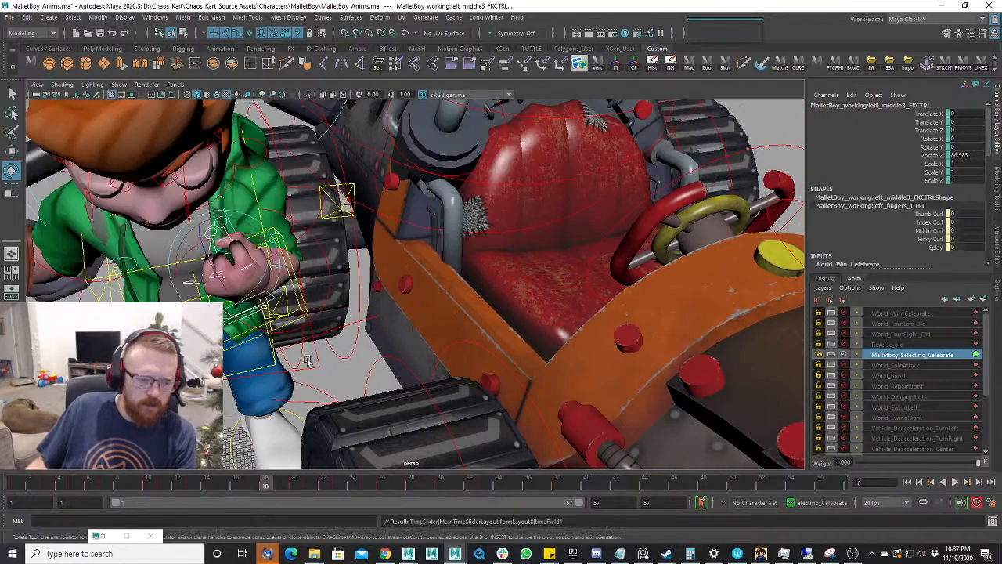
{"action": "right_click_drag", "start_coordinate": [306, 363], "coordinate": [320, 258], "text": "alt"}
{"action": "left_click", "coordinate": [193, 483]}
{"action": "right_click_drag", "start_coordinate": [297, 419], "coordinate": [398, 308], "text": "alt"}
{"action": "key", "text": "alt+v"}
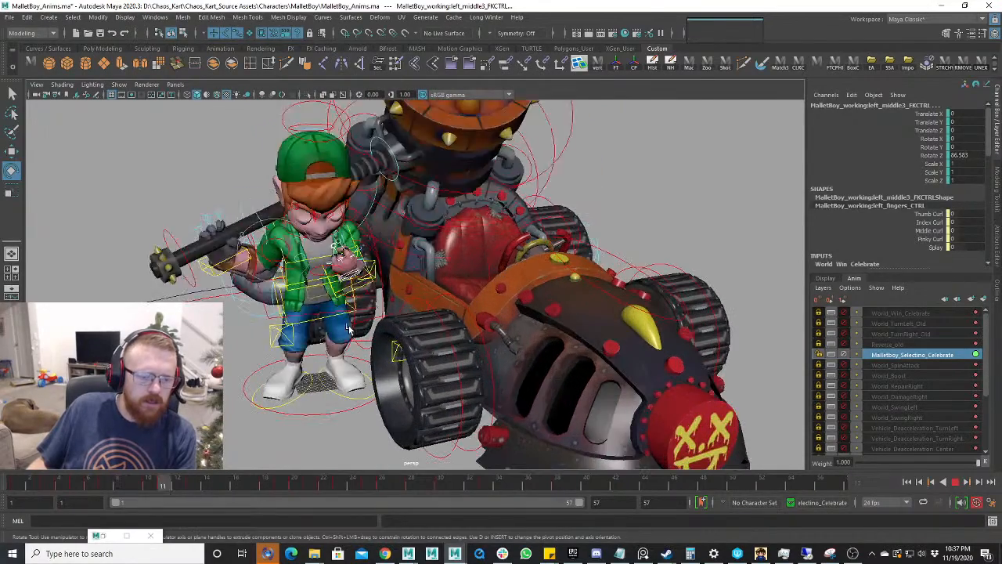
{"action": "middle_click_drag", "start_coordinate": [398, 308], "coordinate": [412, 337], "text": "alt"}
{"action": "right_click_drag", "start_coordinate": [412, 336], "coordinate": [428, 372], "text": "alt"}
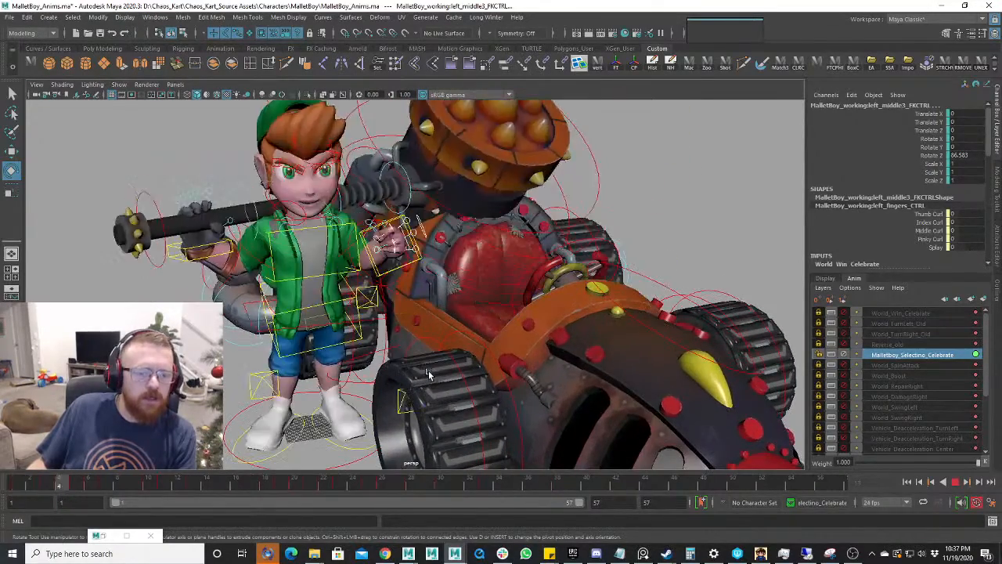
{"action": "left_click_drag", "start_coordinate": [428, 373], "coordinate": [485, 394], "text": "alt"}
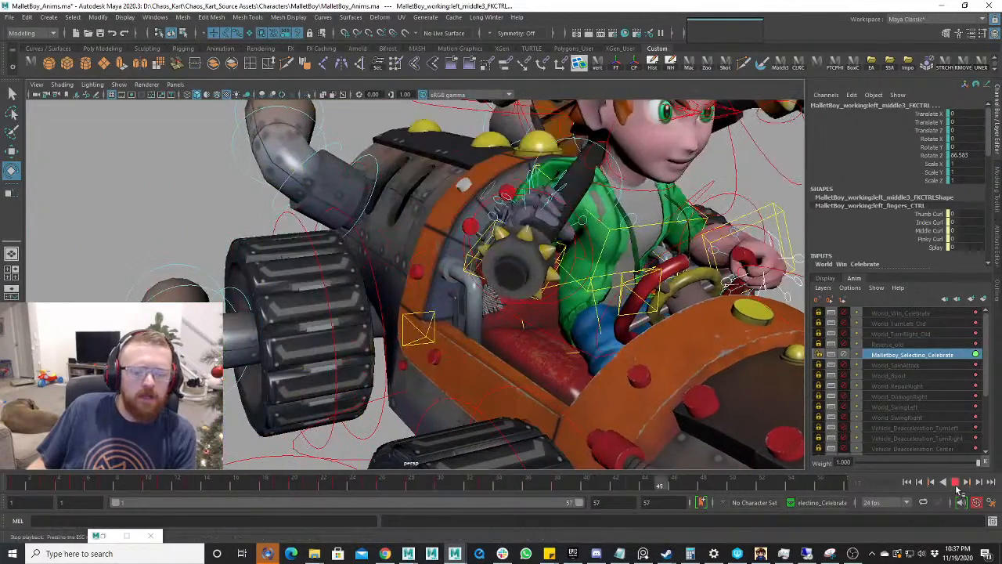
{"action": "left_click", "coordinate": [954, 482]}
- Rotate the selected left finger controls at frame 23 to about 42 degrees in Z, opening the fist over the kart's side
{"action": "left_click_drag", "start_coordinate": [283, 488], "coordinate": [262, 503]}
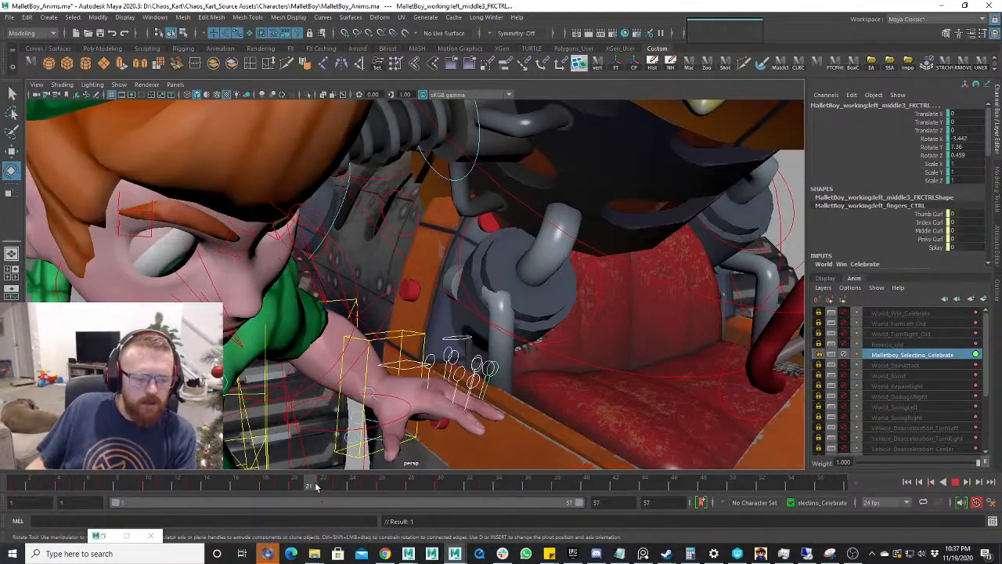
{"action": "mouse_move", "coordinate": [316, 486]}
{"action": "left_mouse_down"}
{"action": "mouse_move", "coordinate": [344, 490]}
{"action": "mouse_move", "coordinate": [321, 494]}
{"action": "mouse_move", "coordinate": [336, 498]}
{"action": "left_mouse_up"}
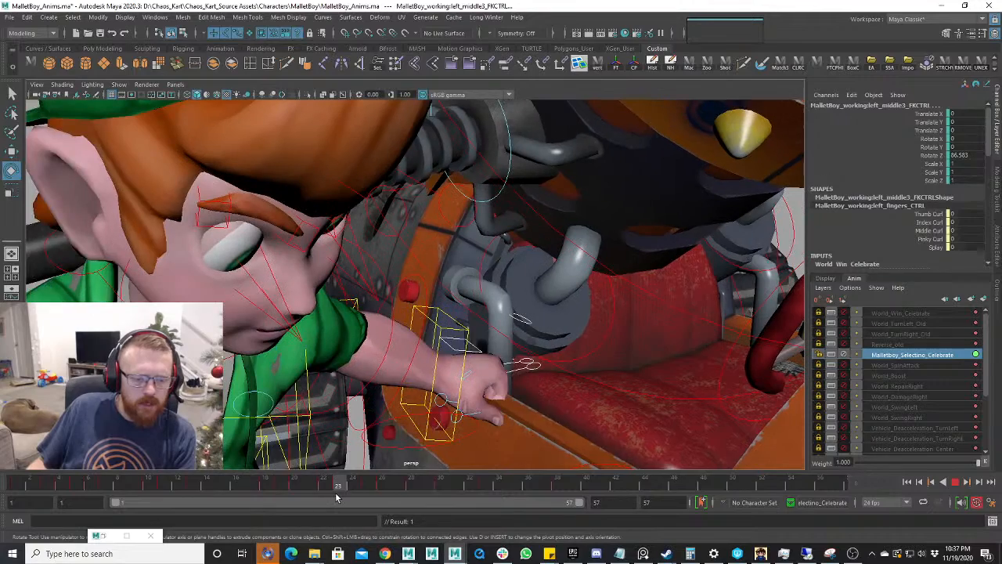
{"action": "right_click_drag", "start_coordinate": [407, 415], "coordinate": [485, 415], "text": "alt"}
{"action": "left_click_drag", "start_coordinate": [486, 415], "coordinate": [517, 423], "text": "alt"}
{"action": "middle_click_drag", "start_coordinate": [517, 422], "coordinate": [423, 352], "text": "alt"}
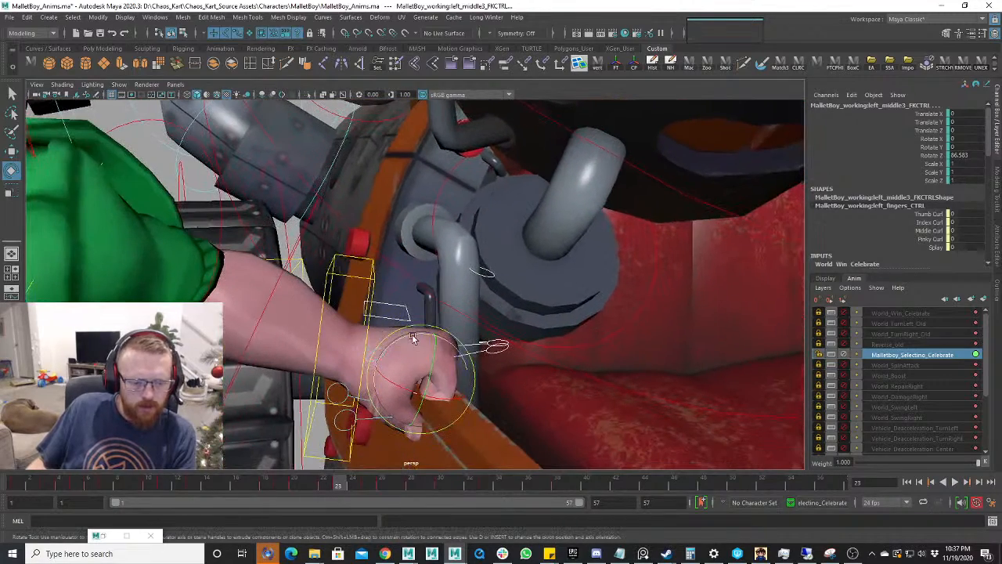
{"action": "left_click_drag", "start_coordinate": [413, 338], "coordinate": [395, 338]}
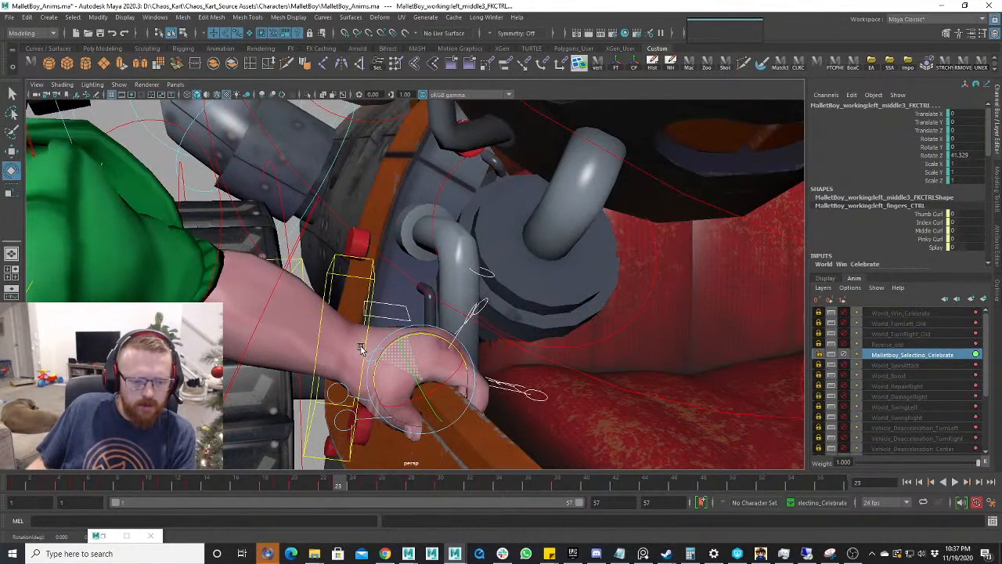
{"action": "left_click_drag", "start_coordinate": [371, 355], "coordinate": [373, 356]}
{"action": "left_click_drag", "start_coordinate": [373, 356], "coordinate": [398, 409], "text": "alt"}
- Carry the opened finger pose from frame 23 over to frame 25 and check the hand's grip there
{"action": "key", "text": "w"}
{"action": "left_click", "coordinate": [325, 485]}
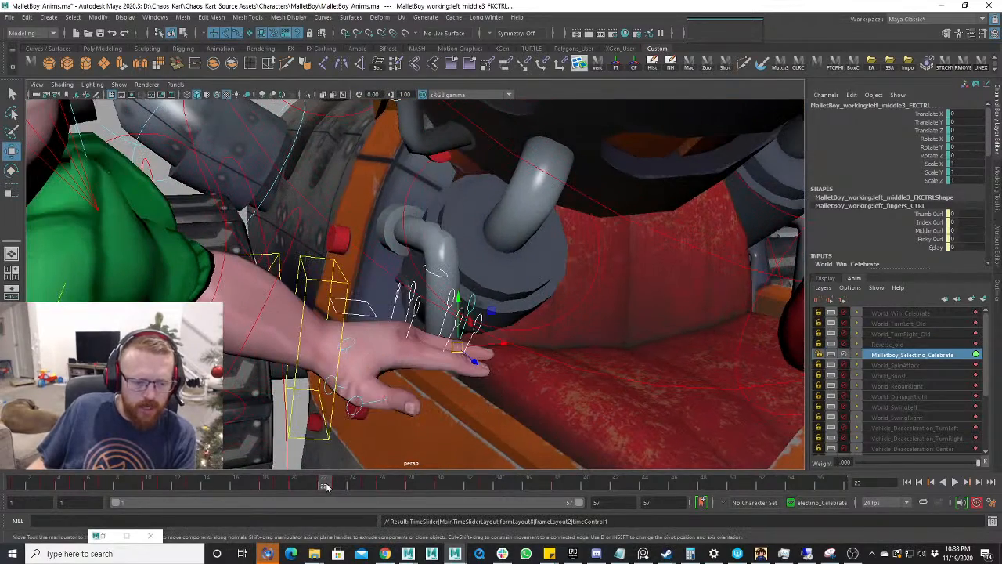
{"action": "left_click_drag", "start_coordinate": [332, 485], "coordinate": [370, 483]}
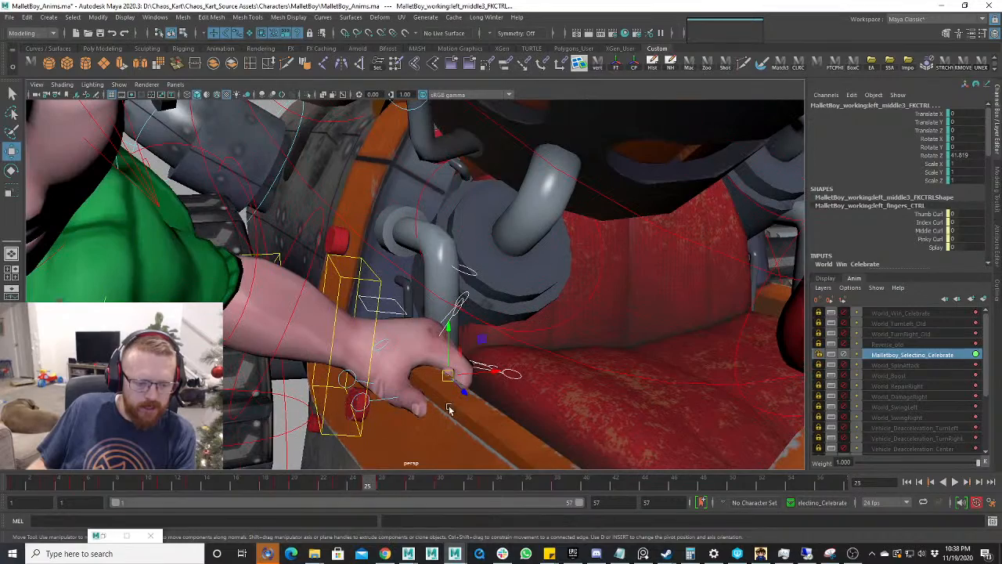
{"action": "left_click_drag", "start_coordinate": [449, 408], "coordinate": [423, 434], "text": "alt"}
{"action": "left_click_drag", "start_coordinate": [381, 482], "coordinate": [370, 487]}
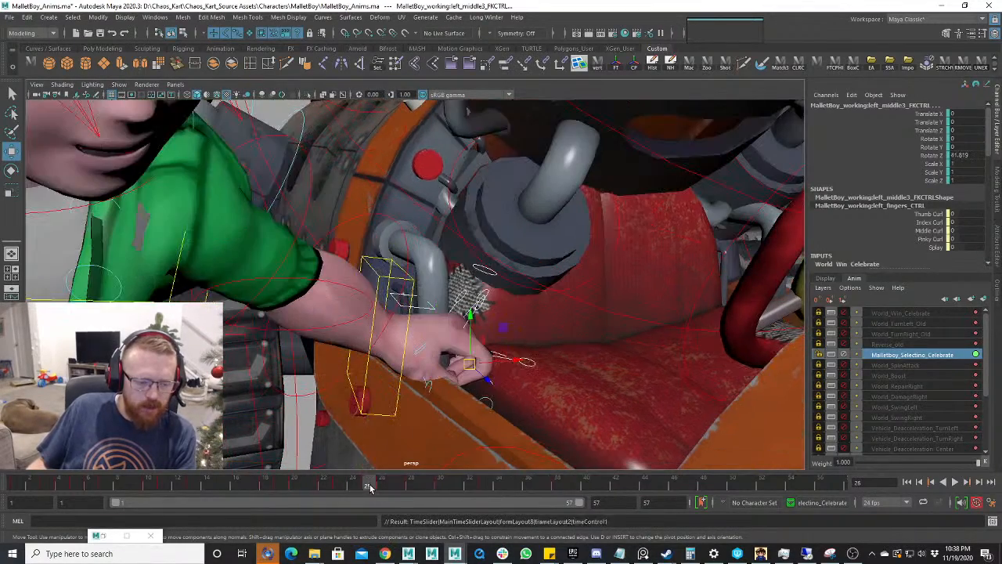
{"action": "left_click_drag", "start_coordinate": [533, 367], "coordinate": [479, 382], "text": "alt"}
{"action": "mouse_move", "coordinate": [369, 486]}
{"action": "left_mouse_down"}
{"action": "mouse_move", "coordinate": [350, 485]}
{"action": "mouse_move", "coordinate": [365, 482]}
{"action": "left_mouse_up"}
{"action": "scroll", "coordinate": [457, 414], "scroll_direction": "up", "scroll_amount": 3}
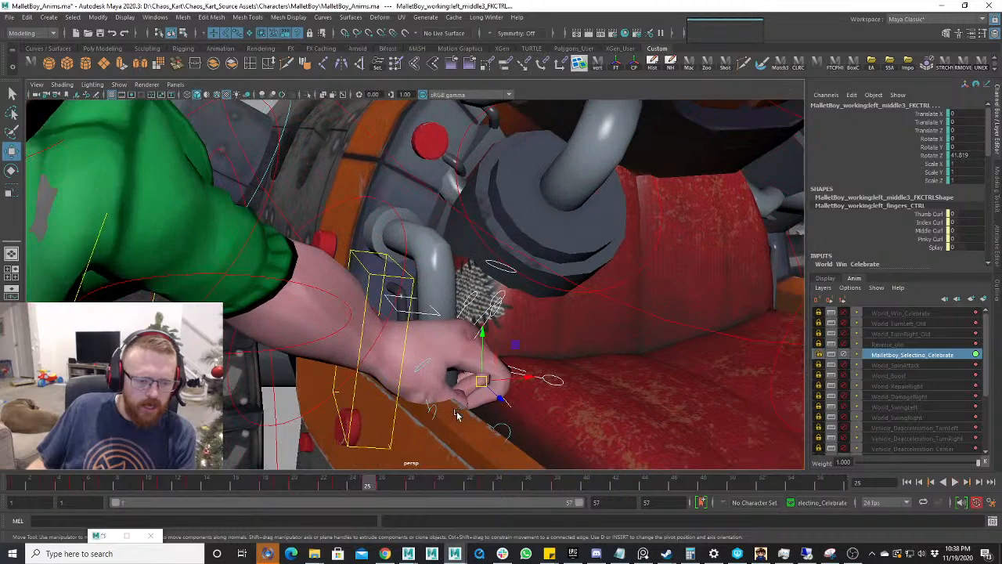
- Select the left thumb controls and carry their frame 23 pose over to frames 25 and 26
{"action": "left_click", "coordinate": [421, 372]}
{"action": "left_click", "coordinate": [505, 429]}
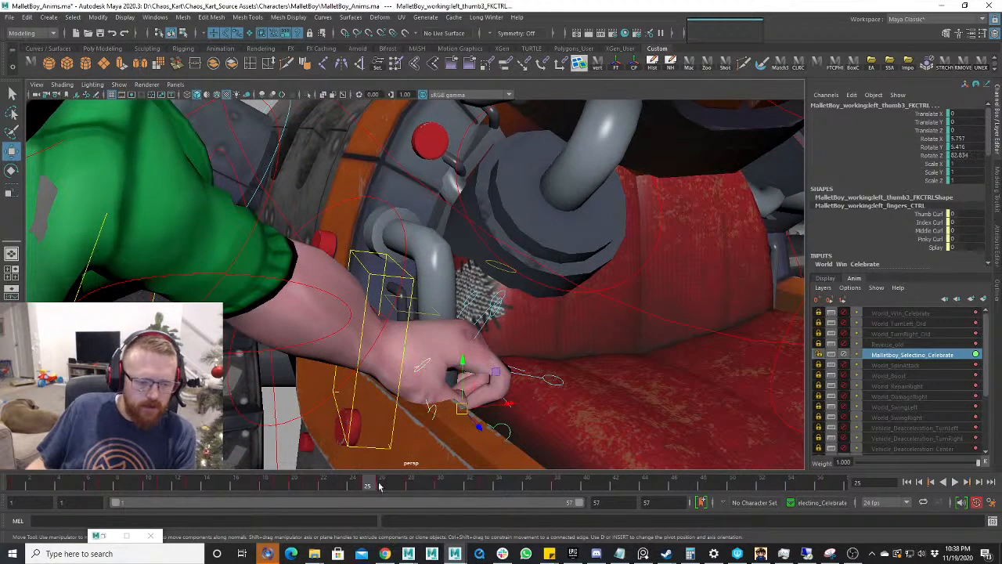
{"action": "key", "text": "alt+comma"}
{"action": "key", "text": "alt+comma"}
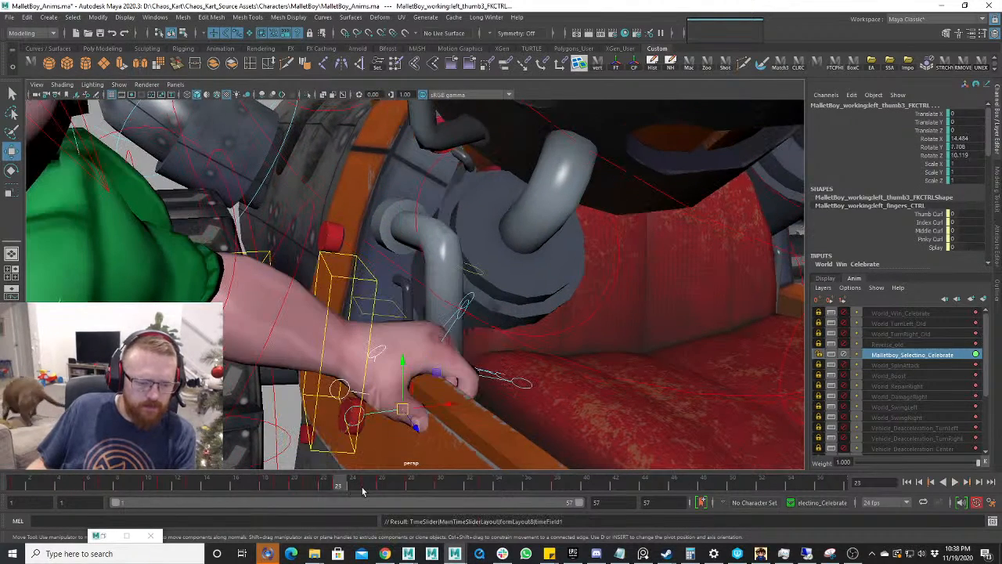
{"action": "key", "text": "alt+period"}
{"action": "key", "text": "alt+period"}
{"action": "key", "text": "alt+period"}
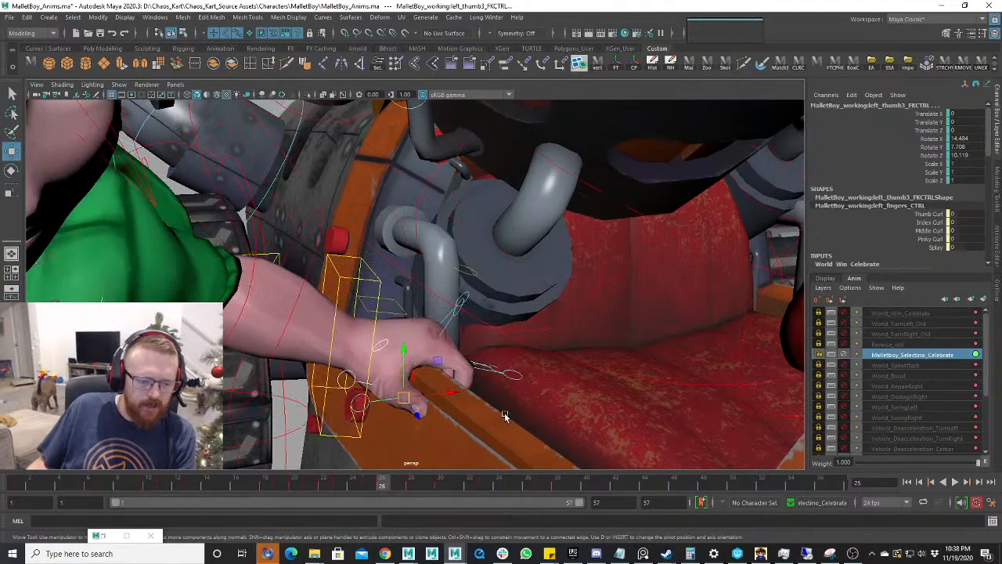
- Select the left arm IK control and carry its frame 24 placement over to frame 25, undoing the trial sideways move
{"action": "left_click", "coordinate": [375, 282]}
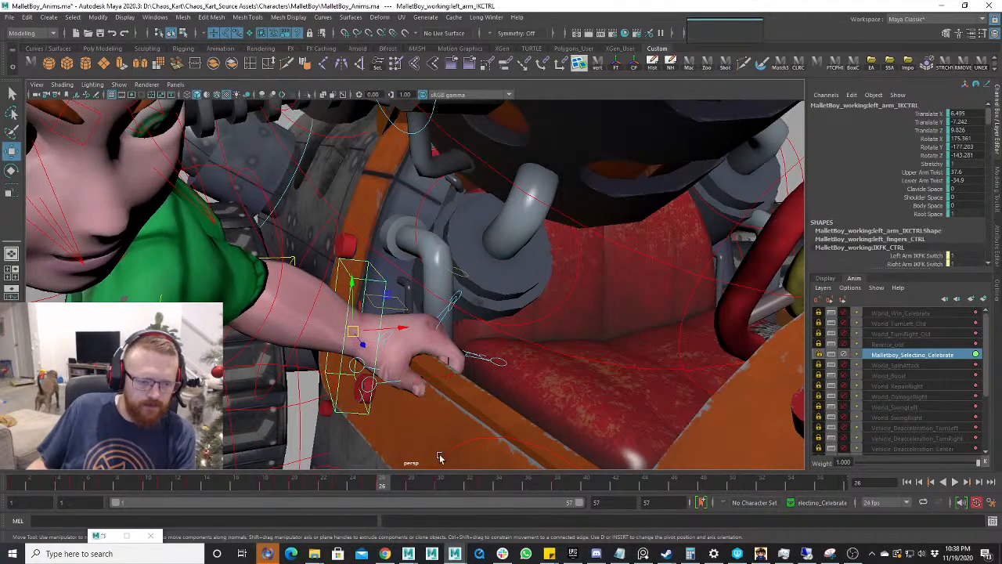
{"action": "left_click_drag", "start_coordinate": [342, 485], "coordinate": [368, 490]}
{"action": "left_click_drag", "start_coordinate": [427, 324], "coordinate": [400, 329]}
{"action": "key", "text": "ctrl+z"}
{"action": "left_click", "coordinate": [345, 481]}
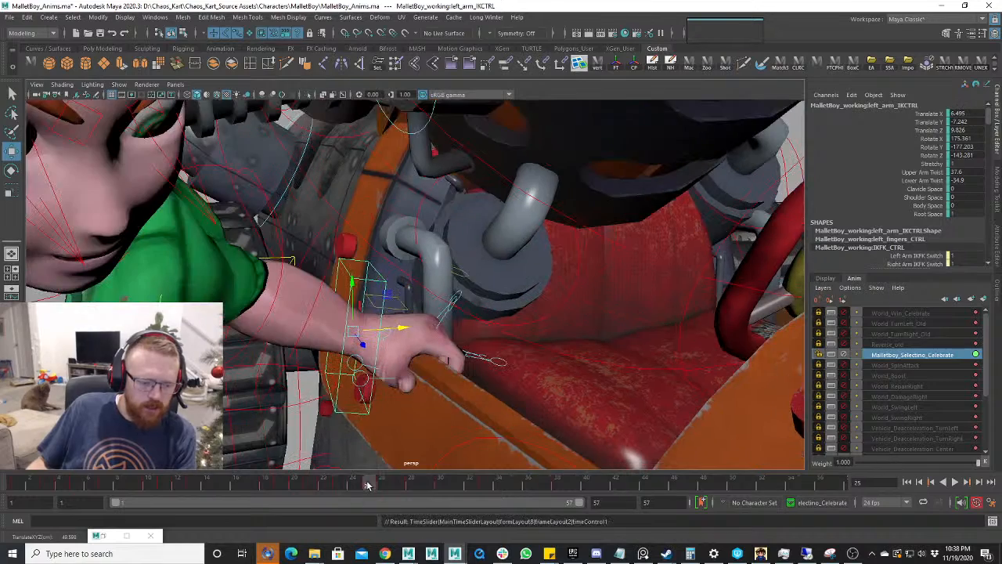
{"action": "left_click", "coordinate": [368, 485]}
{"action": "key", "text": "alt+v"}
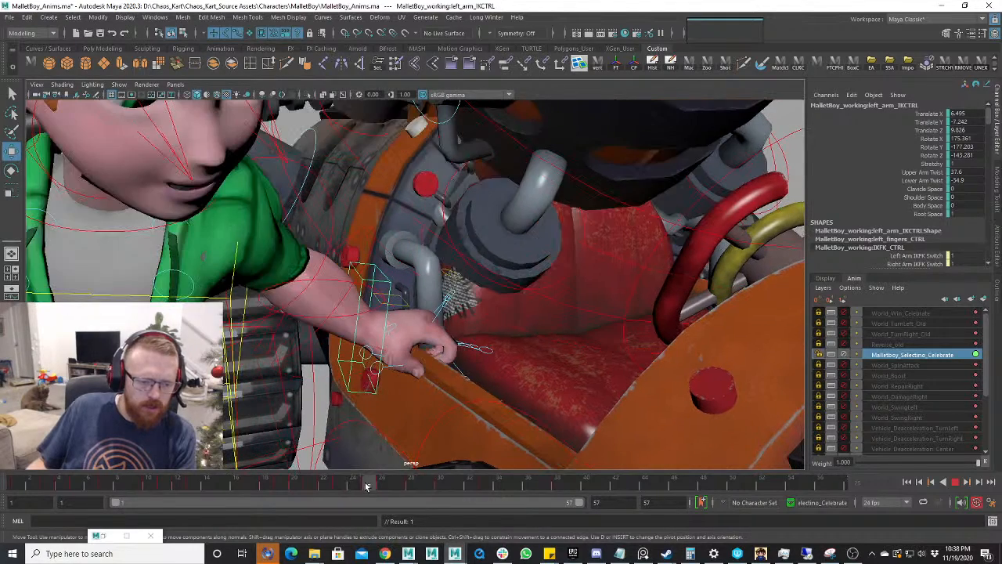
- Lower the left arm IK control at frame 25 to a Translate Y of -9.125
{"action": "left_click", "coordinate": [367, 485]}
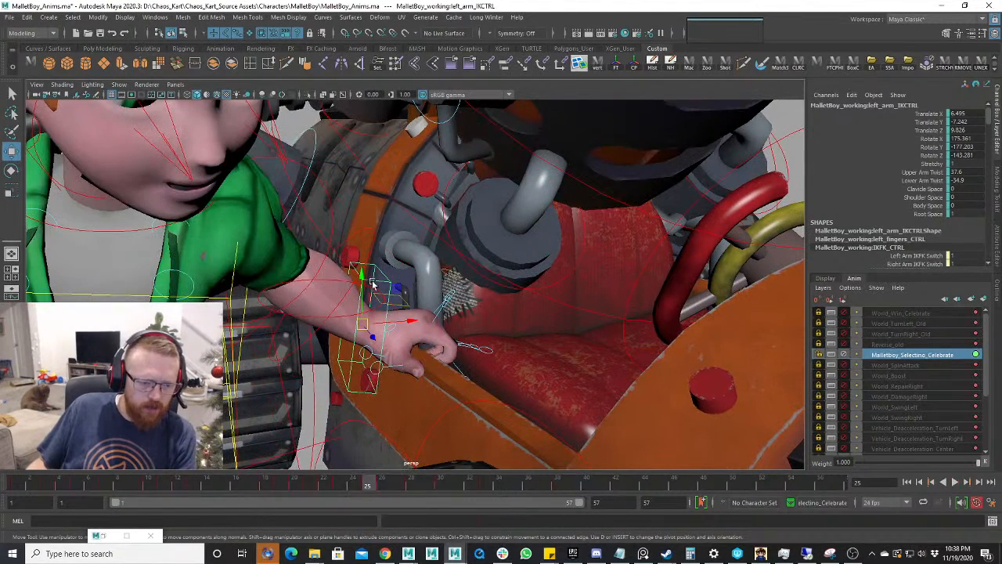
{"action": "left_click_drag", "start_coordinate": [369, 279], "coordinate": [371, 291]}
{"action": "key", "text": "alt+v"}
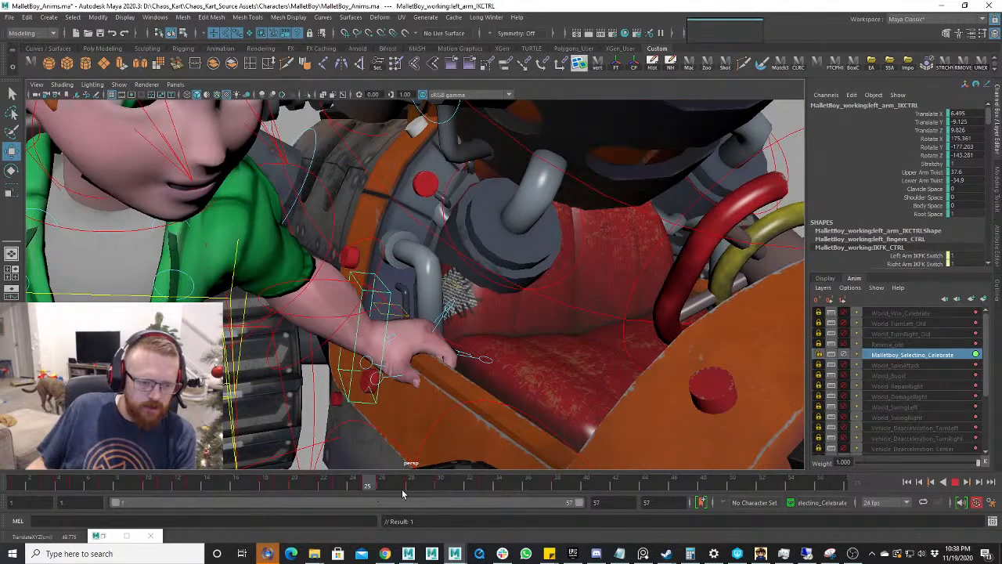
- Place the left arm IK control at frame 26 at Translate X 6.82 and Y -8.057, and check the thumb base against neighbouring frames
{"action": "left_click", "coordinate": [382, 485]}
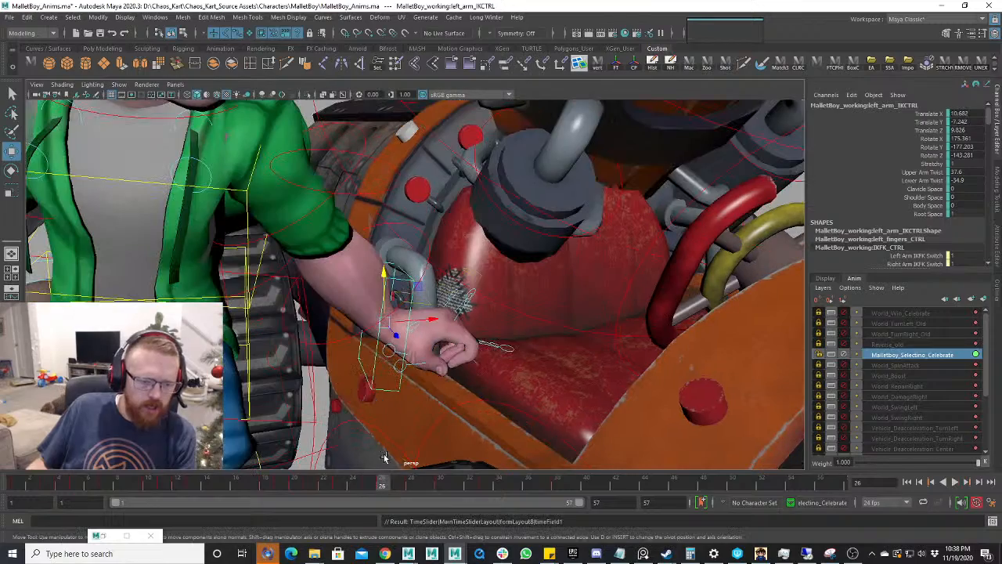
{"action": "left_click_drag", "start_coordinate": [394, 434], "coordinate": [436, 386], "text": "alt"}
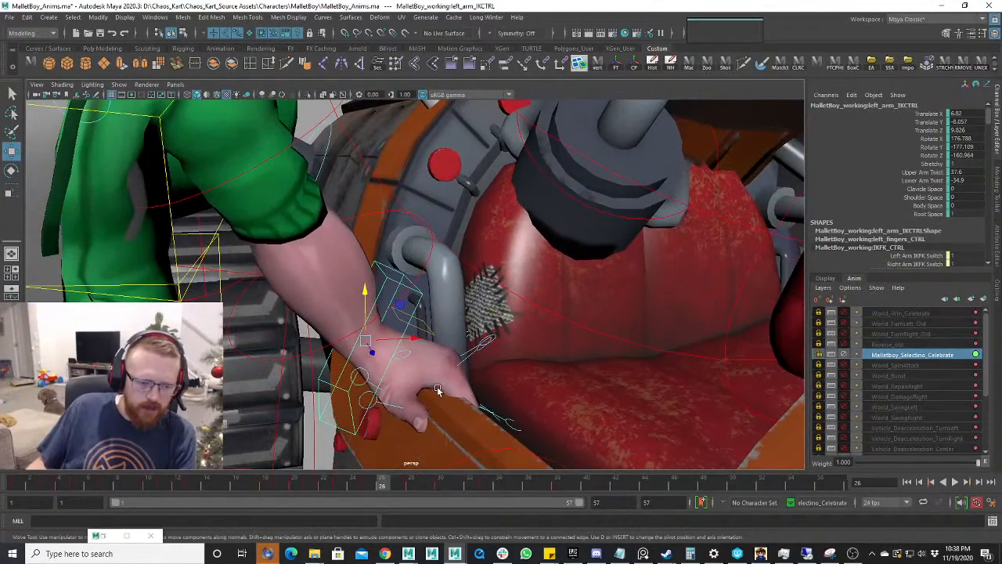
{"action": "left_click", "coordinate": [369, 395]}
{"action": "key", "text": "e"}
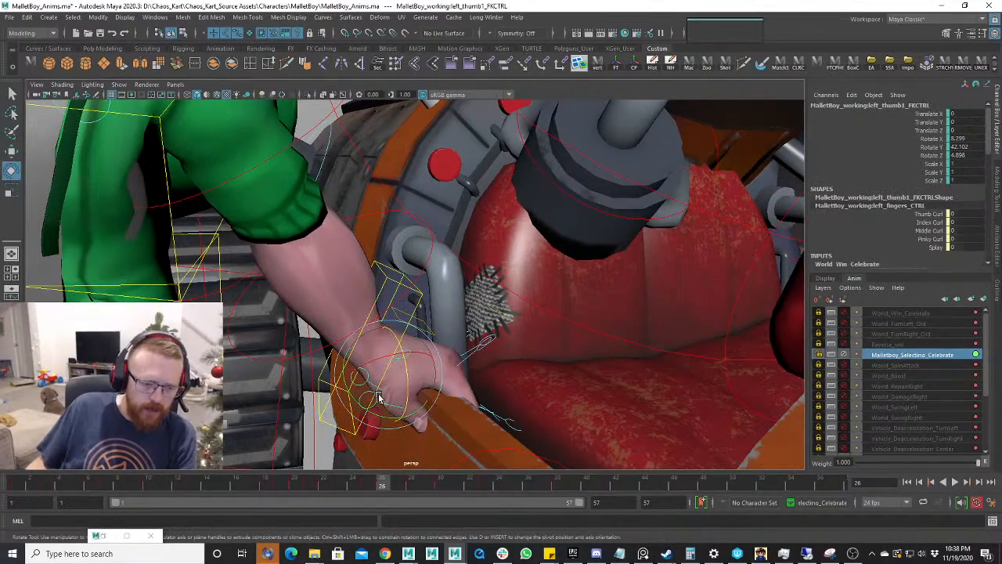
{"action": "left_click", "coordinate": [368, 486]}
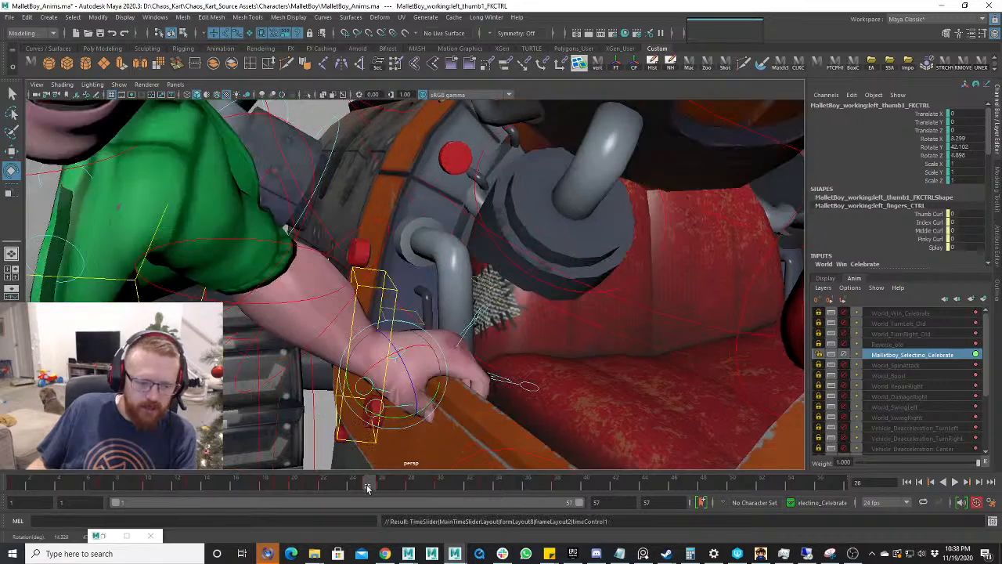
{"action": "left_click_drag", "start_coordinate": [379, 488], "coordinate": [395, 487]}
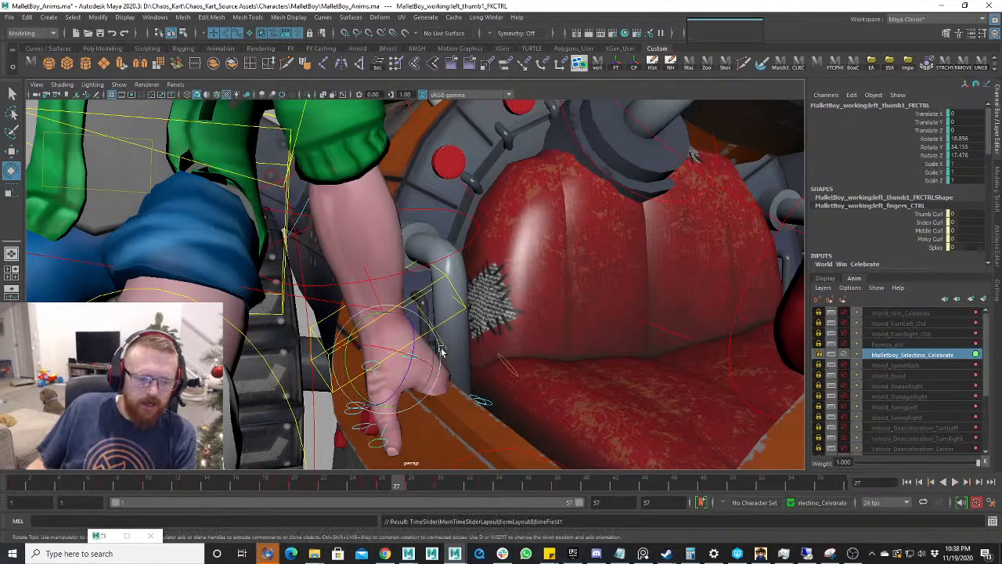
- Move the left arm IK control at frame 27 so the hand meets the kart's side edge
{"action": "left_click", "coordinate": [452, 310]}
{"action": "mouse_move", "coordinate": [452, 310]}
{"action": "left_mouse_down", "text": "alt"}
{"action": "mouse_move", "coordinate": [463, 327]}
{"action": "mouse_move", "coordinate": [456, 319]}
{"action": "left_mouse_up", "text": "alt"}
{"action": "left_click", "coordinate": [447, 330]}
{"action": "key", "text": "w"}
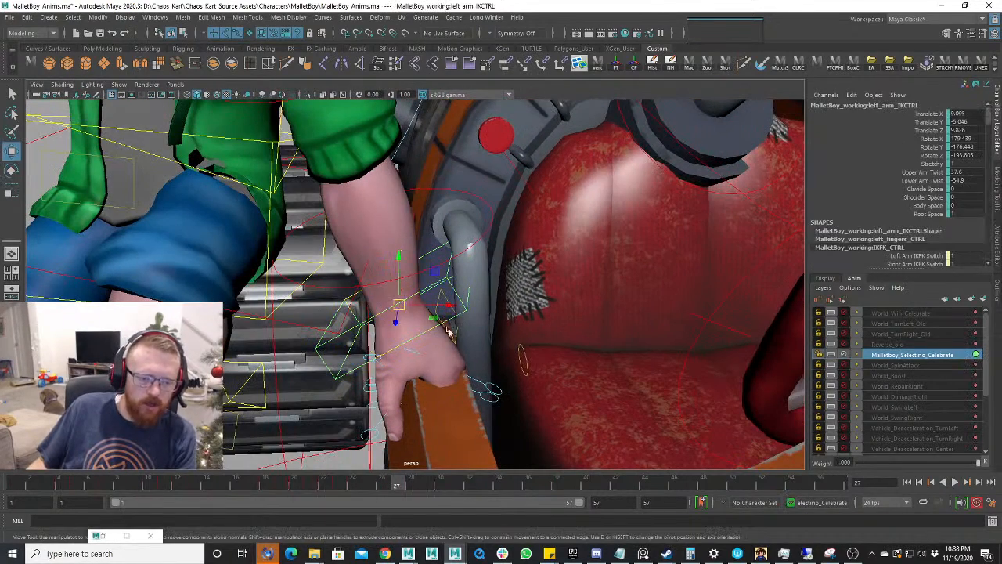
{"action": "left_click_drag", "start_coordinate": [399, 303], "coordinate": [457, 326]}
- Rotate the left finger controls at frame 27, base joints first, so the fingers open over the inner side of the kart's edge
{"action": "left_click", "coordinate": [518, 369]}
{"action": "key", "text": "e"}
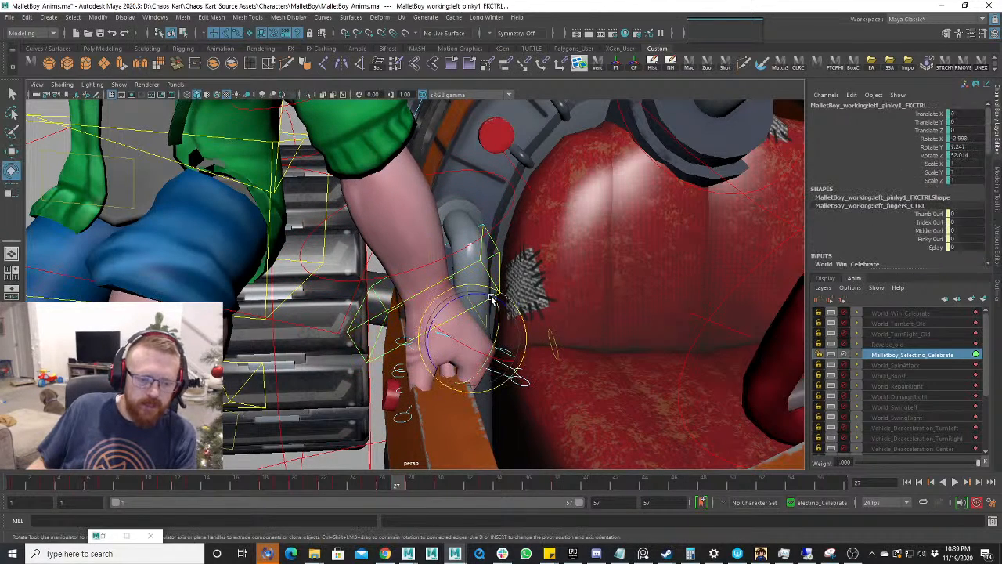
{"action": "left_click_drag", "start_coordinate": [461, 299], "coordinate": [481, 383]}
{"action": "left_click", "coordinate": [497, 428]}
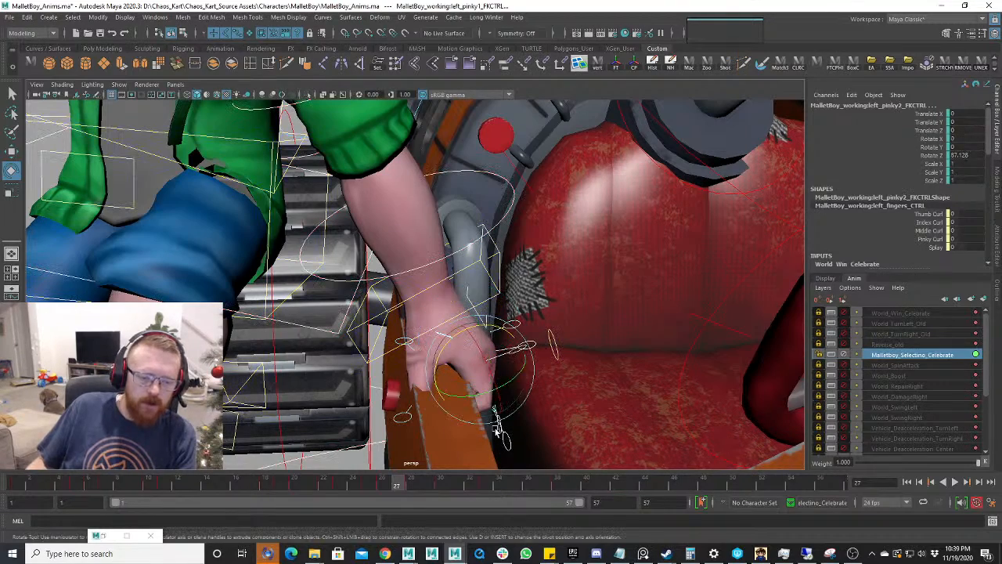
{"action": "left_click_drag", "start_coordinate": [427, 326], "coordinate": [289, 302], "text": "alt"}
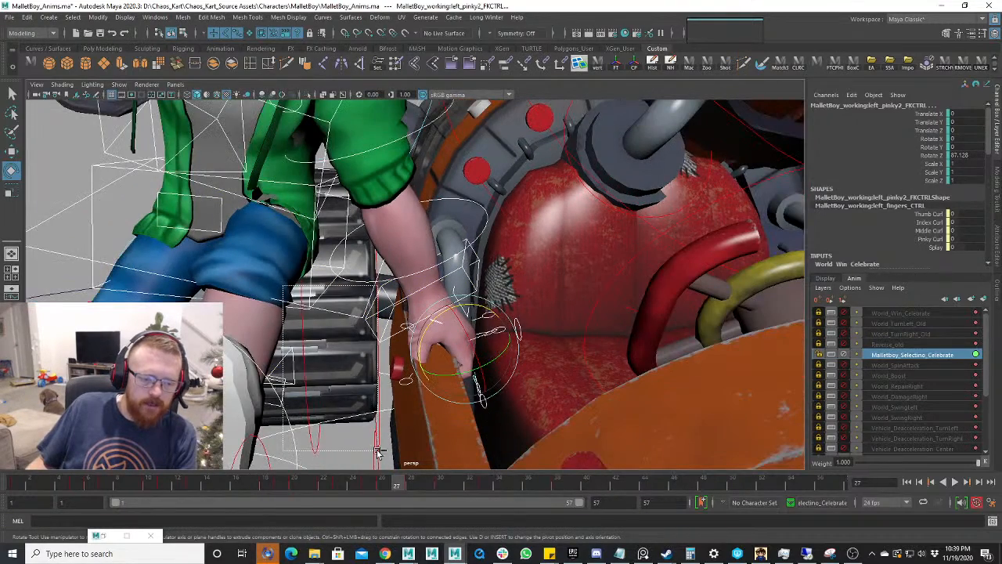
- Rotate the second left thumb control at frame 27 to X 9.859, Y 9.87 and Z -18.44, opening the thumb outward over the edge
{"action": "left_click_drag", "start_coordinate": [377, 453], "coordinate": [423, 344], "text": "alt"}
{"action": "scroll", "coordinate": [420, 357], "scroll_direction": "up", "scroll_amount": 1}
{"action": "key", "text": "w"}
{"action": "left_click", "coordinate": [406, 353]}
{"action": "key", "text": "e"}
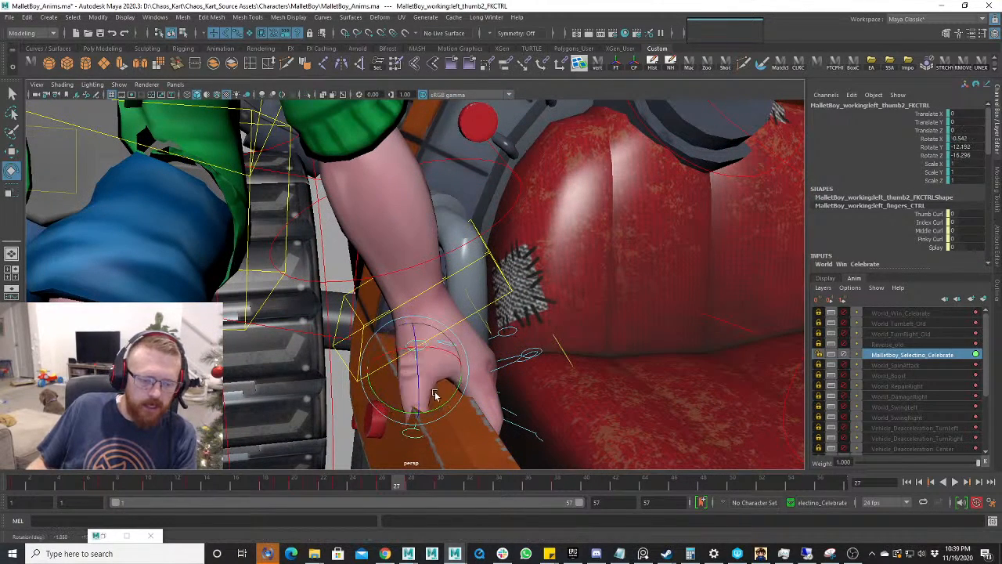
{"action": "left_click_drag", "start_coordinate": [436, 396], "coordinate": [415, 398]}
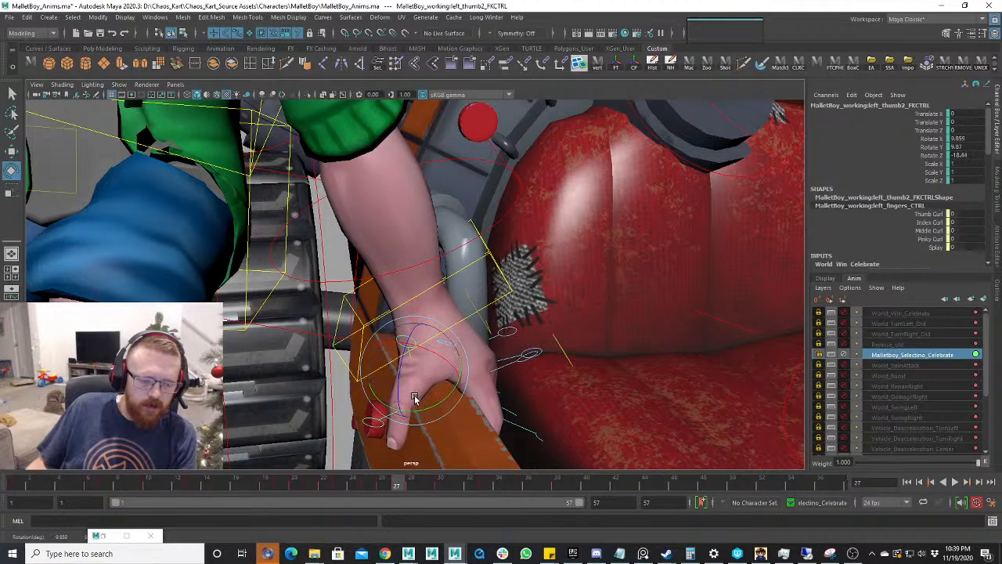
- Compare frames 25 and 26, and reposition the left arm IK control at frame 26 to Translate X 7.135 and Z 9.385
{"action": "mouse_move", "coordinate": [382, 489]}
{"action": "left_mouse_down"}
{"action": "mouse_move", "coordinate": [394, 486]}
{"action": "mouse_move", "coordinate": [357, 487]}
{"action": "mouse_move", "coordinate": [367, 485]}
{"action": "left_mouse_up"}
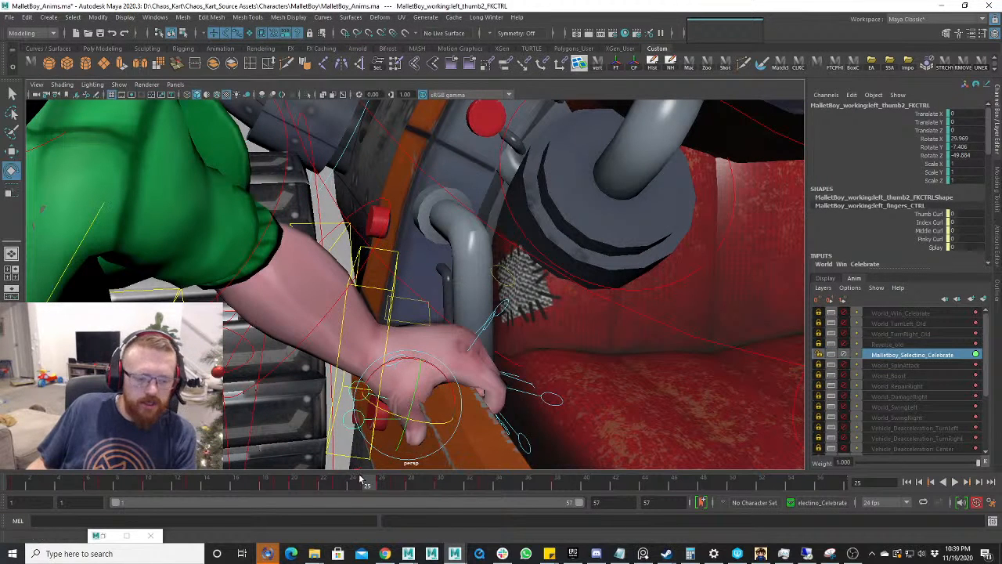
{"action": "left_click_drag", "start_coordinate": [363, 480], "coordinate": [382, 489]}
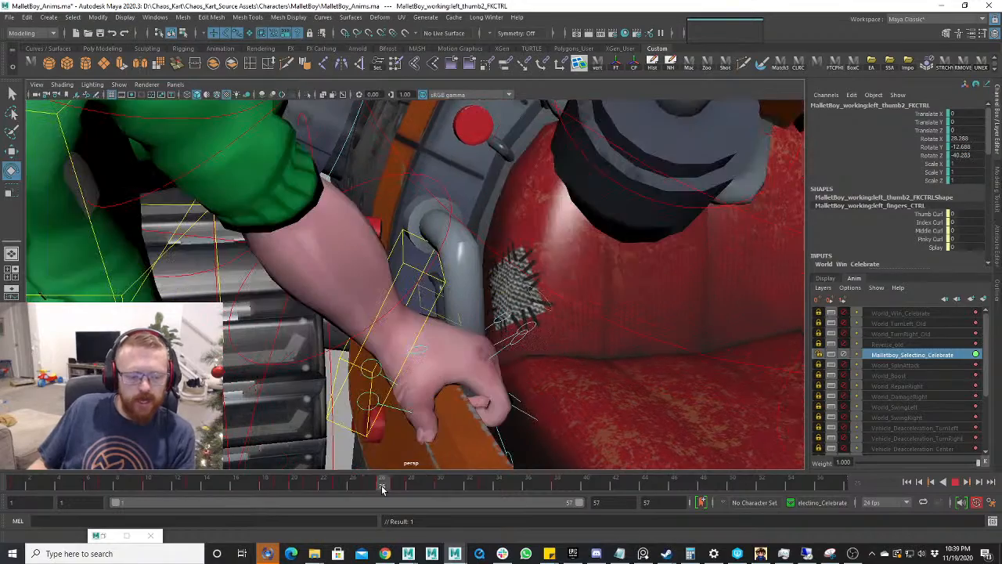
{"action": "left_click_drag", "start_coordinate": [485, 376], "coordinate": [451, 295], "text": "alt"}
{"action": "key", "text": "w"}
{"action": "left_click", "coordinate": [499, 219]}
{"action": "left_click_drag", "start_coordinate": [407, 249], "coordinate": [410, 255]}
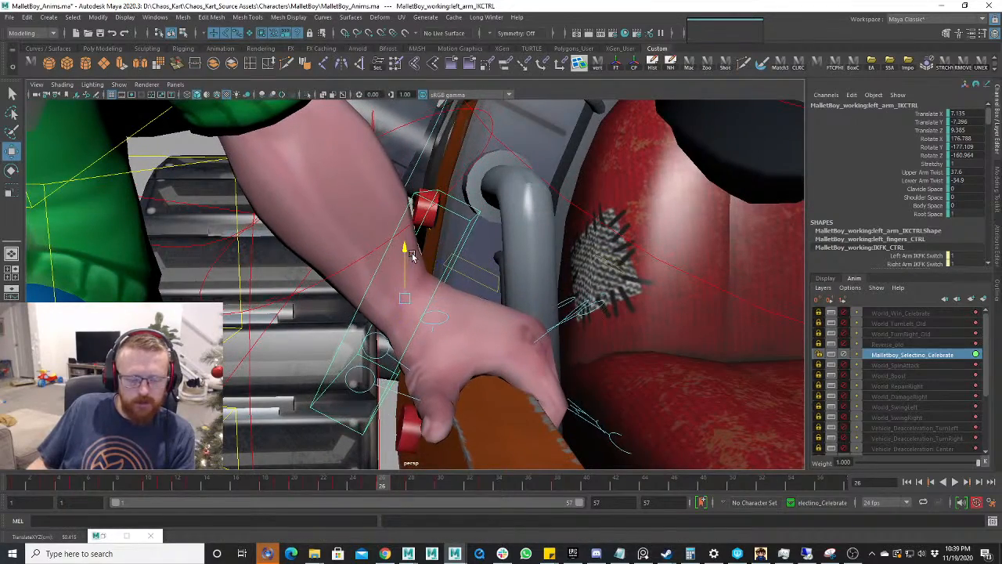
{"action": "left_click_drag", "start_coordinate": [436, 303], "coordinate": [401, 380], "text": "alt"}
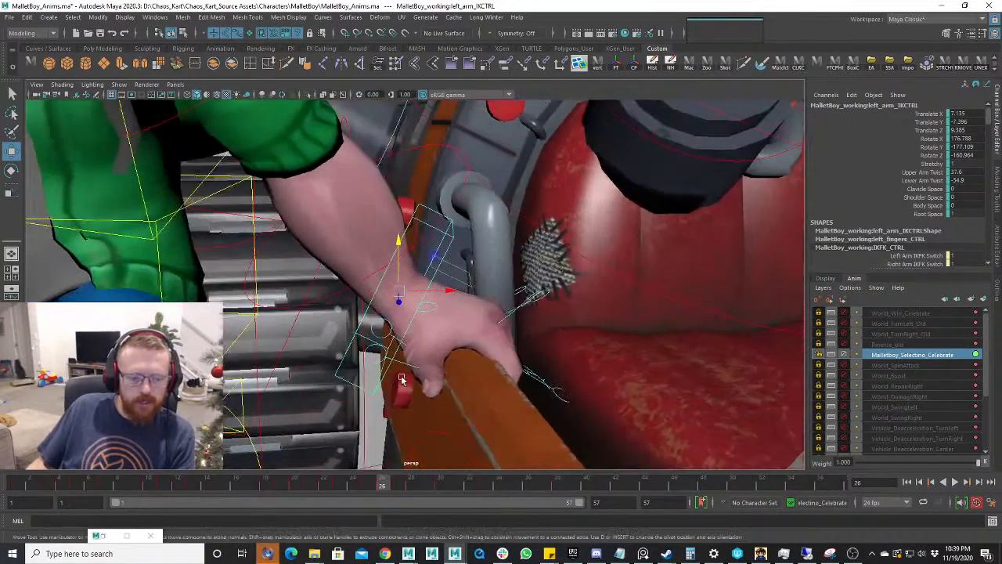
- Select all left thumb and finger controls at frame 28, removing the unrelated foot and vehicle controls from the selection
{"action": "left_click_drag", "start_coordinate": [385, 491], "coordinate": [410, 485]}
{"action": "left_click_drag", "start_coordinate": [456, 398], "coordinate": [452, 332], "text": "alt"}
{"action": "scroll", "coordinate": [452, 332], "scroll_direction": "up", "scroll_amount": 3}
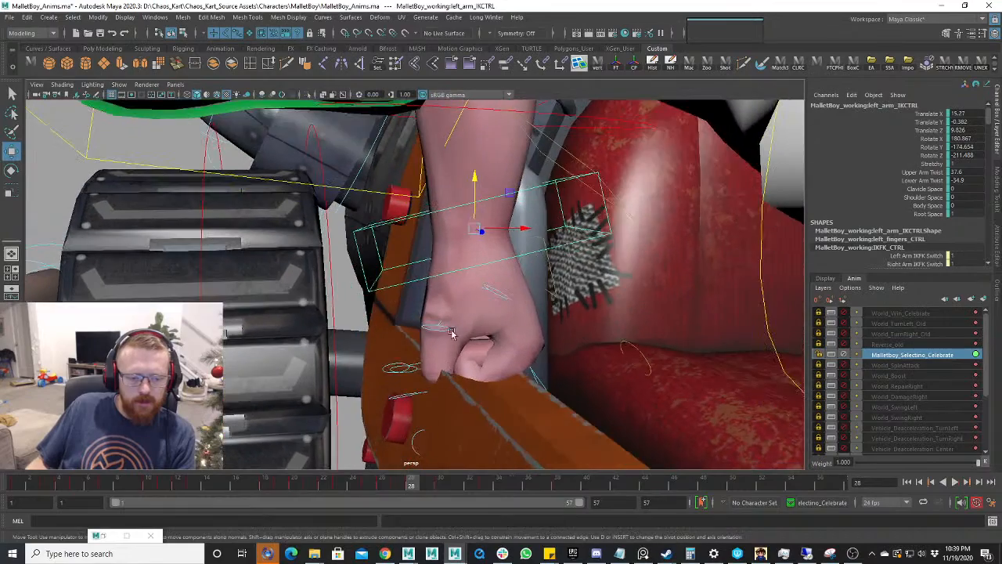
{"action": "left_click_drag", "start_coordinate": [622, 445], "coordinate": [574, 438]}
{"action": "scroll", "coordinate": [551, 415], "scroll_direction": "down", "scroll_amount": 8}
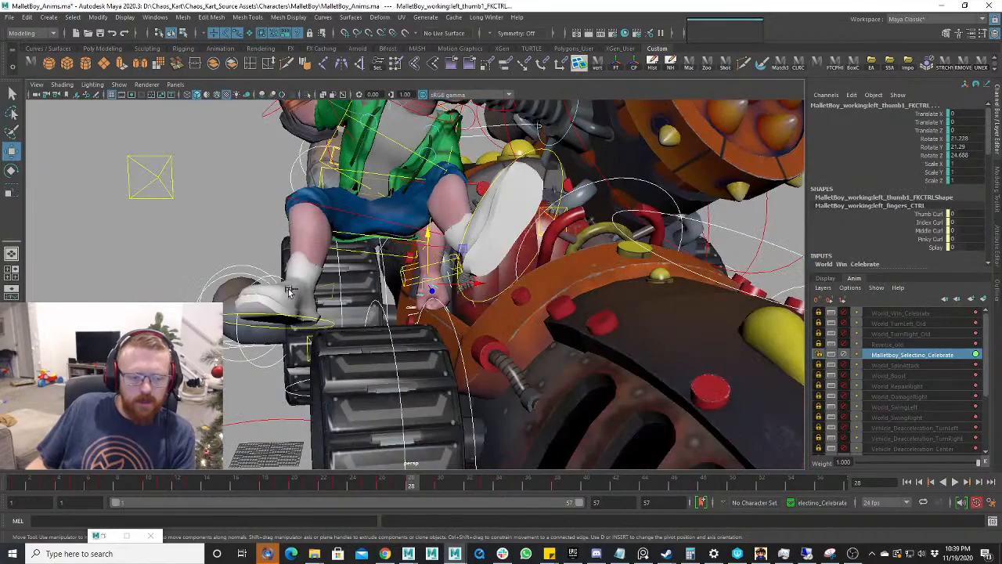
{"action": "left_click_drag", "start_coordinate": [157, 227], "coordinate": [396, 468], "text": "ctrl"}
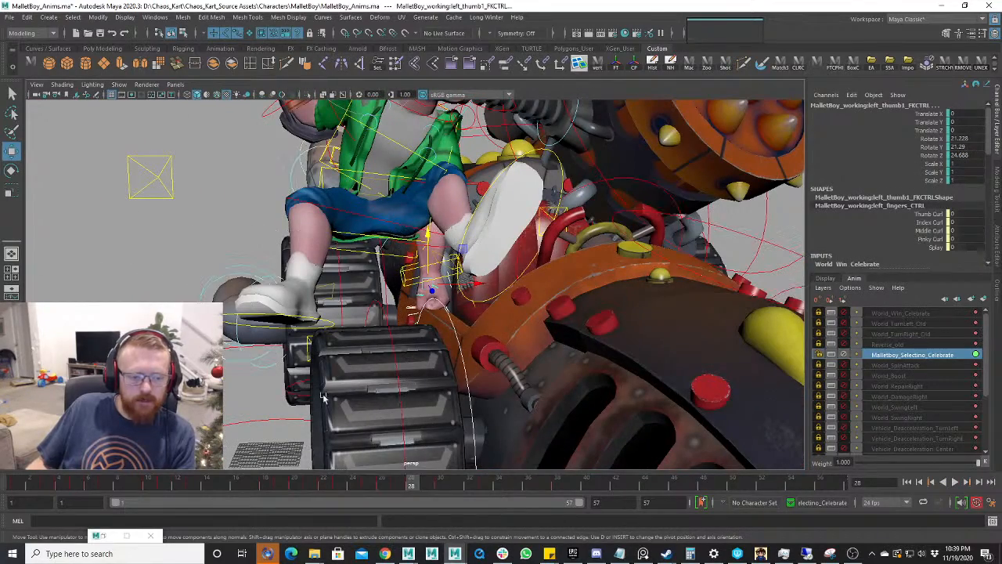
{"action": "left_click_drag", "start_coordinate": [501, 376], "coordinate": [647, 363], "text": "alt"}
{"action": "left_click_drag", "start_coordinate": [561, 384], "coordinate": [652, 373], "text": "alt"}
{"action": "left_click_drag", "start_coordinate": [713, 327], "coordinate": [748, 264], "text": "alt"}
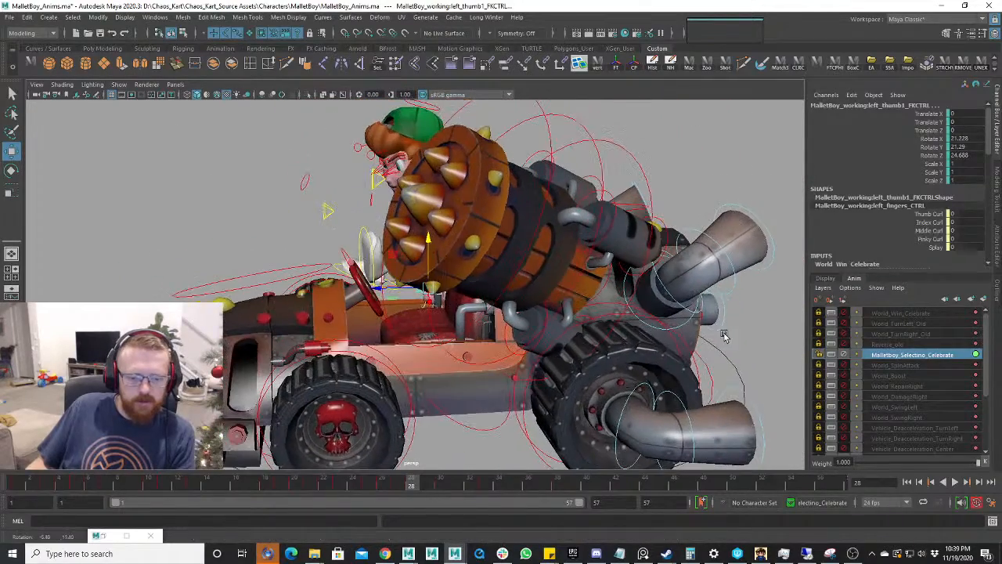
{"action": "left_click_drag", "start_coordinate": [718, 313], "coordinate": [573, 445], "text": "ctrl"}
- Carry the left hand's thumb and finger pose from frame 27 over to frame 28, key it, and play back the result
{"action": "right_click_drag", "start_coordinate": [485, 407], "coordinate": [570, 384], "text": "alt"}
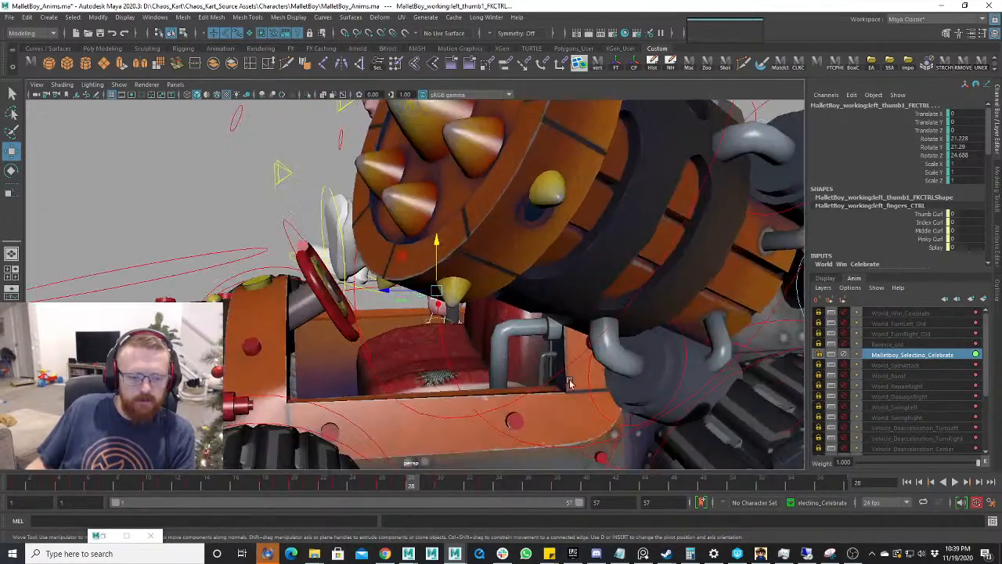
{"action": "left_click_drag", "start_coordinate": [407, 313], "coordinate": [512, 320], "text": "alt"}
{"action": "right_click_drag", "start_coordinate": [391, 332], "coordinate": [491, 333], "text": "alt"}
{"action": "left_click_drag", "start_coordinate": [491, 333], "coordinate": [527, 360], "text": "alt"}
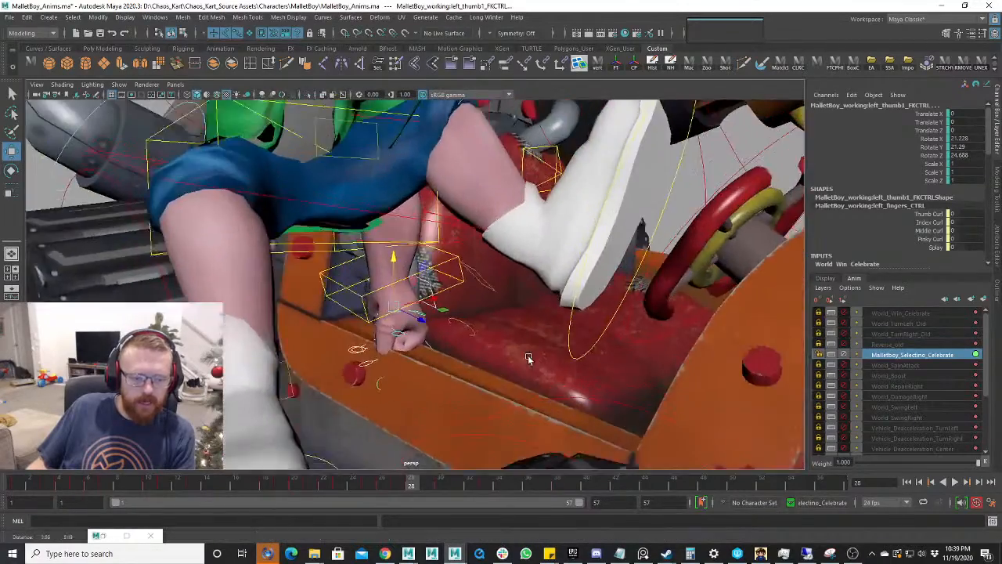
{"action": "right_click_drag", "start_coordinate": [528, 360], "coordinate": [485, 389], "text": "alt"}
{"action": "left_click", "coordinate": [400, 481]}
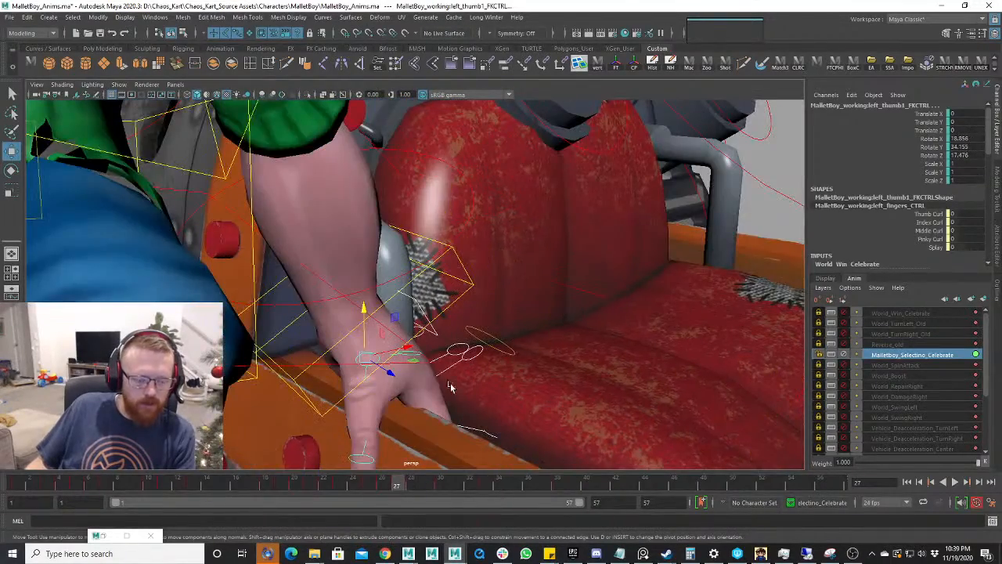
{"action": "left_click_drag", "start_coordinate": [449, 387], "coordinate": [404, 363], "text": "alt"}
{"action": "middle_click_drag", "start_coordinate": [405, 363], "coordinate": [336, 259], "text": "alt"}
{"action": "middle_click", "coordinate": [412, 481]}
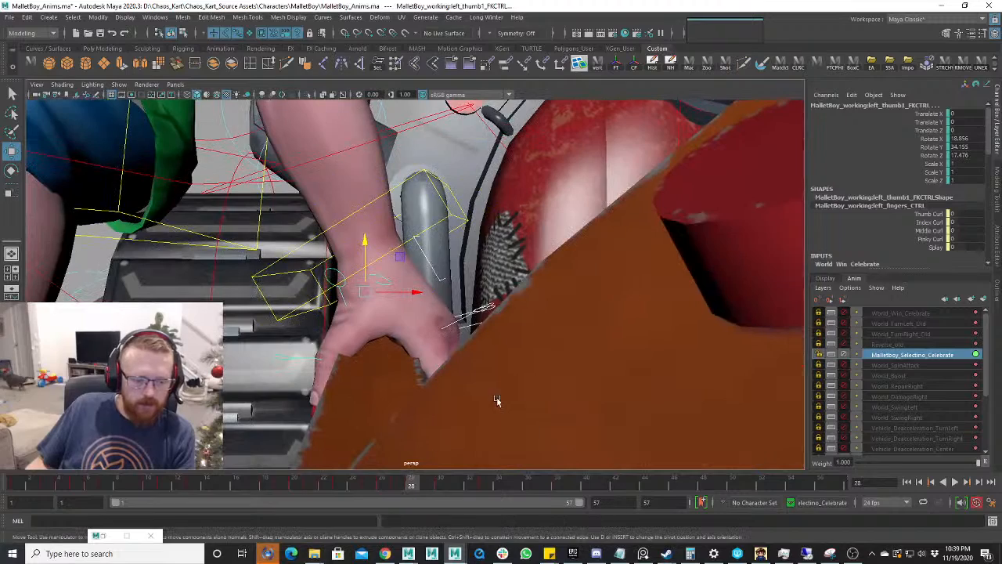
{"action": "key", "text": "s"}
{"action": "left_click", "coordinate": [389, 486]}
{"action": "key", "text": "alt+v"}
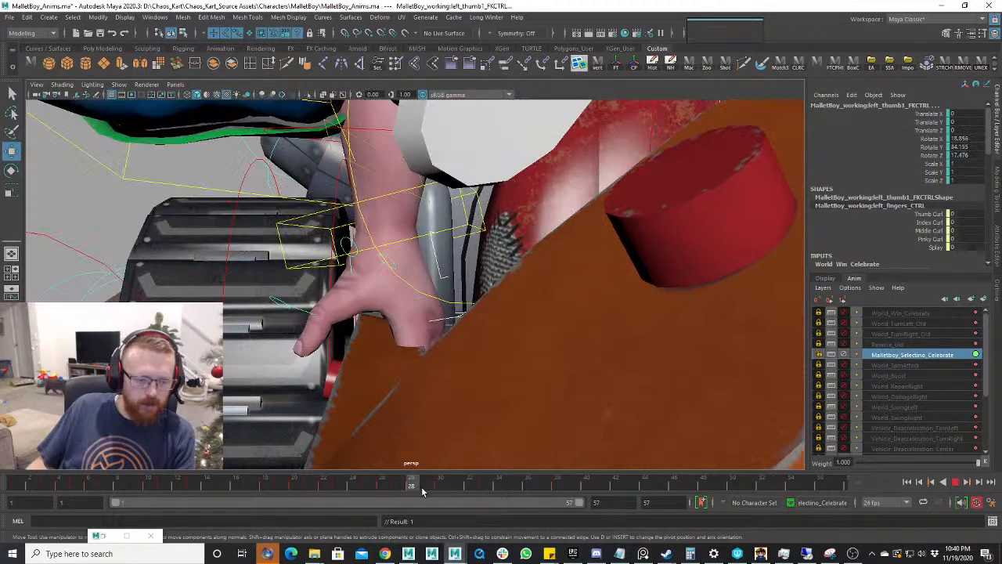
{"action": "key", "text": "alt+v"}
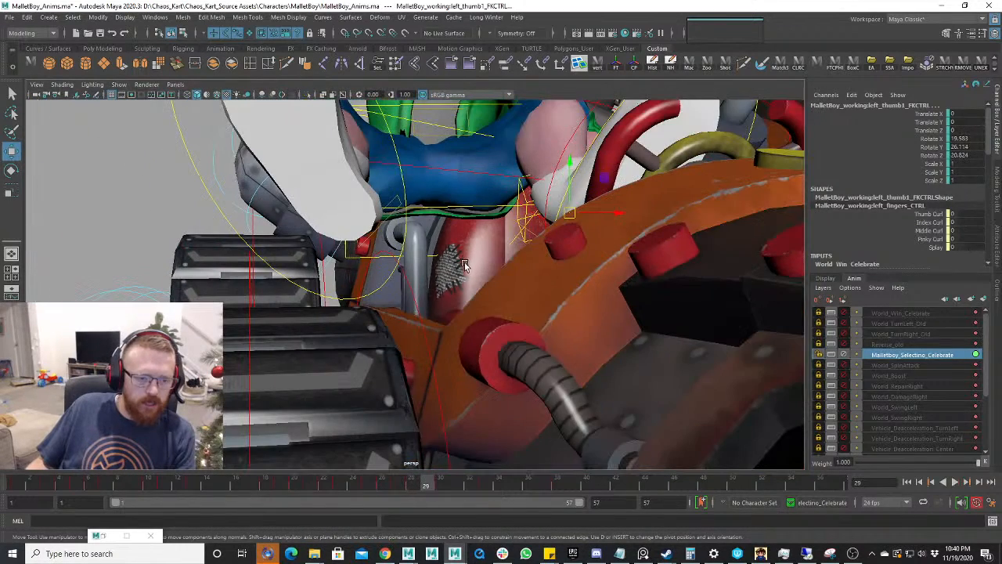
- Move the left arm IK control at frame 28 to Translate X 18.553, Y -1.785 and Z 10.166, setting the hand on the kart's edge
{"action": "left_click", "coordinate": [411, 482]}
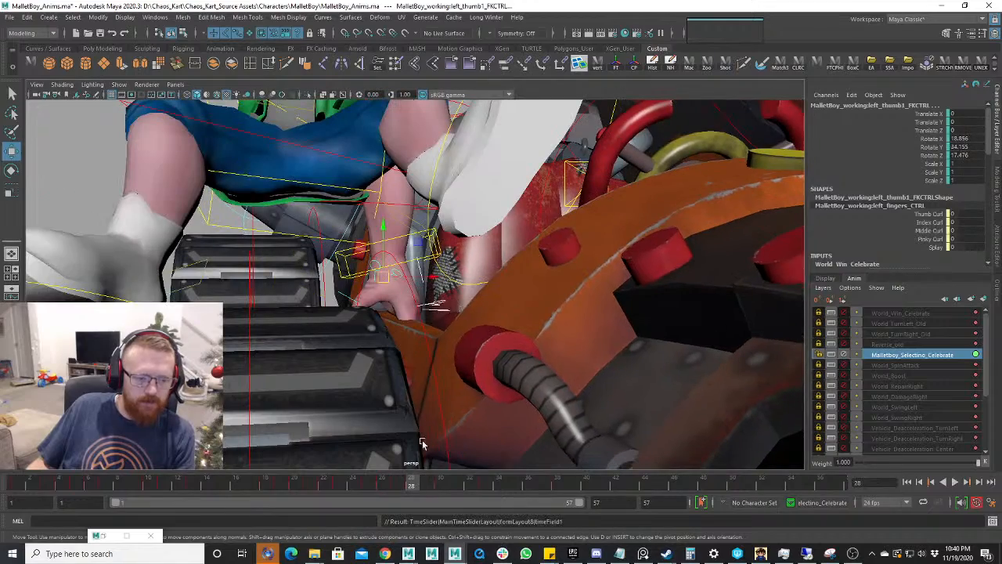
{"action": "scroll", "coordinate": [445, 225], "scroll_direction": "up", "scroll_amount": 3}
{"action": "left_click", "coordinate": [447, 235]}
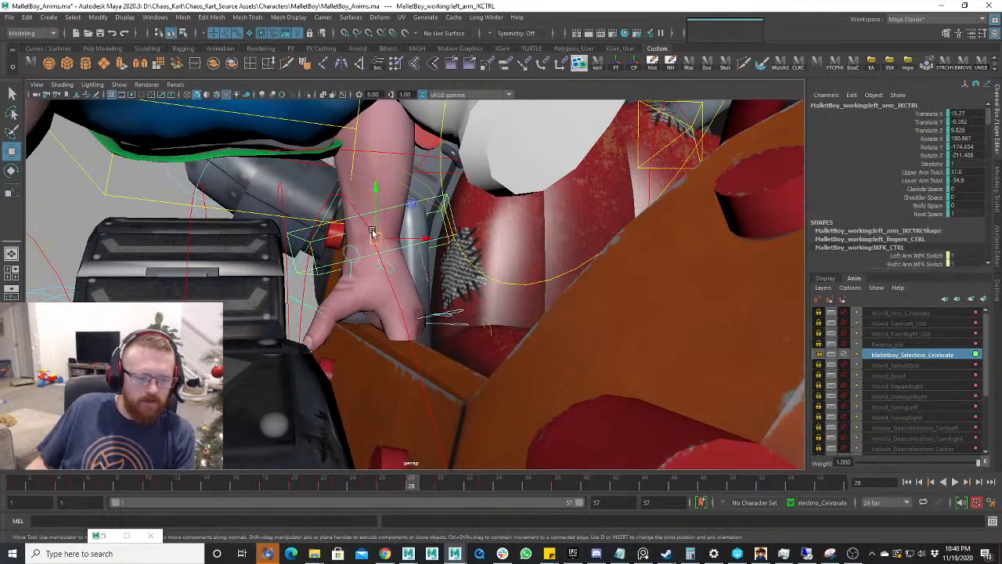
{"action": "left_click_drag", "start_coordinate": [373, 233], "coordinate": [460, 321]}
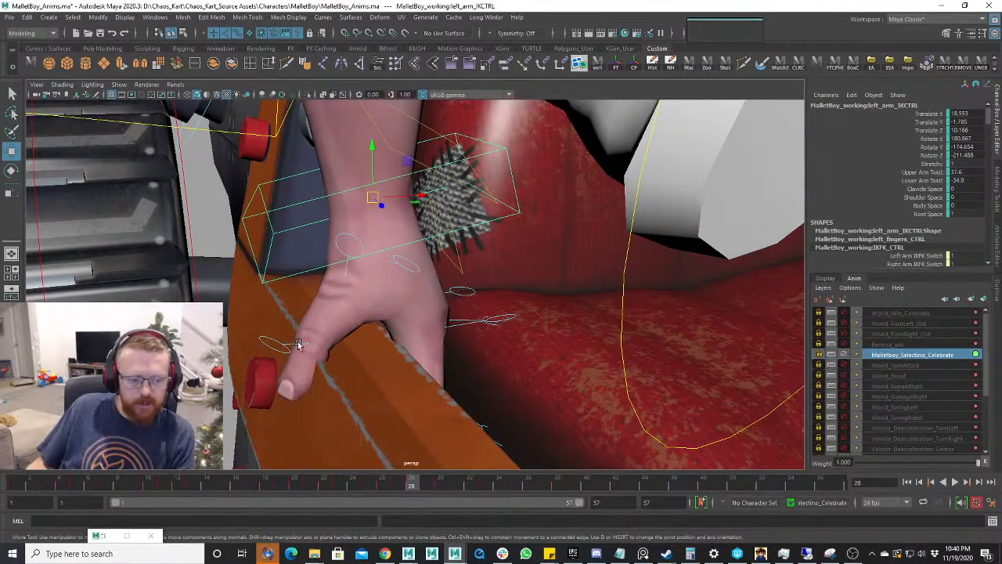
- Shift the second left thumb control at frame 28 outward to Translate X 0.83, Y 0.468 and Z -1.135
{"action": "left_click", "coordinate": [339, 295]}
{"action": "left_click", "coordinate": [345, 250]}
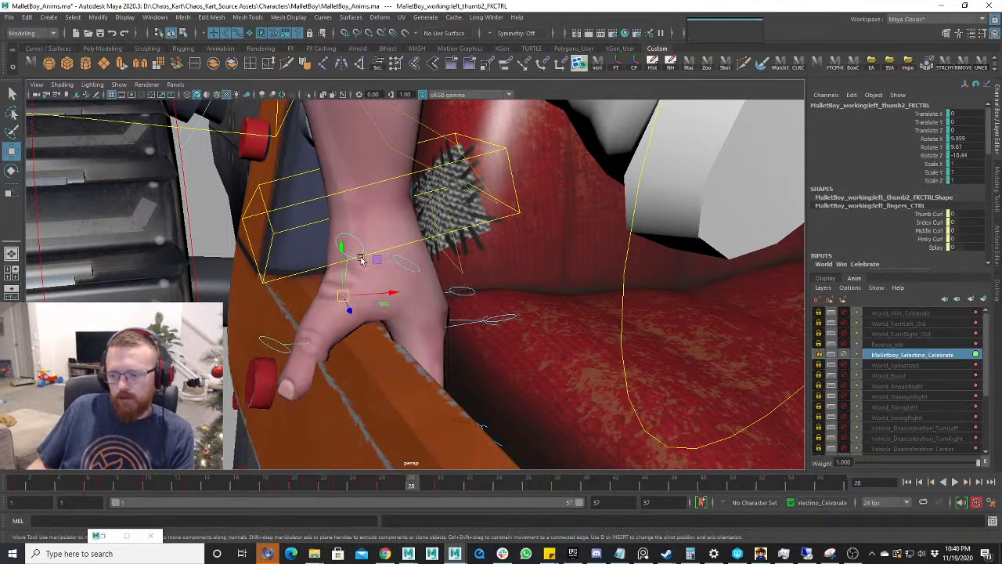
{"action": "left_click_drag", "start_coordinate": [342, 296], "coordinate": [332, 303]}
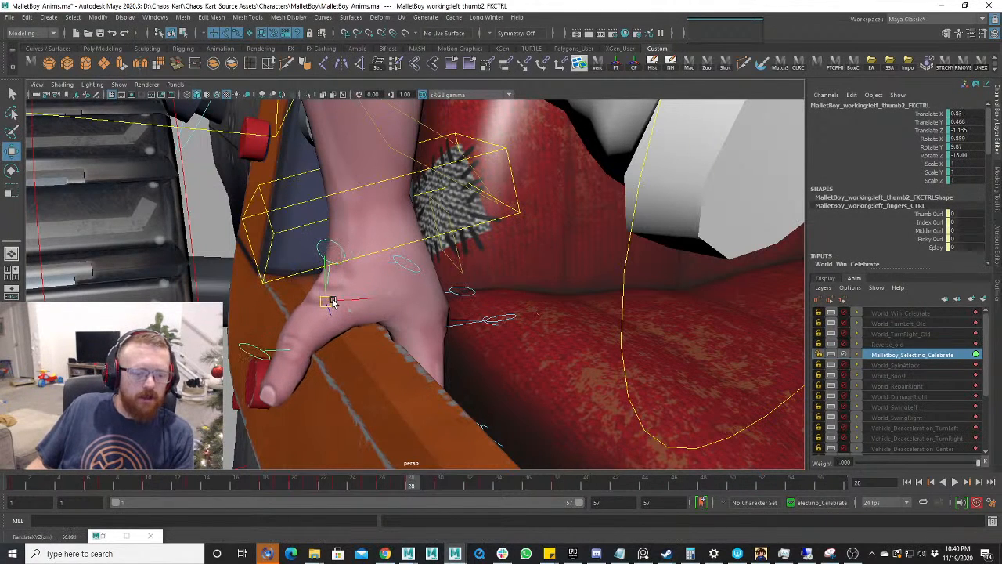
- Scrub between frames 27 and 30 to examine the left hand's contact with the kart's side and its release
{"action": "left_click", "coordinate": [395, 486]}
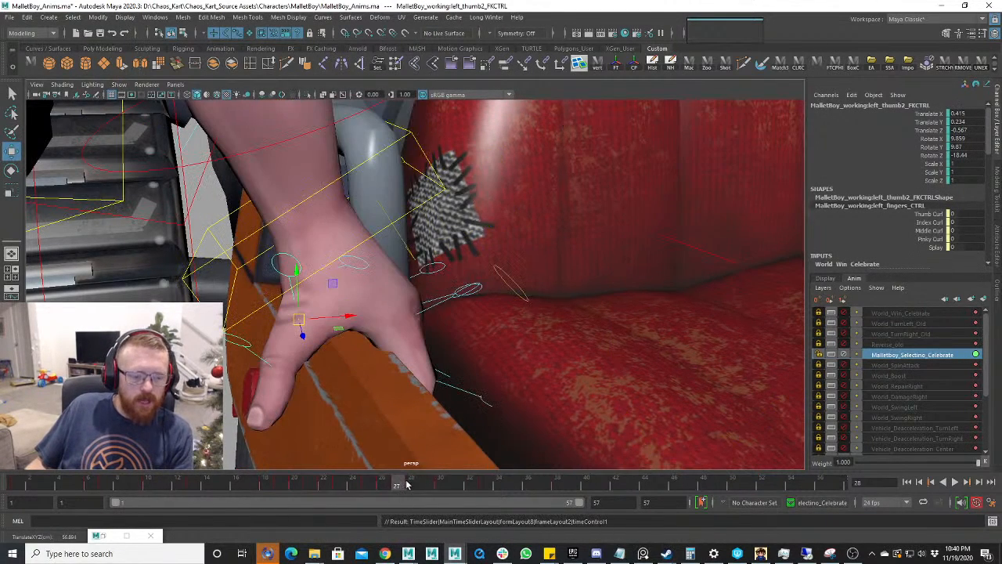
{"action": "left_click_drag", "start_coordinate": [406, 485], "coordinate": [421, 483]}
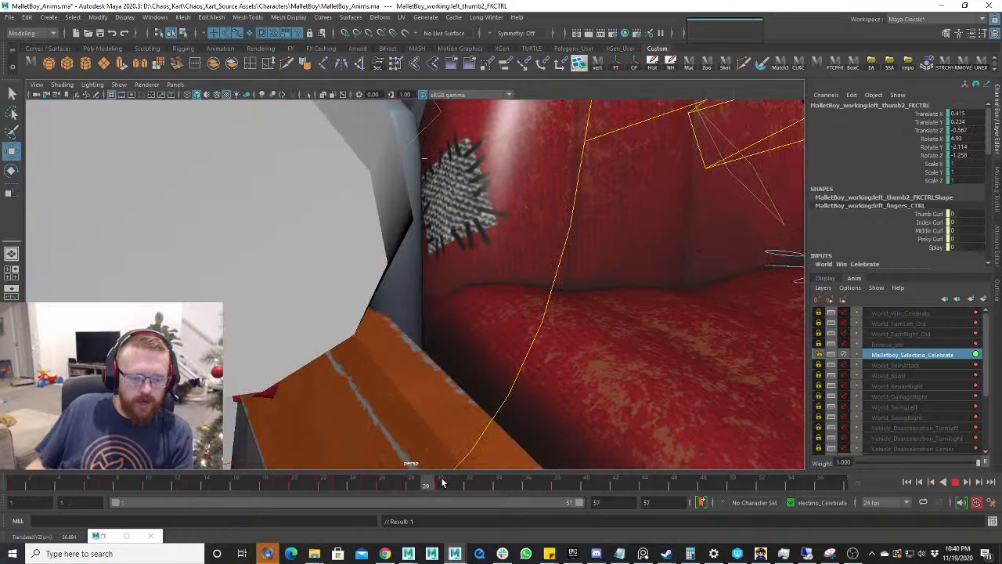
{"action": "left_click", "coordinate": [443, 483]}
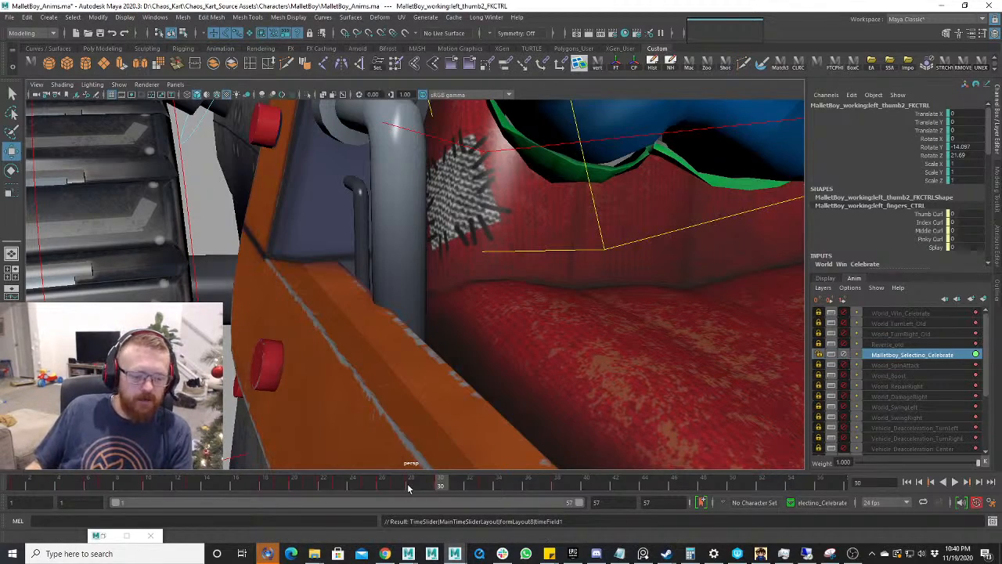
{"action": "left_click_drag", "start_coordinate": [407, 489], "coordinate": [441, 488]}
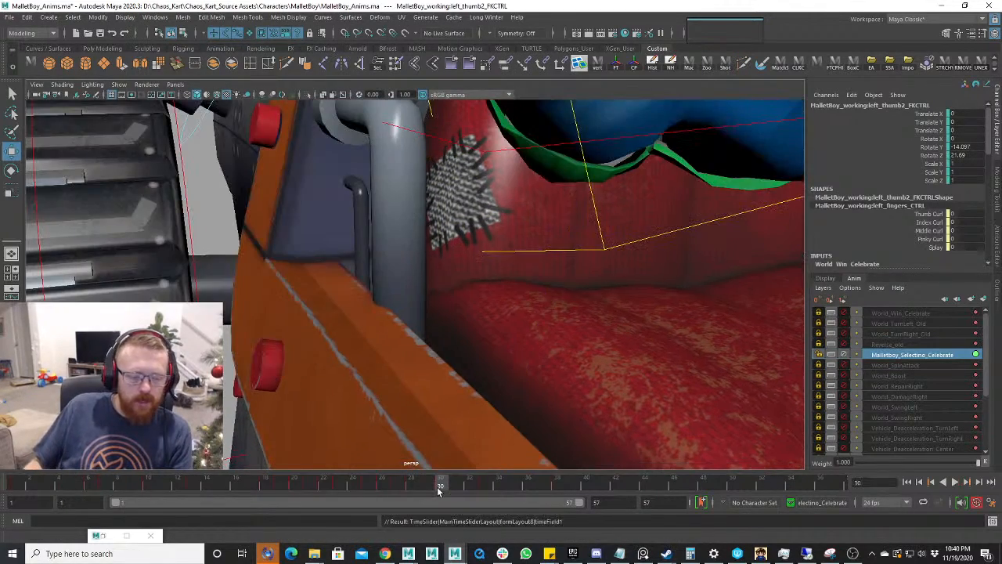
{"action": "scroll", "coordinate": [428, 242], "scroll_direction": "down", "scroll_amount": 4}
{"action": "left_click_drag", "start_coordinate": [428, 242], "coordinate": [445, 228], "text": "alt"}
{"action": "scroll", "coordinate": [445, 227], "scroll_direction": "up", "scroll_amount": 2}
{"action": "middle_click_drag", "start_coordinate": [445, 228], "coordinate": [452, 252], "text": "alt"}
{"action": "mouse_move", "coordinate": [387, 487]}
{"action": "left_mouse_down"}
{"action": "mouse_move", "coordinate": [408, 488]}
{"action": "mouse_move", "coordinate": [365, 488]}
{"action": "mouse_move", "coordinate": [398, 489]}
{"action": "mouse_move", "coordinate": [367, 492]}
{"action": "mouse_move", "coordinate": [395, 497]}
{"action": "left_mouse_up"}
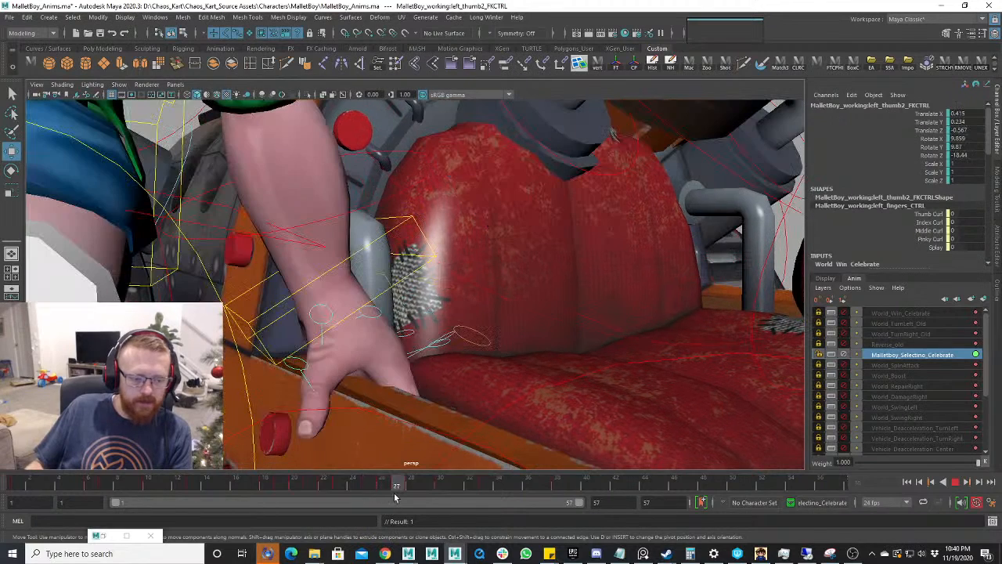
- At frame 27, rotate the second left thumb control to X 9.431, Y -0.139, Z -29.498 and the third to X 33.716, Y -11.885, Z 28.808
{"action": "key", "text": "e"}
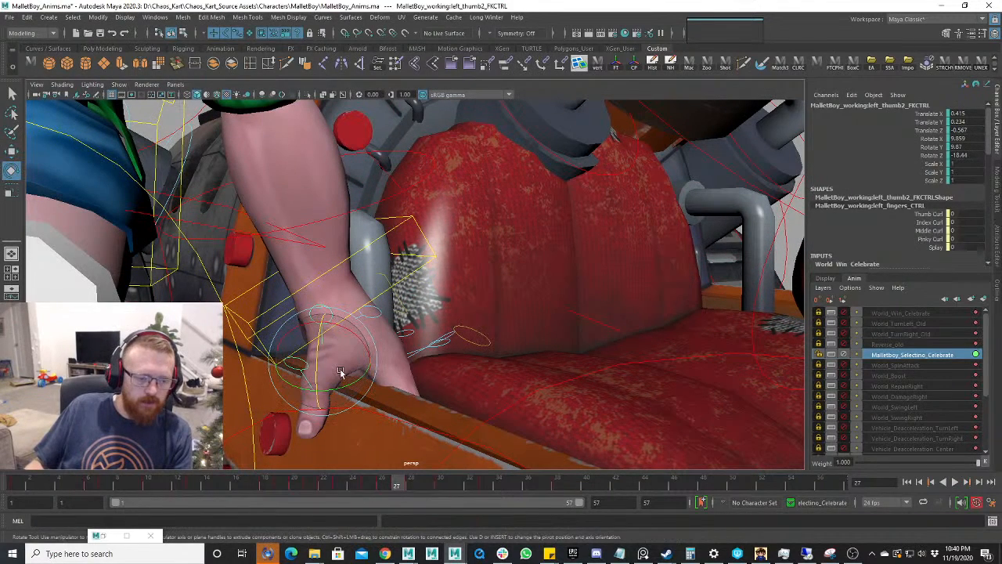
{"action": "key", "text": "w"}
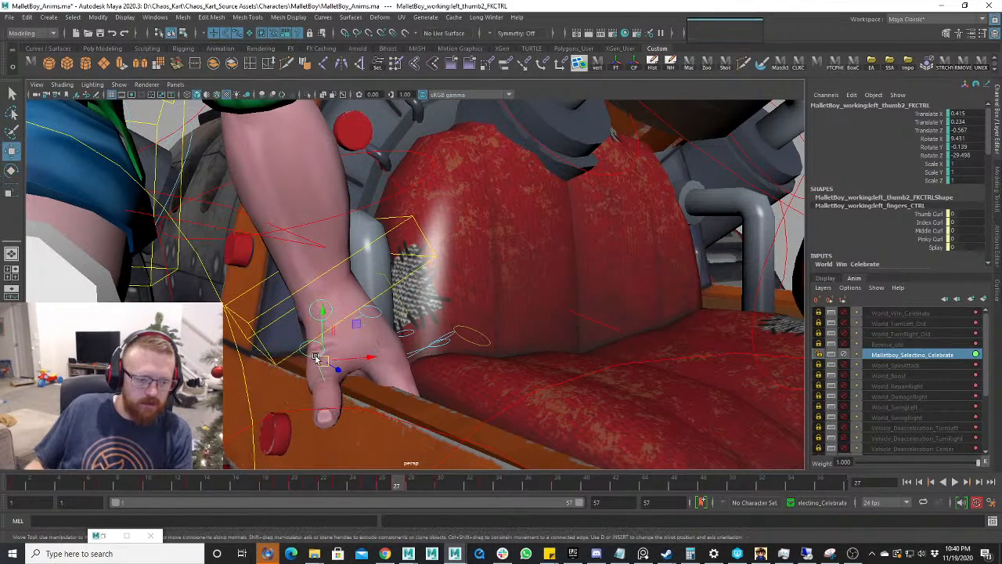
{"action": "key", "text": "e"}
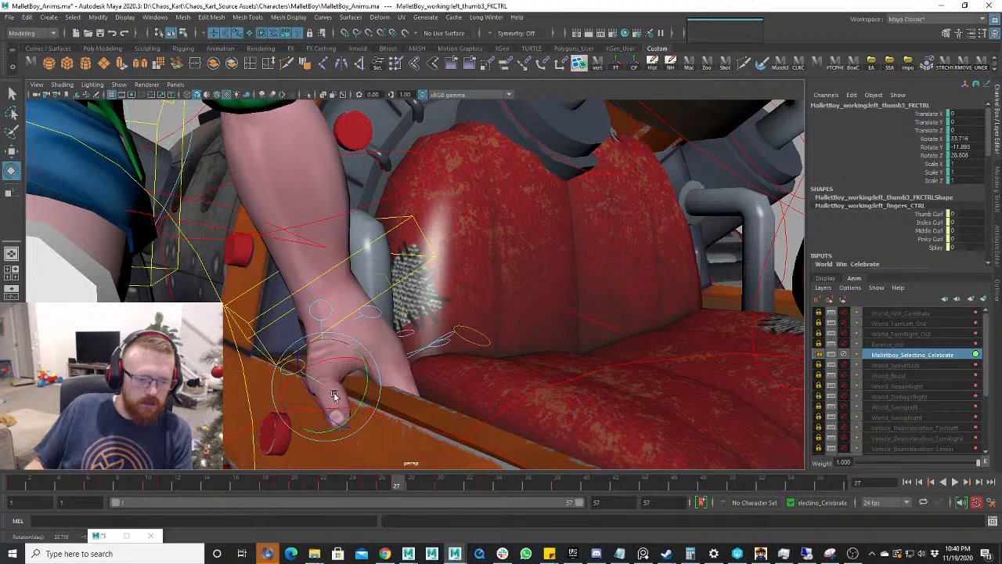
{"action": "key", "text": "alt+v"}
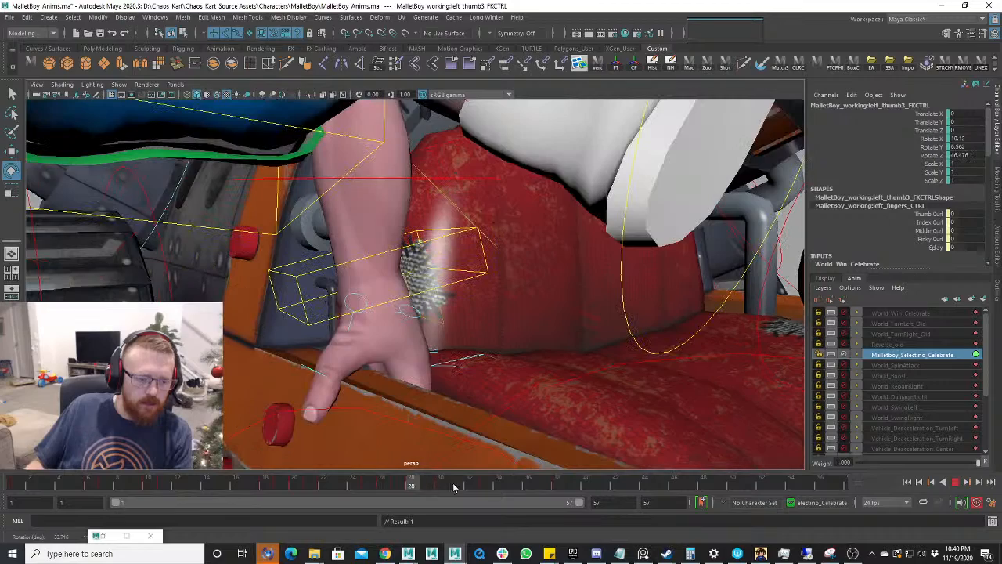
- Scrub past the left hand's release near frame 30, and play the celebrate animation from a wider view to examine the climb into the kart
{"action": "mouse_move", "coordinate": [480, 486]}
{"action": "left_mouse_down"}
{"action": "mouse_move", "coordinate": [313, 486]}
{"action": "mouse_move", "coordinate": [441, 486]}
{"action": "left_mouse_up"}
{"action": "scroll", "coordinate": [452, 340], "scroll_direction": "down", "scroll_amount": 8}
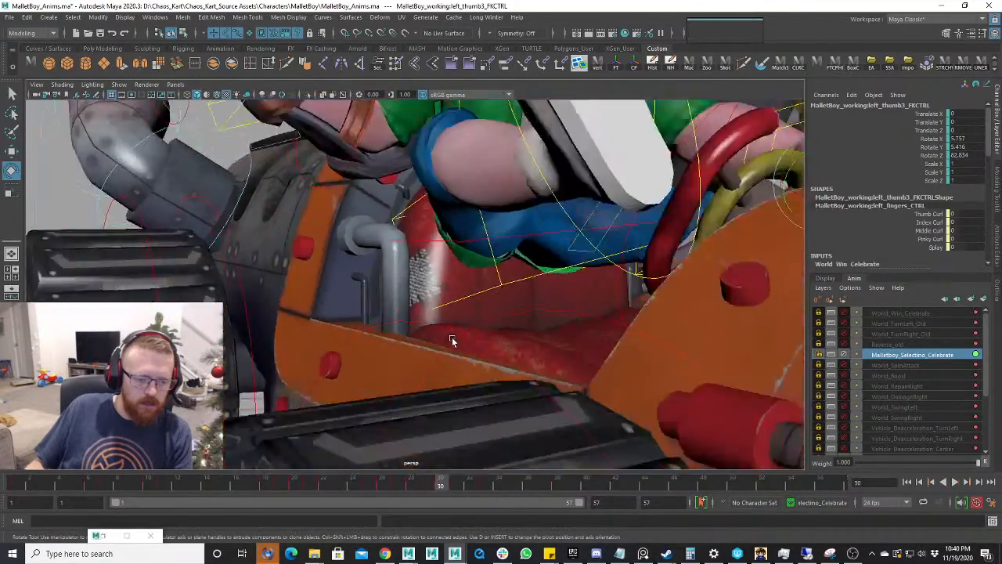
{"action": "left_click", "coordinate": [365, 486]}
{"action": "key", "text": "alt+v"}
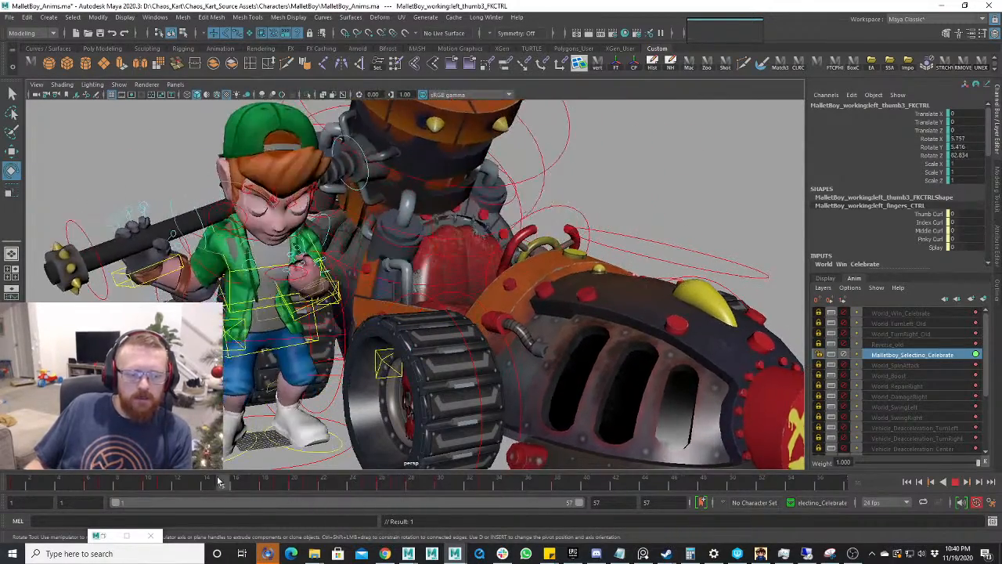
{"action": "key", "text": "alt+v"}
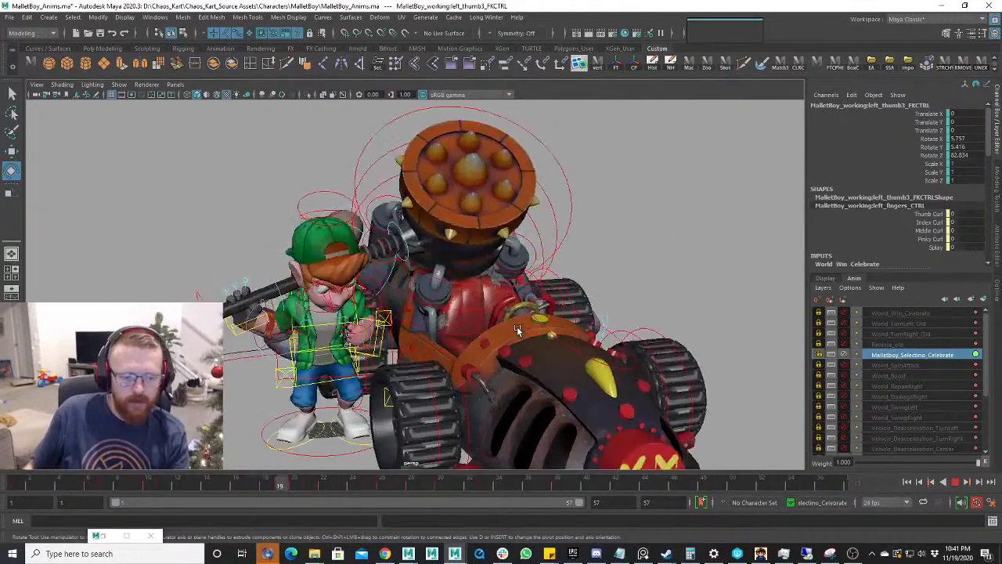
{"action": "left_click", "coordinate": [955, 483]}
{"action": "middle_click_drag", "start_coordinate": [528, 373], "coordinate": [518, 361], "text": "alt"}
{"action": "key", "text": "w"}
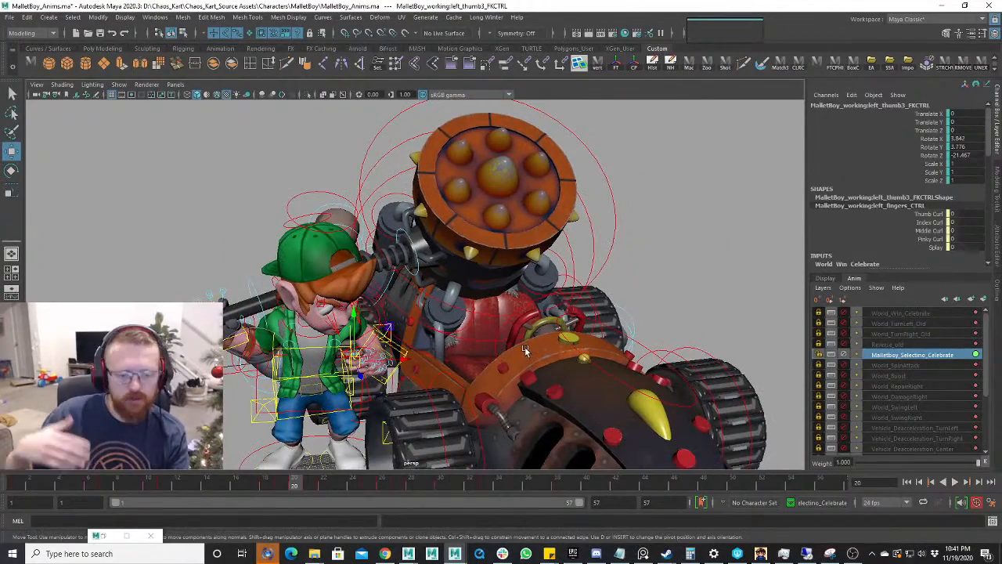
{"action": "left_click_drag", "start_coordinate": [525, 346], "coordinate": [426, 343], "text": "alt"}
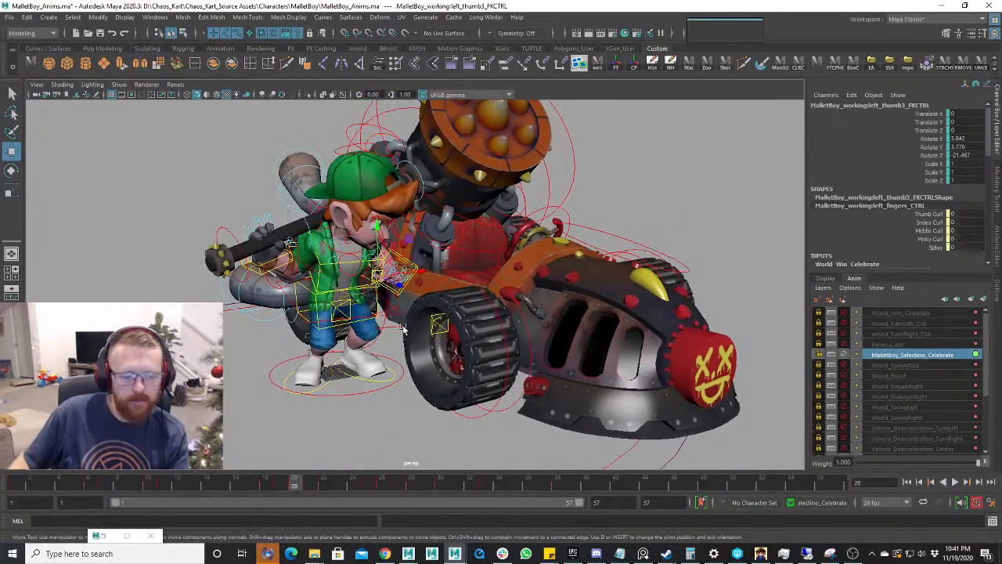
- Select the kart's chassis control and play the section from frame 20 to 34 to examine the kart as the character climbs in
{"action": "left_click", "coordinate": [403, 327]}
{"action": "right_click_drag", "start_coordinate": [403, 327], "coordinate": [472, 284], "text": "alt"}
{"action": "middle_click_drag", "start_coordinate": [472, 284], "coordinate": [459, 334], "text": "alt"}
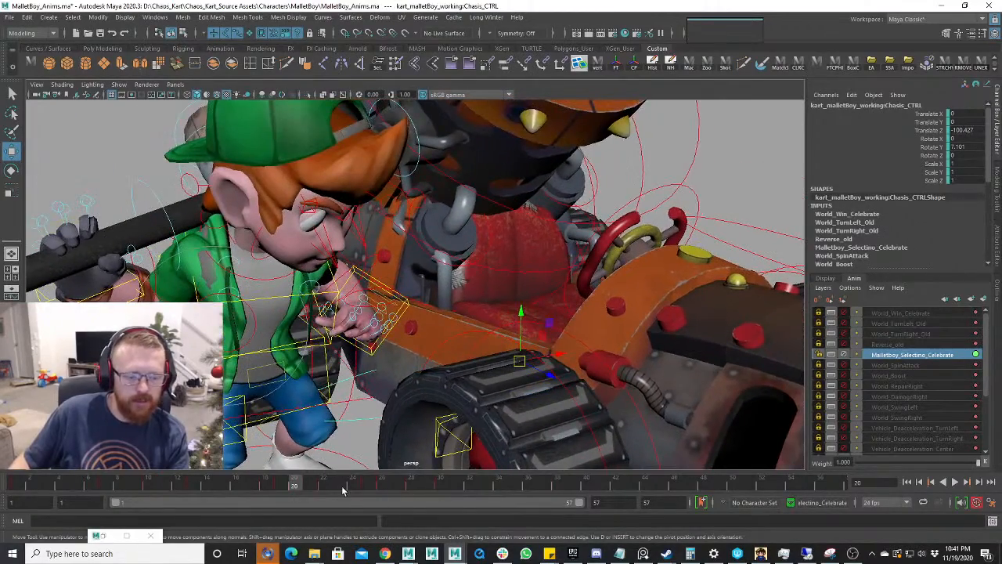
{"action": "key", "text": "alt+v"}
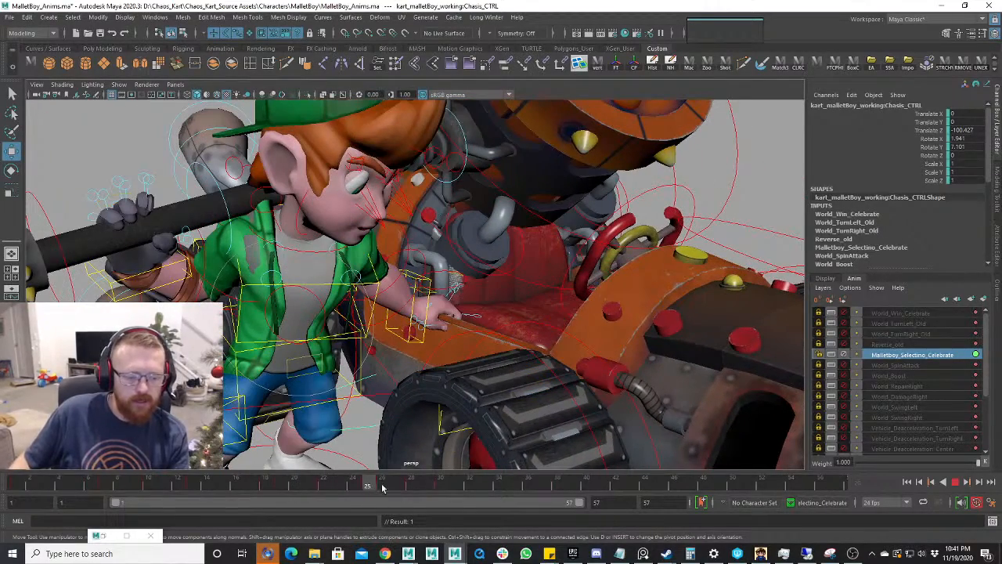
{"action": "left_click_drag", "start_coordinate": [422, 481], "coordinate": [455, 482]}
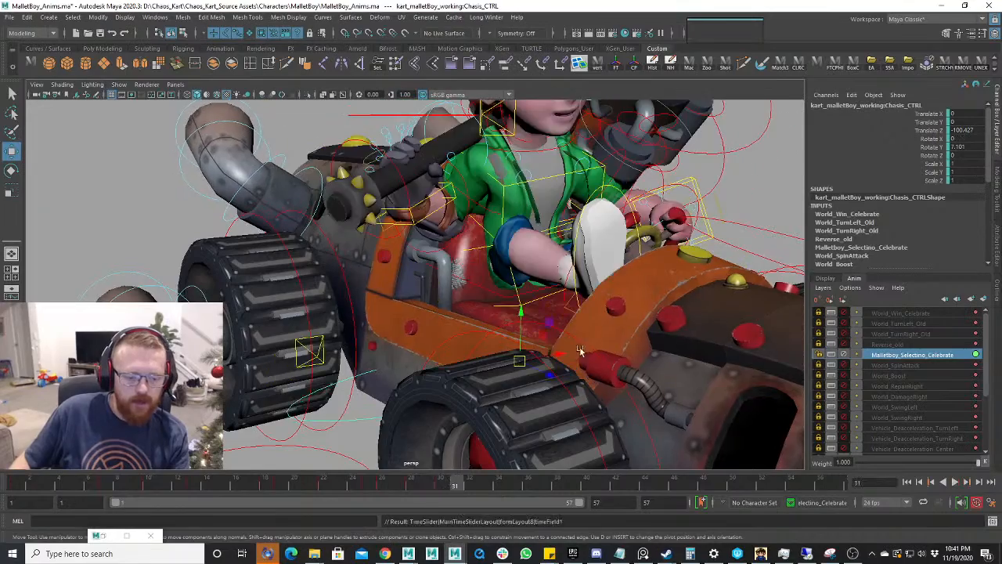
{"action": "right_click_drag", "start_coordinate": [581, 353], "coordinate": [558, 355], "text": "alt"}
{"action": "left_click_drag", "start_coordinate": [558, 355], "coordinate": [539, 357], "text": "alt"}
{"action": "key", "text": "alt+v"}
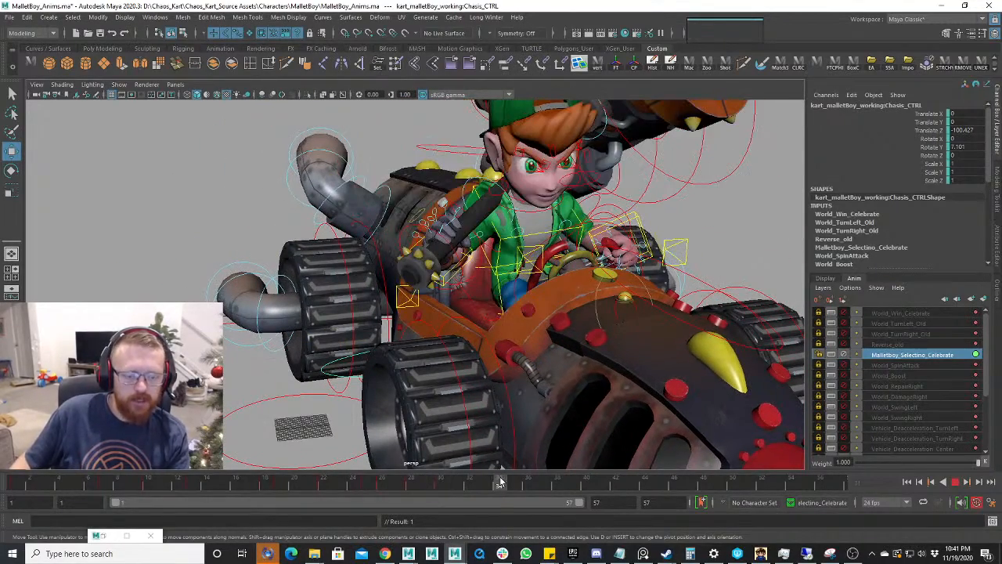
{"action": "key", "text": "alt+v"}
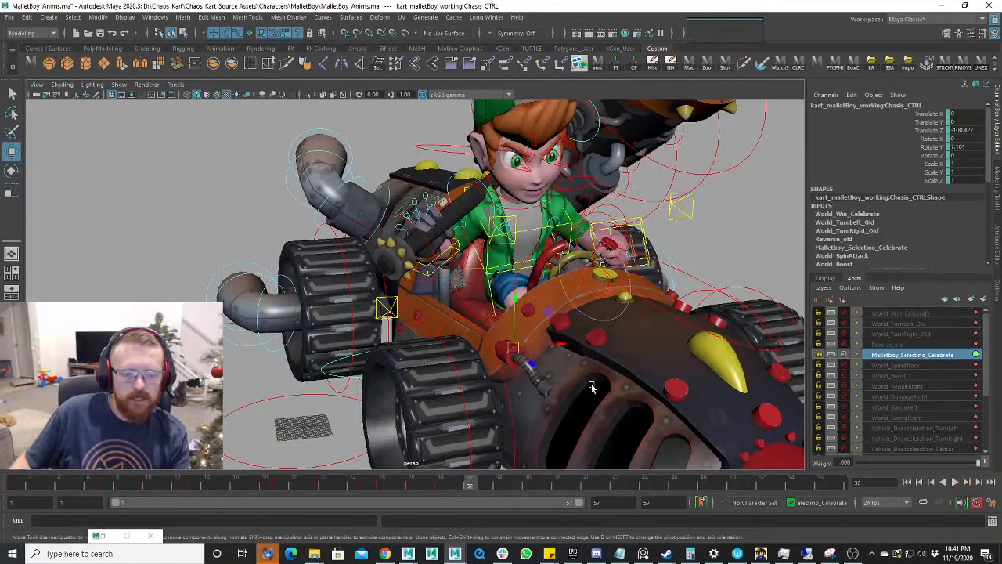
- Scrub and replay frames 28 to 32 from the front and side to examine the character's drop into the seat against the chassis motion
{"action": "left_click_drag", "start_coordinate": [592, 388], "coordinate": [565, 336], "text": "alt"}
{"action": "right_click_drag", "start_coordinate": [565, 336], "coordinate": [539, 387], "text": "alt"}
{"action": "key", "text": "e"}
{"action": "left_click", "coordinate": [416, 491]}
{"action": "key", "text": "alt+v"}
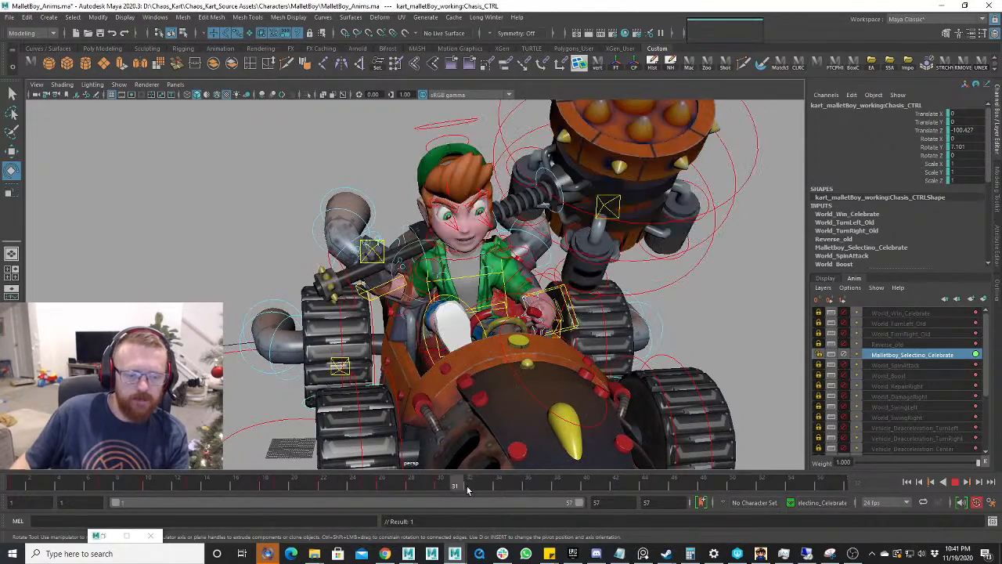
{"action": "mouse_move", "coordinate": [467, 487]}
{"action": "left_mouse_down"}
{"action": "mouse_move", "coordinate": [399, 487]}
{"action": "mouse_move", "coordinate": [451, 486]}
{"action": "left_mouse_up"}
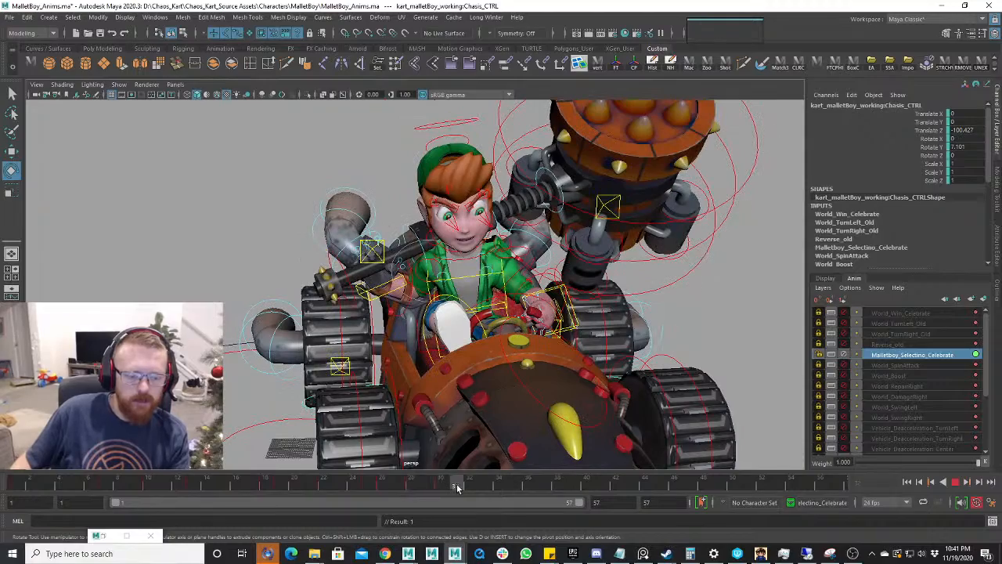
{"action": "left_click_drag", "start_coordinate": [427, 395], "coordinate": [603, 407], "text": "alt"}
{"action": "right_click_drag", "start_coordinate": [439, 415], "coordinate": [517, 427], "text": "alt"}
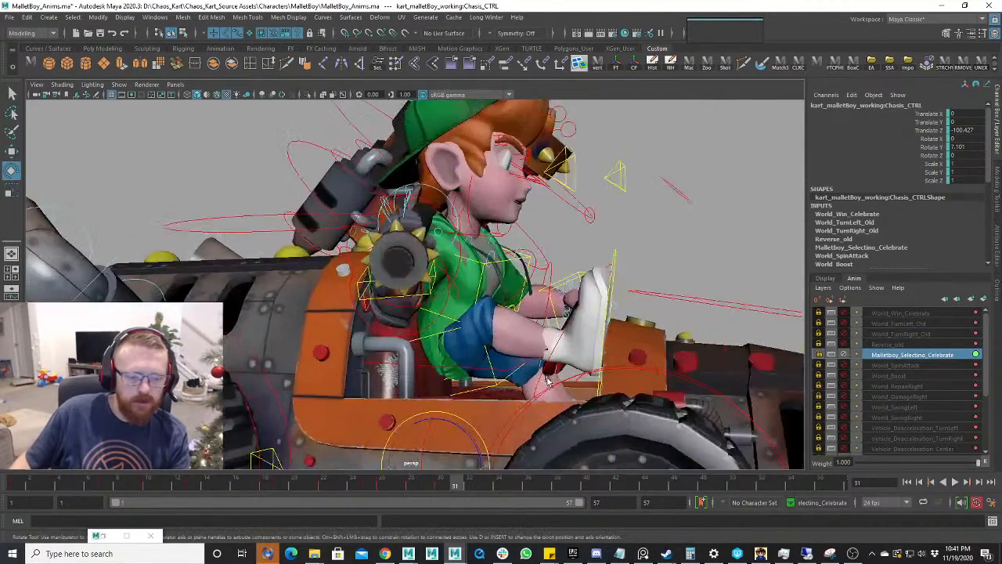
{"action": "left_click_drag", "start_coordinate": [517, 426], "coordinate": [450, 437], "text": "alt"}
{"action": "left_click", "coordinate": [441, 486]}
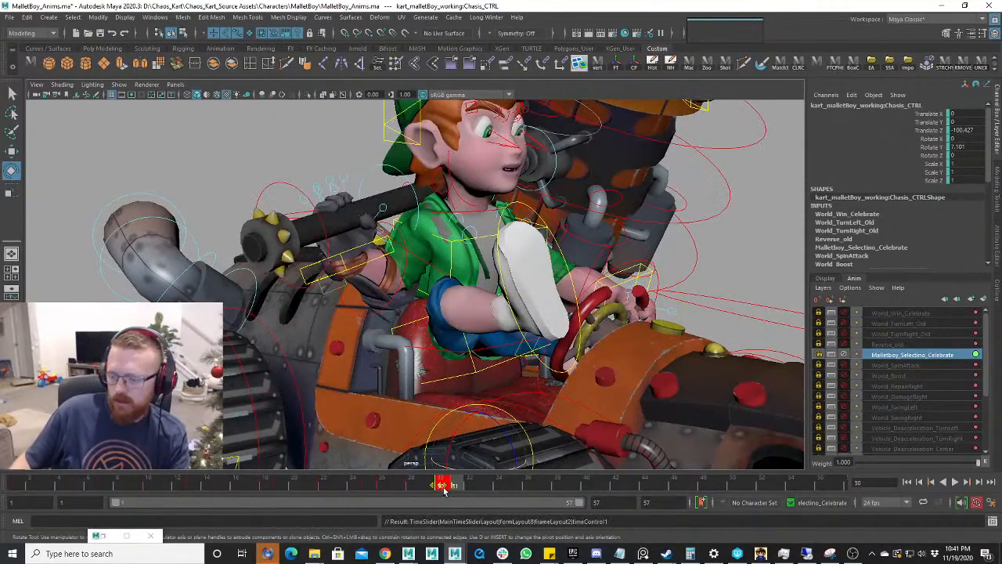
{"action": "left_click_drag", "start_coordinate": [463, 493], "coordinate": [423, 481]}
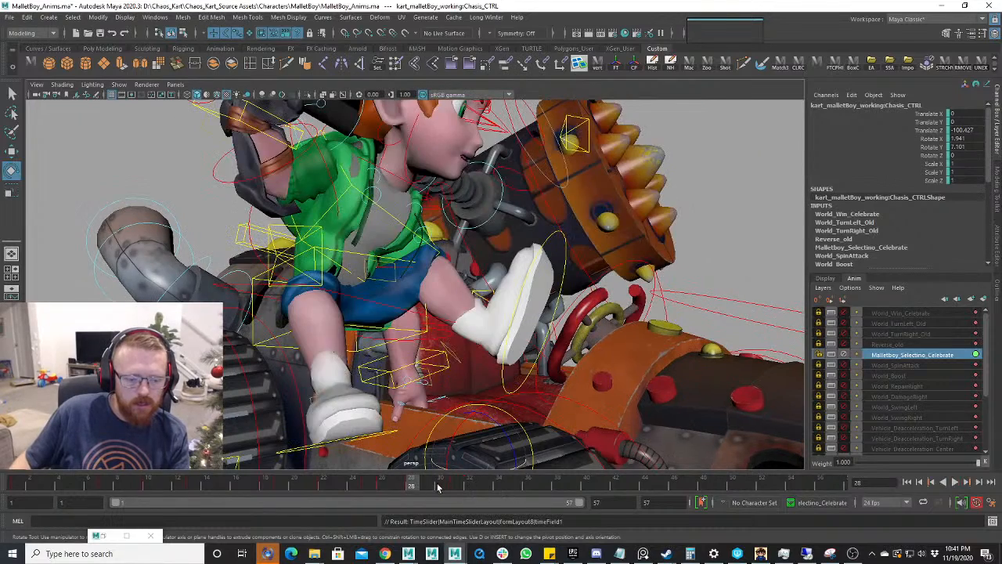
{"action": "key", "text": "alt+v"}
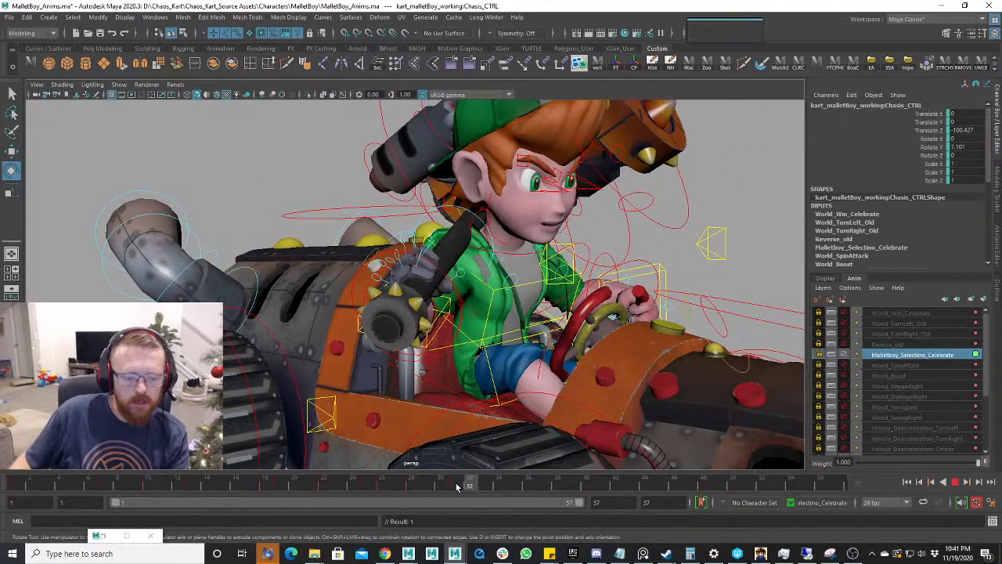
- Tilt the kart's chassis control at frame 31 to Rotate X -1.469 and play back the landing
{"action": "left_click", "coordinate": [455, 486]}
{"action": "left_click_drag", "start_coordinate": [460, 425], "coordinate": [462, 423]}
{"action": "key", "text": "alt+v"}
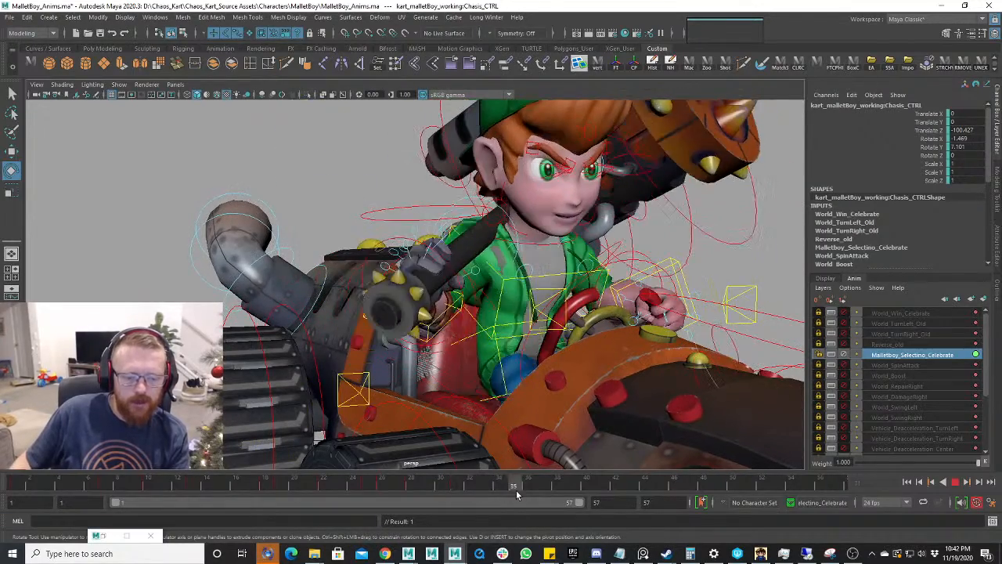
{"action": "key", "text": "alt+v"}
{"action": "mouse_move", "coordinate": [493, 415]}
{"action": "left_mouse_down", "text": "alt"}
{"action": "mouse_move", "coordinate": [540, 413]}
{"action": "mouse_move", "coordinate": [499, 423]}
{"action": "left_mouse_up", "text": "alt"}
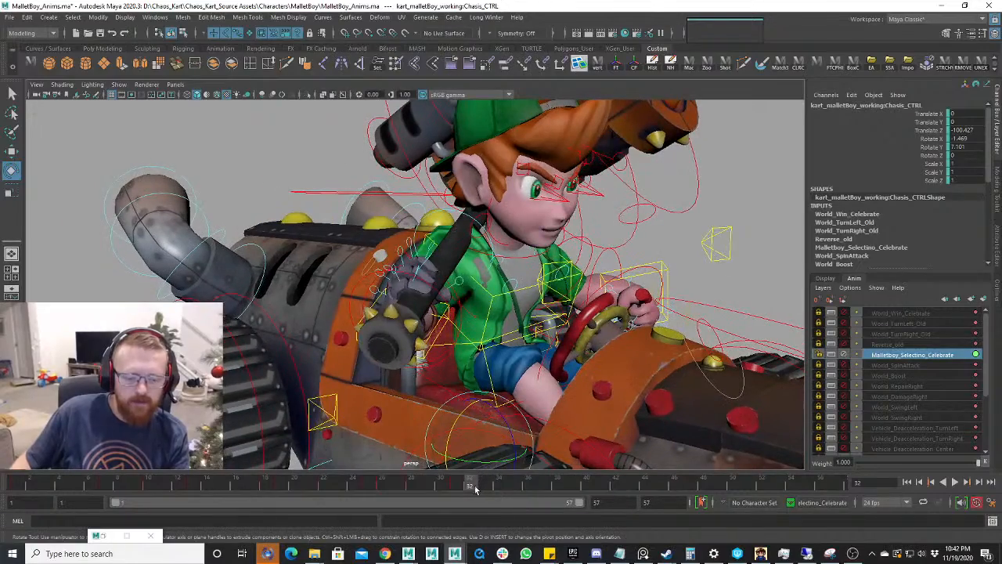
- Pose the chassis control at frame 33 with Translate Y -2.875 and Rotate X 2.032 for the landing dip, and preview it
{"action": "left_click_drag", "start_coordinate": [474, 489], "coordinate": [484, 487]}
{"action": "left_click_drag", "start_coordinate": [466, 404], "coordinate": [470, 444], "text": "alt"}
{"action": "key", "text": "e"}
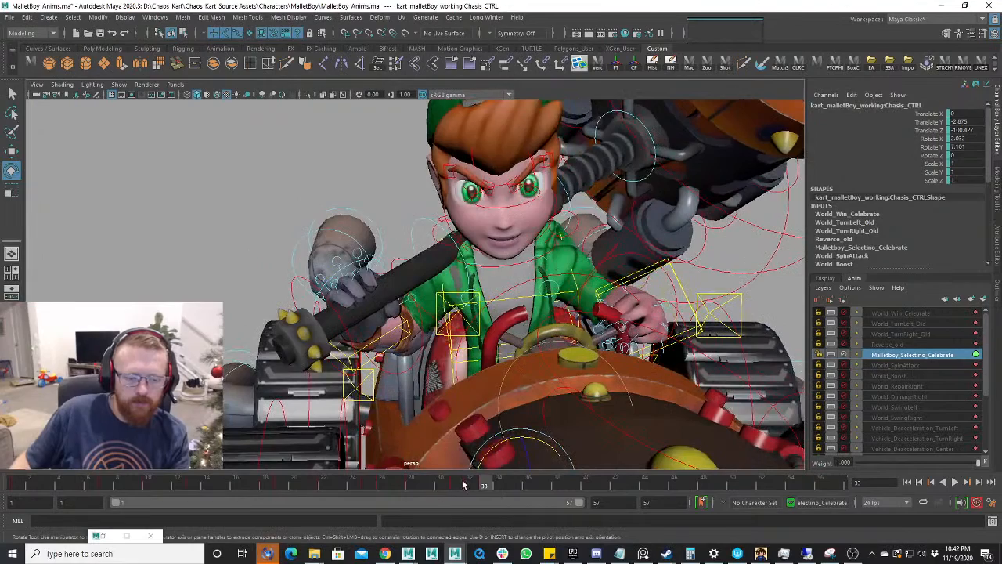
{"action": "key", "text": "alt+v"}
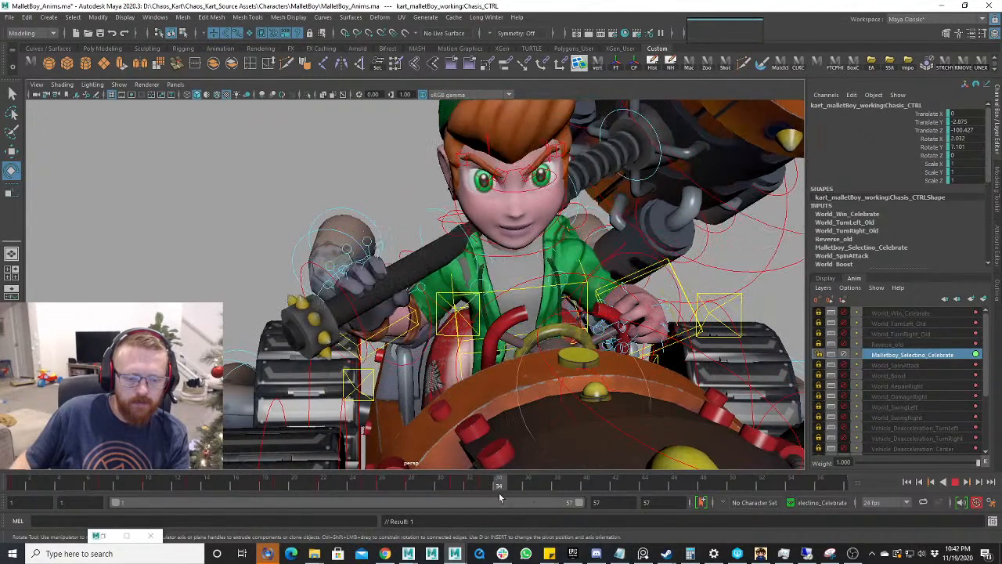
{"action": "key", "text": "alt+v"}
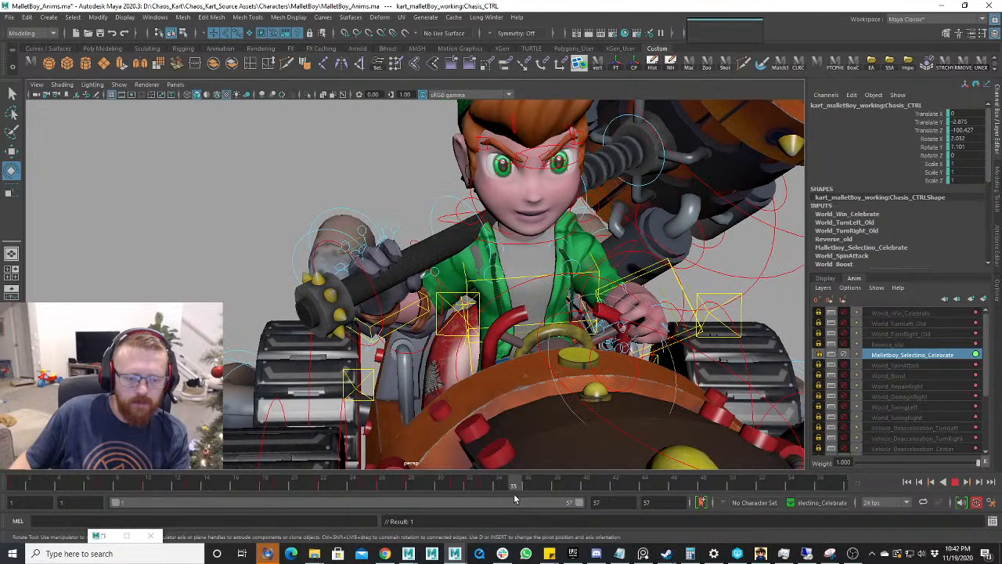
- Pose the chassis control at frame 35 with Translate Y -0.824 and Rotate X -2.178 for the rebound, and play it back
{"action": "key", "text": "w"}
{"action": "left_click_drag", "start_coordinate": [524, 433], "coordinate": [462, 469]}
{"action": "key", "text": "e"}
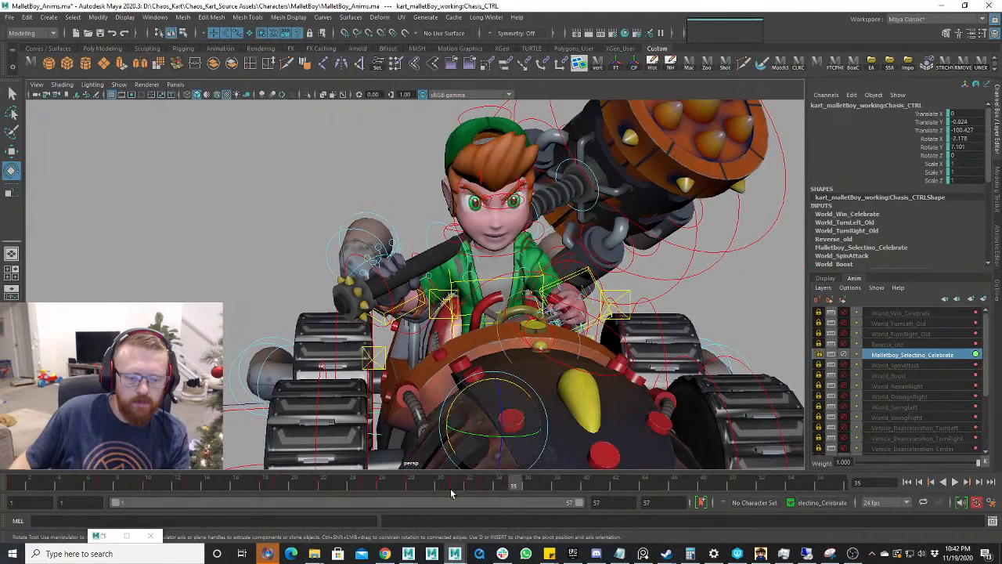
{"action": "left_click", "coordinate": [461, 483]}
{"action": "key", "text": "alt+v"}
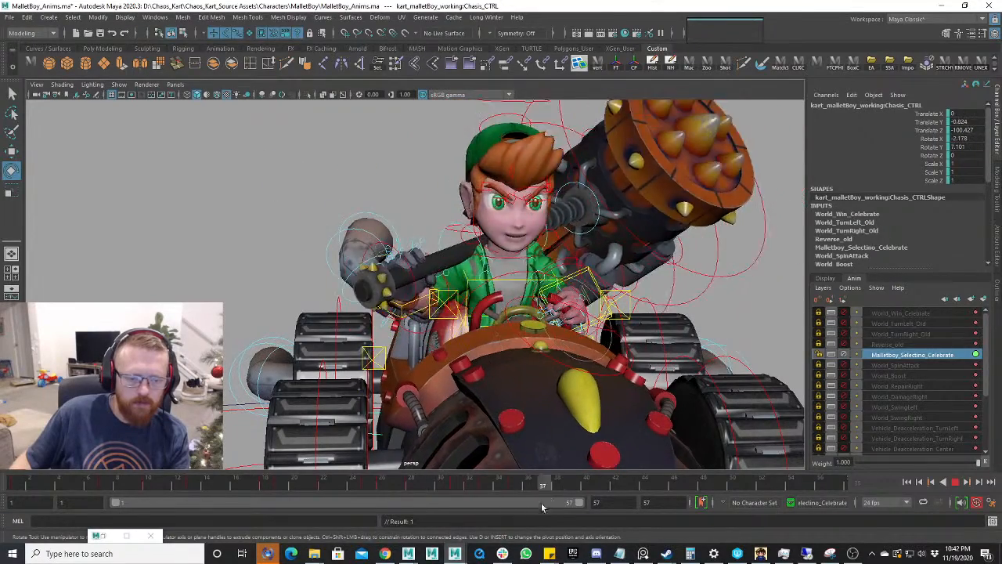
{"action": "left_click_drag", "start_coordinate": [474, 519], "coordinate": [533, 507]}
{"action": "key", "text": "alt+v"}
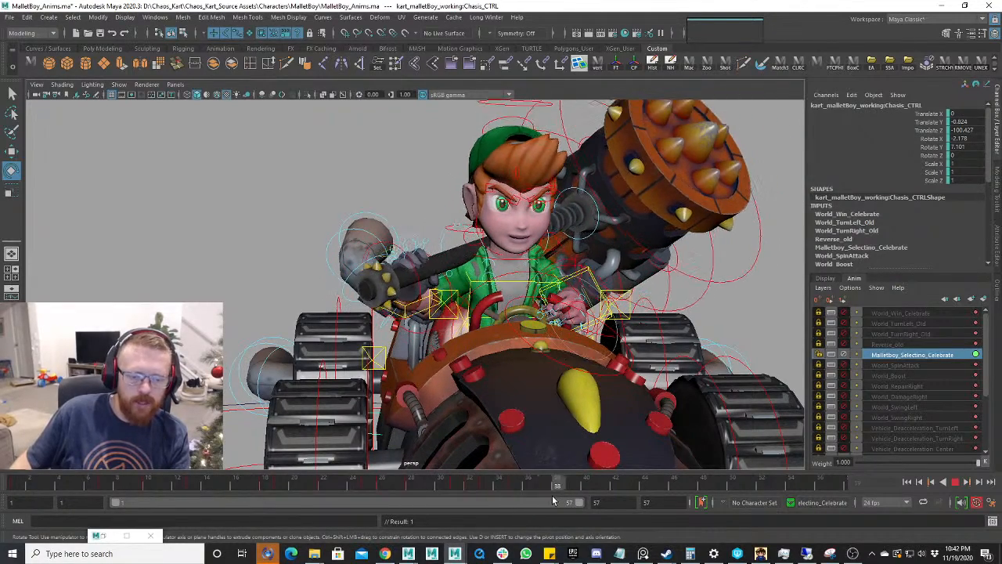
- Carry the chassis control's rest pose from frame 1 over to frame 38, and play back the kart settling from above
{"action": "mouse_move", "coordinate": [552, 496]}
{"action": "left_mouse_down"}
{"action": "mouse_move", "coordinate": [503, 498]}
{"action": "mouse_move", "coordinate": [530, 499]}
{"action": "mouse_move", "coordinate": [492, 487]}
{"action": "mouse_move", "coordinate": [530, 492]}
{"action": "left_mouse_up"}
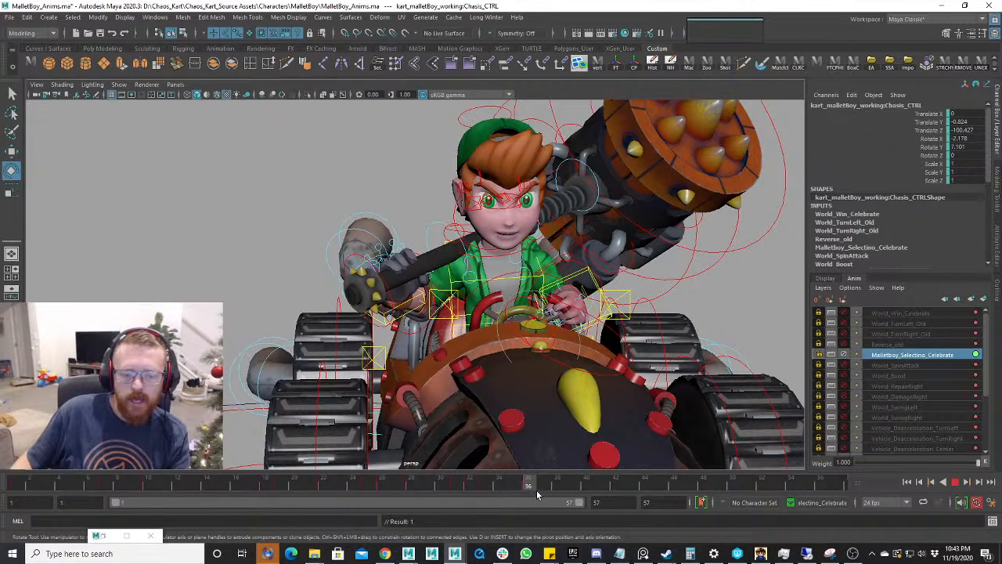
{"action": "left_click", "coordinate": [571, 495]}
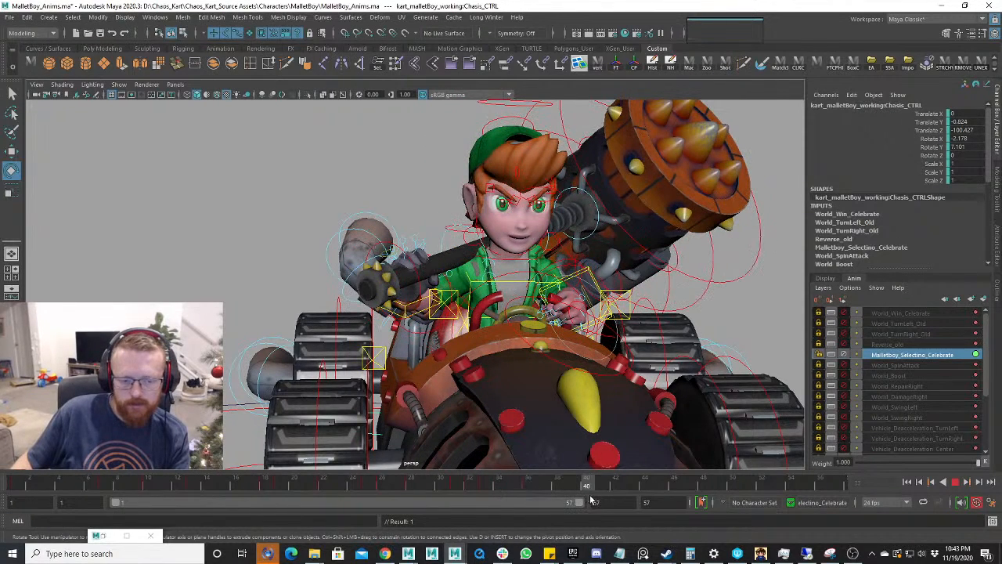
{"action": "left_click_drag", "start_coordinate": [613, 504], "coordinate": [559, 510]}
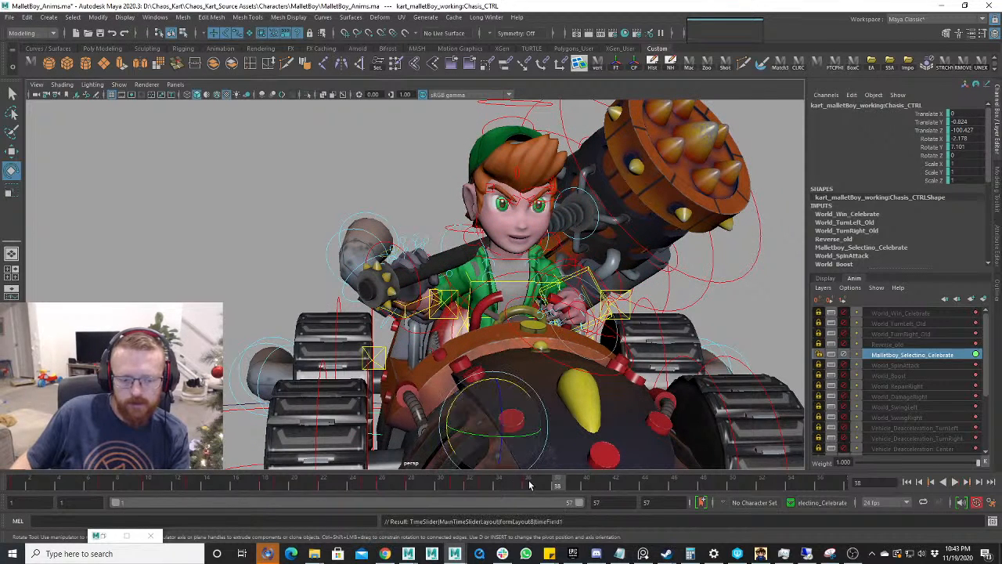
{"action": "left_click", "coordinate": [21, 483]}
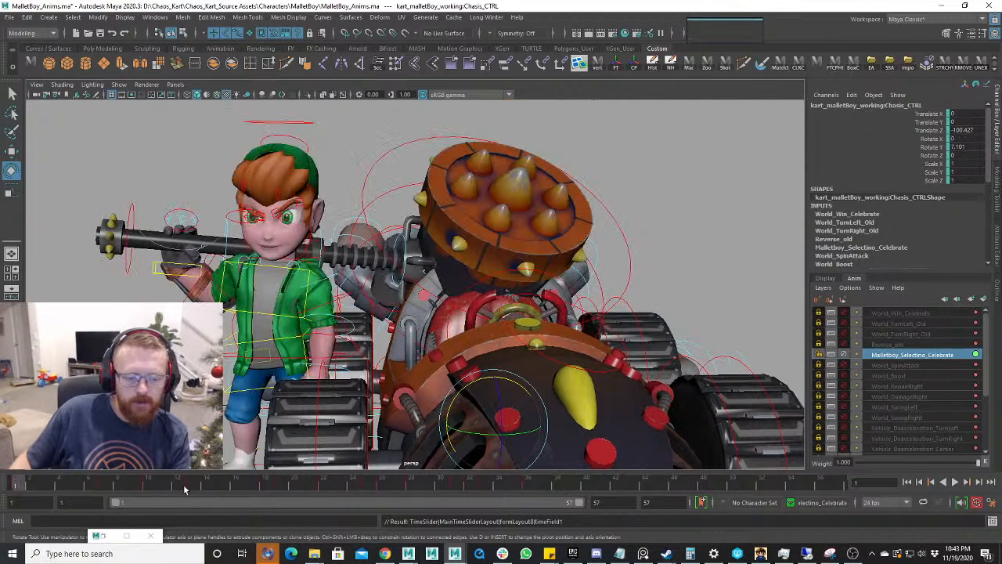
{"action": "left_click", "coordinate": [557, 489]}
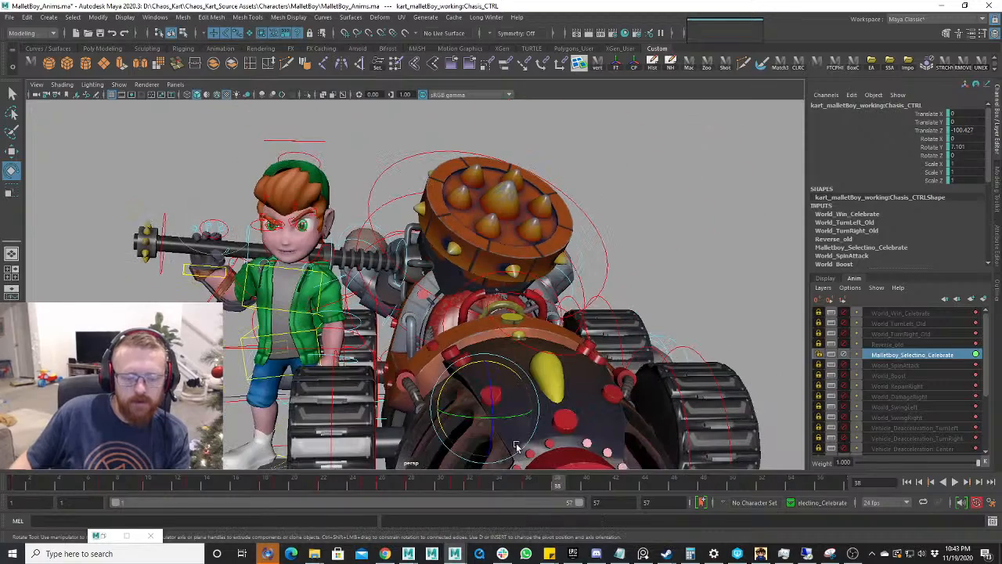
{"action": "key", "text": "alt+v"}
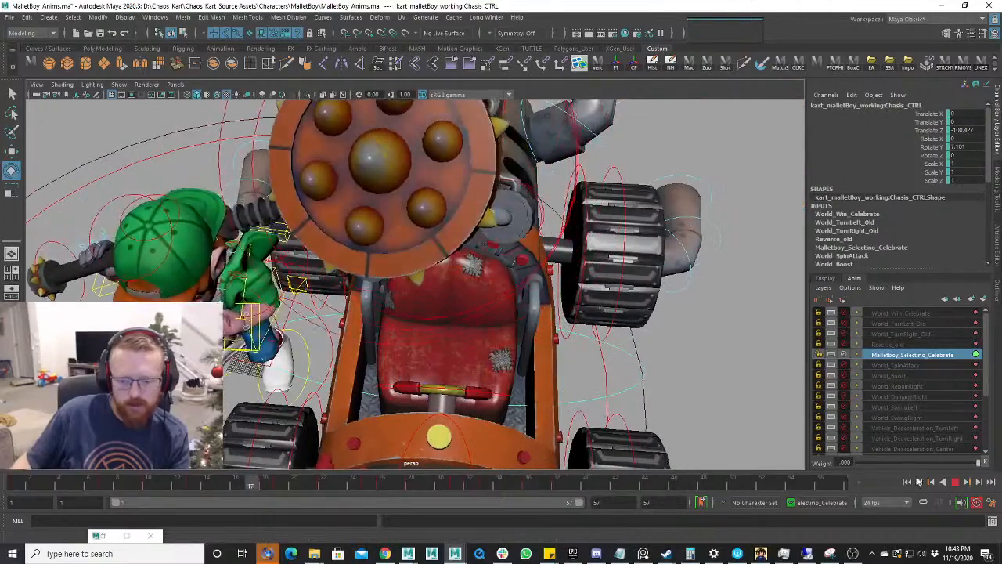
{"action": "left_click", "coordinate": [954, 483]}
{"action": "left_click_drag", "start_coordinate": [439, 438], "coordinate": [394, 386], "text": "alt"}
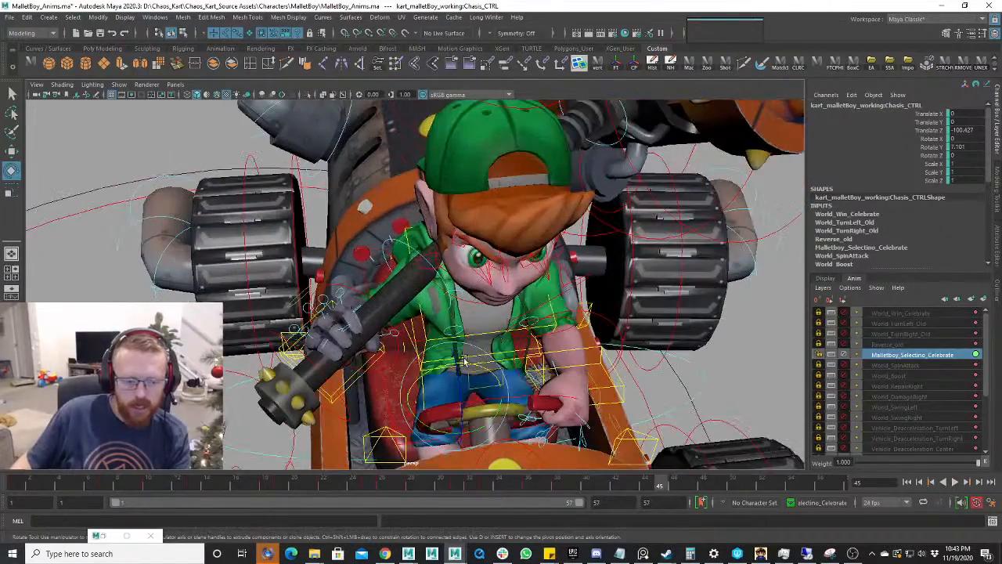
- Try shifting the body control sideways at frame 33 for the landing pose
{"action": "key", "text": "w"}
{"action": "left_click", "coordinate": [393, 388]}
{"action": "key", "text": "alt+v"}
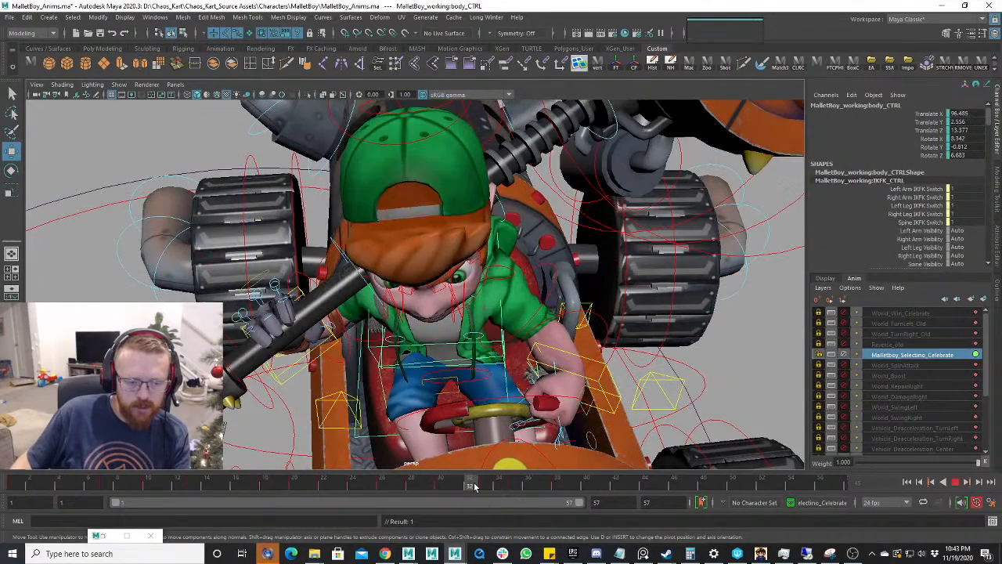
{"action": "left_click", "coordinate": [481, 486]}
{"action": "left_click_drag", "start_coordinate": [487, 364], "coordinate": [486, 365]}
{"action": "left_click", "coordinate": [496, 488]}
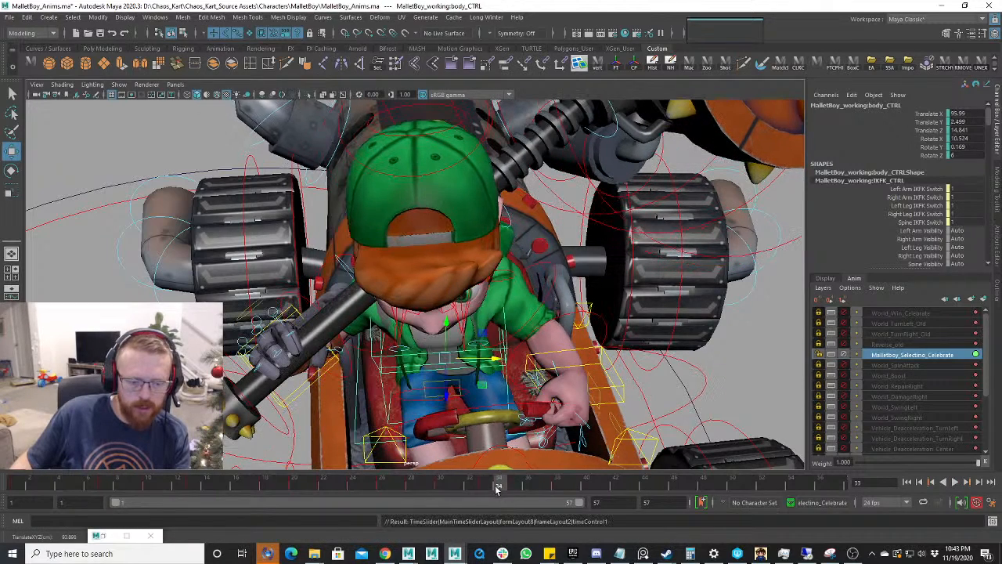
- Try the body control at frame 35 with Translate X 96.626 and play back the landing
{"action": "left_click", "coordinate": [508, 487]}
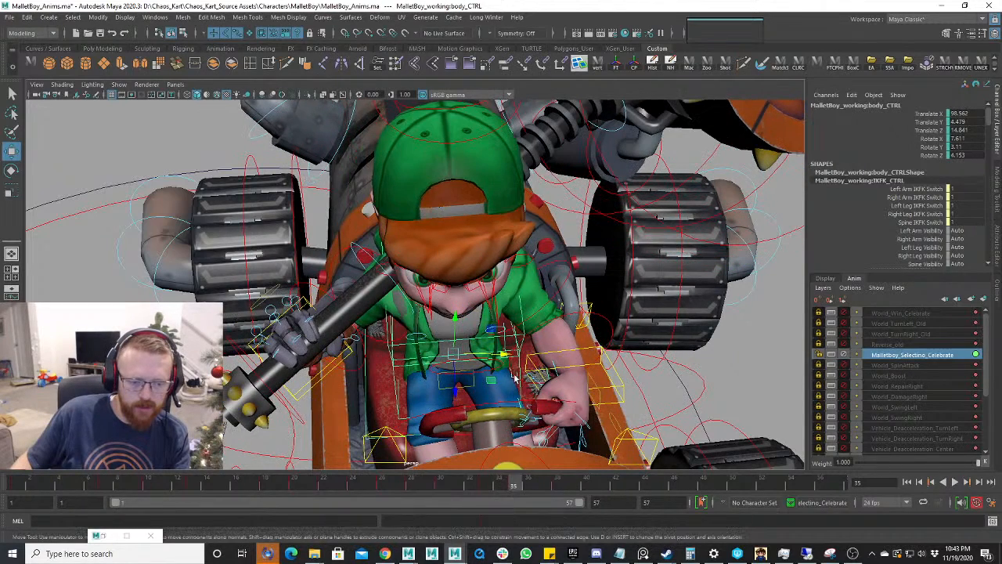
{"action": "left_click_drag", "start_coordinate": [507, 360], "coordinate": [505, 423]}
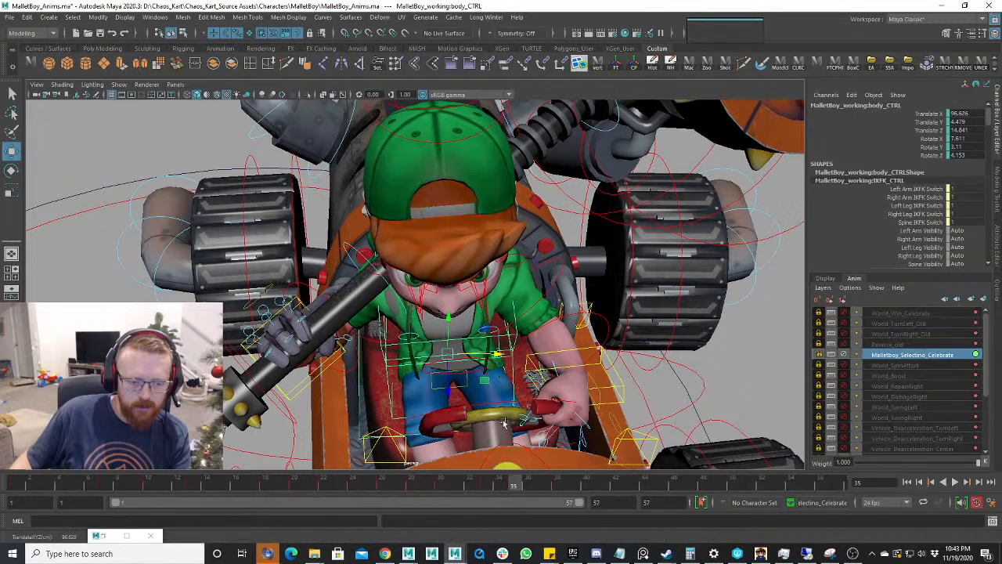
{"action": "key", "text": "alt+v"}
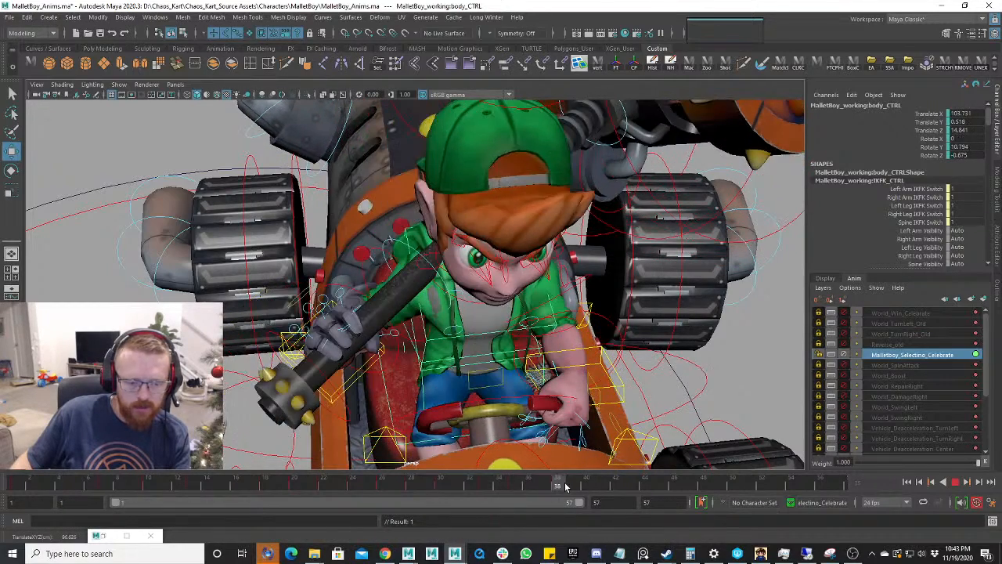
{"action": "key", "text": "alt+v"}
{"action": "left_click_drag", "start_coordinate": [520, 366], "coordinate": [514, 524]}
{"action": "key", "text": "alt+v"}
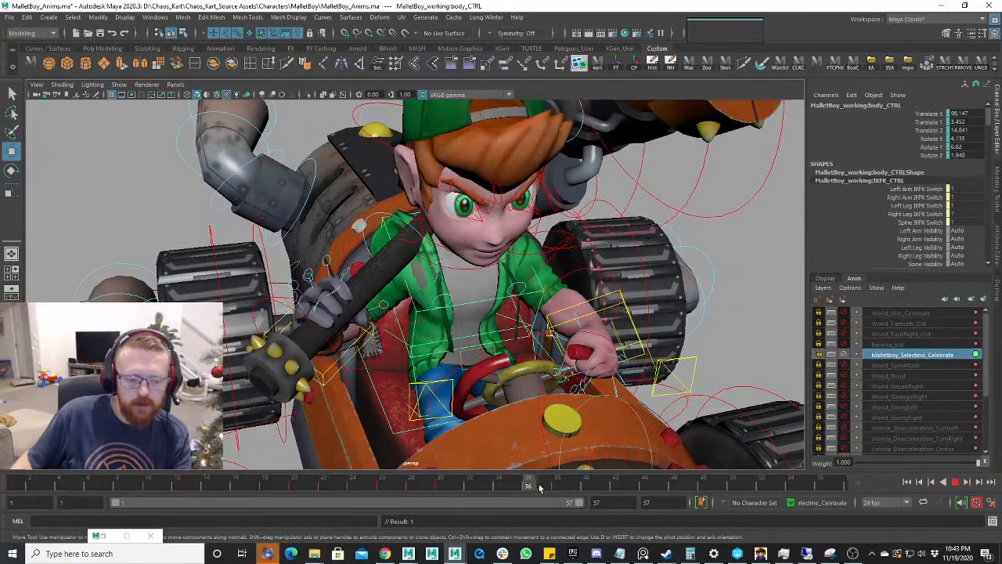
- Review the celebrate animation from several angles, checking how the body moves as he lands around frames 31 to 36
{"action": "left_click_drag", "start_coordinate": [596, 487], "coordinate": [234, 481]}
{"action": "scroll", "coordinate": [305, 392], "scroll_direction": "down", "scroll_amount": 5}
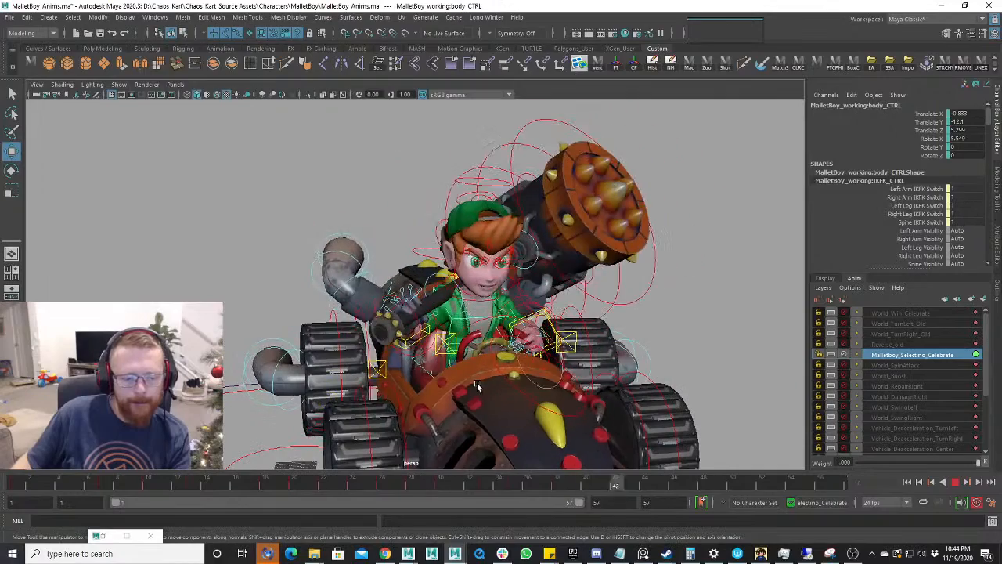
{"action": "left_click", "coordinate": [955, 482]}
{"action": "key", "text": "alt+v"}
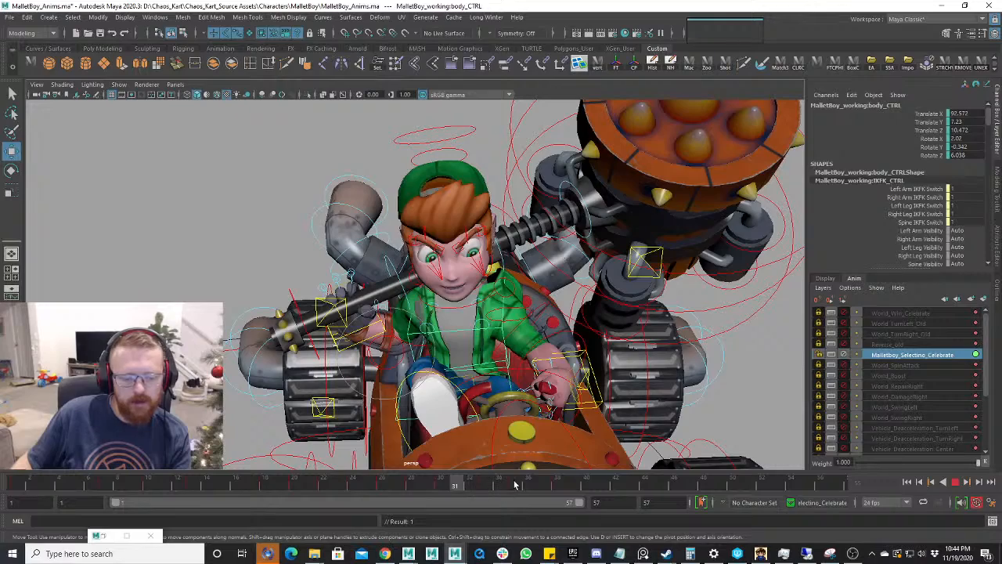
{"action": "mouse_move", "coordinate": [514, 481]}
{"action": "left_mouse_down"}
{"action": "mouse_move", "coordinate": [558, 482]}
{"action": "mouse_move", "coordinate": [529, 482]}
{"action": "left_mouse_up"}
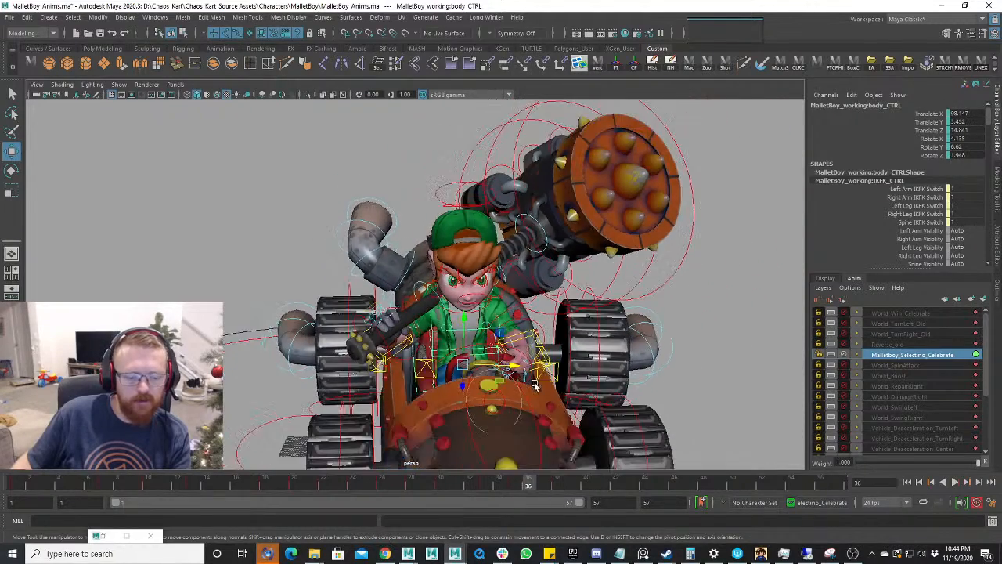
{"action": "left_click_drag", "start_coordinate": [534, 385], "coordinate": [530, 374], "text": "alt"}
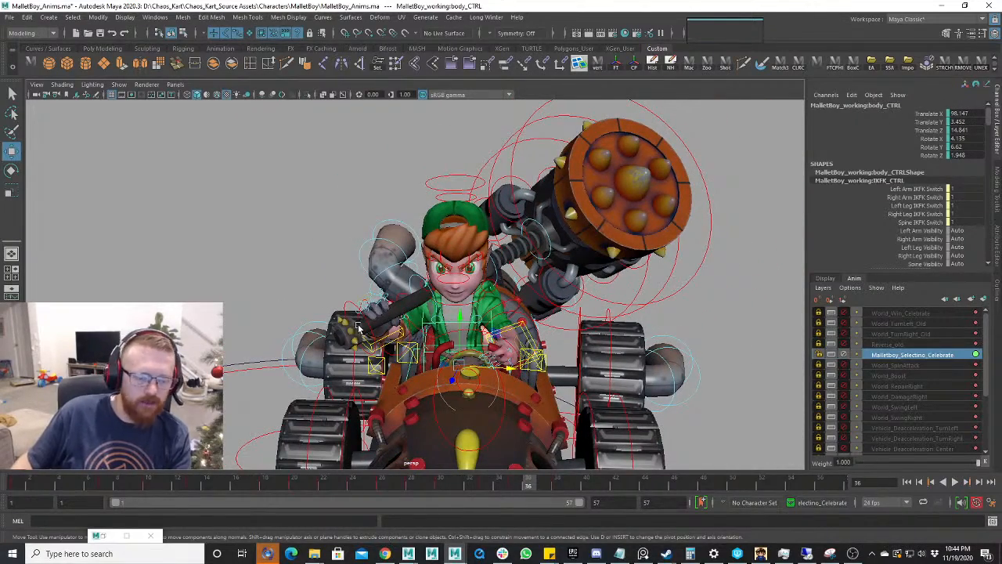
{"action": "left_click_drag", "start_coordinate": [394, 325], "coordinate": [538, 512], "text": "alt"}
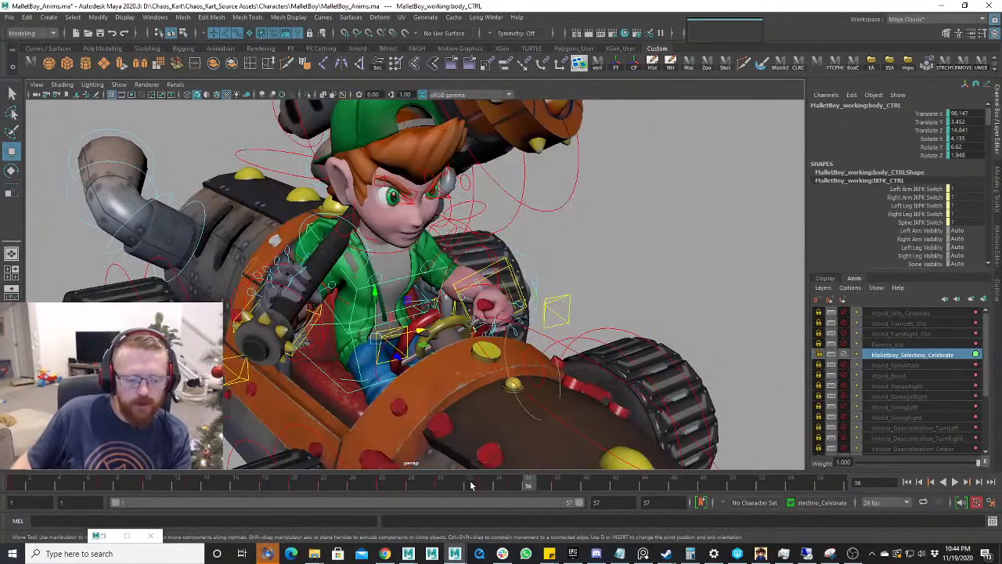
{"action": "key", "text": "alt+v"}
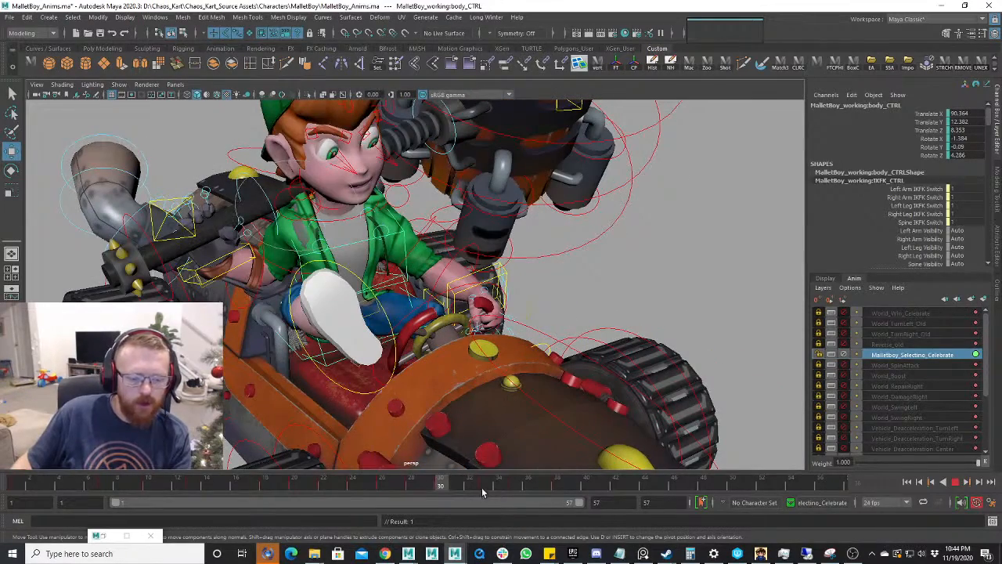
- Move the body control at frame 33 to Translate X 104.756 and play back the landing
{"action": "left_click", "coordinate": [485, 483]}
{"action": "left_click_drag", "start_coordinate": [520, 415], "coordinate": [443, 433], "text": "alt"}
{"action": "left_click_drag", "start_coordinate": [429, 335], "coordinate": [469, 337]}
{"action": "left_click_drag", "start_coordinate": [459, 384], "coordinate": [482, 364], "text": "alt"}
{"action": "key", "text": "alt+v"}
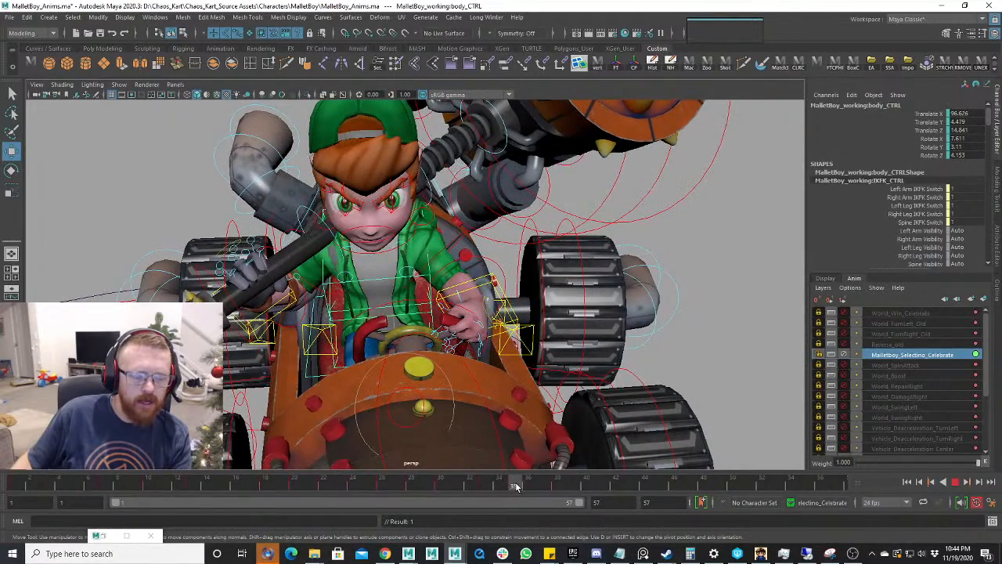
- Compare the body at frames 33 and 35, set its Translate X to 104.182 at frame 35, and preview the whole animation
{"action": "left_click", "coordinate": [515, 487]}
{"action": "left_click", "coordinate": [481, 487]}
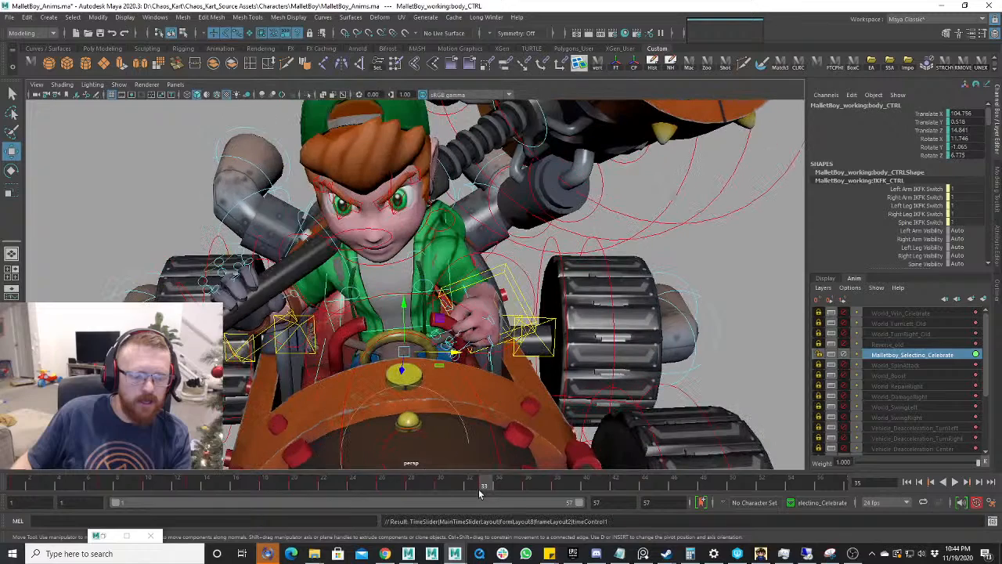
{"action": "left_click", "coordinate": [515, 487]}
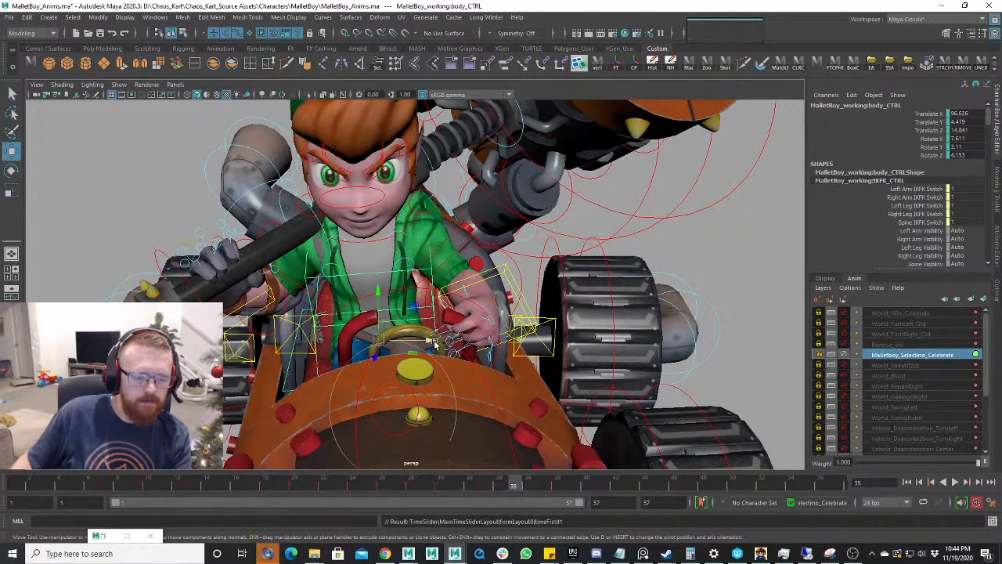
{"action": "left_click_drag", "start_coordinate": [433, 343], "coordinate": [454, 346]}
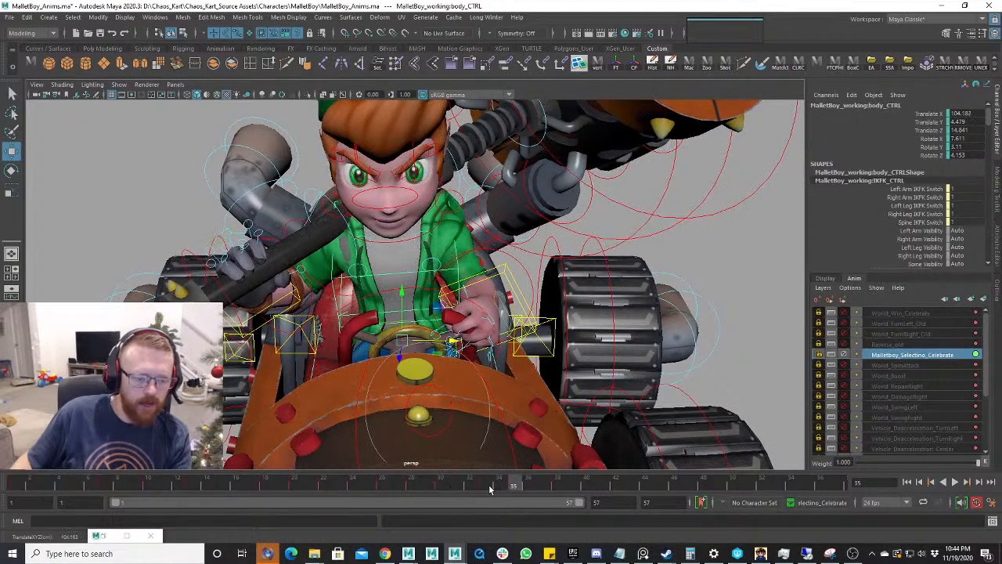
{"action": "key", "text": "alt+v"}
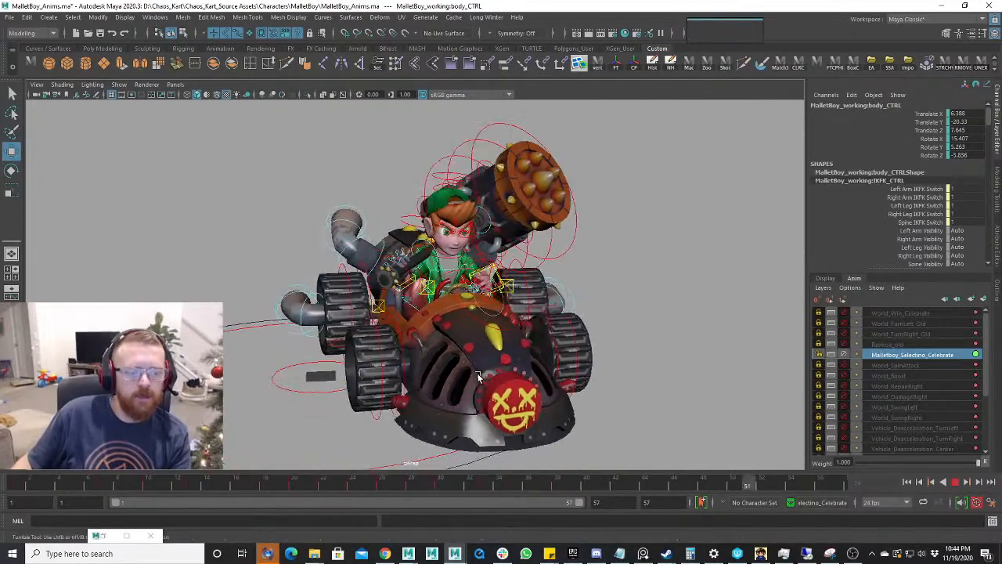
{"action": "left_click", "coordinate": [955, 481]}
- Pose the left arm IK control at frame 31 with Translate 84.268, 18.57, 43.637 and Rotate 105.886, -124.217, -162.175
{"action": "left_click", "coordinate": [533, 330]}
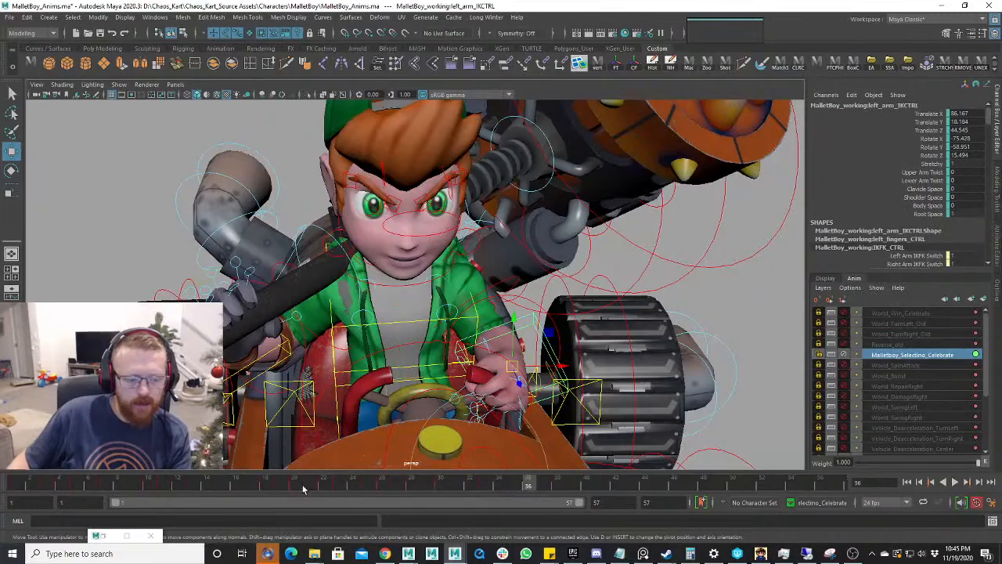
{"action": "key", "text": "alt+v"}
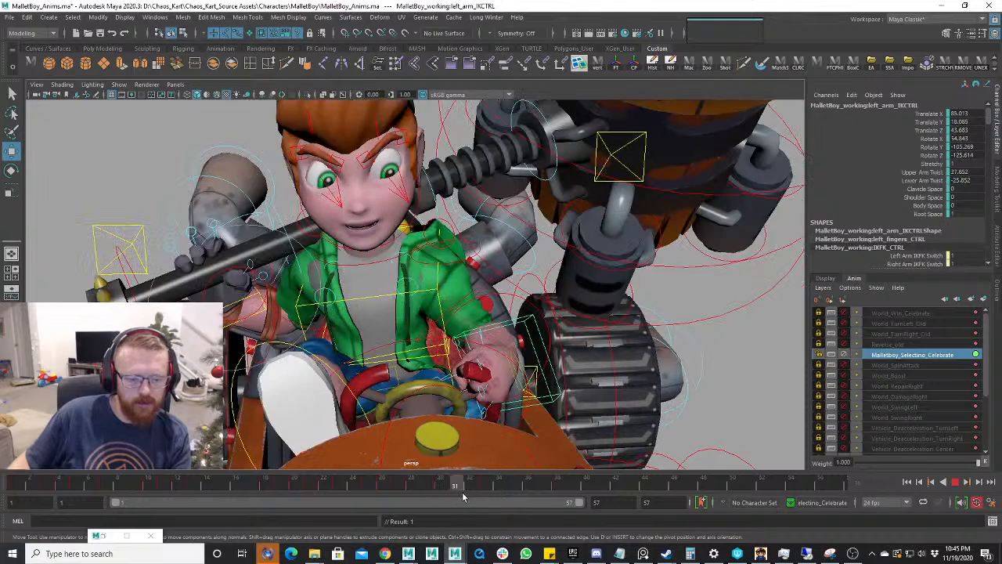
{"action": "left_click", "coordinate": [462, 491]}
{"action": "key", "text": "e"}
{"action": "mouse_move", "coordinate": [509, 370]}
{"action": "left_mouse_down", "text": "alt"}
{"action": "mouse_move", "coordinate": [493, 362]}
{"action": "mouse_move", "coordinate": [504, 399]}
{"action": "mouse_move", "coordinate": [501, 364]}
{"action": "left_mouse_up", "text": "alt"}
{"action": "key", "text": "w"}
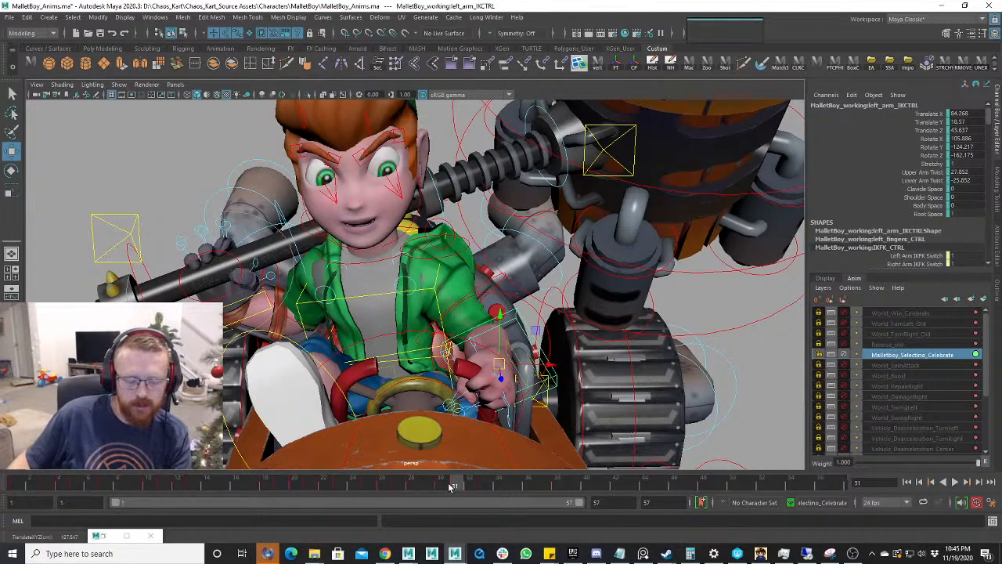
- Nudge the left arm IK control toward the steering handle at frame 30 and refine the hand's rotation at frame 31
{"action": "left_click_drag", "start_coordinate": [451, 487], "coordinate": [441, 487]}
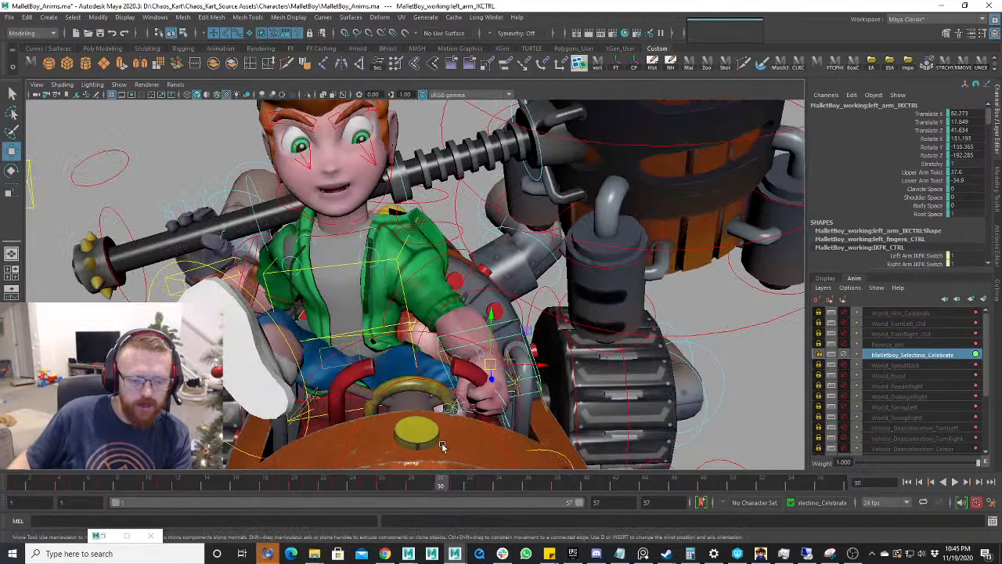
{"action": "left_click_drag", "start_coordinate": [486, 360], "coordinate": [466, 380]}
{"action": "left_click_drag", "start_coordinate": [433, 408], "coordinate": [458, 486], "text": "alt"}
{"action": "key", "text": "e"}
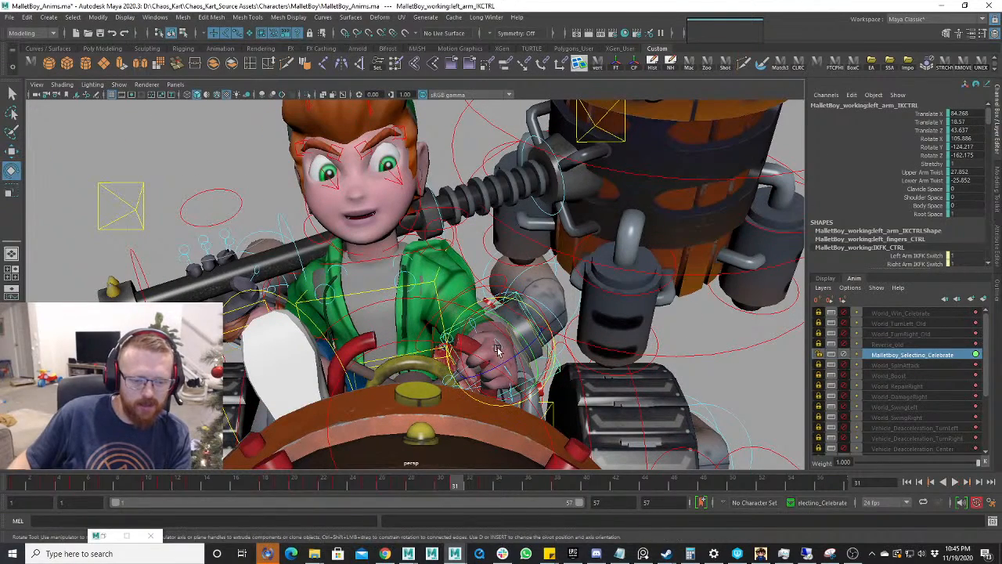
{"action": "left_click_drag", "start_coordinate": [496, 350], "coordinate": [500, 353]}
{"action": "left_click_drag", "start_coordinate": [440, 485], "coordinate": [472, 484]}
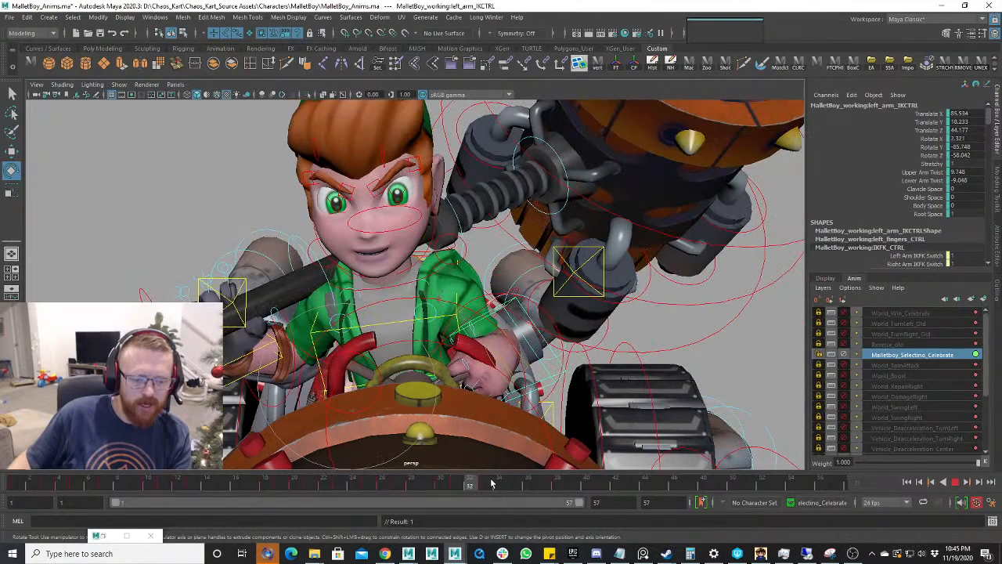
- Pose the left arm IK control at frame 32 with Translate Z 44.133 and Rotate -82.303, -60.939, 20.088 to follow the handle
{"action": "left_click", "coordinate": [484, 486]}
{"action": "key", "text": "w"}
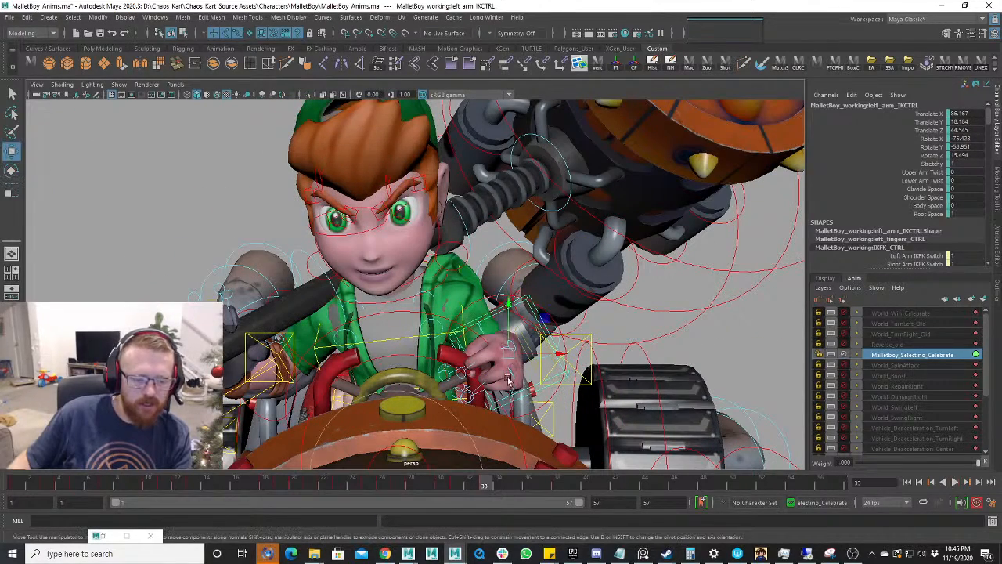
{"action": "key", "text": "alt+v"}
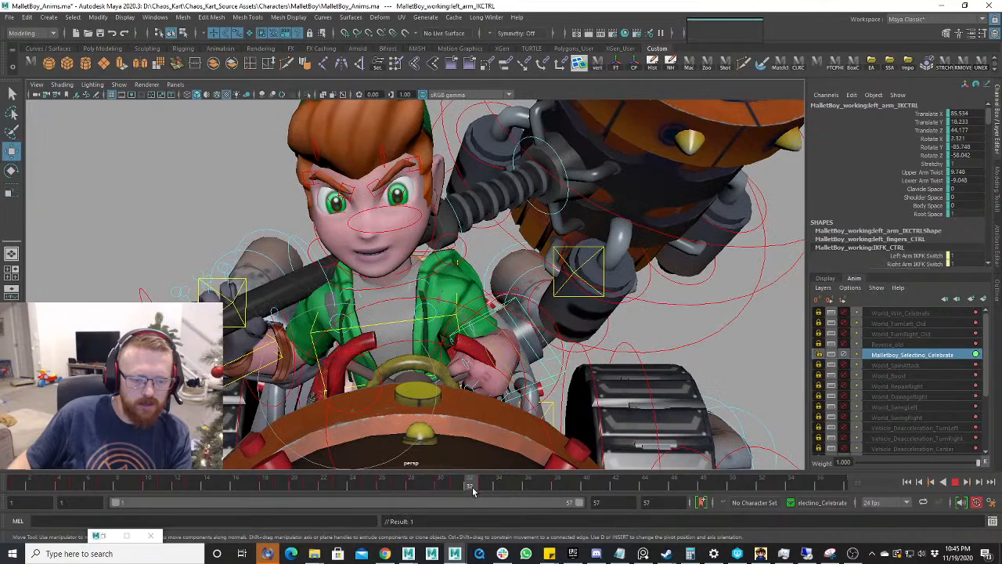
{"action": "key", "text": "alt+v"}
{"action": "key", "text": "e"}
{"action": "left_click_drag", "start_coordinate": [517, 342], "coordinate": [493, 360]}
{"action": "left_click_drag", "start_coordinate": [540, 345], "coordinate": [510, 367], "text": "alt"}
{"action": "key", "text": "w"}
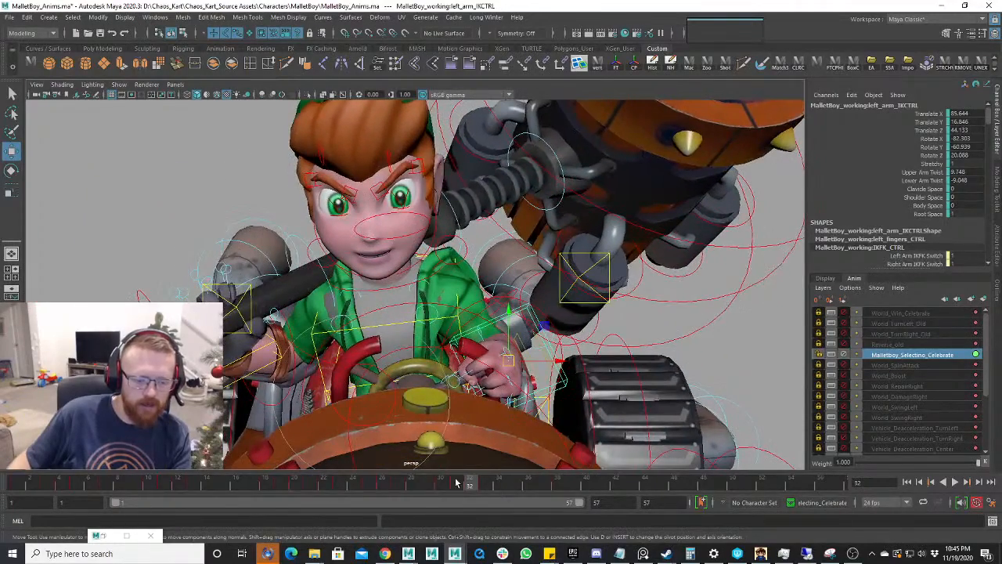
- Set the left arm IK control's Translate Z to 43.63 at frame 32 and scrub through the neighbouring frames
{"action": "left_click_drag", "start_coordinate": [456, 483], "coordinate": [469, 481]}
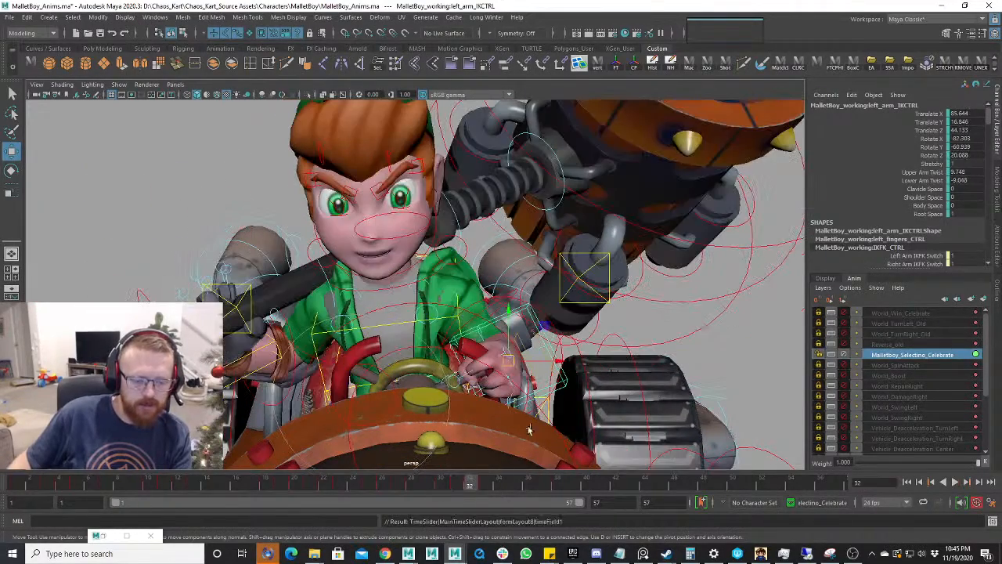
{"action": "left_click_drag", "start_coordinate": [528, 429], "coordinate": [460, 415], "text": "alt"}
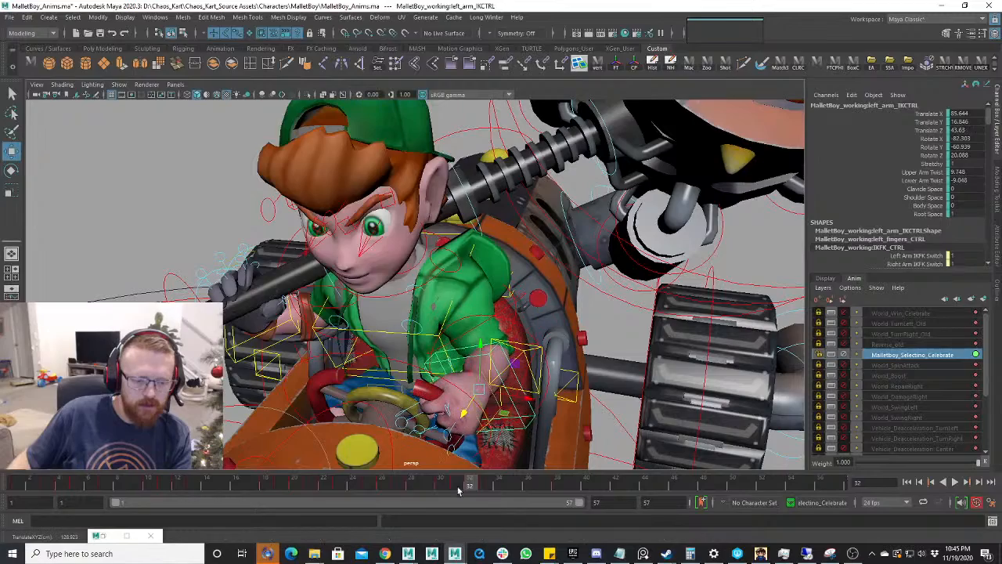
{"action": "left_click", "coordinate": [459, 478]}
{"action": "left_click_drag", "start_coordinate": [462, 478], "coordinate": [486, 480]}
- Reposition the left arm IK control at frame 33 so the hand sits on the steering handle
{"action": "left_click_drag", "start_coordinate": [465, 409], "coordinate": [522, 407], "text": "alt"}
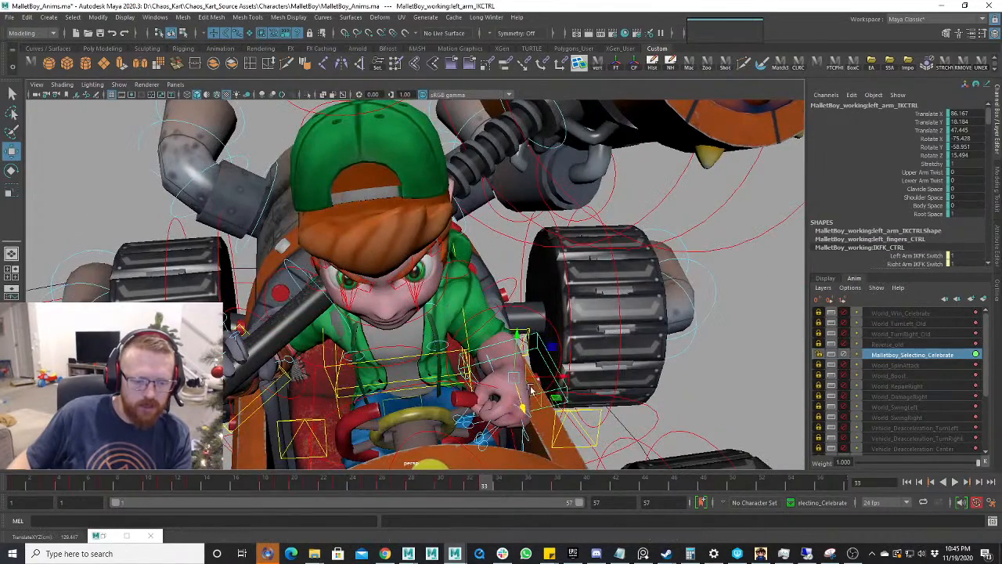
{"action": "left_click_drag", "start_coordinate": [561, 380], "coordinate": [540, 396]}
{"action": "left_click_drag", "start_coordinate": [505, 343], "coordinate": [505, 357]}
{"action": "left_click_drag", "start_coordinate": [504, 357], "coordinate": [611, 361], "text": "alt"}
{"action": "left_click_drag", "start_coordinate": [552, 384], "coordinate": [507, 407]}
- Preview the left hand's motion from frame 32 and shift the left arm IK control sideways at frame 38
{"action": "left_click", "coordinate": [471, 487]}
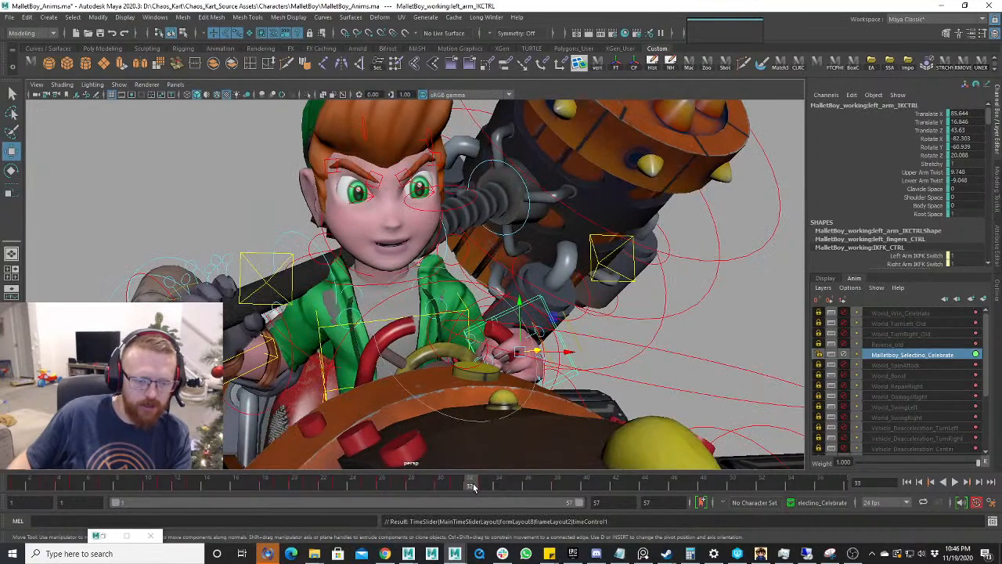
{"action": "key", "text": "alt+v"}
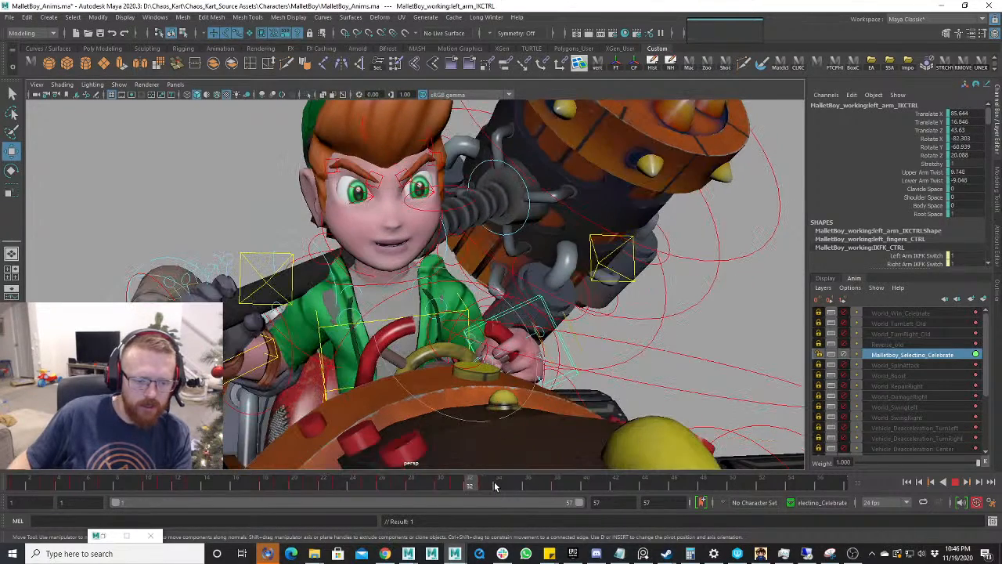
{"action": "left_click", "coordinate": [559, 486]}
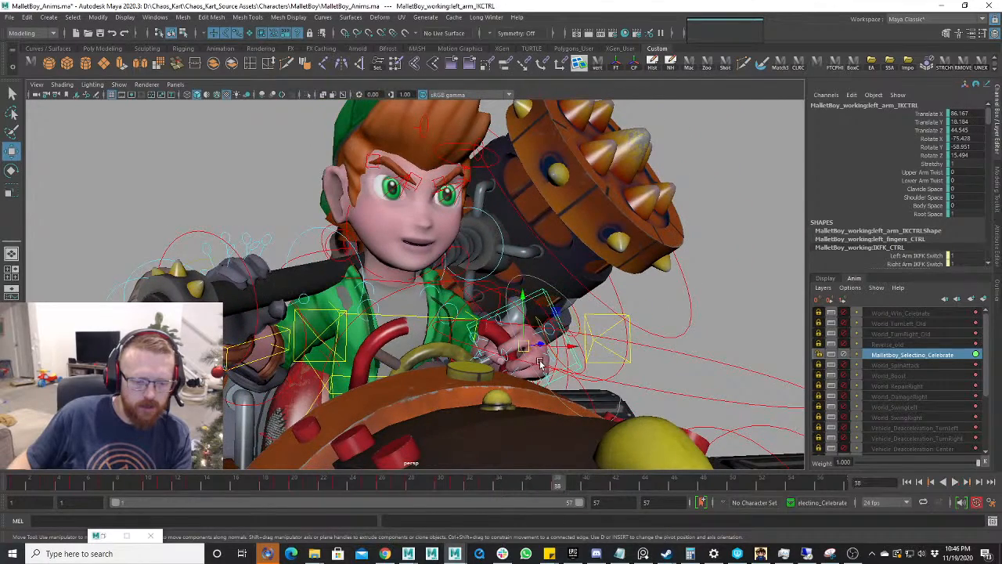
{"action": "left_click_drag", "start_coordinate": [570, 347], "coordinate": [657, 356]}
{"action": "right_click_drag", "start_coordinate": [657, 356], "coordinate": [552, 403], "text": "alt"}
{"action": "mouse_move", "coordinate": [552, 403]}
{"action": "left_mouse_down", "text": "alt"}
{"action": "mouse_move", "coordinate": [438, 494]}
{"action": "mouse_move", "coordinate": [410, 487]}
{"action": "mouse_move", "coordinate": [483, 483]}
{"action": "mouse_move", "coordinate": [455, 487]}
{"action": "mouse_move", "coordinate": [468, 492]}
{"action": "left_mouse_up", "text": "alt"}
- Refine the left arm IK control at frame 32 to Translate 86.528, 16.955, 43.575 and Rotate -82.374, -55.395, 19.053
{"action": "left_click", "coordinate": [475, 484]}
{"action": "key", "text": "f"}
{"action": "left_click_drag", "start_coordinate": [501, 314], "coordinate": [532, 389], "text": "alt"}
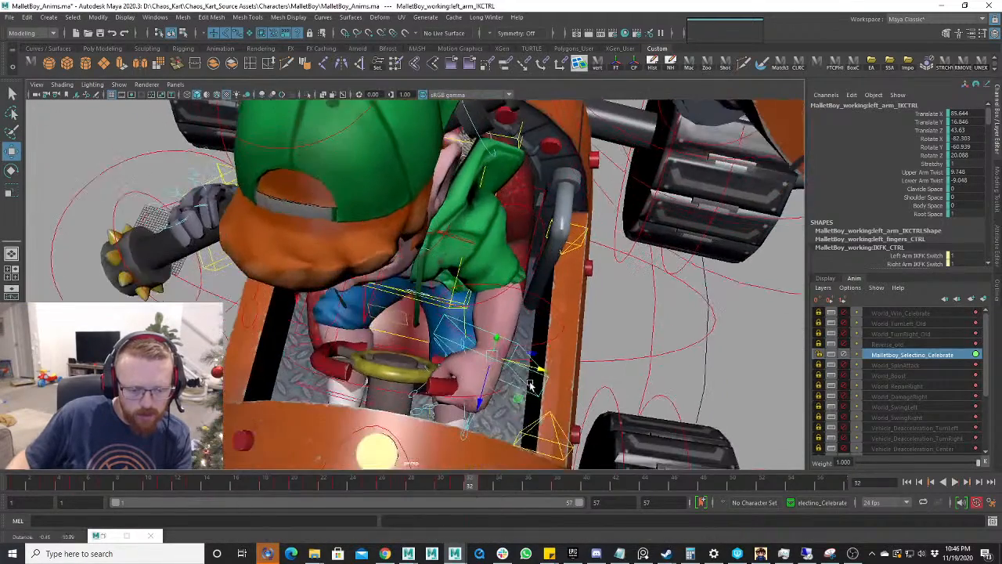
{"action": "left_click", "coordinate": [461, 486]}
{"action": "left_click_drag", "start_coordinate": [461, 489], "coordinate": [472, 488]}
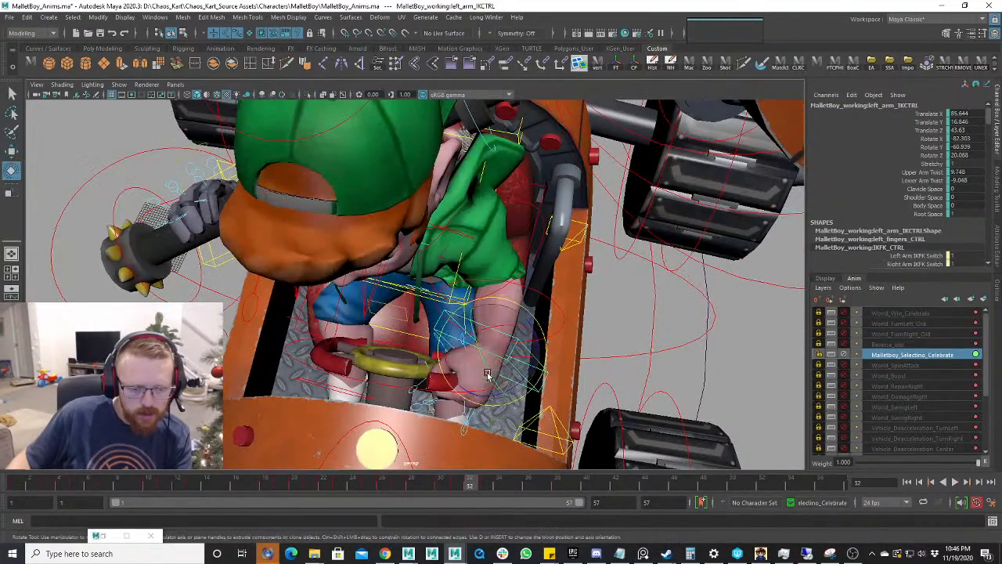
{"action": "left_click_drag", "start_coordinate": [488, 416], "coordinate": [509, 351], "text": "alt"}
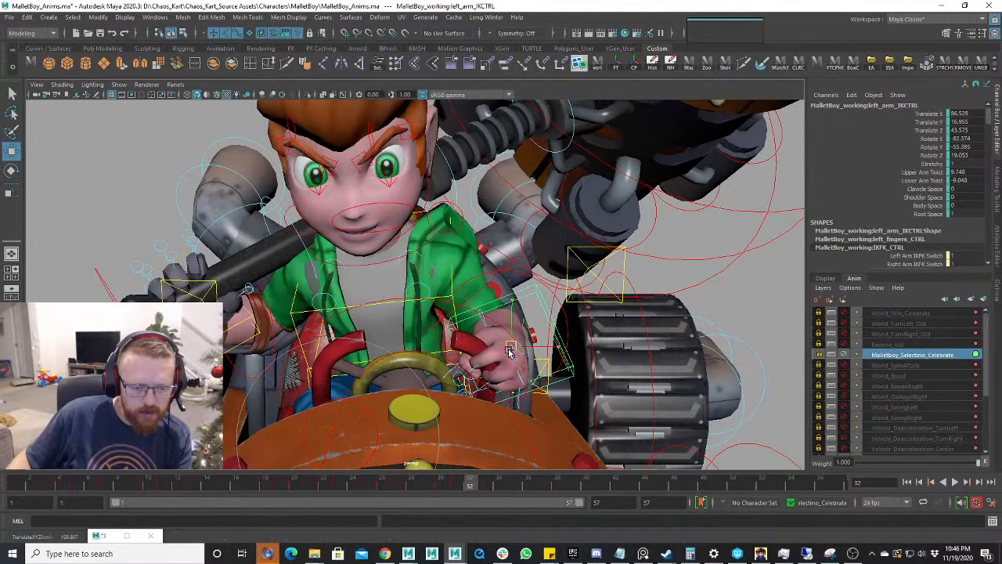
- Reposition the left arm IK control around frame 35 so the hand follows the steering handle, previewing the motion through the neighbouring frames
{"action": "key", "text": "alt+v"}
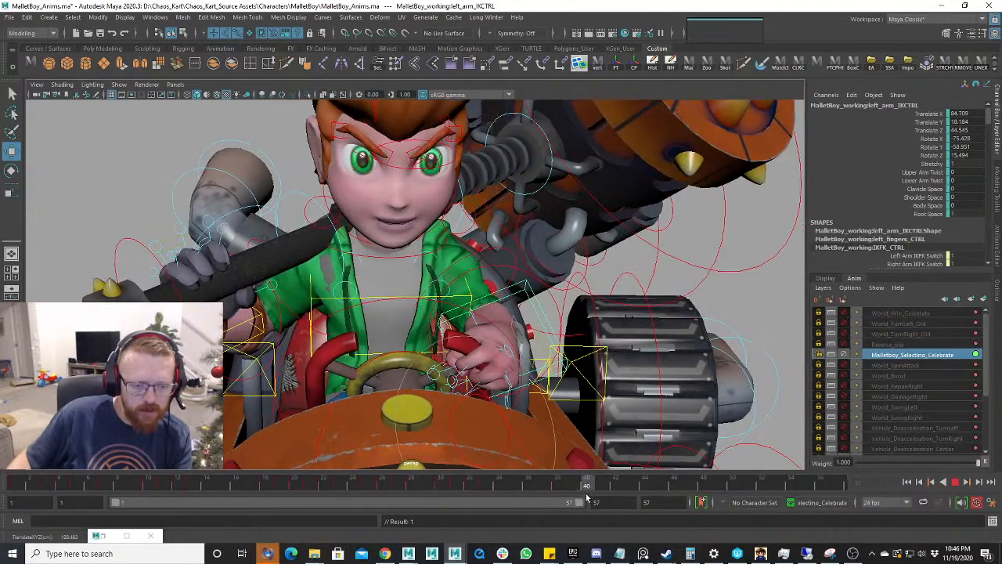
{"action": "left_click_drag", "start_coordinate": [586, 497], "coordinate": [514, 499]}
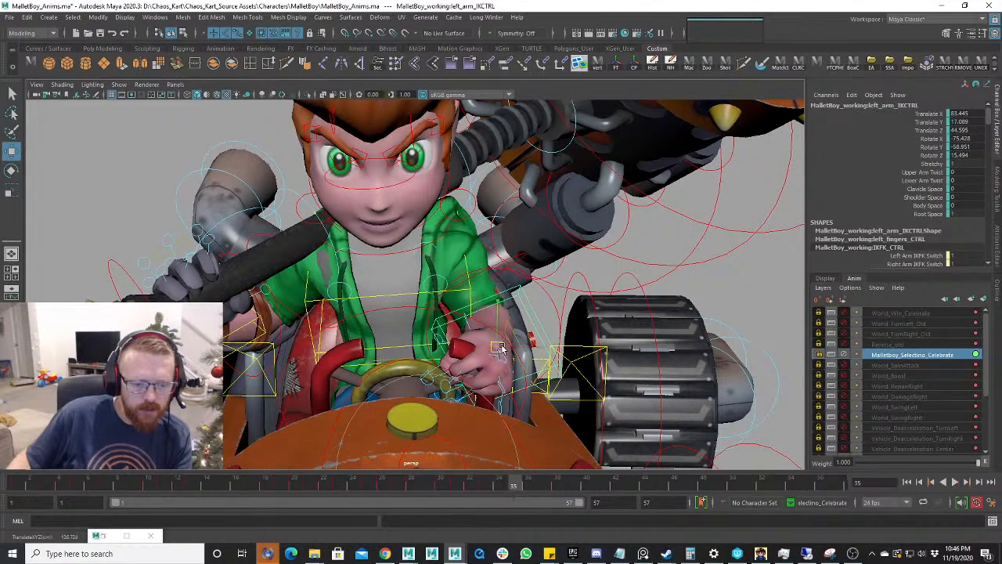
{"action": "left_click_drag", "start_coordinate": [501, 484], "coordinate": [487, 487]}
{"action": "key", "text": "alt+v"}
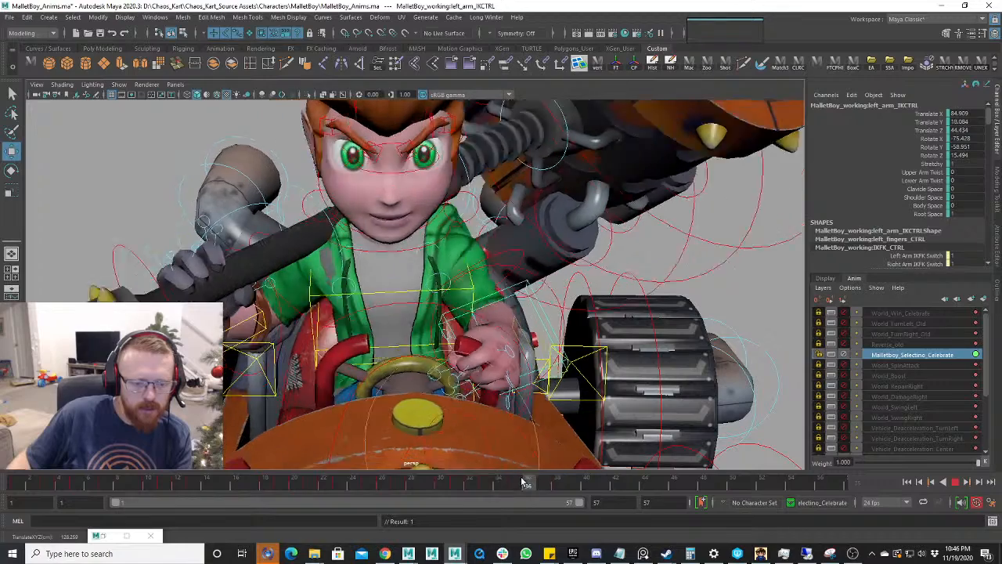
{"action": "left_click_drag", "start_coordinate": [553, 482], "coordinate": [513, 487]}
- Move the left arm IK control at frame 36 to Translate 85.97, 17.738, 44.377 and preview the whole animation
{"action": "key", "text": "alt+v"}
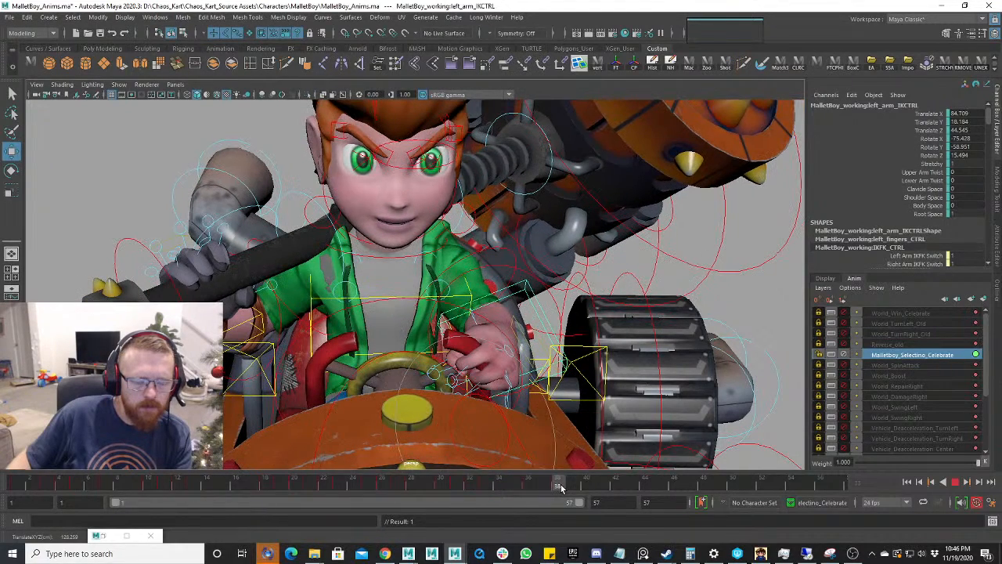
{"action": "left_click_drag", "start_coordinate": [556, 488], "coordinate": [535, 487]}
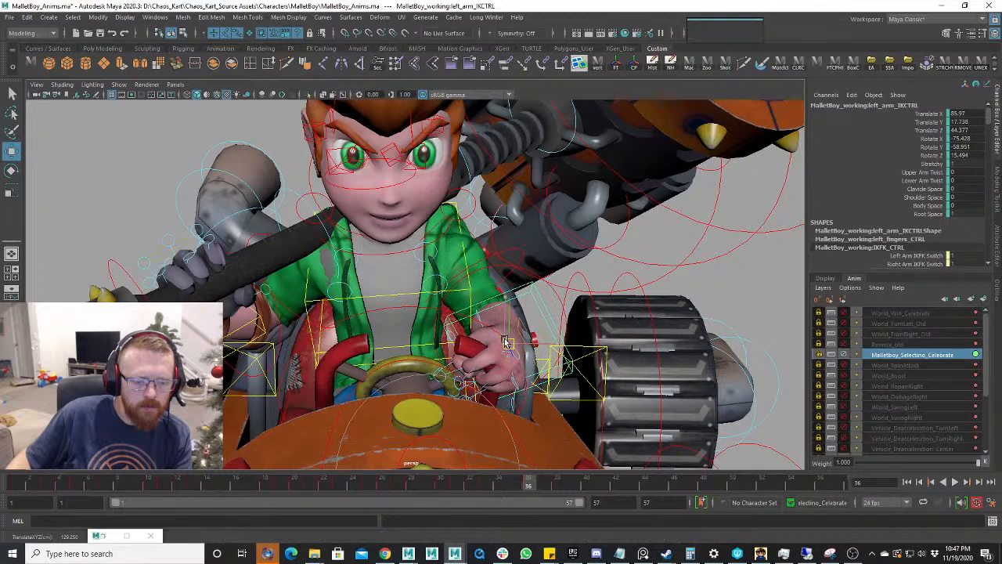
{"action": "left_click", "coordinate": [499, 484]}
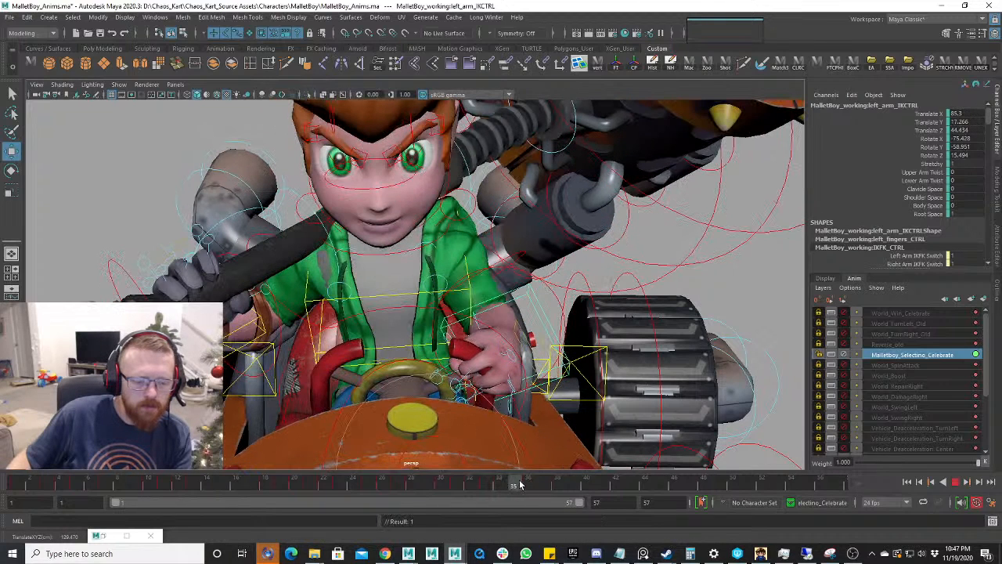
{"action": "left_click_drag", "start_coordinate": [520, 485], "coordinate": [341, 484]}
{"action": "scroll", "coordinate": [335, 467], "scroll_direction": "down", "scroll_amount": 5}
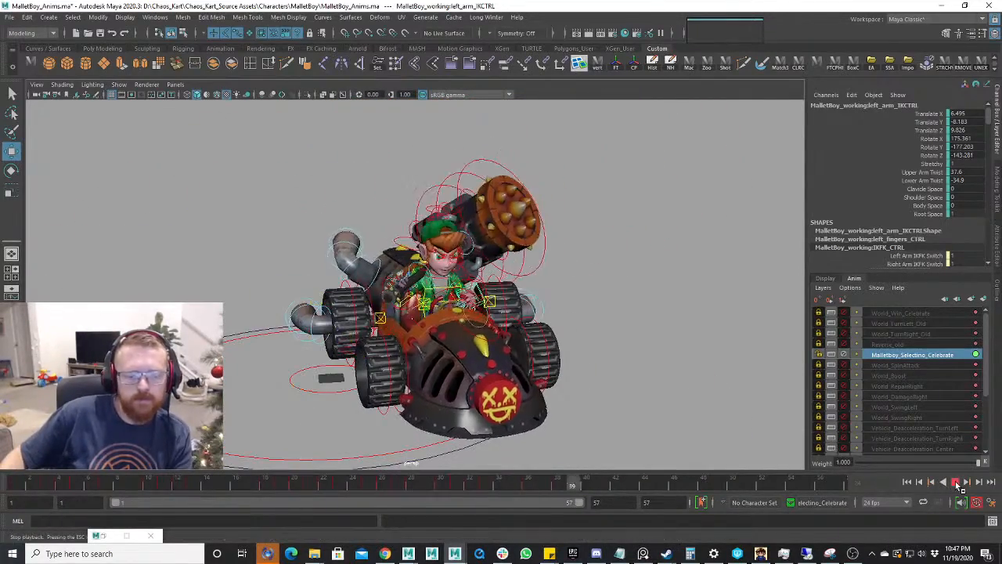
- Select all the rig controls, review the landing around frames 32 to 34, and undo the last change
{"action": "left_click", "coordinate": [954, 482]}
{"action": "scroll", "coordinate": [292, 202], "scroll_direction": "down", "scroll_amount": 4}
{"action": "left_click_drag", "start_coordinate": [594, 415], "coordinate": [595, 414]}
{"action": "key", "text": "f"}
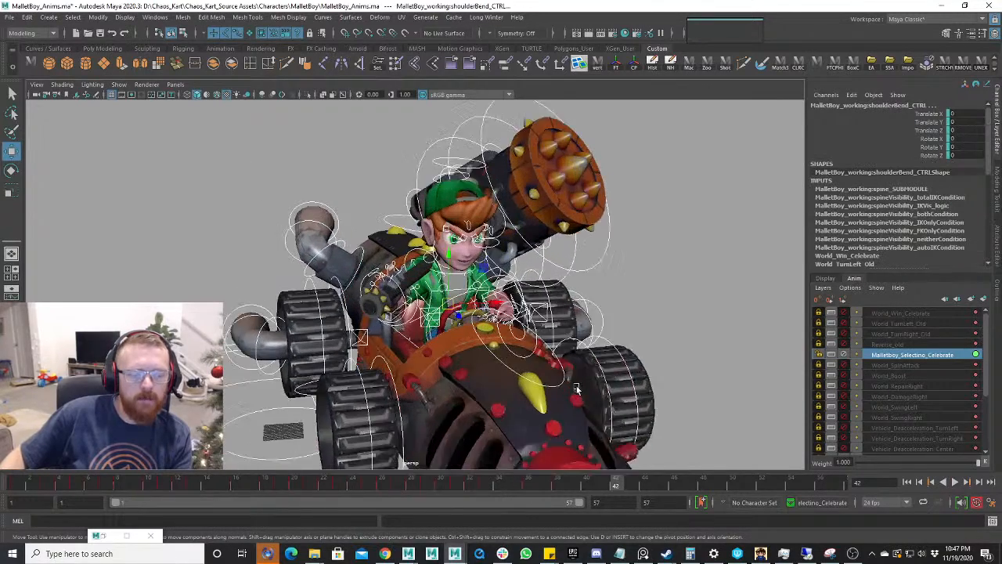
{"action": "key", "text": "alt+v"}
{"action": "mouse_move", "coordinate": [447, 486]}
{"action": "left_mouse_down"}
{"action": "mouse_move", "coordinate": [431, 495]}
{"action": "mouse_move", "coordinate": [491, 486]}
{"action": "left_mouse_up"}
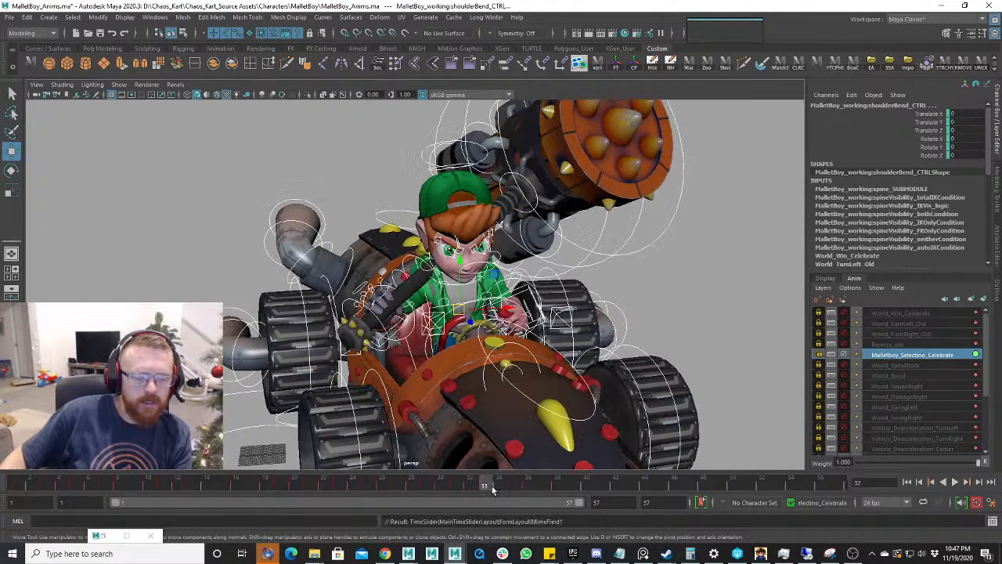
{"action": "key", "text": "q"}
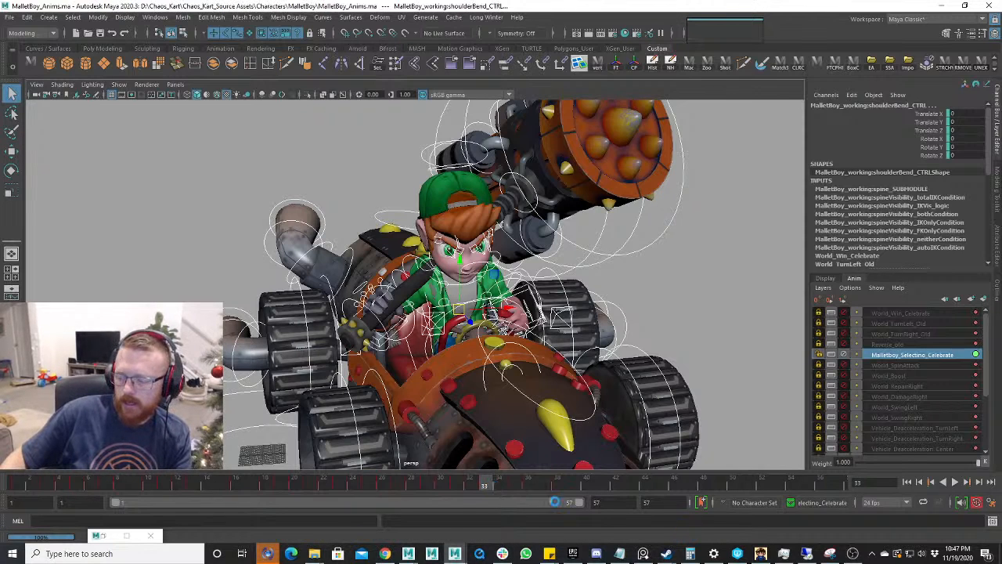
{"action": "key", "text": "w"}
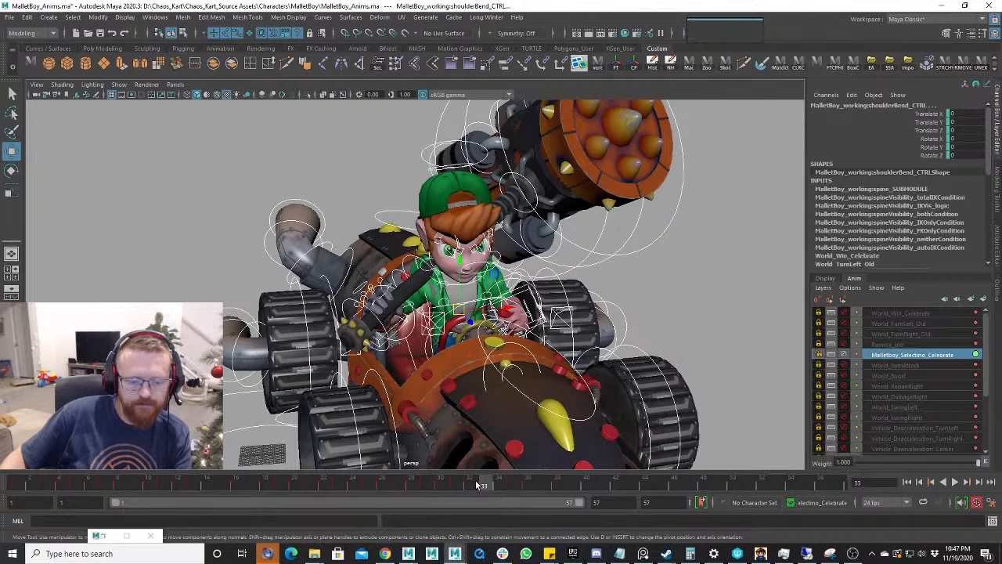
{"action": "left_click_drag", "start_coordinate": [476, 480], "coordinate": [500, 493]}
{"action": "key", "text": "ctrl+z"}
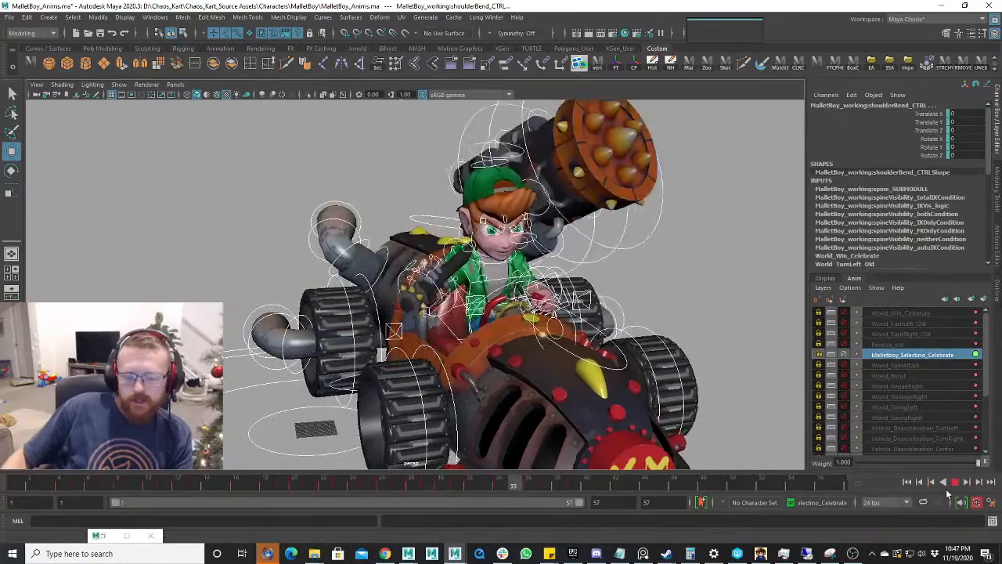
- Tilt the right front and rear axle controls at frame 34 to Rotate X -5.04 and lower them to Translate Y -1.149
{"action": "left_click", "coordinate": [954, 482]}
{"action": "scroll", "coordinate": [491, 405], "scroll_direction": "up", "scroll_amount": 2}
{"action": "left_click", "coordinate": [443, 384]}
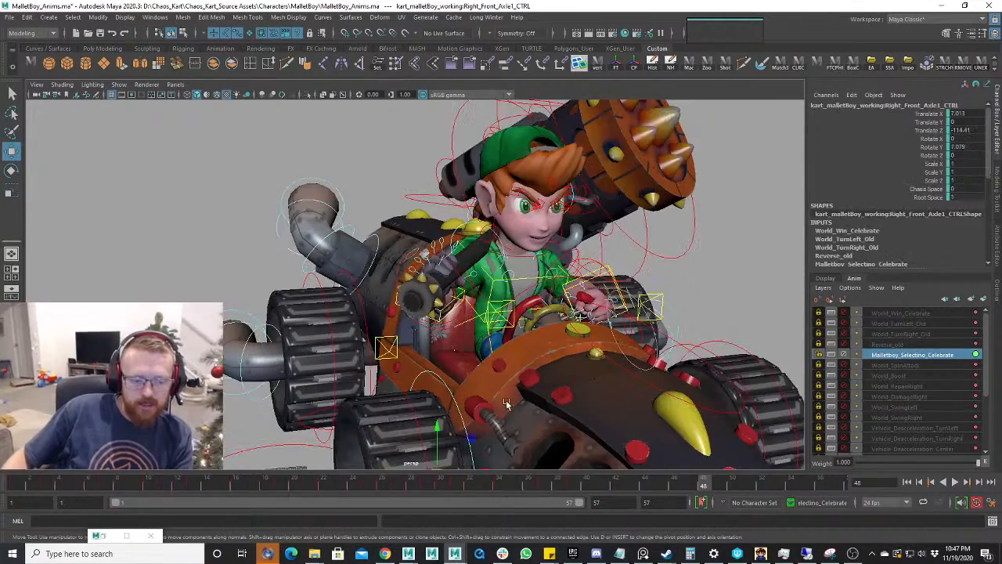
{"action": "left_click_drag", "start_coordinate": [505, 400], "coordinate": [472, 403], "text": "alt"}
{"action": "middle_click_drag", "start_coordinate": [473, 403], "coordinate": [482, 338], "text": "alt"}
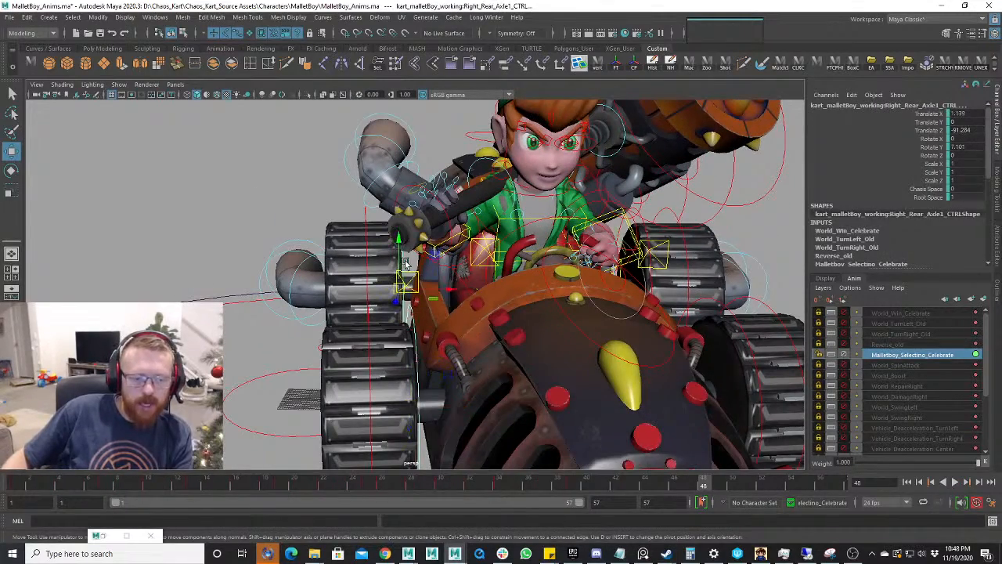
{"action": "left_click_drag", "start_coordinate": [449, 490], "coordinate": [407, 504]}
{"action": "left_click_drag", "start_coordinate": [482, 494], "coordinate": [497, 509]}
{"action": "key", "text": "e"}
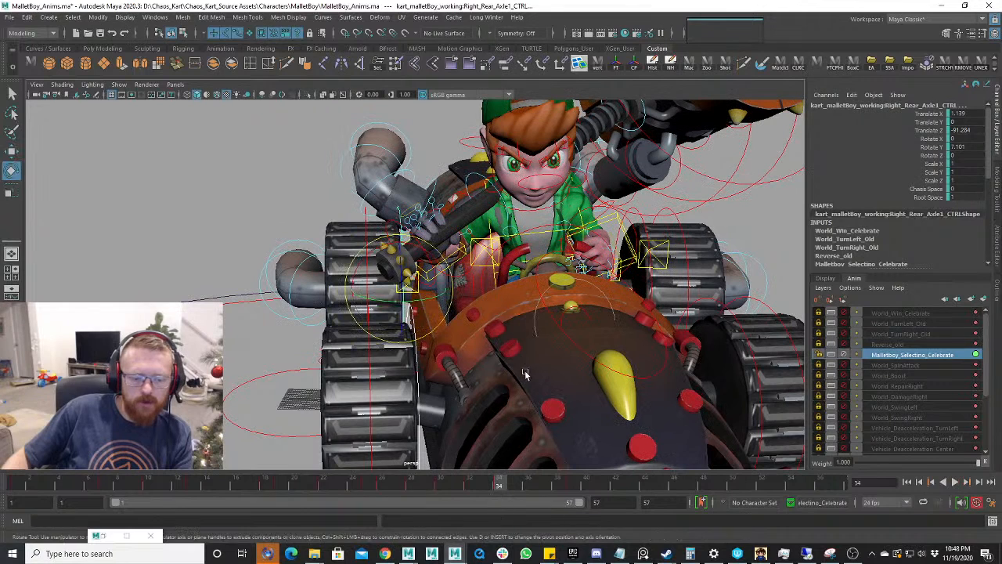
{"action": "left_click_drag", "start_coordinate": [434, 266], "coordinate": [405, 241]}
{"action": "key", "text": "w"}
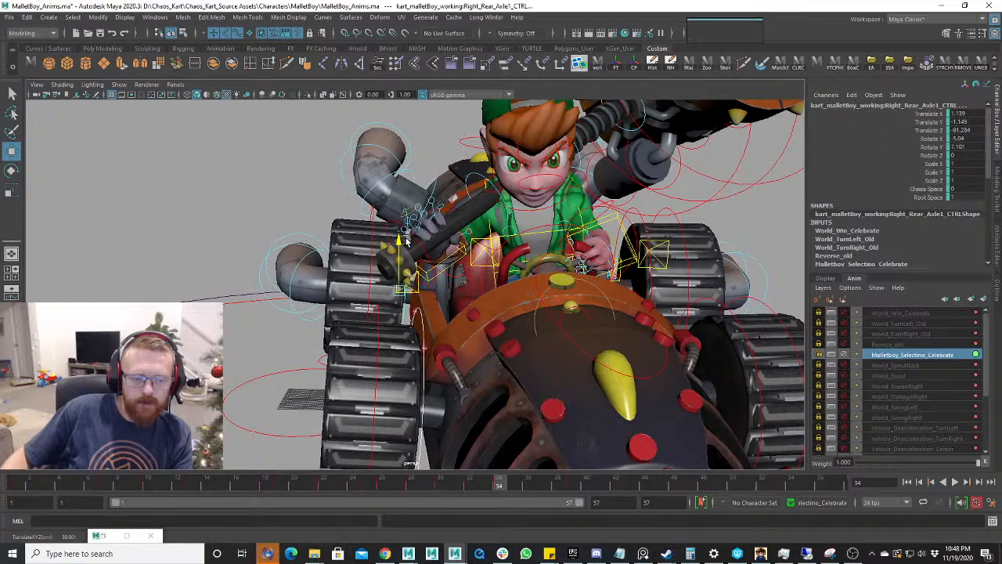
- Tilt the left rear and front axle controls at frame 34 to Rotate X 4.93 and lower them to Translate Y -1.575
{"action": "left_click", "coordinate": [643, 226]}
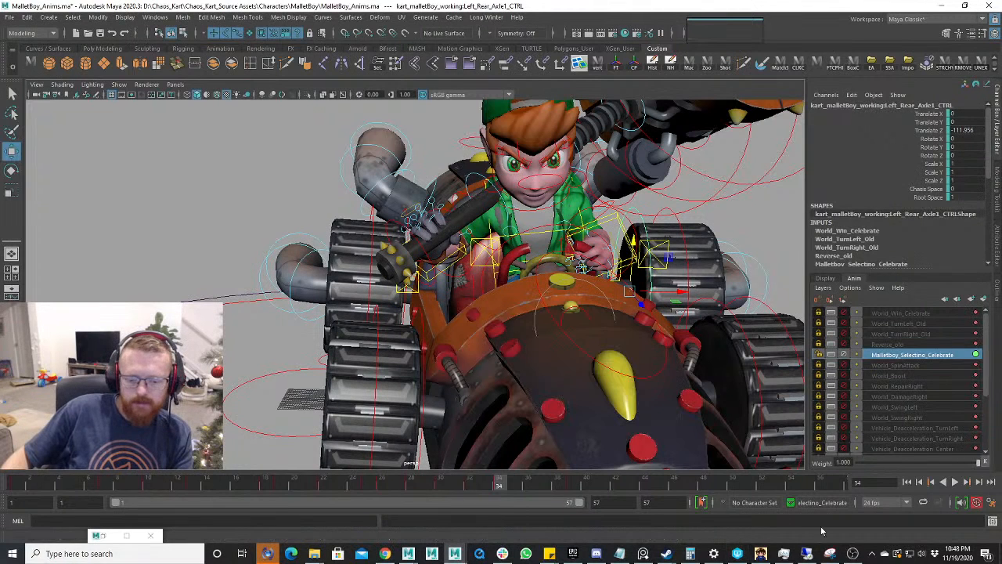
{"action": "key", "text": "e"}
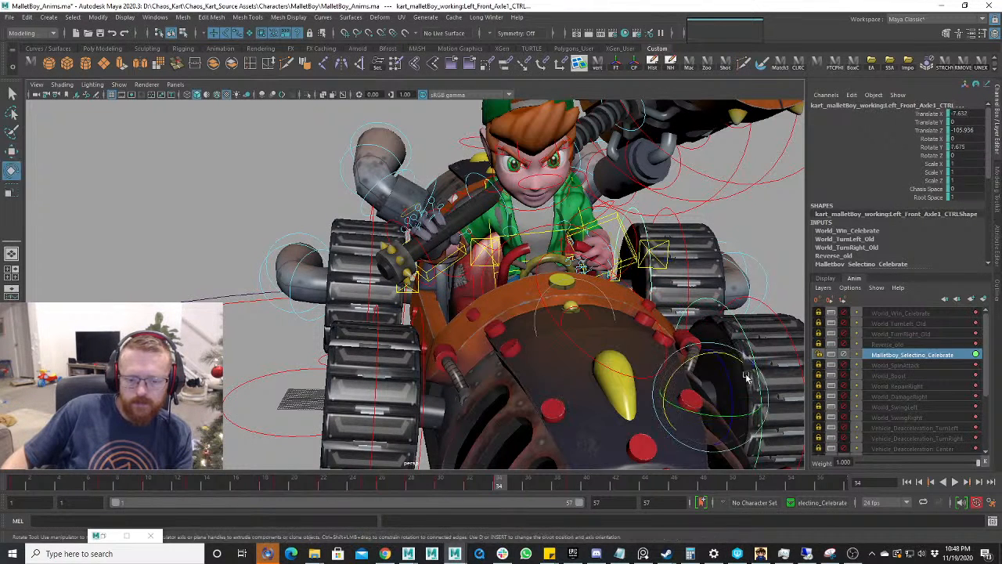
{"action": "left_click_drag", "start_coordinate": [670, 373], "coordinate": [675, 379]}
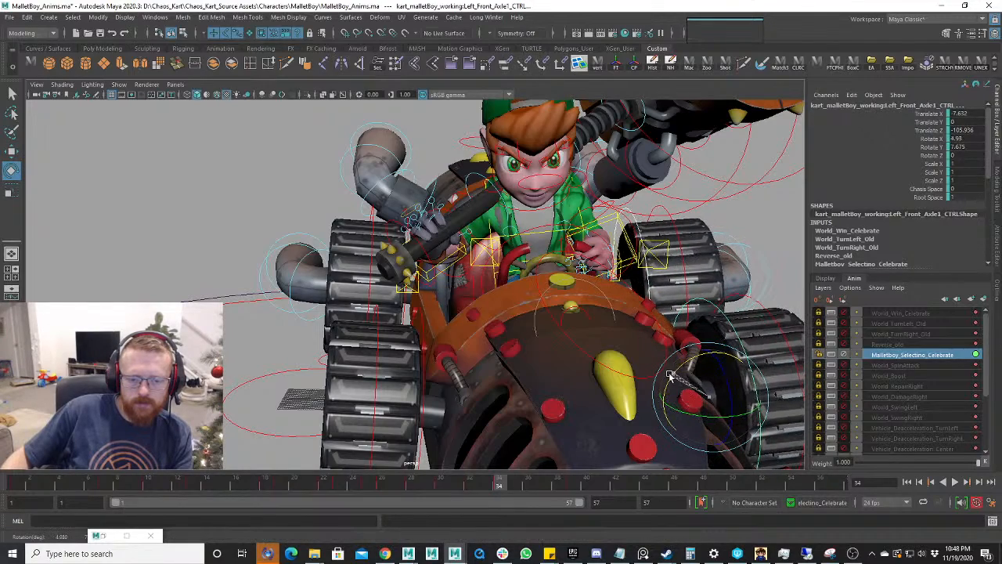
{"action": "key", "text": "w"}
{"action": "left_click_drag", "start_coordinate": [716, 346], "coordinate": [686, 344]}
{"action": "scroll", "coordinate": [705, 359], "scroll_direction": "down", "scroll_amount": 4}
{"action": "scroll", "coordinate": [686, 344], "scroll_direction": "up", "scroll_amount": 5}
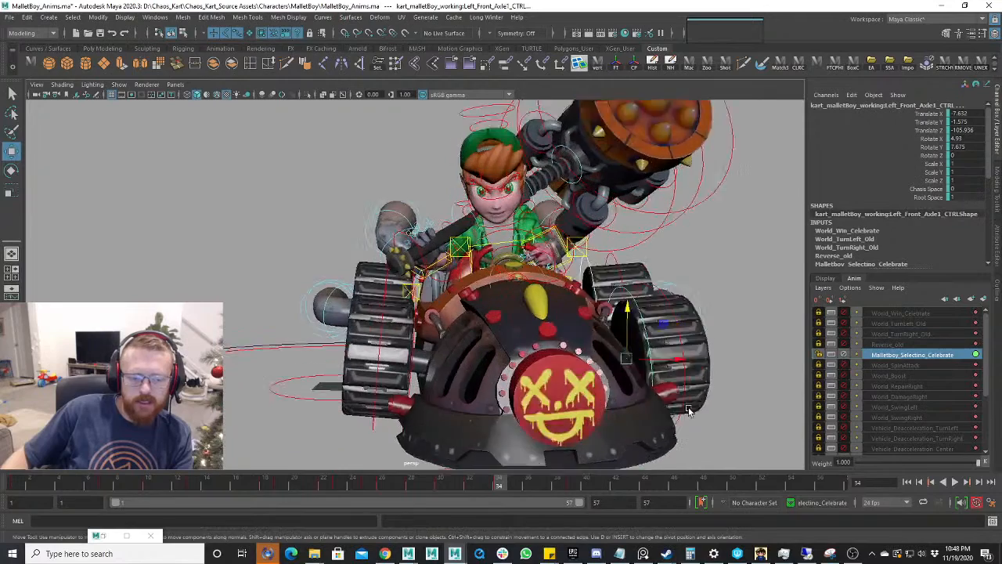
- Play back the animation from several distances to examine how the tilted wheels react to the landing
{"action": "left_click", "coordinate": [470, 485]}
{"action": "left_click_drag", "start_coordinate": [477, 486], "coordinate": [454, 486]}
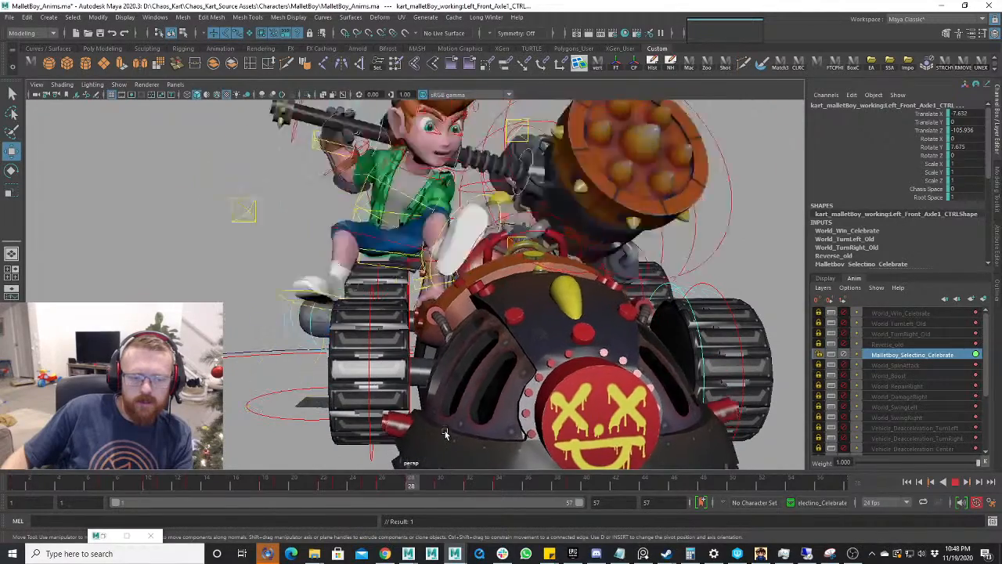
{"action": "scroll", "coordinate": [449, 365], "scroll_direction": "down", "scroll_amount": 5}
{"action": "scroll", "coordinate": [419, 315], "scroll_direction": "down", "scroll_amount": 3}
{"action": "left_click_drag", "start_coordinate": [419, 315], "coordinate": [528, 345], "text": "alt"}
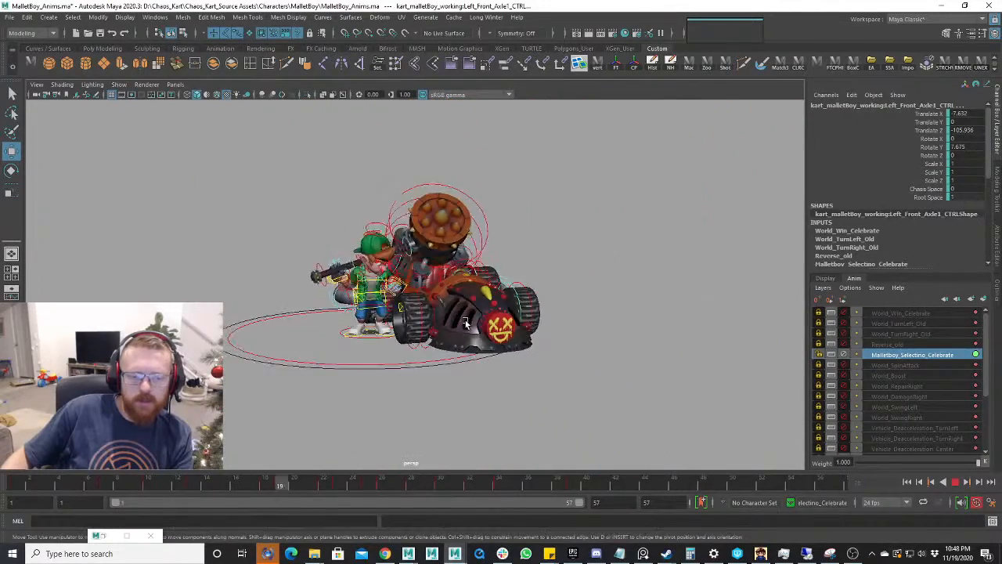
{"action": "scroll", "coordinate": [465, 324], "scroll_direction": "up", "scroll_amount": 5}
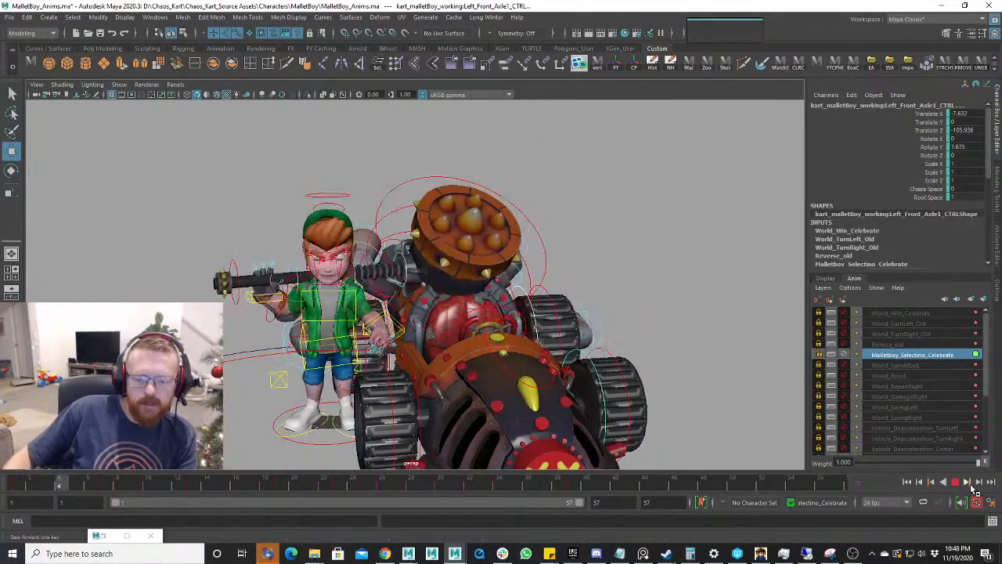
{"action": "left_click", "coordinate": [955, 483]}
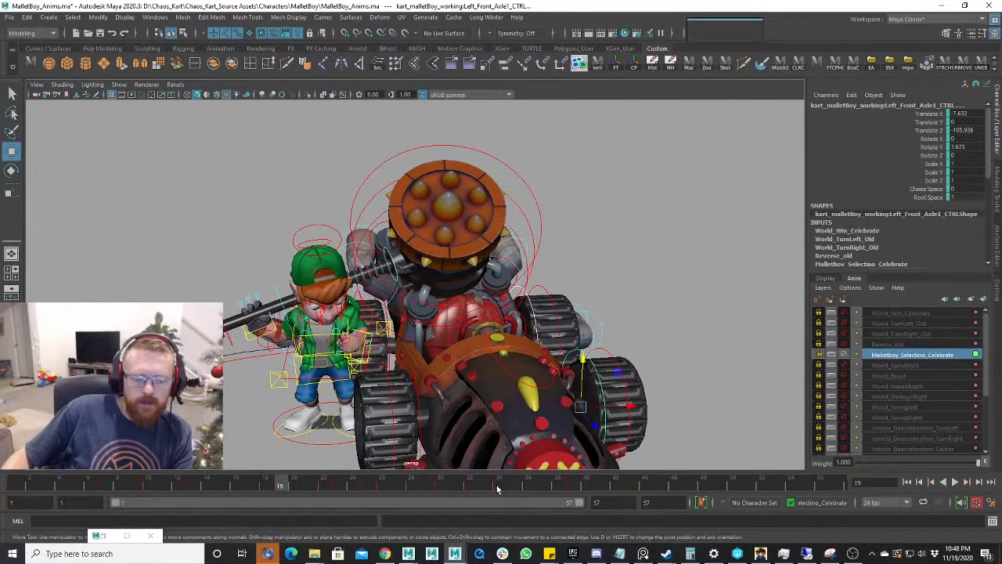
- Select the axle controls' key at frame 34, review the wheel bounce in playback, and select their time range at frame 39
{"action": "left_click", "coordinate": [496, 485]}
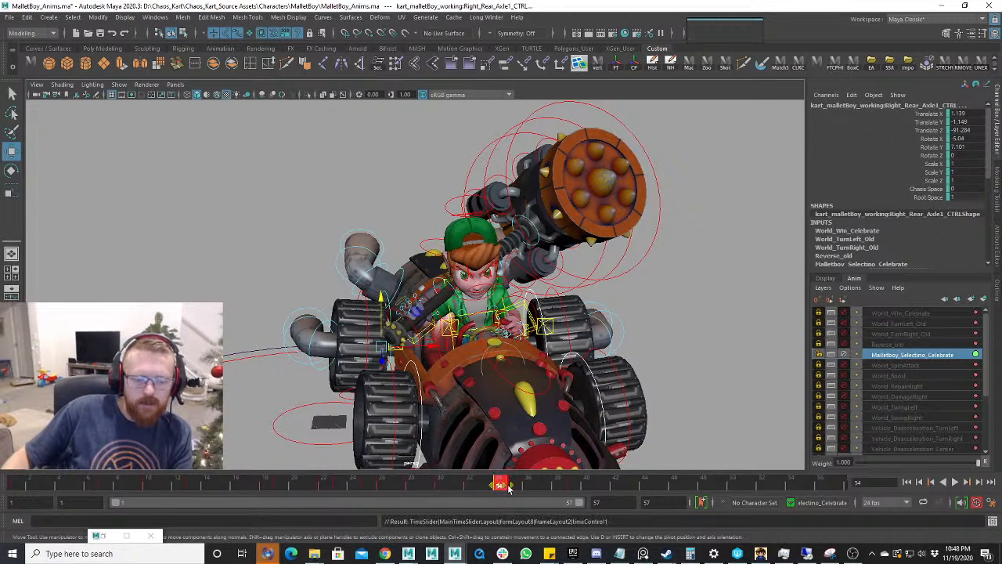
{"action": "key", "text": "alt+v"}
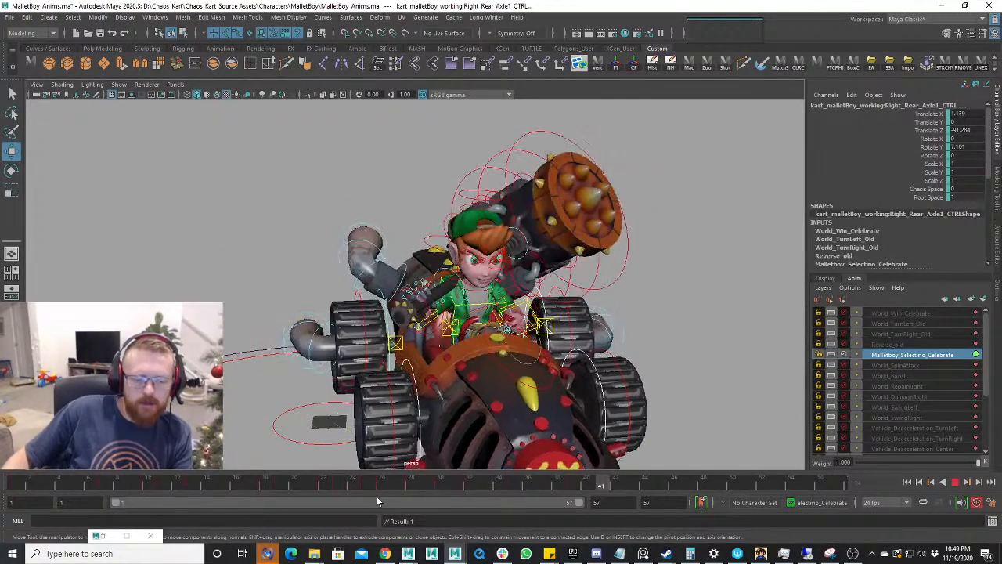
{"action": "left_click", "coordinate": [955, 482]}
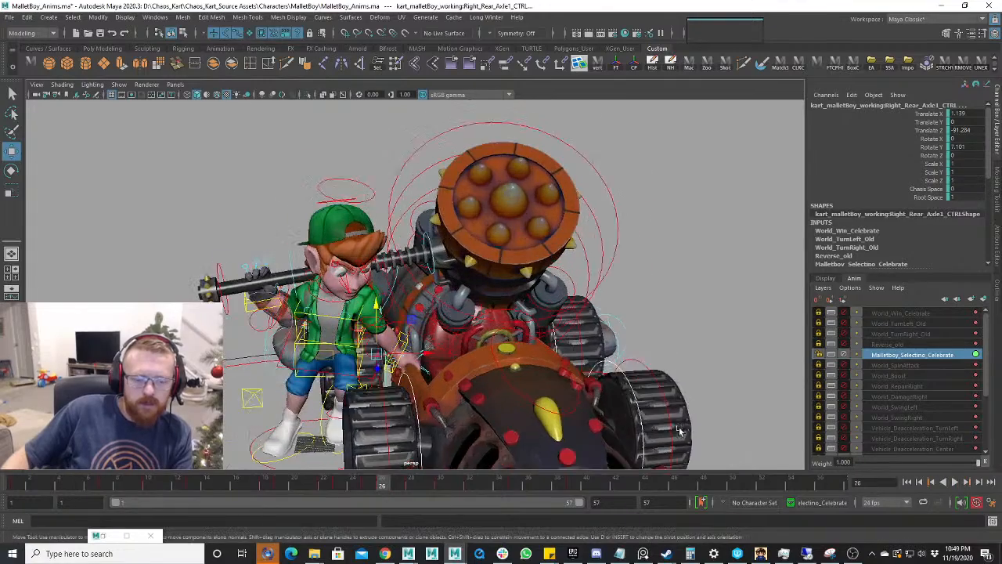
{"action": "scroll", "coordinate": [617, 425], "scroll_direction": "up", "scroll_amount": 2}
{"action": "left_click_drag", "start_coordinate": [579, 408], "coordinate": [638, 391], "text": "alt"}
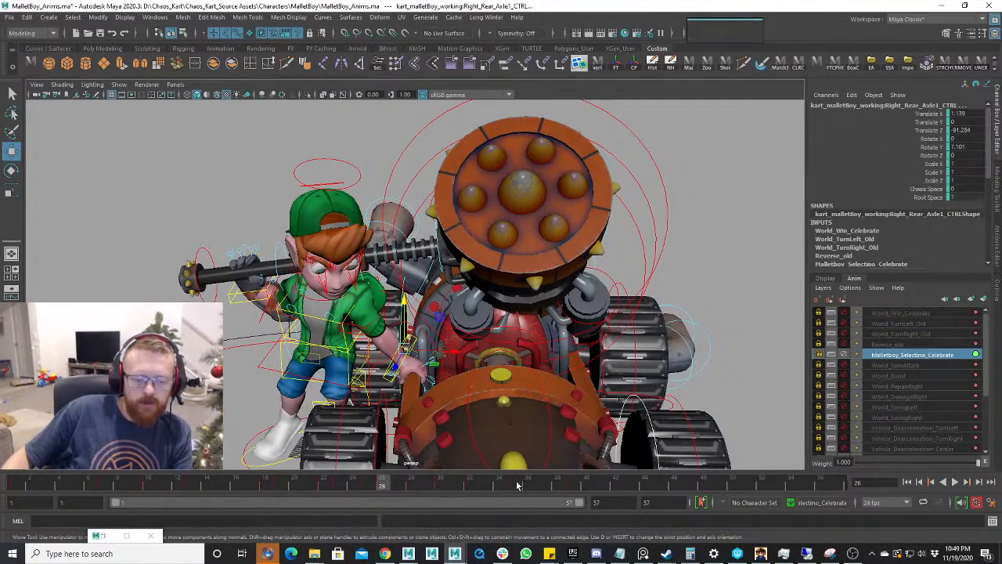
{"action": "left_click_drag", "start_coordinate": [517, 486], "coordinate": [505, 487]}
{"action": "left_click_drag", "start_coordinate": [570, 487], "coordinate": [573, 485]}
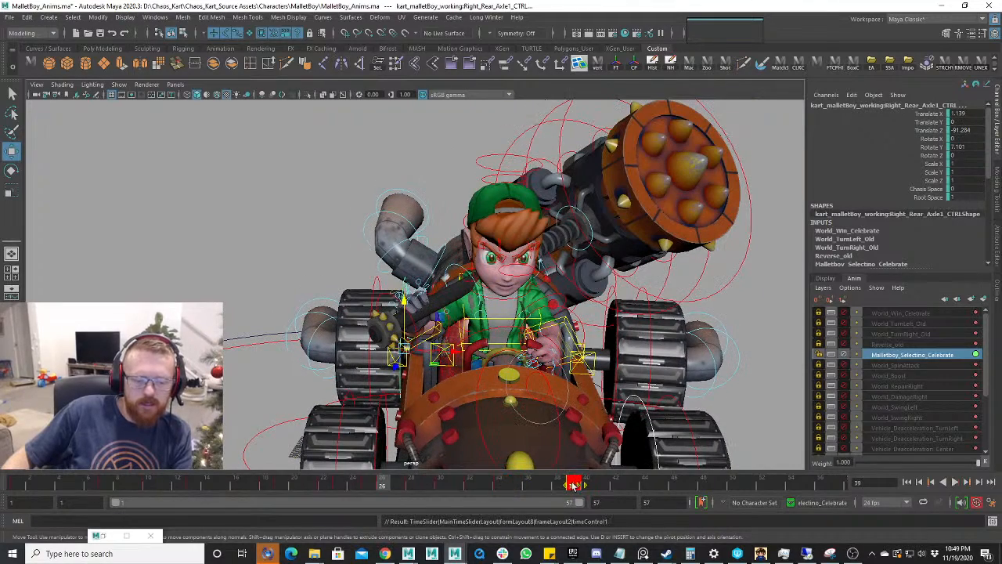
- Play back the celebration animation while viewing the kart from the front, and stop playback
{"action": "key", "text": "alt+v"}
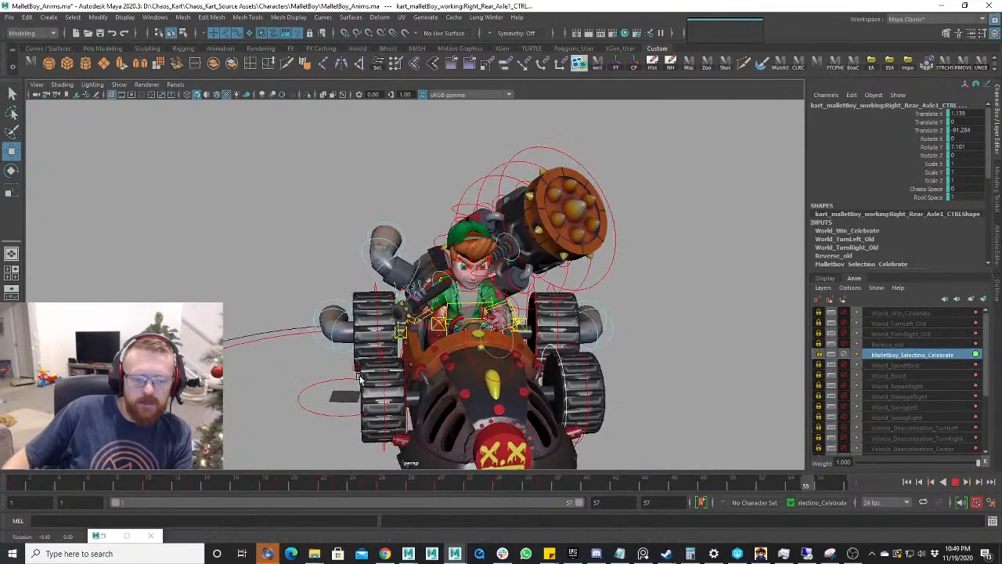
{"action": "left_click_drag", "start_coordinate": [288, 398], "coordinate": [773, 381], "text": "alt"}
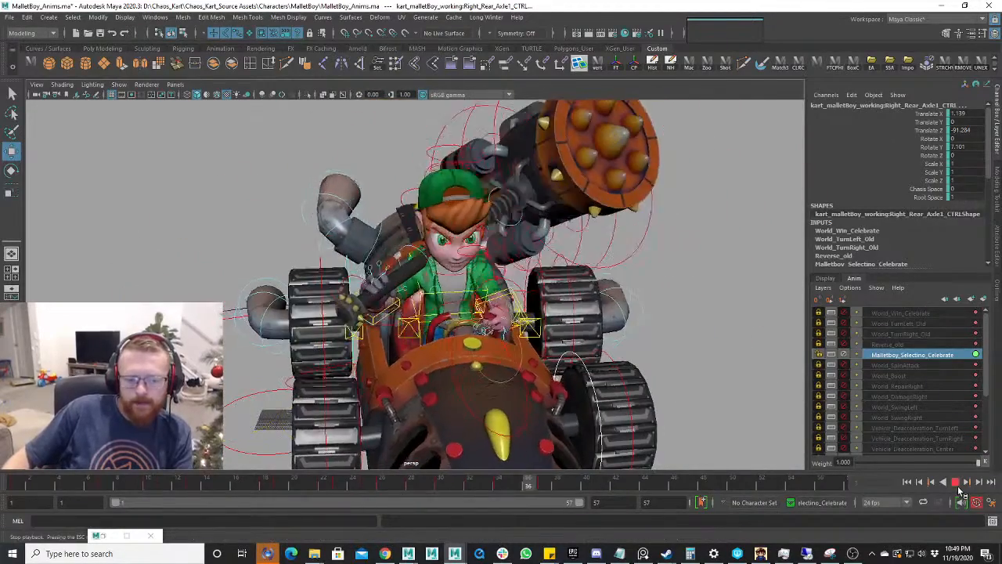
{"action": "left_click", "coordinate": [955, 483]}
- Delete the left rear axle control's translation keys after frame 30 in the Graph Editor and return to the full viewport
{"action": "mouse_move", "coordinate": [602, 283]}
{"action": "left_mouse_down", "text": "alt"}
{"action": "mouse_move", "coordinate": [551, 282]}
{"action": "mouse_move", "coordinate": [599, 299]}
{"action": "left_mouse_up", "text": "alt"}
{"action": "left_click", "coordinate": [518, 322]}
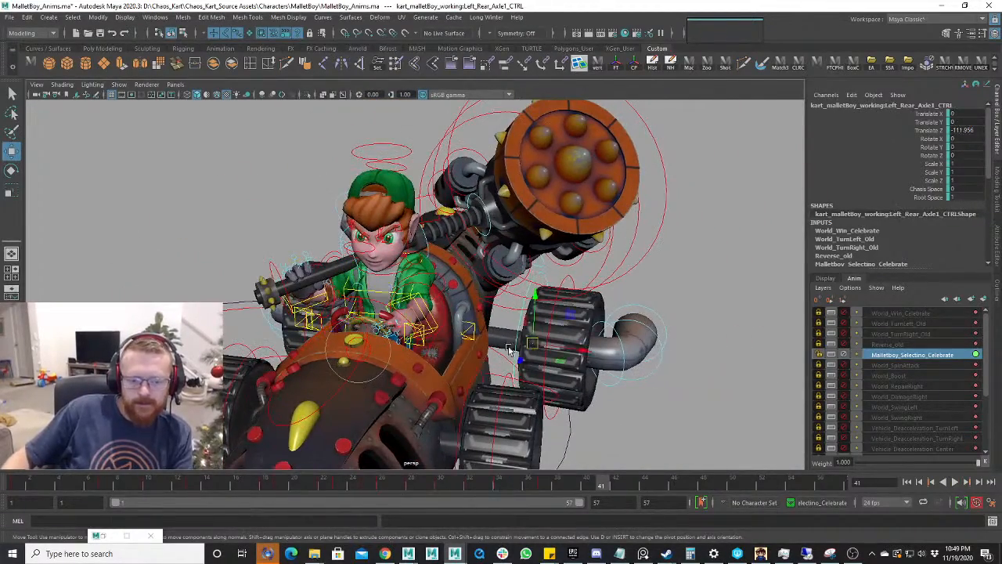
{"action": "left_click_drag", "start_coordinate": [519, 323], "coordinate": [595, 336], "text": "alt"}
{"action": "key", "text": "space"}
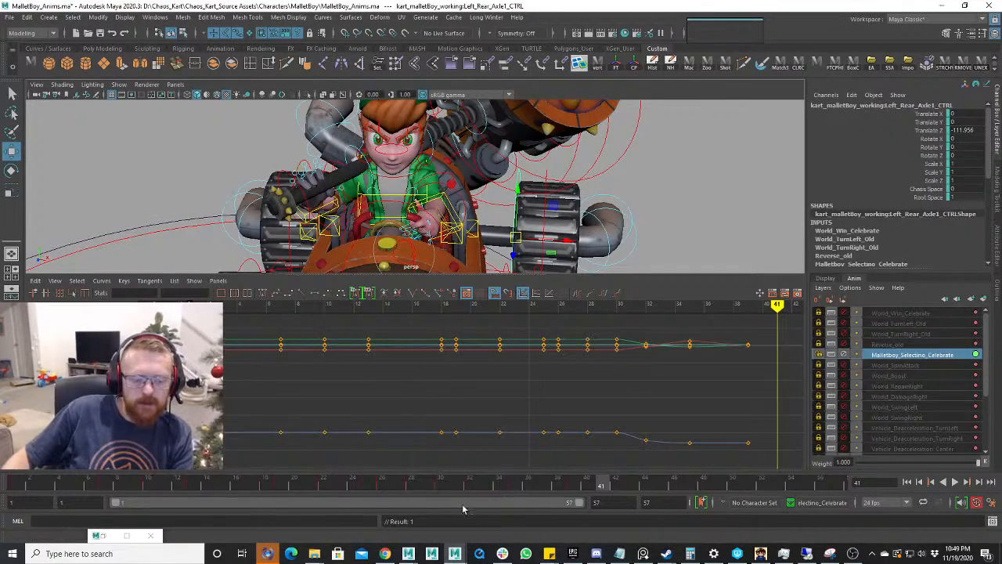
{"action": "left_click_drag", "start_coordinate": [560, 485], "coordinate": [482, 485]}
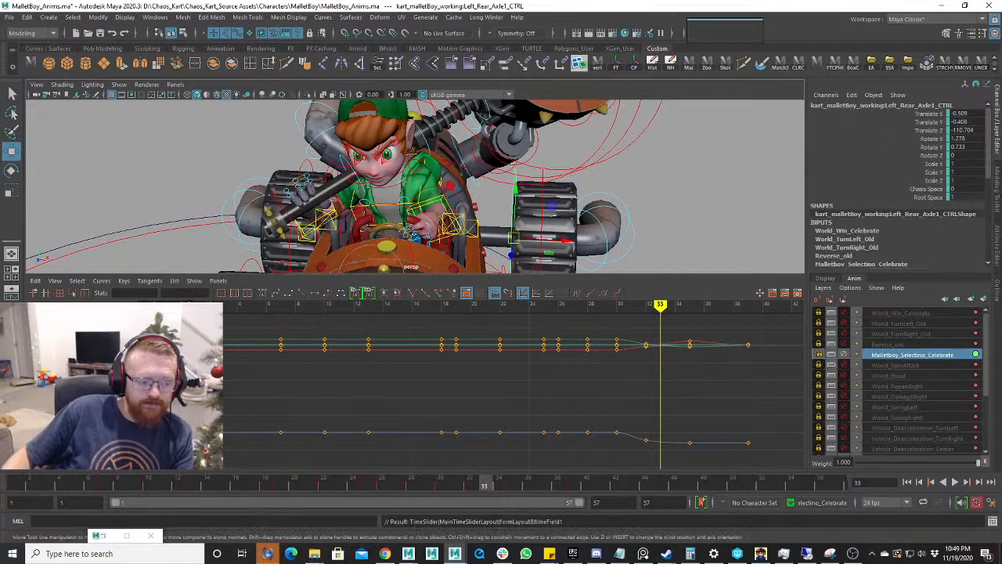
{"action": "left_click_drag", "start_coordinate": [79, 320], "coordinate": [78, 340]}
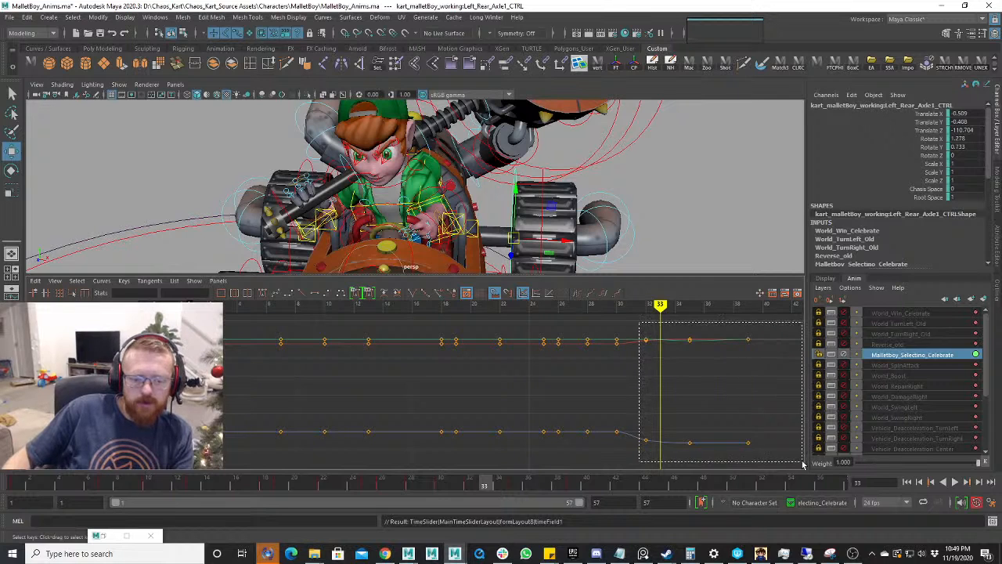
{"action": "left_click_drag", "start_coordinate": [802, 464], "coordinate": [803, 465]}
{"action": "key", "text": "Delete"}
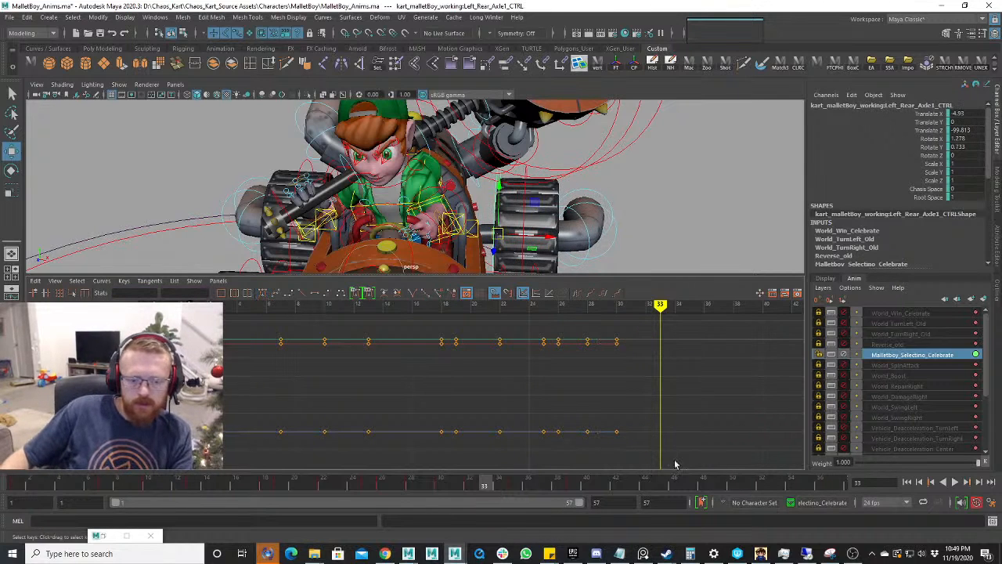
{"action": "key", "text": "space"}
- Play the animation through and examine the rear axles and the character's jump into the kart from several distances
{"action": "key", "text": "alt+v"}
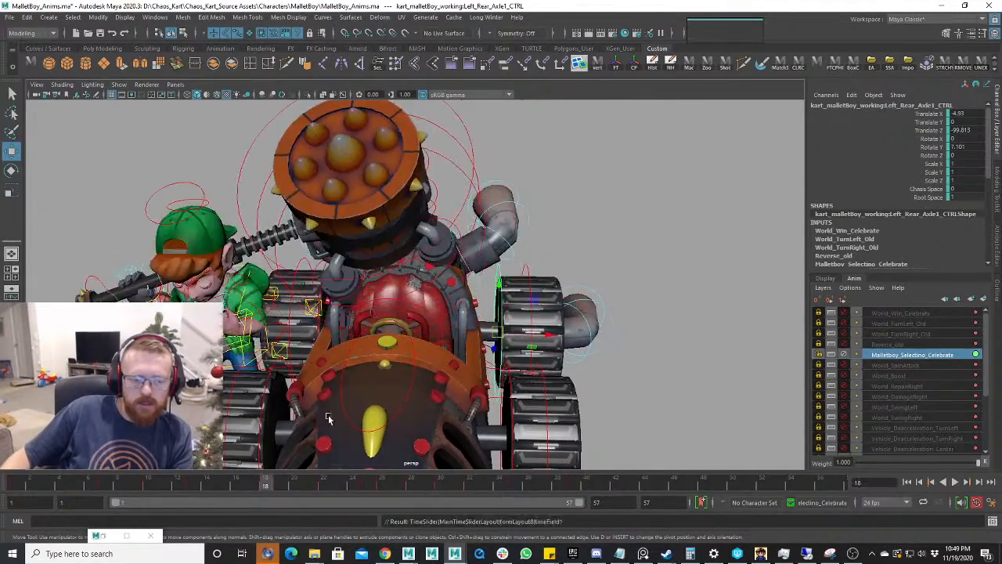
{"action": "scroll", "coordinate": [335, 417], "scroll_direction": "down", "scroll_amount": 5}
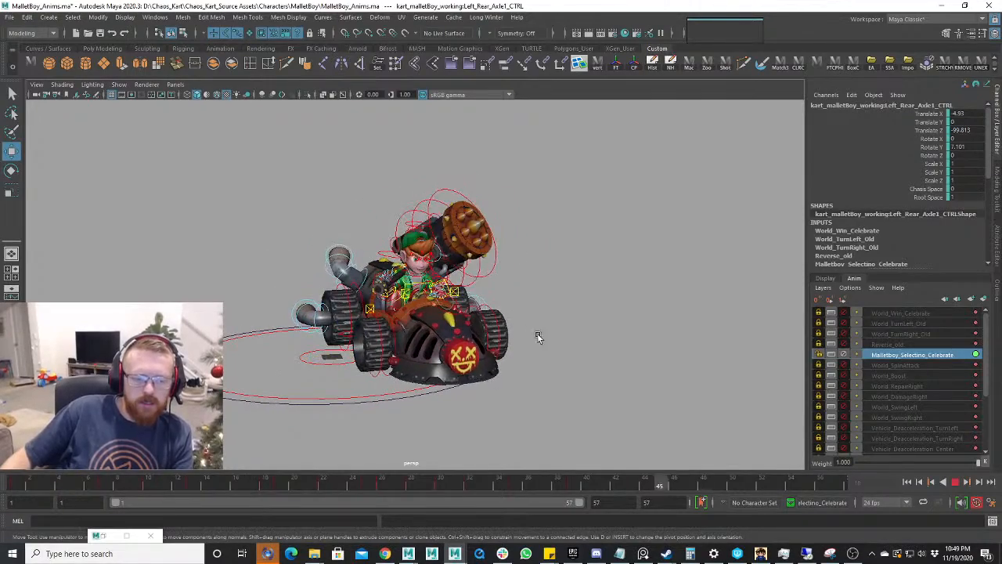
{"action": "scroll", "coordinate": [583, 376], "scroll_direction": "up", "scroll_amount": 5}
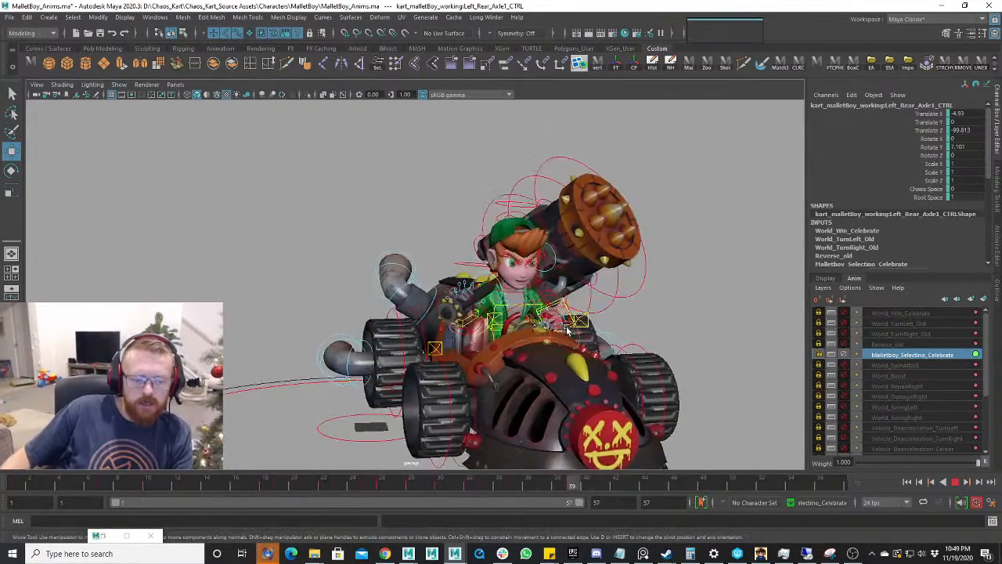
{"action": "scroll", "coordinate": [552, 357], "scroll_direction": "up", "scroll_amount": 3}
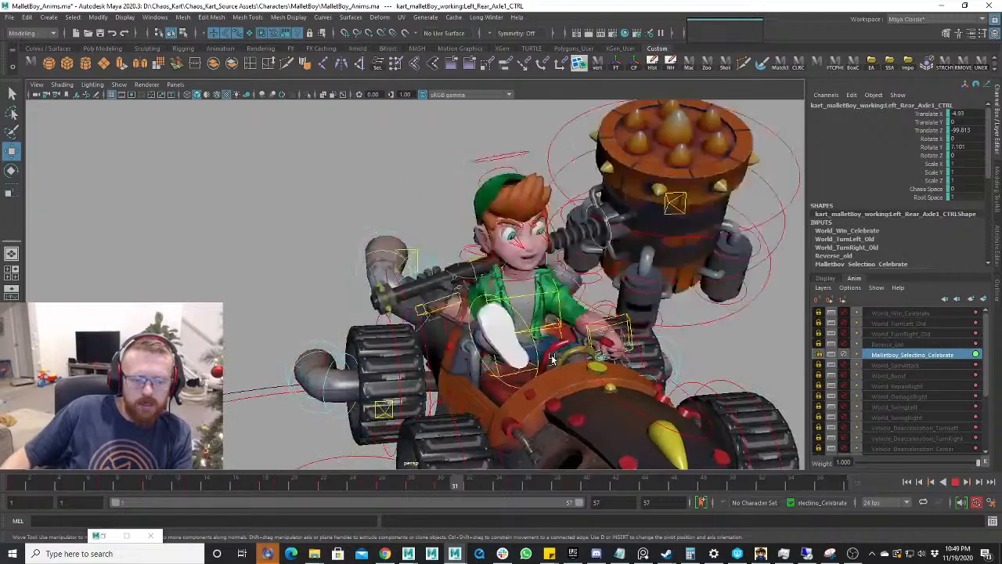
{"action": "left_click_drag", "start_coordinate": [551, 358], "coordinate": [538, 364], "text": "alt"}
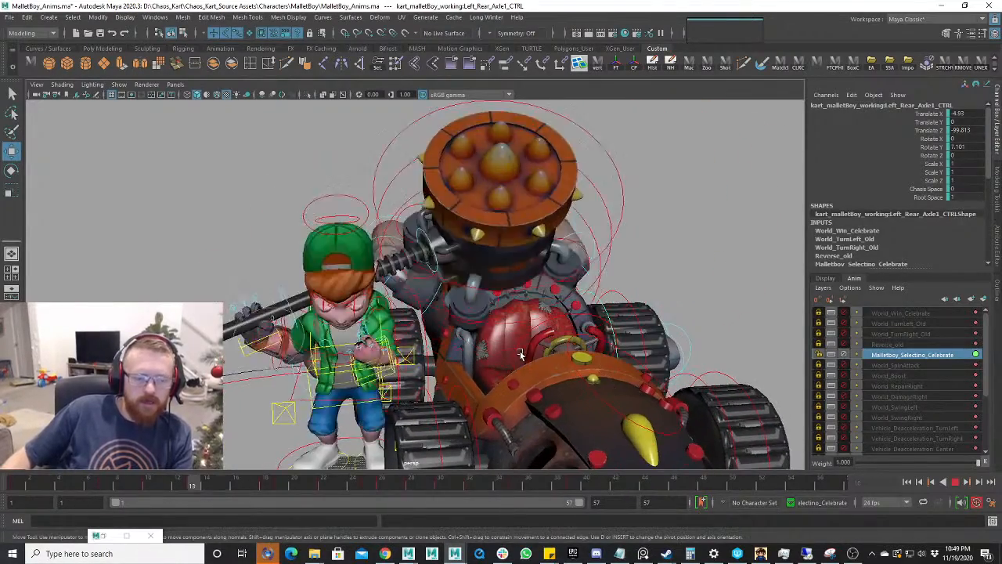
{"action": "key", "text": "Escape"}
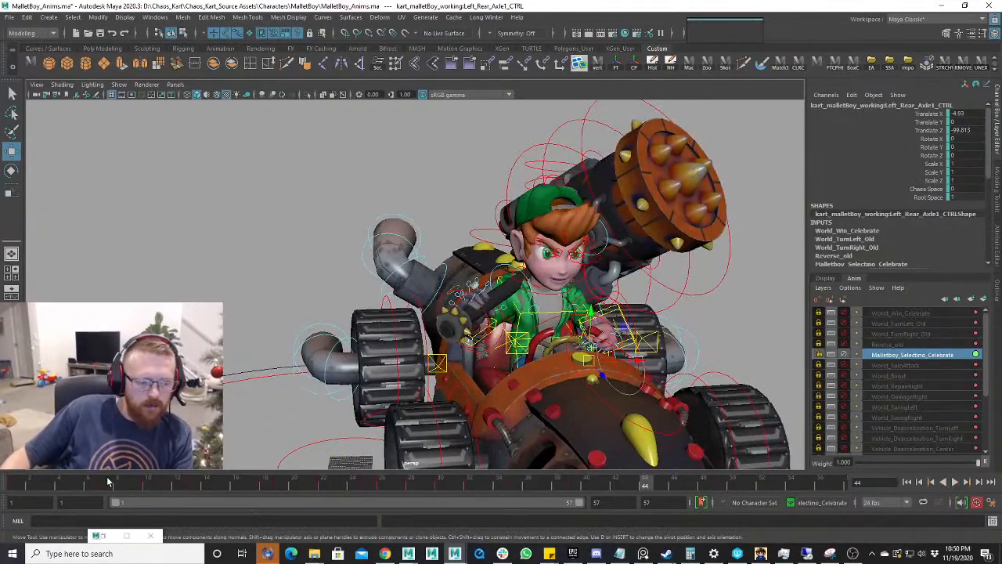
- Scrub through the character's standing pose and the mallet motion between about frames 8 and 18
{"action": "key", "text": "alt+v"}
{"action": "left_click", "coordinate": [117, 486]}
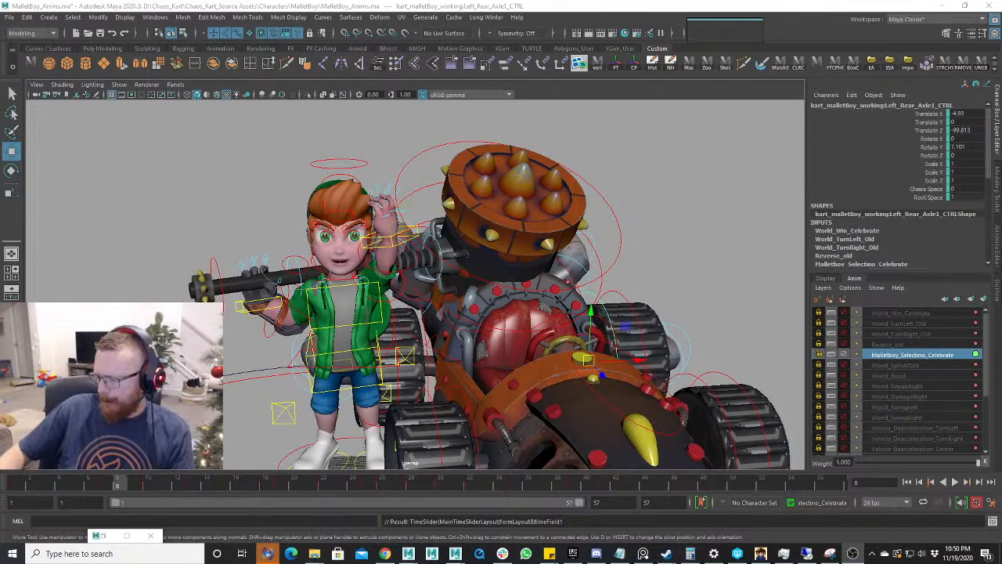
{"action": "left_click_drag", "start_coordinate": [165, 487], "coordinate": [263, 487]}
{"action": "mouse_move", "coordinate": [130, 487]}
{"action": "left_mouse_down"}
{"action": "mouse_move", "coordinate": [63, 487]}
{"action": "mouse_move", "coordinate": [204, 483]}
{"action": "mouse_move", "coordinate": [139, 486]}
{"action": "left_mouse_up"}
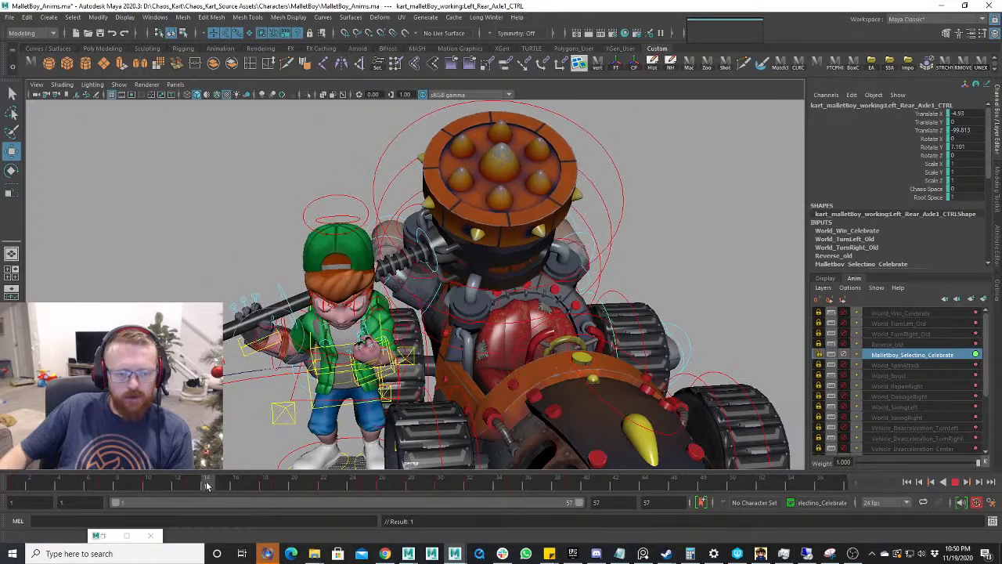
{"action": "left_click_drag", "start_coordinate": [157, 485], "coordinate": [177, 485]}
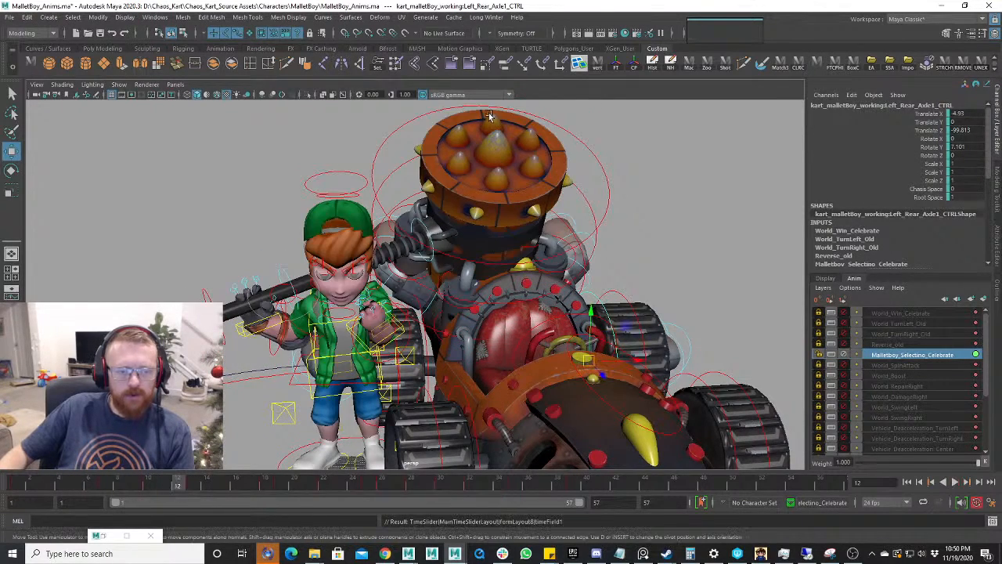
{"action": "left_click_drag", "start_coordinate": [476, 105], "coordinate": [546, 166]}
{"action": "mouse_move", "coordinate": [176, 486]}
{"action": "left_mouse_down"}
{"action": "mouse_move", "coordinate": [139, 486]}
{"action": "mouse_move", "coordinate": [194, 488]}
{"action": "left_mouse_up"}
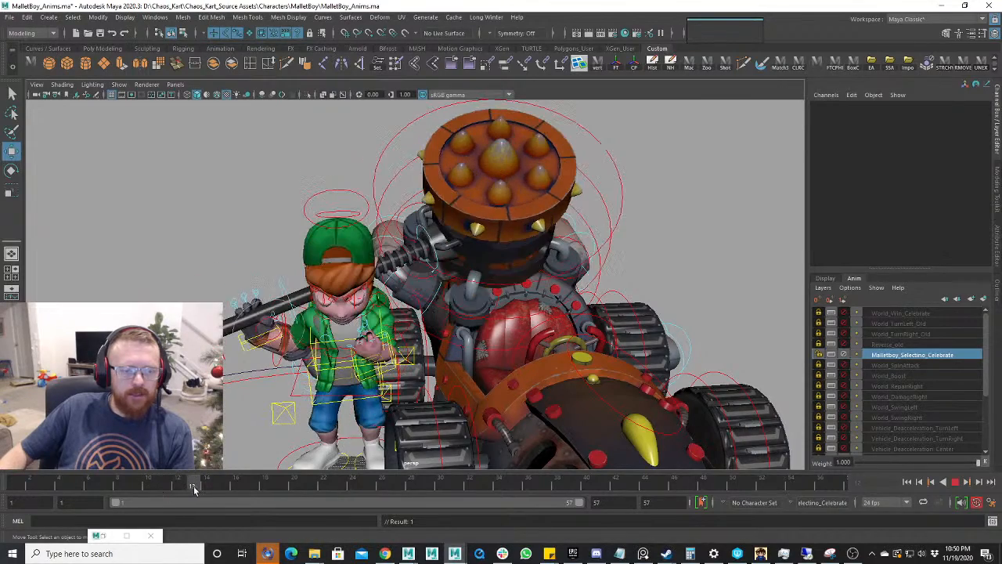
{"action": "left_click_drag", "start_coordinate": [254, 486], "coordinate": [185, 479]}
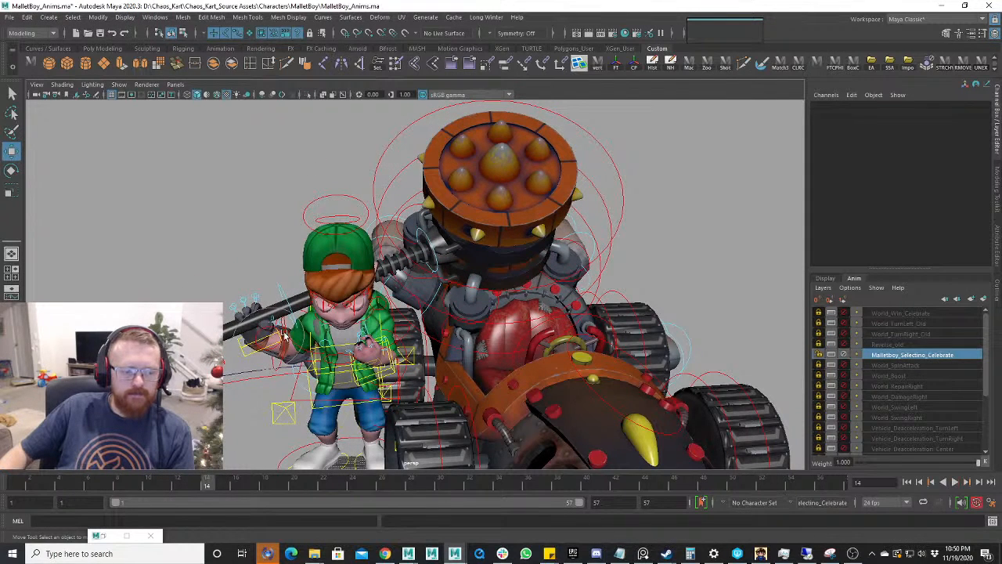
- Select the character's right arm IK control and adjust its rotation at frame 13, checking the pose from the side
{"action": "left_click", "coordinate": [278, 333]}
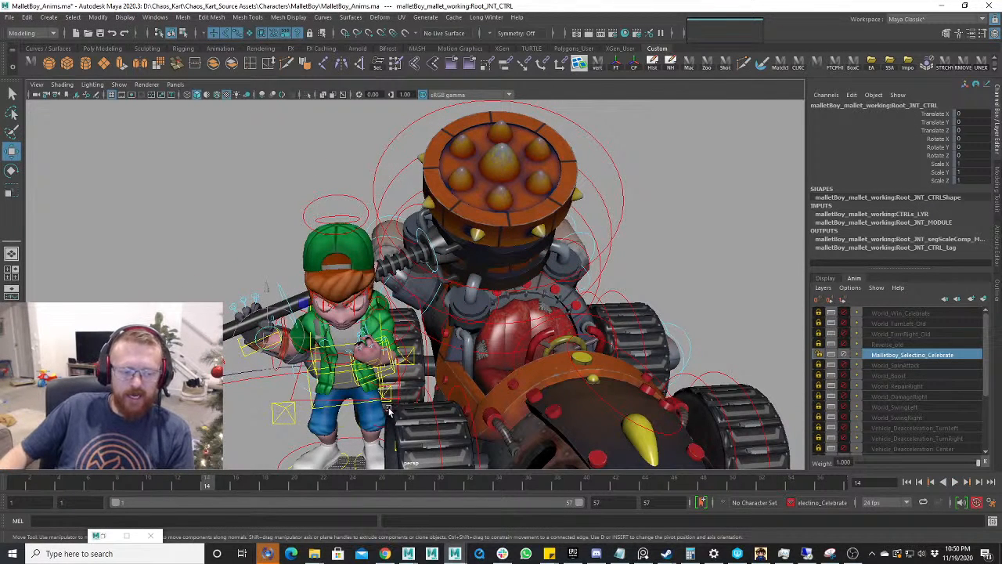
{"action": "left_click", "coordinate": [242, 356]}
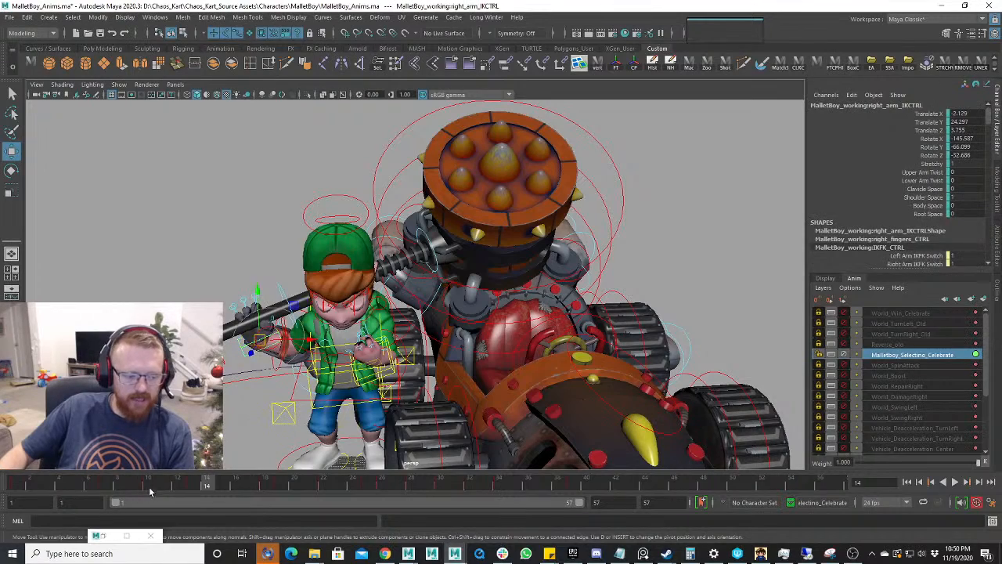
{"action": "left_click", "coordinate": [102, 487]}
{"action": "key", "text": "alt+v"}
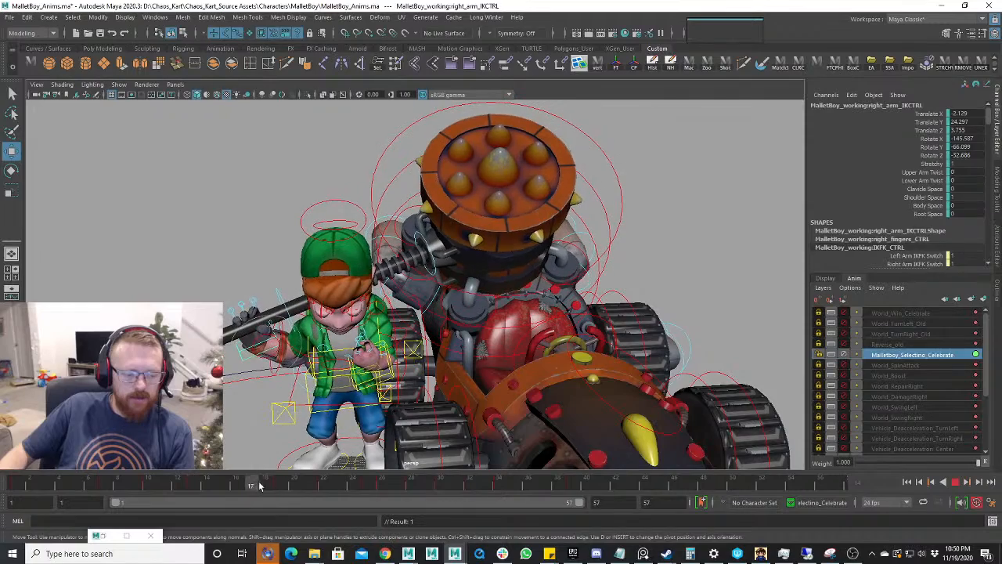
{"action": "left_click", "coordinate": [262, 485]}
{"action": "left_click", "coordinate": [195, 485]}
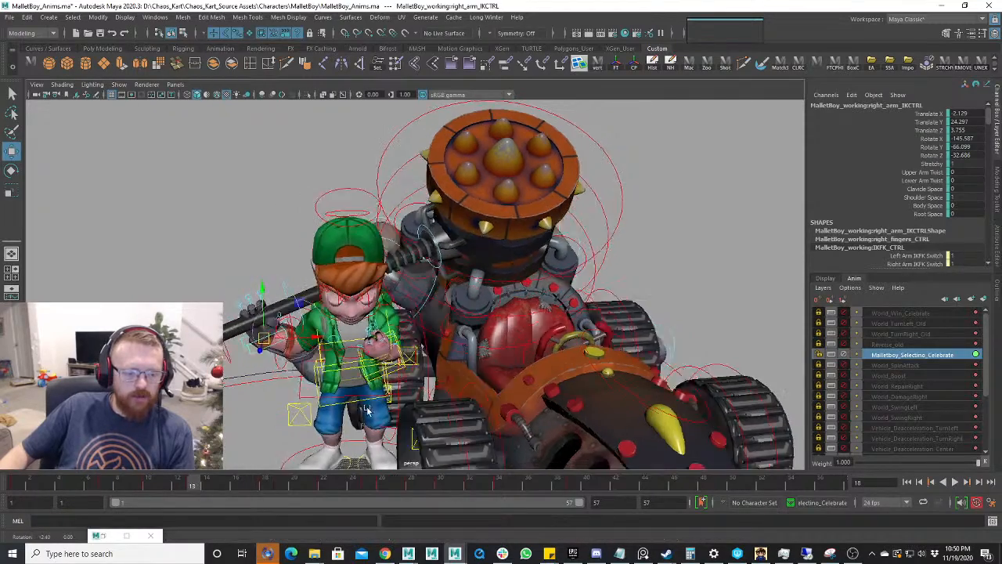
{"action": "key", "text": "e"}
{"action": "left_click_drag", "start_coordinate": [325, 358], "coordinate": [444, 380]}
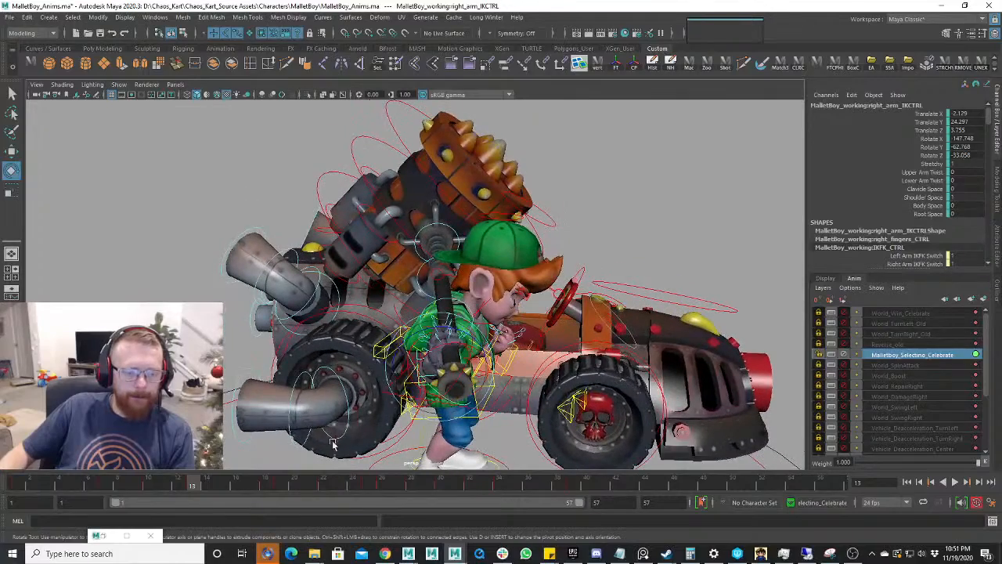
- Check the right arm and mallet motion leading into frame 13 from the side and in playback
{"action": "left_click", "coordinate": [151, 486]}
{"action": "mouse_move", "coordinate": [156, 487]}
{"action": "left_mouse_down"}
{"action": "mouse_move", "coordinate": [251, 487]}
{"action": "mouse_move", "coordinate": [171, 487]}
{"action": "mouse_move", "coordinate": [219, 488]}
{"action": "mouse_move", "coordinate": [192, 485]}
{"action": "left_mouse_up"}
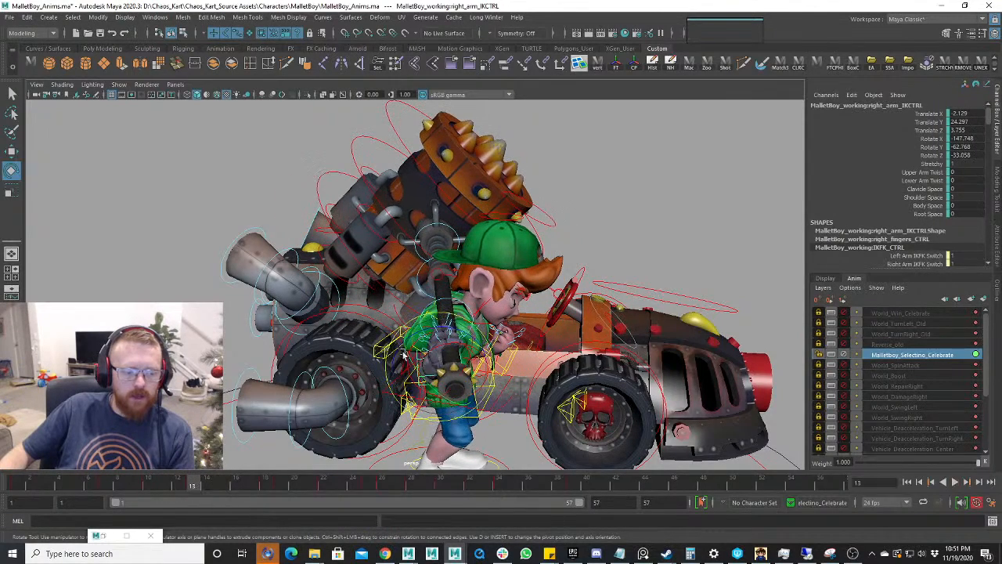
{"action": "left_click_drag", "start_coordinate": [445, 356], "coordinate": [368, 376]}
{"action": "key", "text": "alt+v"}
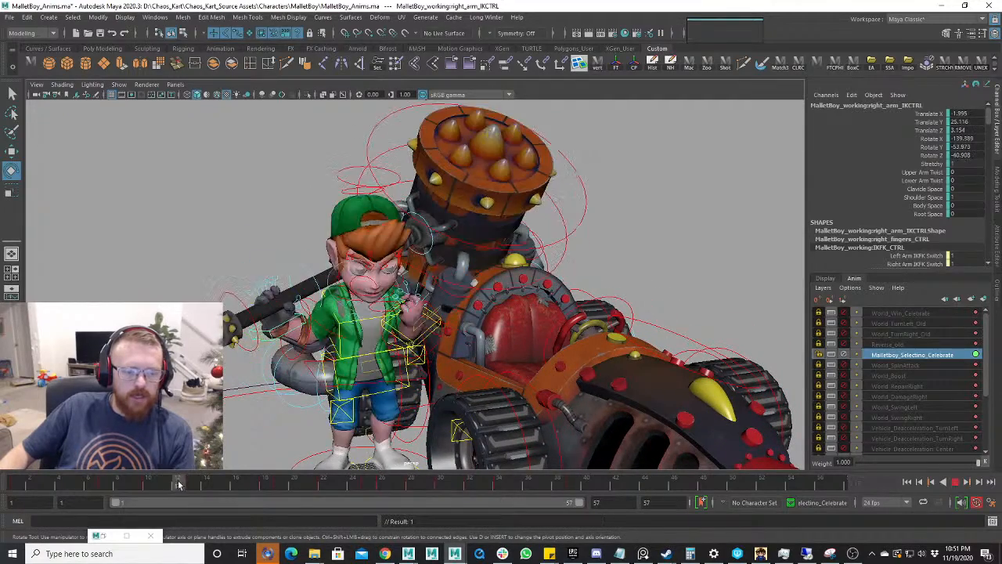
- At frame 22, move the right arm IK control to about X -5.29, Y 24.42, Z 7.08
{"action": "mouse_move", "coordinate": [154, 489]}
{"action": "left_mouse_down"}
{"action": "mouse_move", "coordinate": [137, 488]}
{"action": "mouse_move", "coordinate": [324, 485]}
{"action": "mouse_move", "coordinate": [235, 502]}
{"action": "mouse_move", "coordinate": [309, 498]}
{"action": "mouse_move", "coordinate": [216, 502]}
{"action": "mouse_move", "coordinate": [274, 496]}
{"action": "mouse_move", "coordinate": [263, 485]}
{"action": "mouse_move", "coordinate": [323, 489]}
{"action": "left_mouse_up"}
{"action": "left_click_drag", "start_coordinate": [529, 427], "coordinate": [501, 417], "text": "alt"}
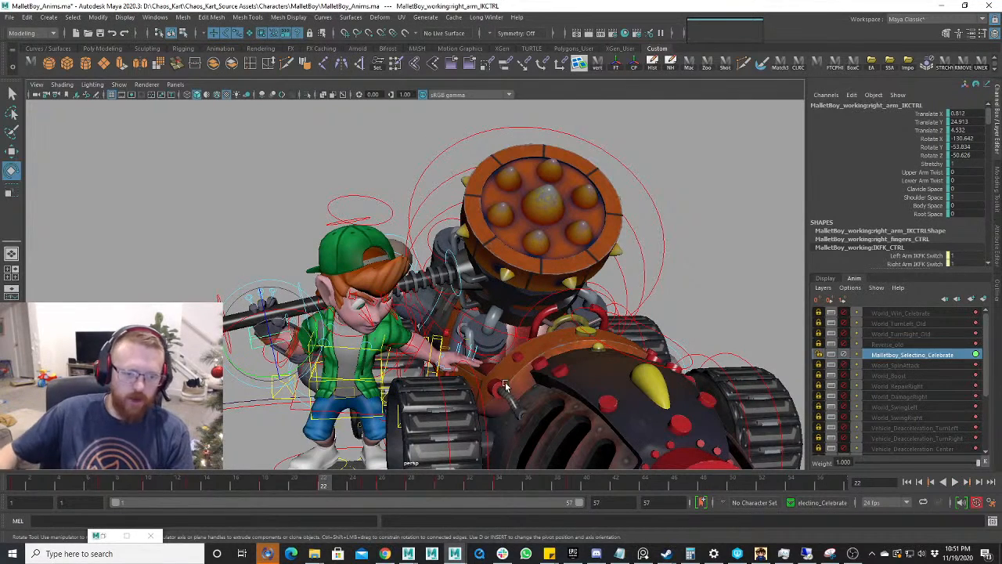
{"action": "left_click_drag", "start_coordinate": [501, 417], "coordinate": [538, 347], "text": "alt"}
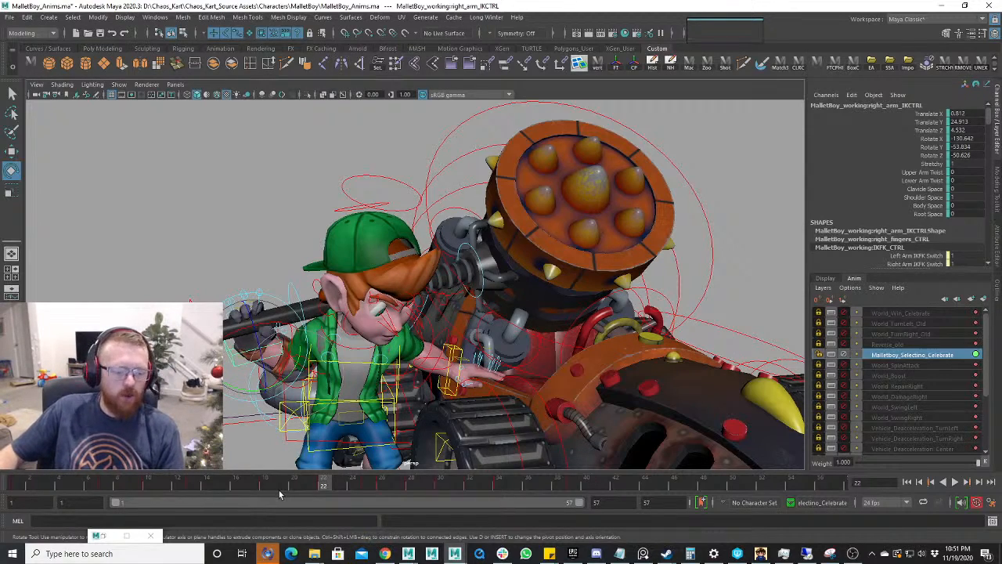
{"action": "left_click_drag", "start_coordinate": [332, 425], "coordinate": [591, 317], "text": "alt"}
{"action": "left_click_drag", "start_coordinate": [494, 330], "coordinate": [520, 327], "text": "alt"}
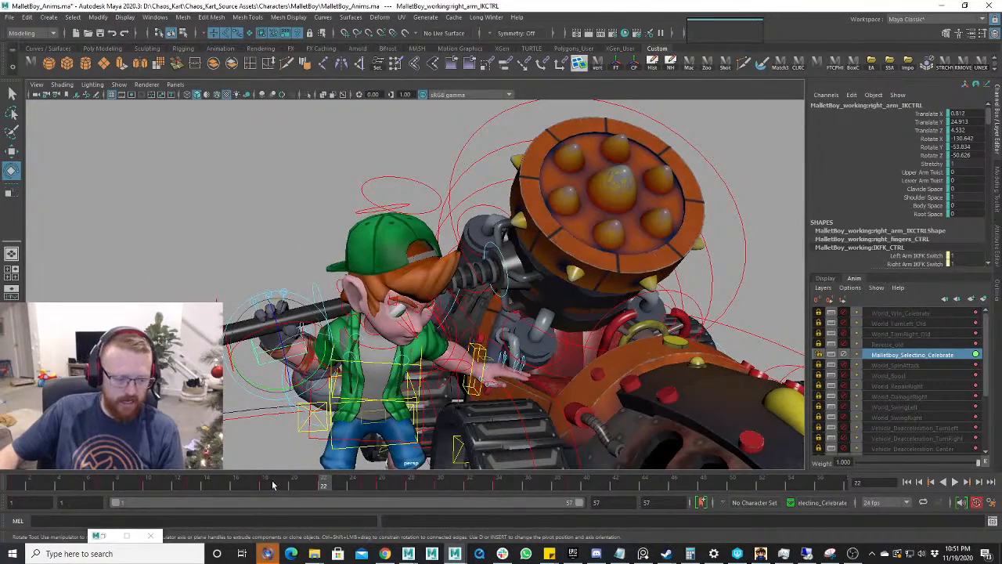
{"action": "left_click_drag", "start_coordinate": [272, 485], "coordinate": [322, 485]}
{"action": "key", "text": "w"}
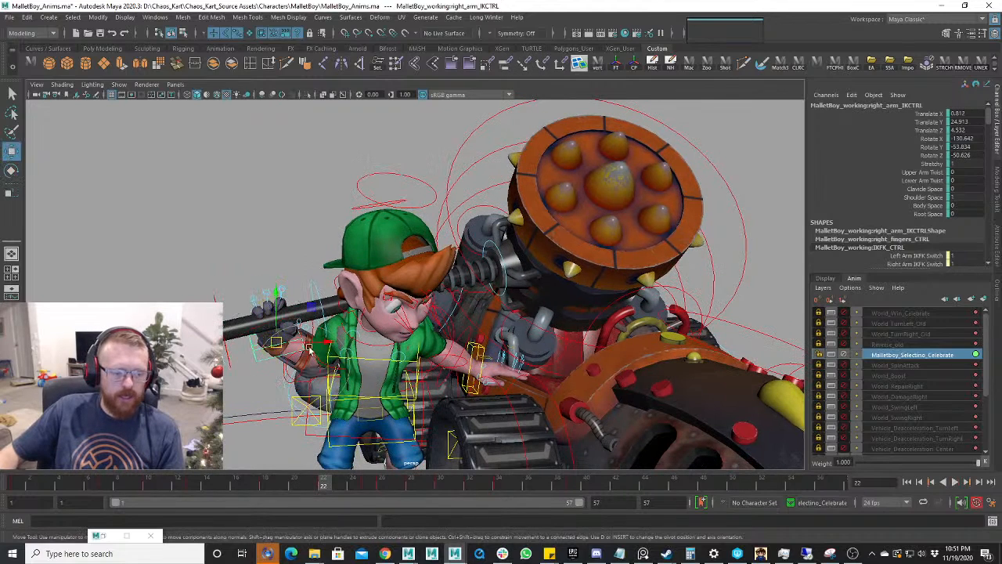
{"action": "left_click_drag", "start_coordinate": [322, 332], "coordinate": [312, 341]}
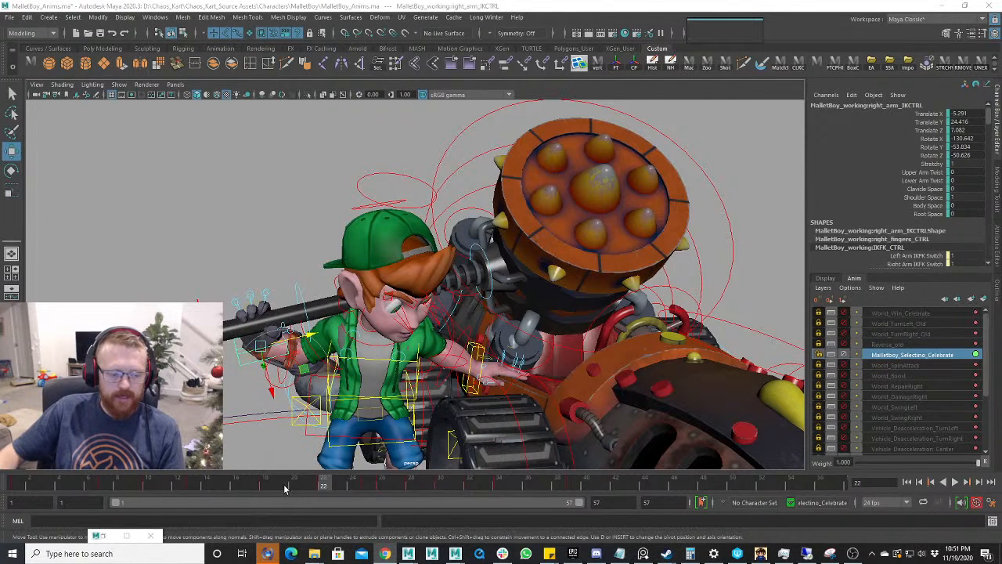
- At frame 22, rotate the right arm IK control to about -138.6, -47.4, -40.4 and move it to about -3.52, 21.25, 14.34
{"action": "left_click_drag", "start_coordinate": [285, 489], "coordinate": [317, 487]}
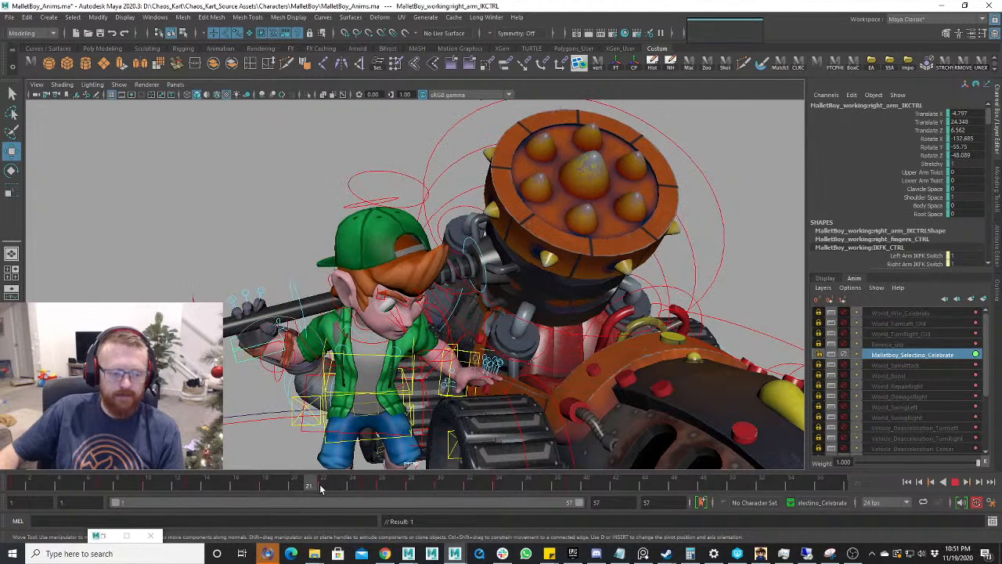
{"action": "left_click", "coordinate": [325, 488]}
{"action": "key", "text": "e"}
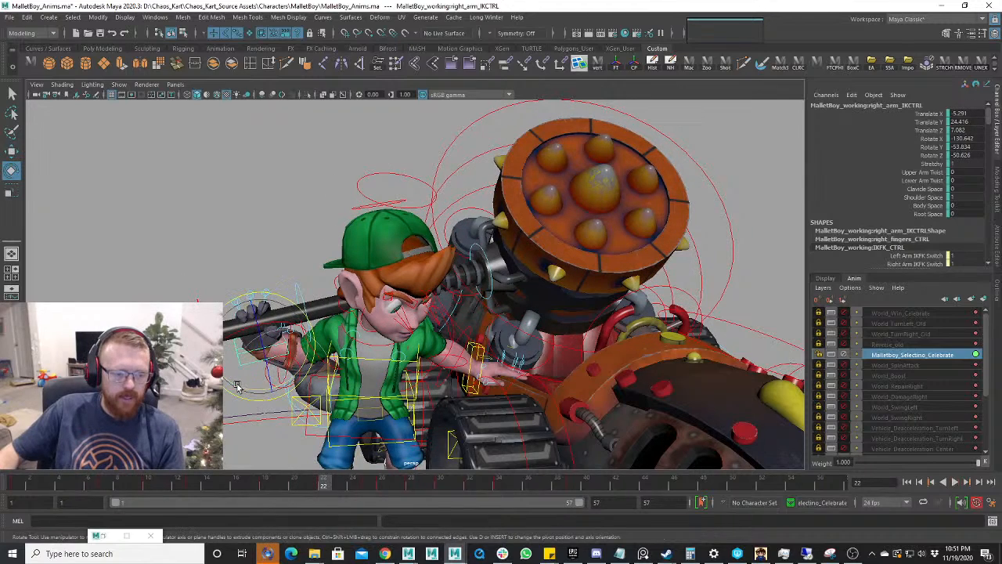
{"action": "left_click_drag", "start_coordinate": [237, 385], "coordinate": [246, 392]}
{"action": "key", "text": "w"}
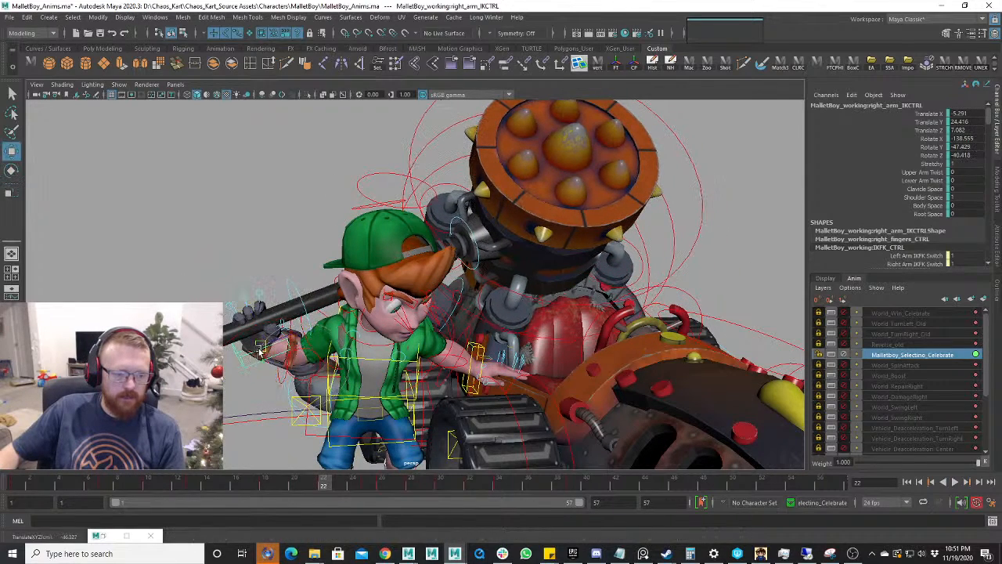
{"action": "left_click_drag", "start_coordinate": [260, 351], "coordinate": [406, 378]}
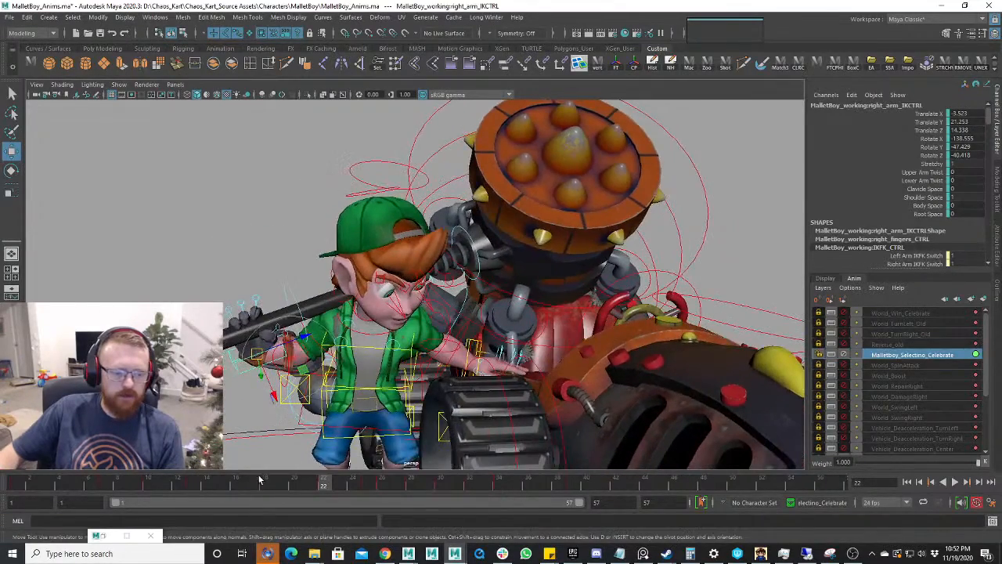
- At frame 28, move the right arm IK control to about -7.36, 26.22, -0.21 and rotate it to about -126.3, -59.6, -54.6
{"action": "left_click_drag", "start_coordinate": [263, 482], "coordinate": [411, 483]}
{"action": "mouse_move", "coordinate": [393, 193]}
{"action": "left_mouse_down"}
{"action": "mouse_move", "coordinate": [376, 176]}
{"action": "mouse_move", "coordinate": [404, 200]}
{"action": "mouse_move", "coordinate": [408, 191]}
{"action": "left_mouse_up"}
{"action": "key", "text": "e"}
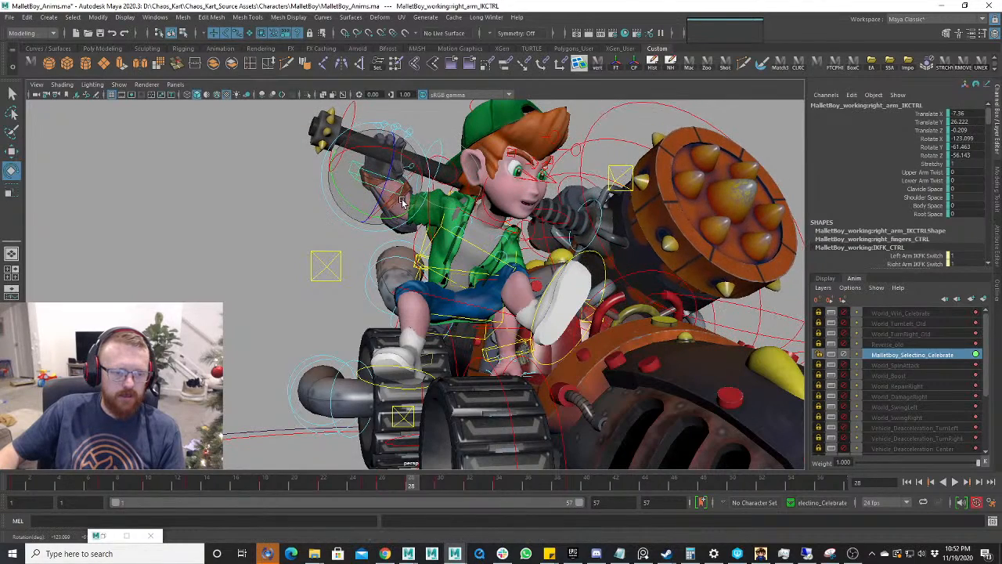
- At frame 26, rotate the right arm IK control to about -120.3, -59.4, -61.7 and move it to about -8.92, 26.78, 3.42
{"action": "left_click", "coordinate": [383, 481]}
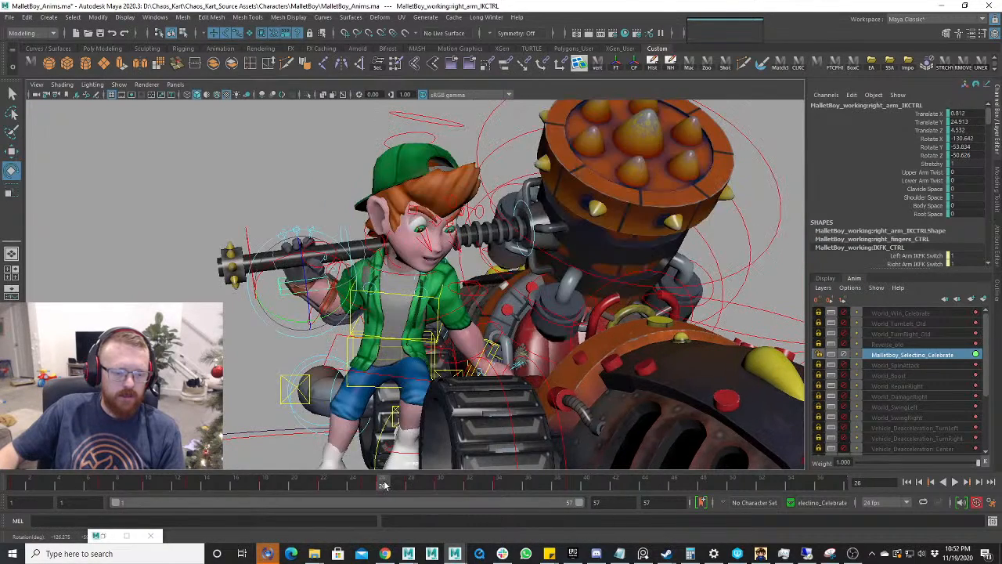
{"action": "key", "text": "alt+v"}
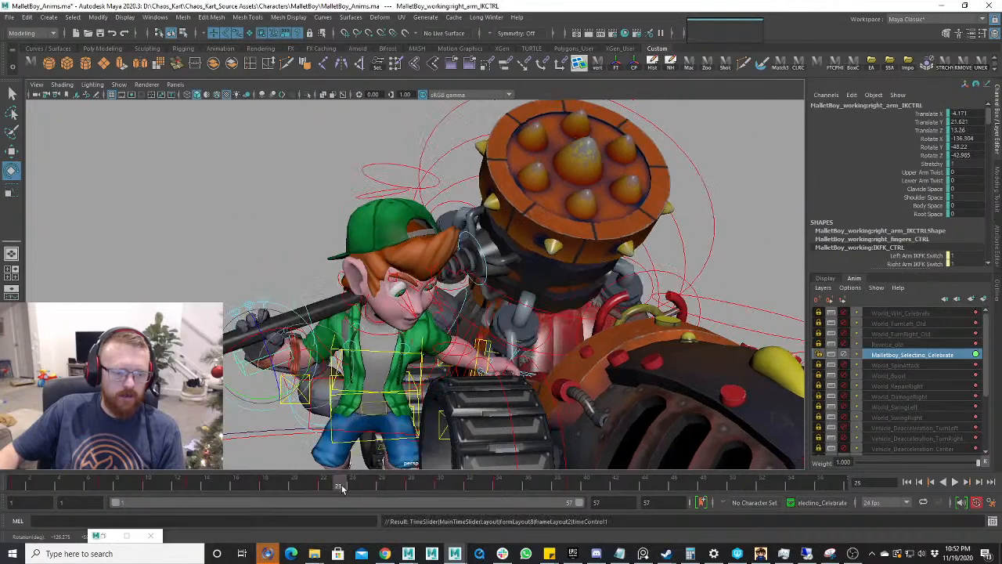
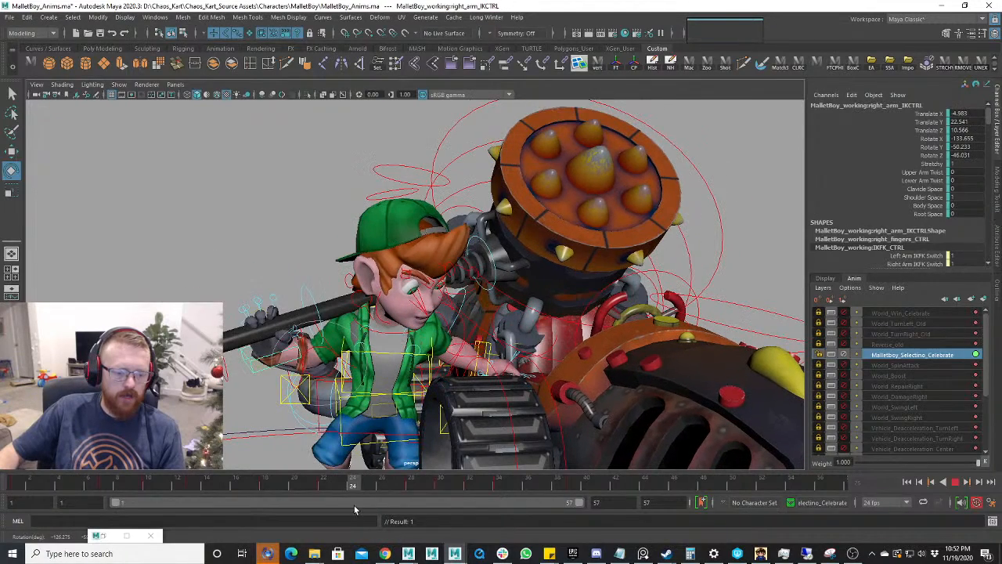
{"action": "left_click", "coordinate": [354, 487]}
{"action": "left_click_drag", "start_coordinate": [353, 487], "coordinate": [381, 486]}
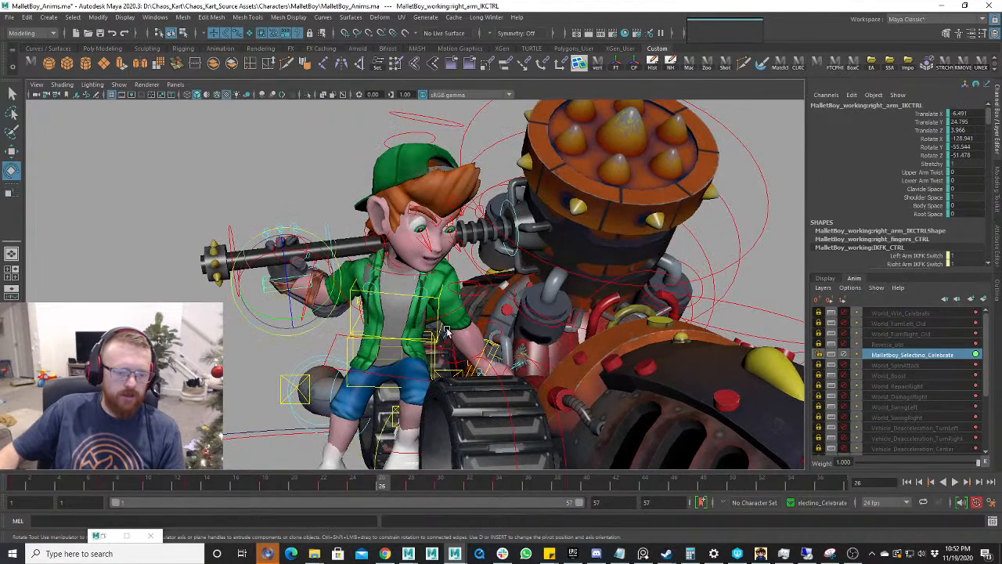
{"action": "left_click_drag", "start_coordinate": [325, 296], "coordinate": [286, 287]}
{"action": "key", "text": "w"}
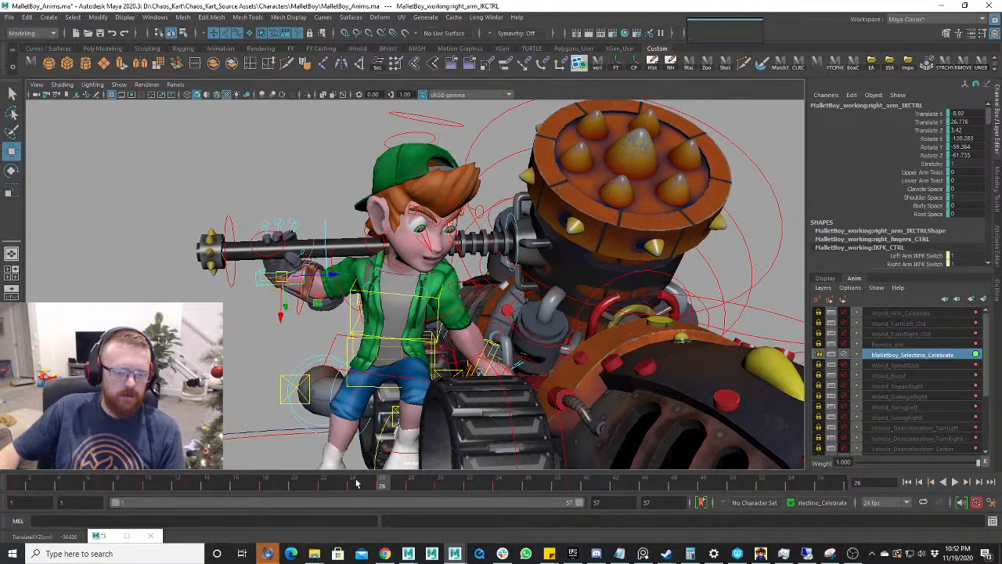
- Check frames 24 to 26 and lower the right arm IK control at frame 26 to about -8.43, 24.11, 4.54
{"action": "left_click_drag", "start_coordinate": [356, 483], "coordinate": [379, 485]}
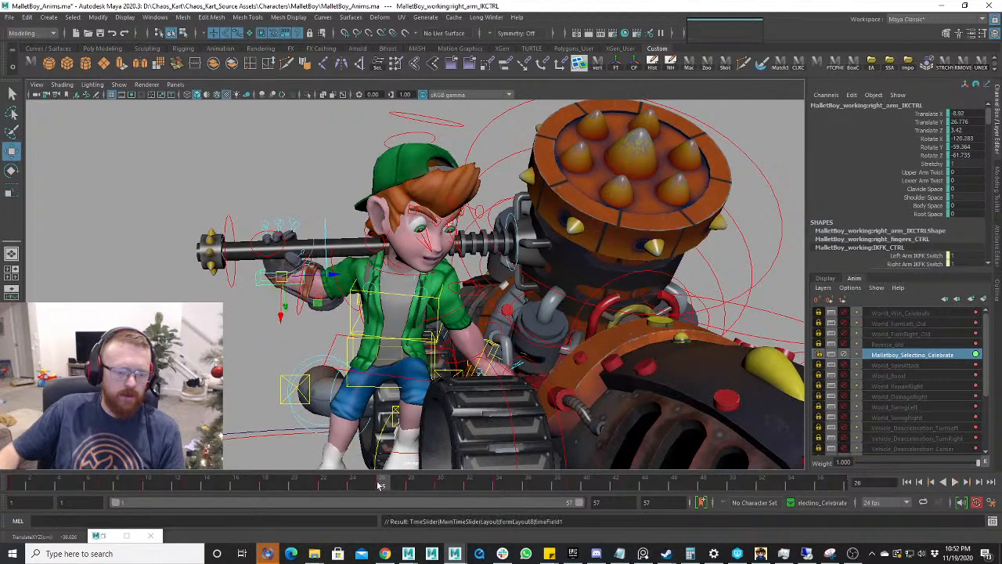
{"action": "left_click", "coordinate": [372, 485]}
{"action": "left_click", "coordinate": [383, 485]}
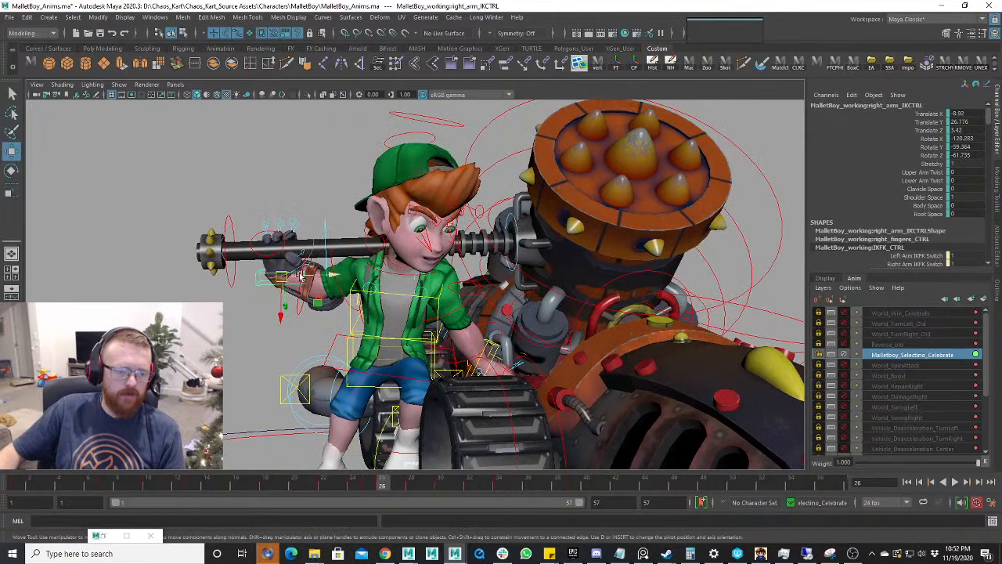
{"action": "left_click_drag", "start_coordinate": [284, 284], "coordinate": [286, 288]}
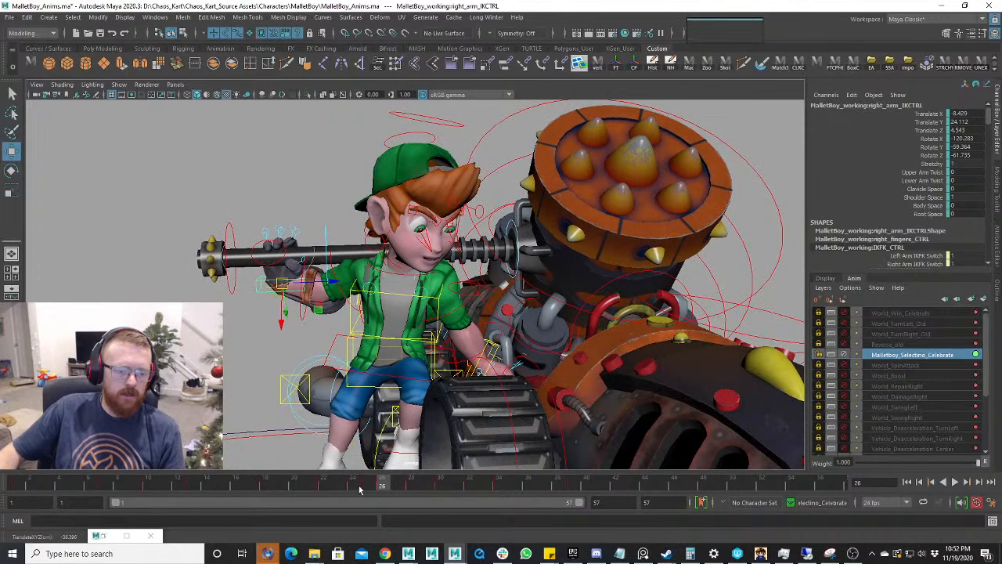
- Check the motion in playback and rotate the right arm IK control at frame 26 to about -111.5, -45.5, -72.7
{"action": "left_click", "coordinate": [371, 486]}
{"action": "key", "text": "alt+v"}
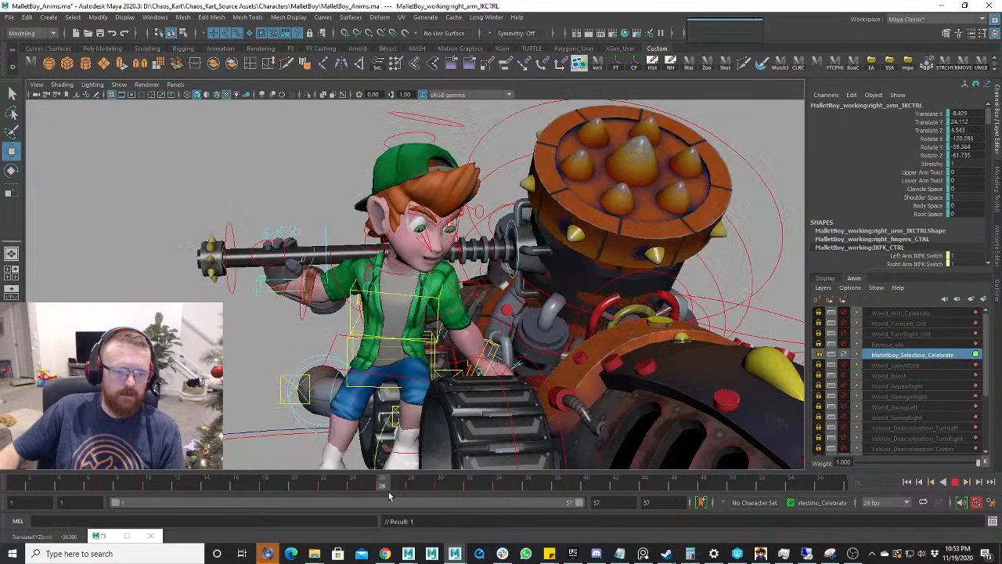
{"action": "key", "text": "alt+v"}
{"action": "key", "text": "e"}
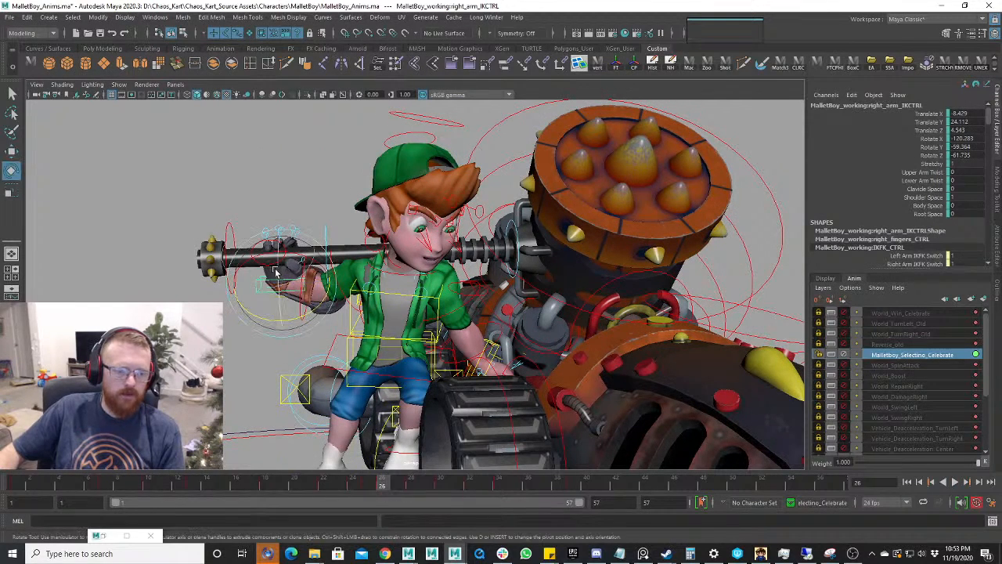
{"action": "left_click_drag", "start_coordinate": [279, 272], "coordinate": [283, 288]}
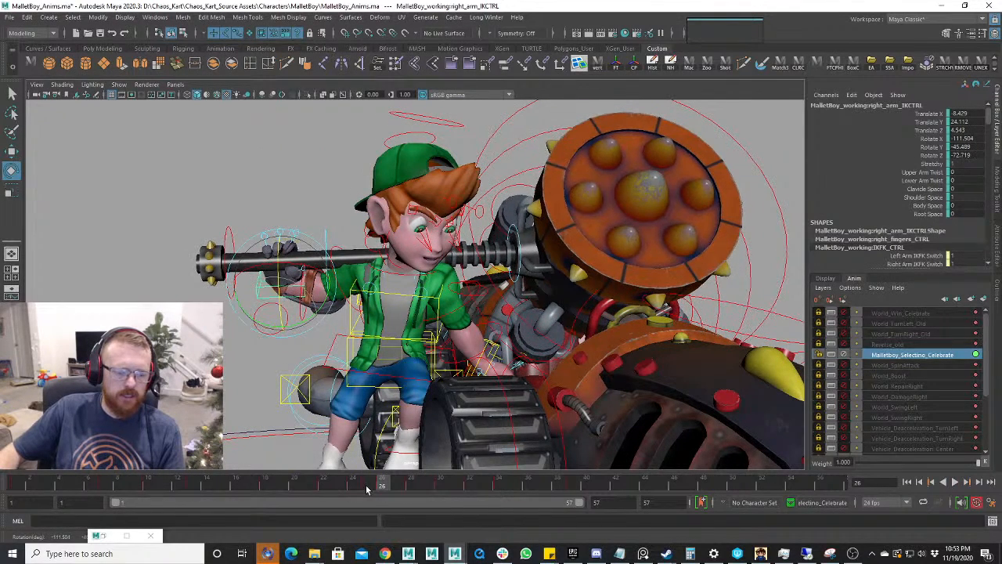
- Step back and forth between frames 24 and 28 to examine how the right arm and mallet move
{"action": "left_click", "coordinate": [366, 489]}
{"action": "left_click", "coordinate": [352, 489]}
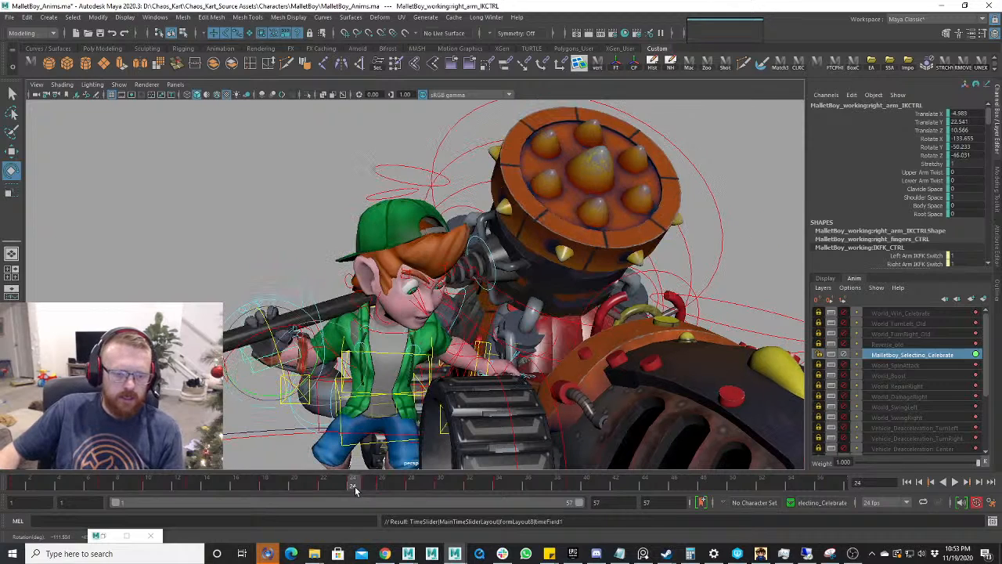
{"action": "key", "text": "alt+period"}
{"action": "key", "text": "alt+period"}
{"action": "key", "text": "alt+period"}
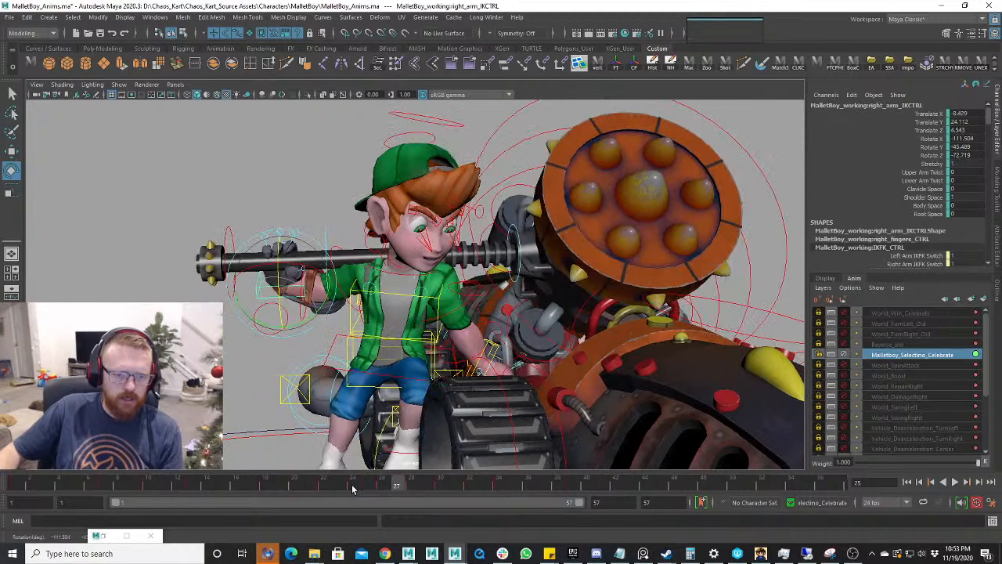
{"action": "key", "text": "alt+period"}
{"action": "key", "text": "alt+comma"}
{"action": "key", "text": "alt+comma"}
{"action": "key", "text": "alt+comma"}
{"action": "key", "text": "alt+comma"}
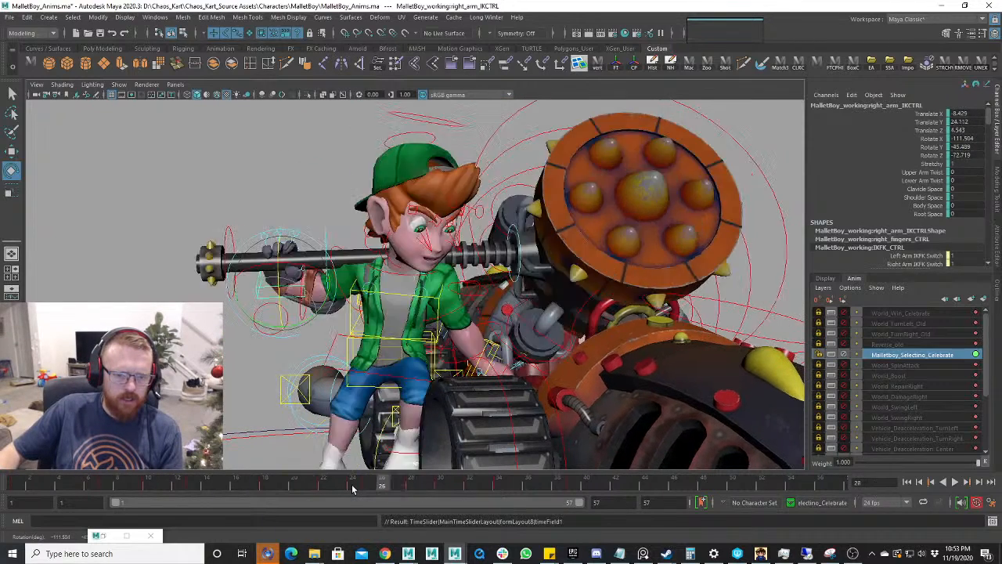
{"action": "key", "text": "alt+period"}
{"action": "key", "text": "alt+period"}
{"action": "key", "text": "alt+period"}
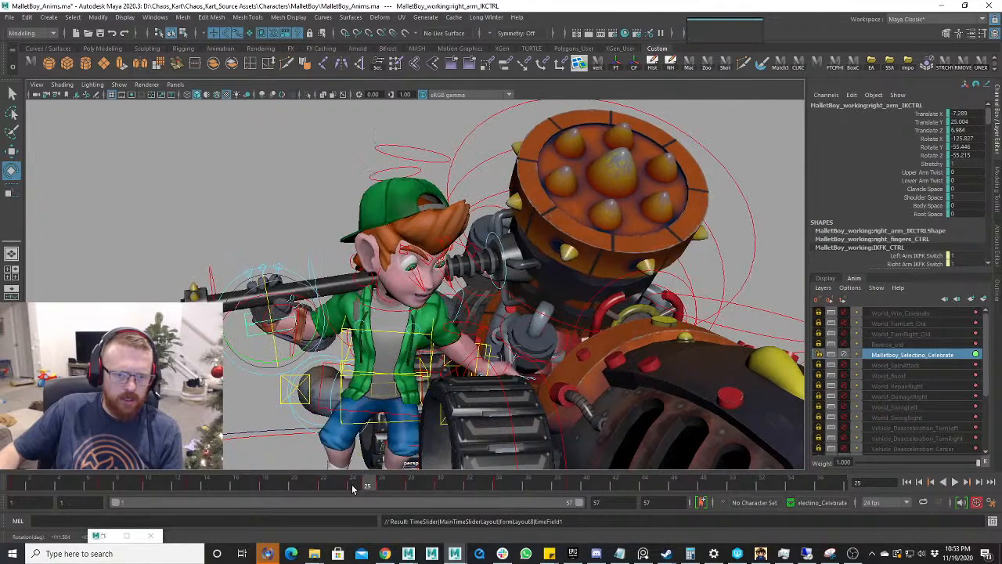
- At frame 26, refine the right arm IK control's rotation to about -118.7, -44.8, -69.4 and check the frames up to 30
{"action": "key", "text": "alt+comma"}
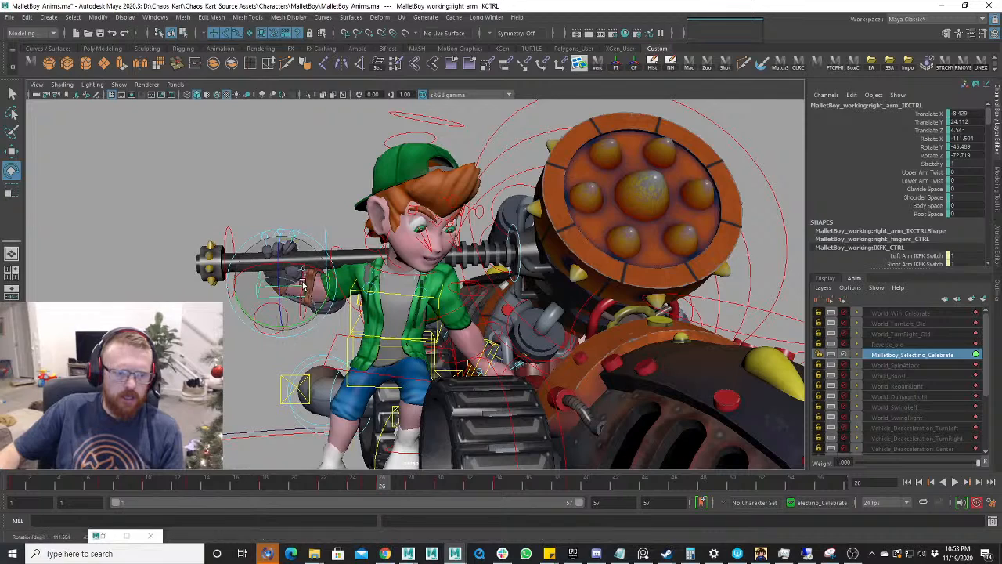
{"action": "left_click_drag", "start_coordinate": [295, 291], "coordinate": [307, 288]}
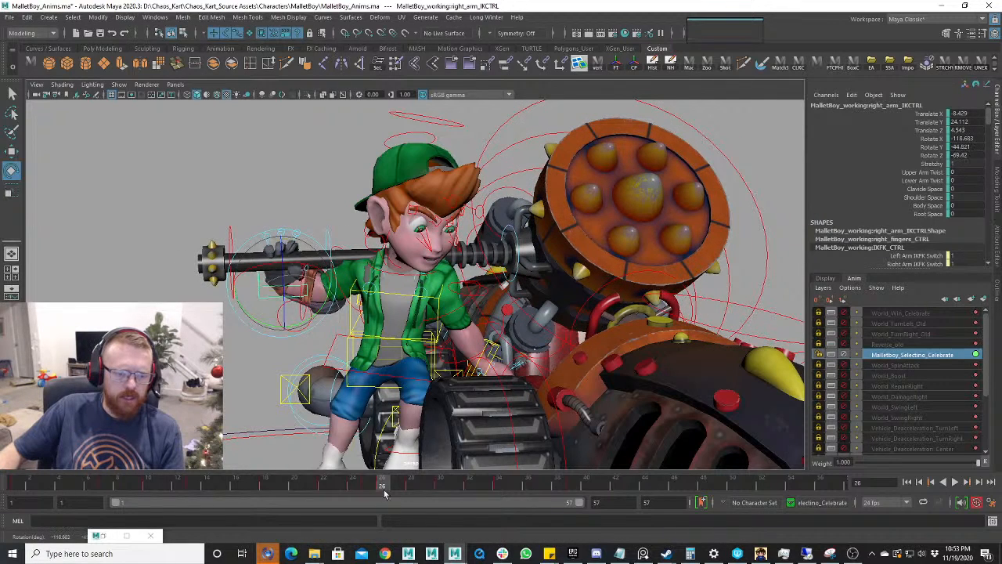
{"action": "mouse_move", "coordinate": [383, 492]}
{"action": "left_mouse_down"}
{"action": "mouse_move", "coordinate": [354, 489]}
{"action": "mouse_move", "coordinate": [423, 489]}
{"action": "mouse_move", "coordinate": [417, 501]}
{"action": "mouse_move", "coordinate": [444, 506]}
{"action": "left_mouse_up"}
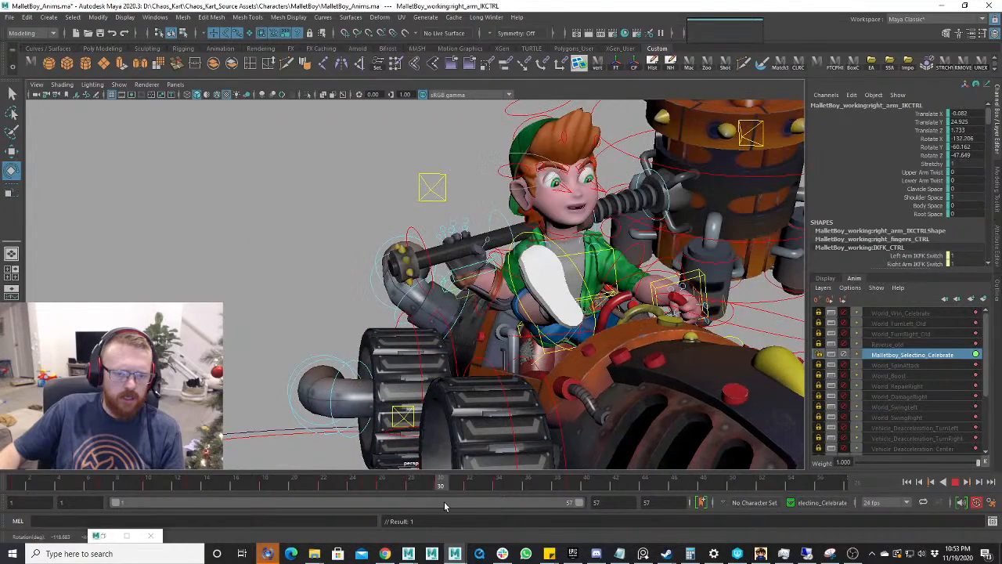
- At frame 30, rotate the right arm IK control to about -116.6, -62.5, -70.4, move it to about -0.38, 31.39, 1.80, and play back
{"action": "scroll", "coordinate": [511, 367], "scroll_direction": "down", "scroll_amount": 3}
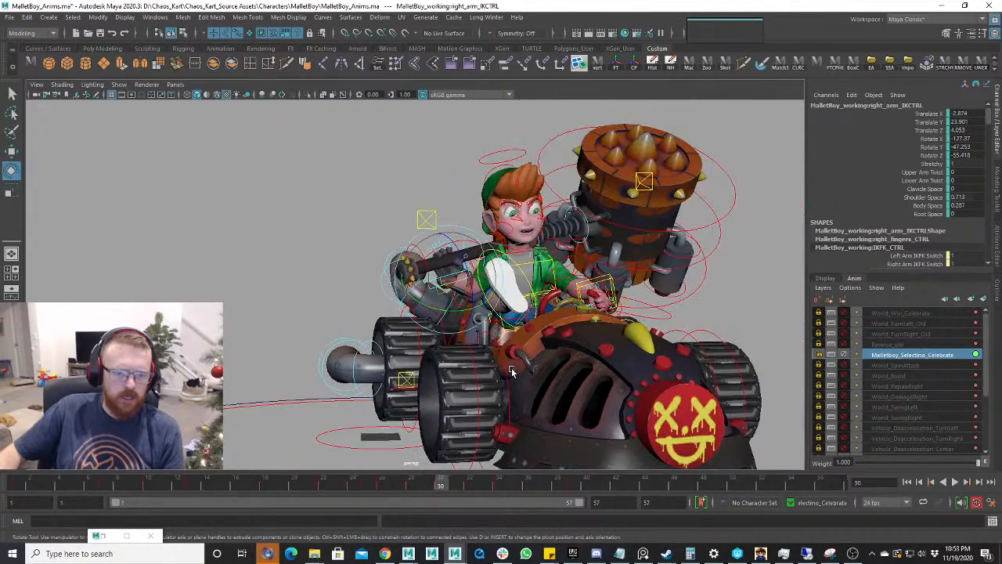
{"action": "key", "text": "ctrl+z"}
{"action": "left_click_drag", "start_coordinate": [555, 356], "coordinate": [504, 330], "text": "alt"}
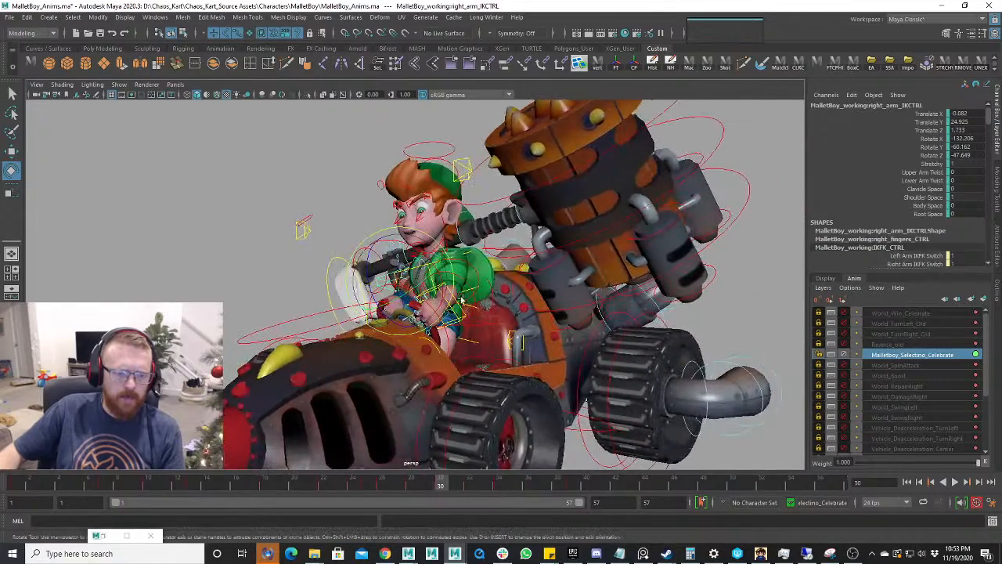
{"action": "left_click_drag", "start_coordinate": [429, 272], "coordinate": [405, 260]}
{"action": "key", "text": "w"}
{"action": "left_click_drag", "start_coordinate": [368, 328], "coordinate": [458, 329], "text": "alt"}
{"action": "left_click", "coordinate": [407, 483]}
{"action": "key", "text": "alt+v"}
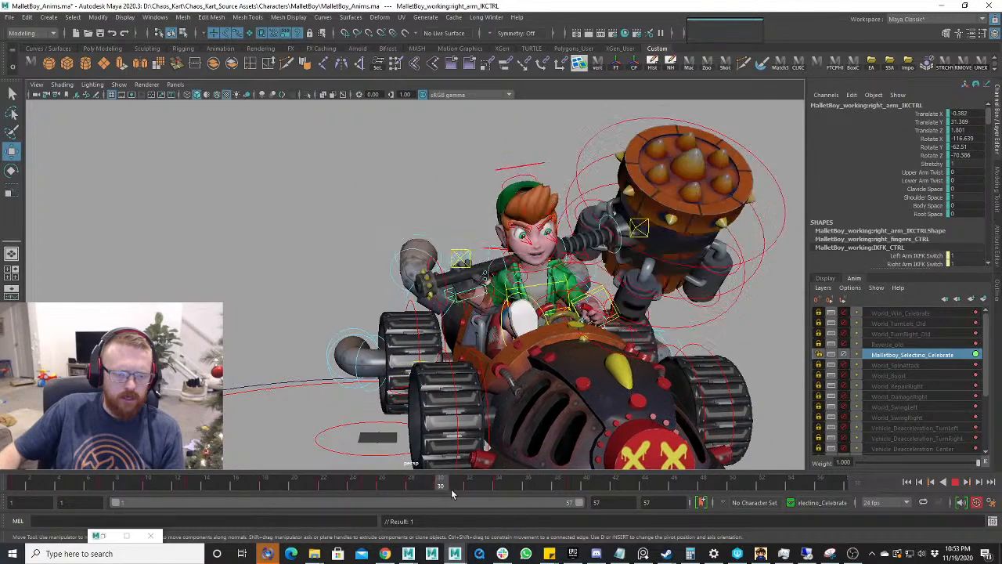
- At frame 30, rotate the right arm IK control to about -104.0, -31.0, -87.1 and move it to about 0.84, 34.21, -0.55, checking playback
{"action": "mouse_move", "coordinate": [451, 488]}
{"action": "left_mouse_down"}
{"action": "mouse_move", "coordinate": [504, 493]}
{"action": "mouse_move", "coordinate": [425, 502]}
{"action": "mouse_move", "coordinate": [444, 501]}
{"action": "left_mouse_up"}
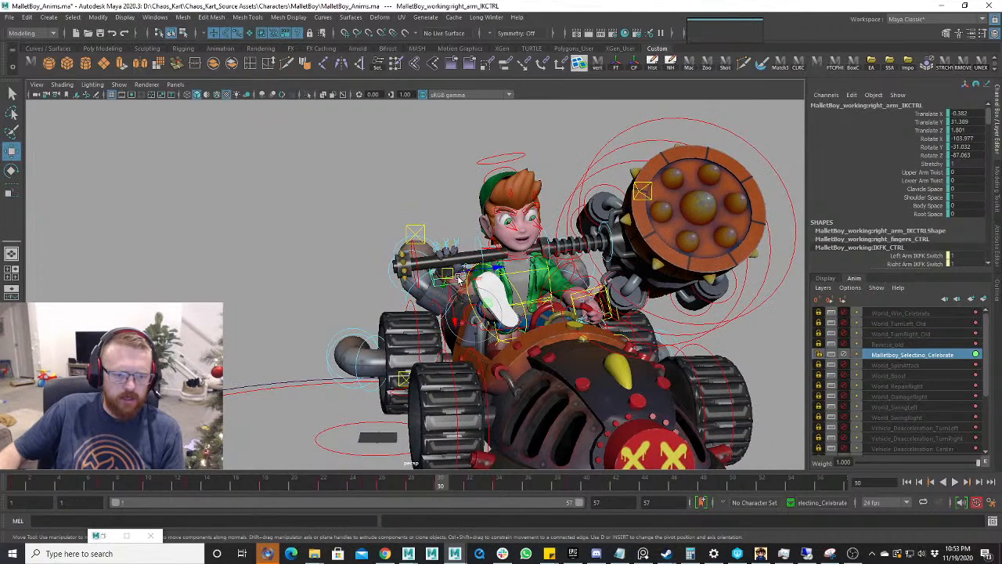
{"action": "left_click_drag", "start_coordinate": [458, 278], "coordinate": [445, 271]}
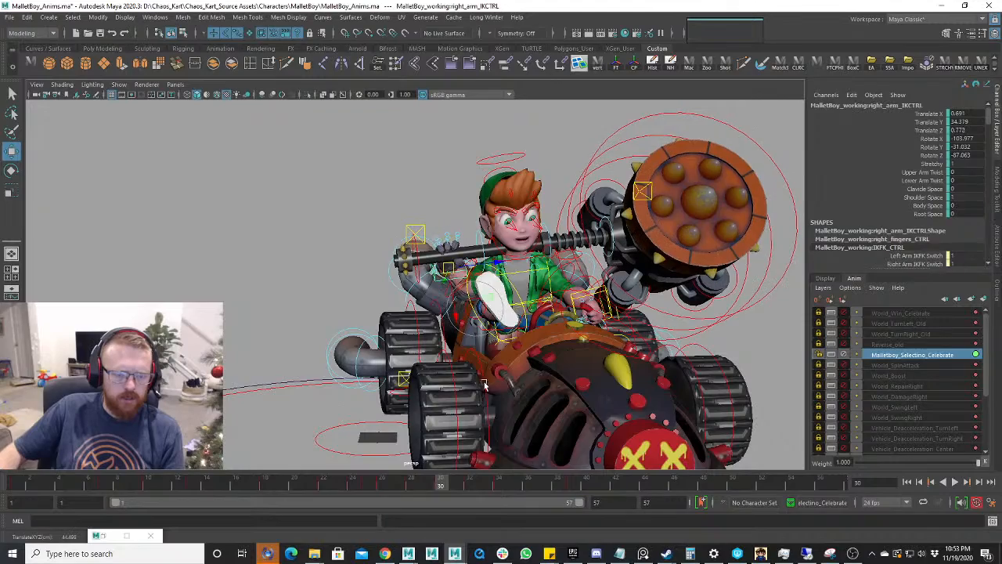
{"action": "left_click_drag", "start_coordinate": [480, 313], "coordinate": [580, 298], "text": "alt"}
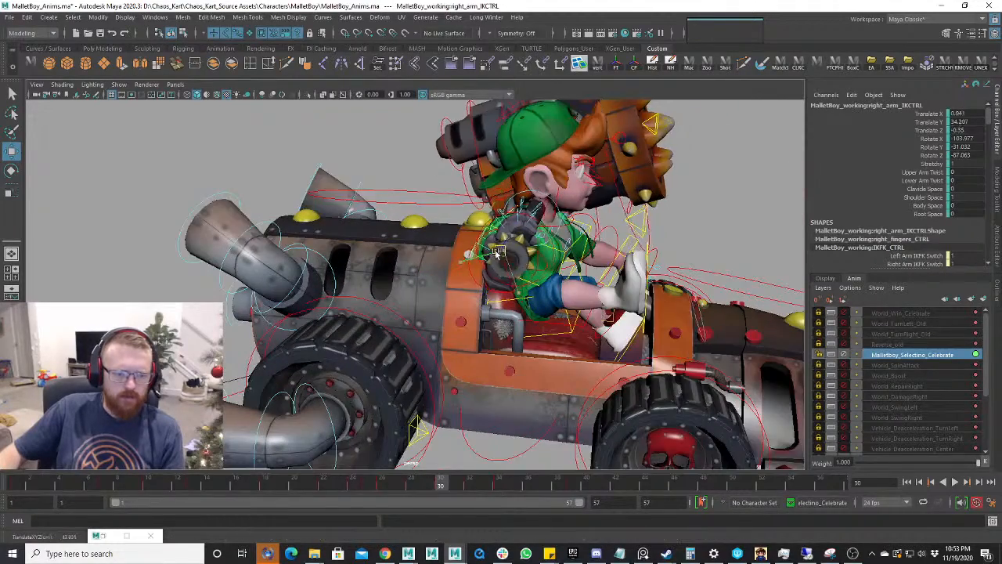
{"action": "left_click_drag", "start_coordinate": [485, 252], "coordinate": [305, 257], "text": "alt"}
{"action": "middle_click_drag", "start_coordinate": [434, 254], "coordinate": [399, 237], "text": "alt"}
{"action": "left_click_drag", "start_coordinate": [399, 237], "coordinate": [478, 244], "text": "alt"}
{"action": "key", "text": "alt+v"}
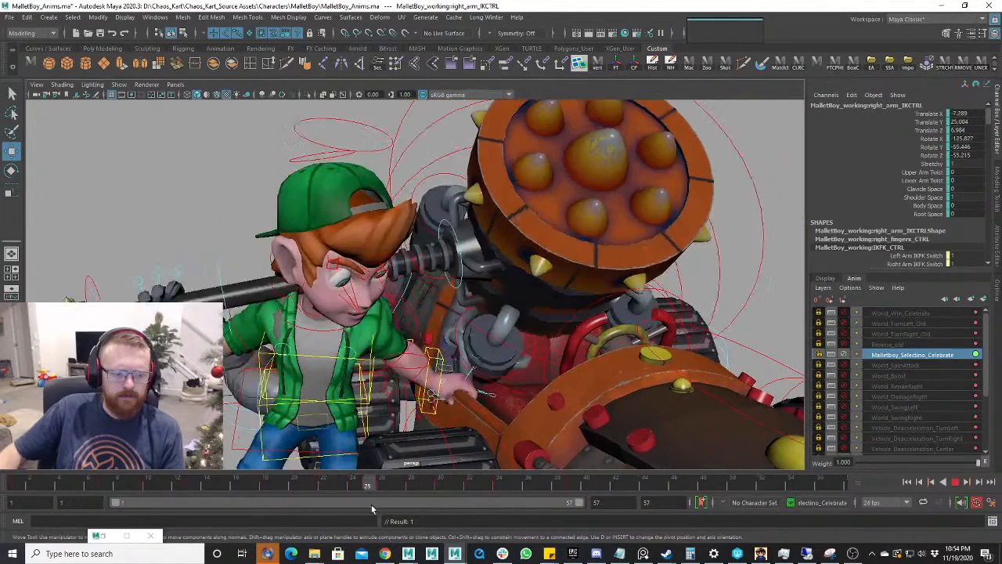
{"action": "mouse_move", "coordinate": [523, 513]}
{"action": "left_mouse_down"}
{"action": "mouse_move", "coordinate": [574, 512]}
{"action": "mouse_move", "coordinate": [501, 523]}
{"action": "mouse_move", "coordinate": [225, 520]}
{"action": "mouse_move", "coordinate": [320, 518]}
{"action": "mouse_move", "coordinate": [242, 520]}
{"action": "mouse_move", "coordinate": [295, 522]}
{"action": "left_mouse_up"}
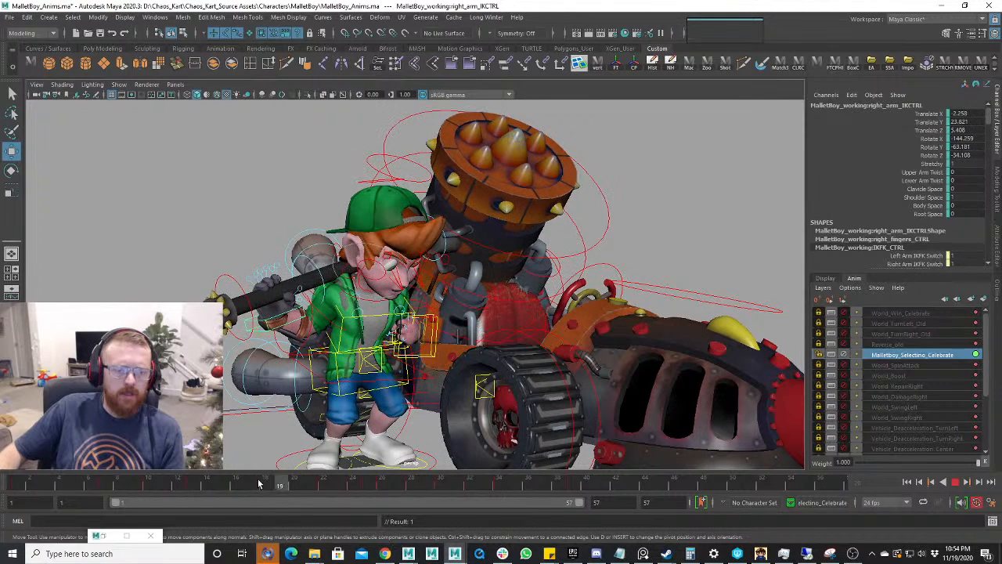
- Compare frames 18 to 20 and rotate the right arm IK control at frame 19 to about -139.1, -61.0, -39.9
{"action": "mouse_move", "coordinate": [268, 481]}
{"action": "left_mouse_down"}
{"action": "mouse_move", "coordinate": [294, 483]}
{"action": "mouse_move", "coordinate": [265, 482]}
{"action": "left_mouse_up"}
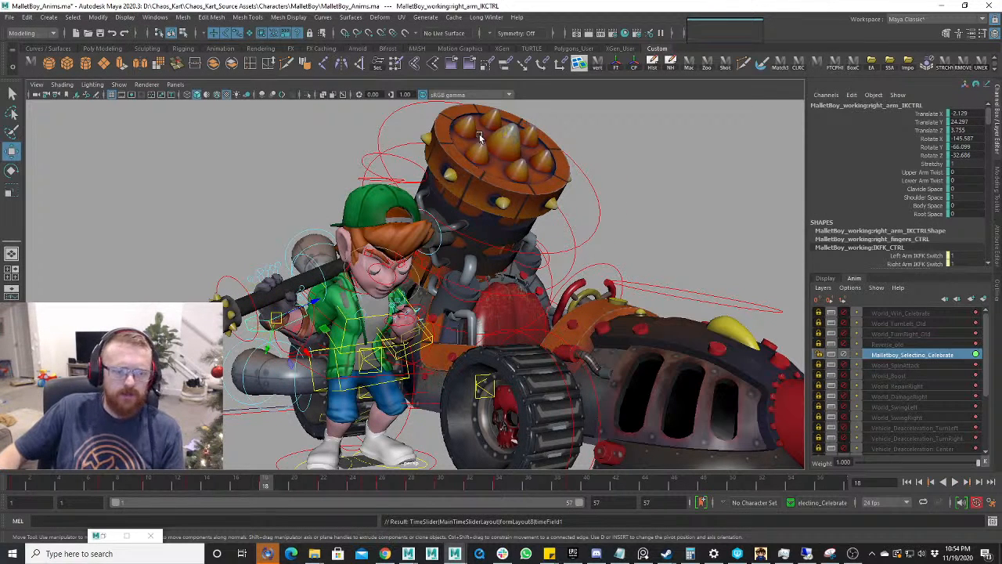
{"action": "left_click", "coordinate": [286, 482]}
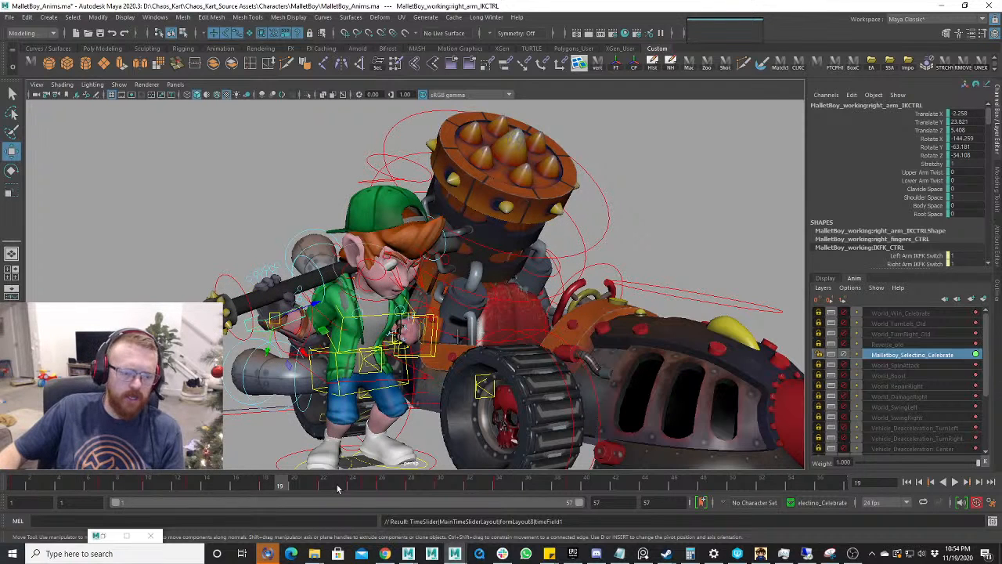
{"action": "left_click_drag", "start_coordinate": [289, 486], "coordinate": [293, 486]}
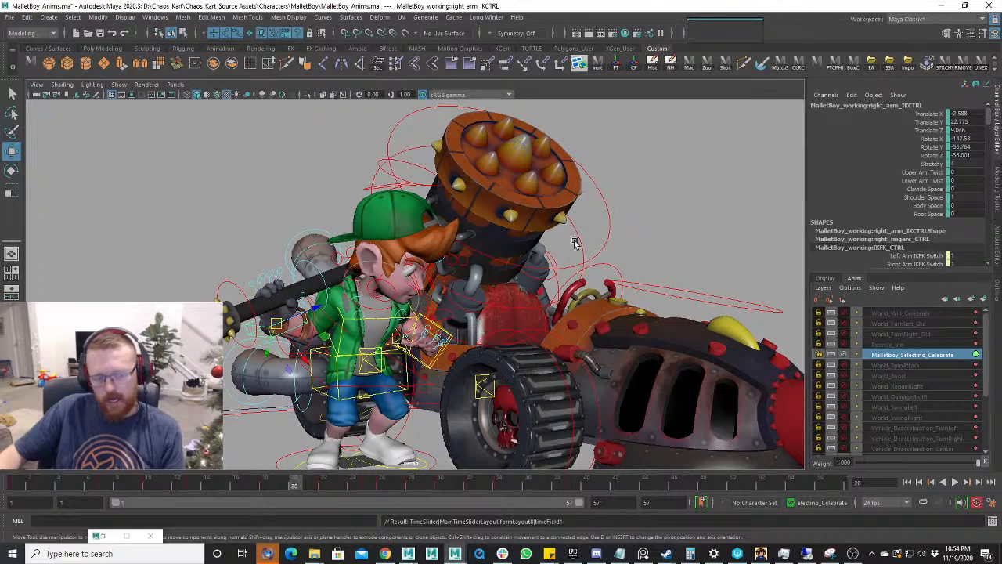
{"action": "left_click", "coordinate": [267, 486]}
{"action": "left_click", "coordinate": [280, 486]}
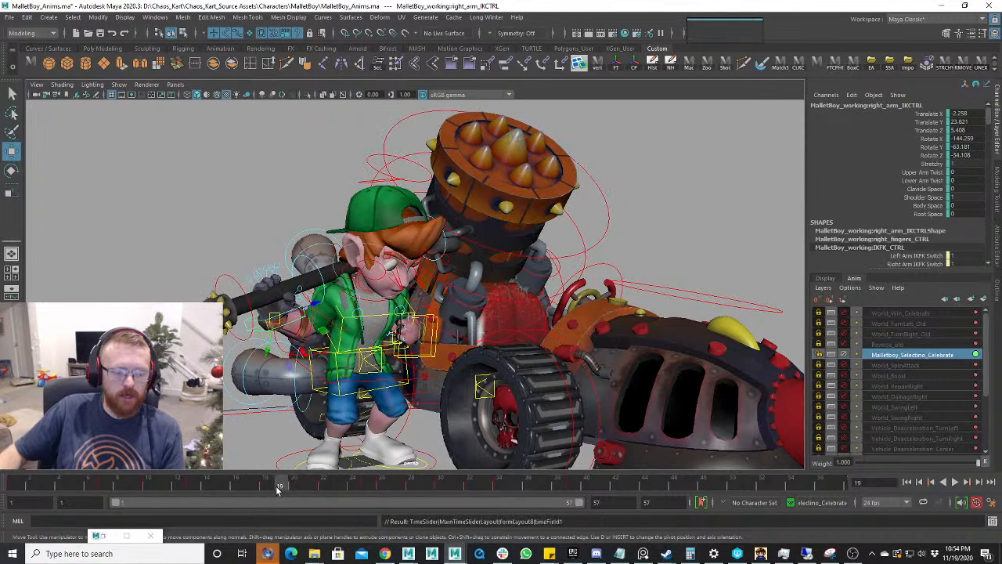
{"action": "key", "text": "e"}
{"action": "left_click_drag", "start_coordinate": [293, 297], "coordinate": [298, 300]}
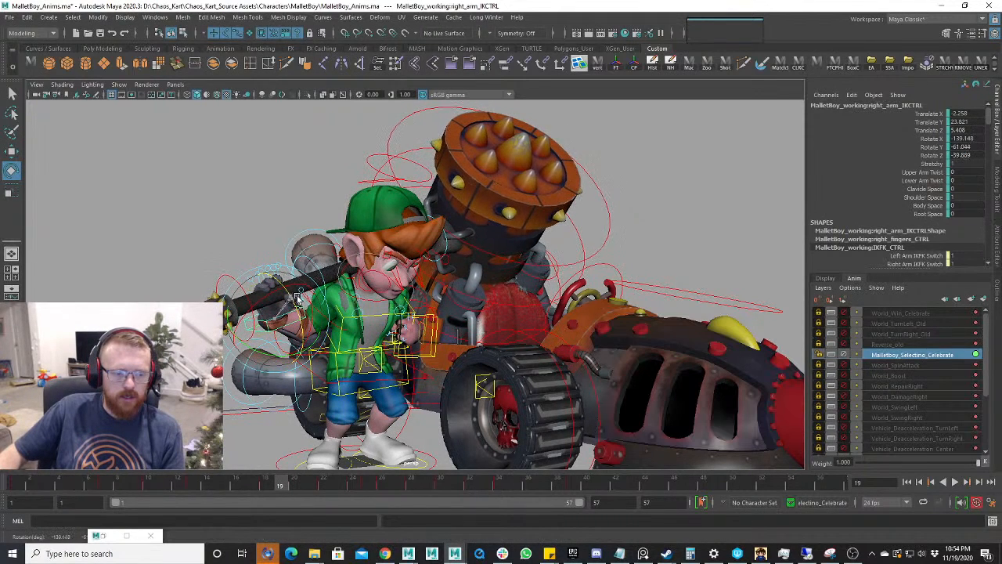
- Play back the animation from the three-quarter and front views to check the right arm and mallet motion
{"action": "key", "text": "alt+v"}
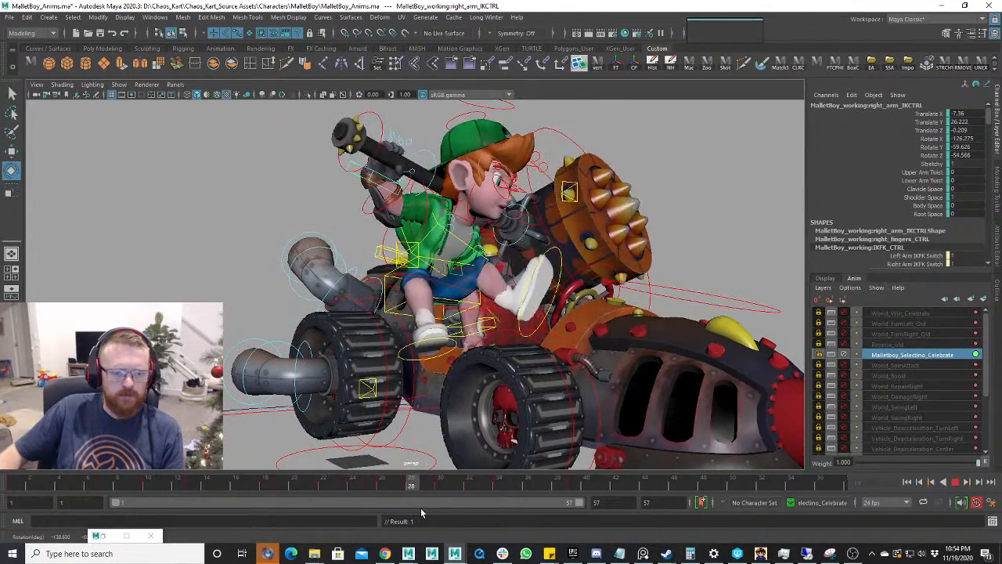
{"action": "key", "text": "alt+v"}
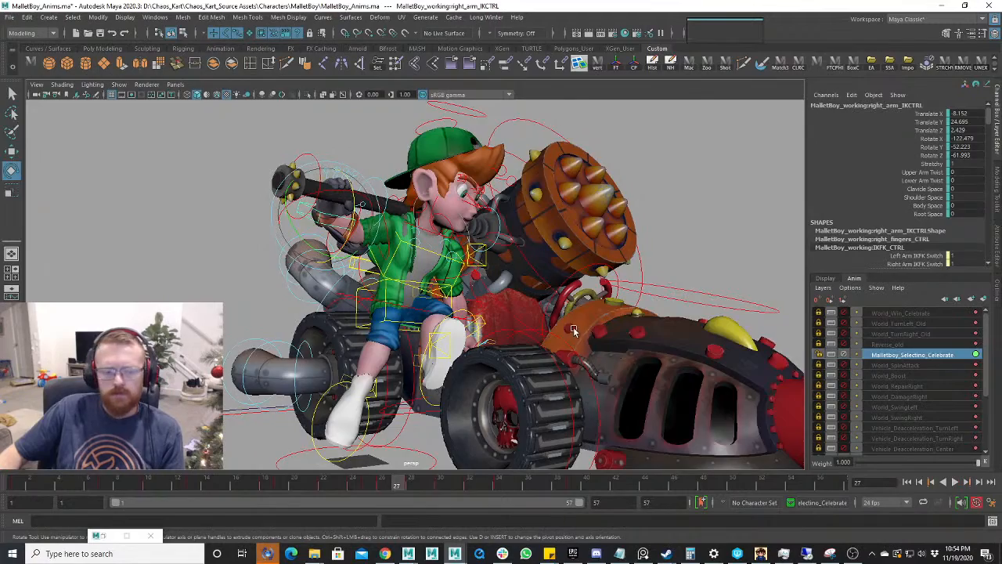
{"action": "left_click_drag", "start_coordinate": [572, 329], "coordinate": [522, 332], "text": "alt"}
{"action": "key", "text": "alt+v"}
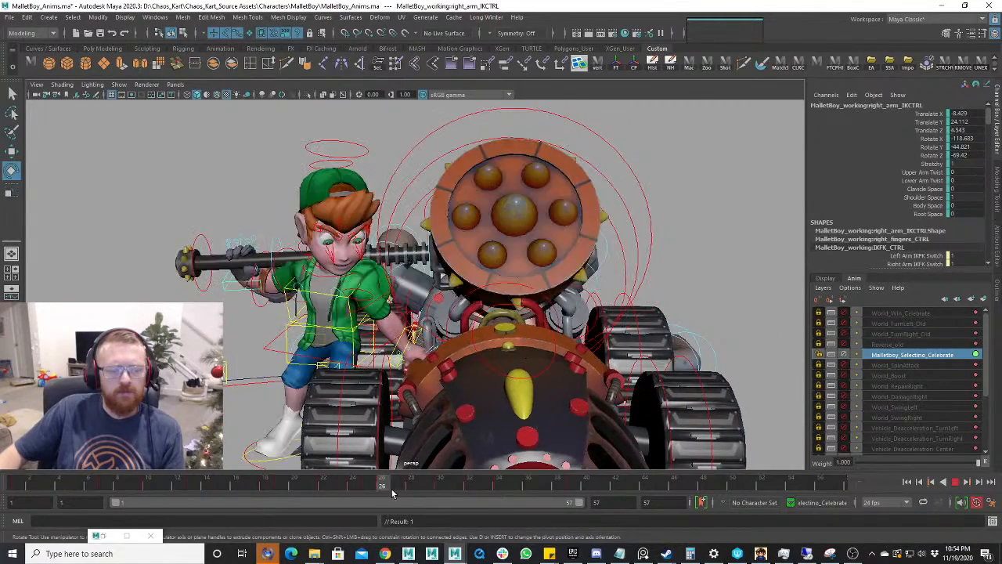
- At frame 28, move the right arm IK control to adjust the mallet hand's position, and play back the animation
{"action": "mouse_move", "coordinate": [392, 489]}
{"action": "left_mouse_down"}
{"action": "mouse_move", "coordinate": [439, 489]}
{"action": "mouse_move", "coordinate": [397, 489]}
{"action": "mouse_move", "coordinate": [410, 485]}
{"action": "left_mouse_up"}
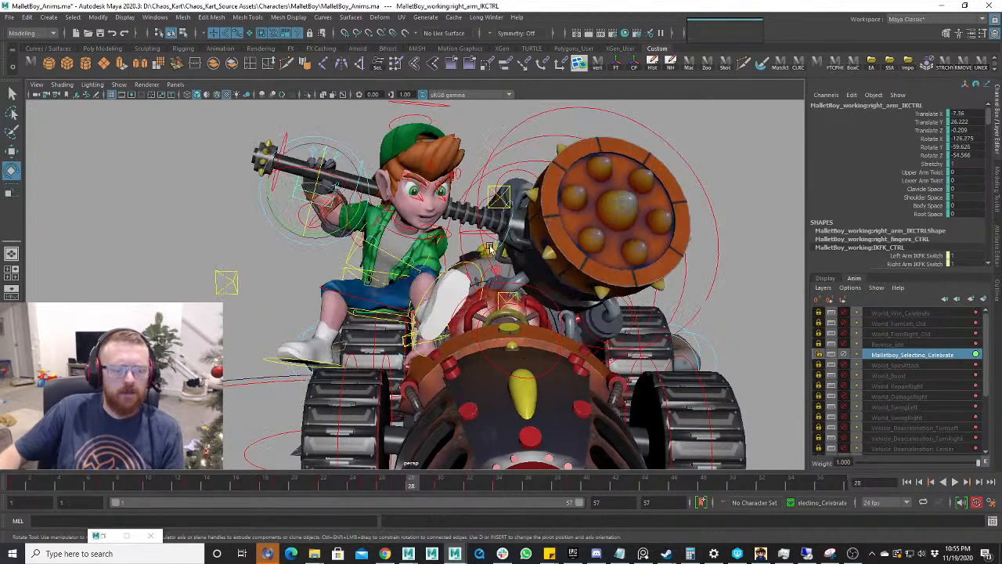
{"action": "left_click_drag", "start_coordinate": [297, 232], "coordinate": [313, 215]}
{"action": "key", "text": "alt+v"}
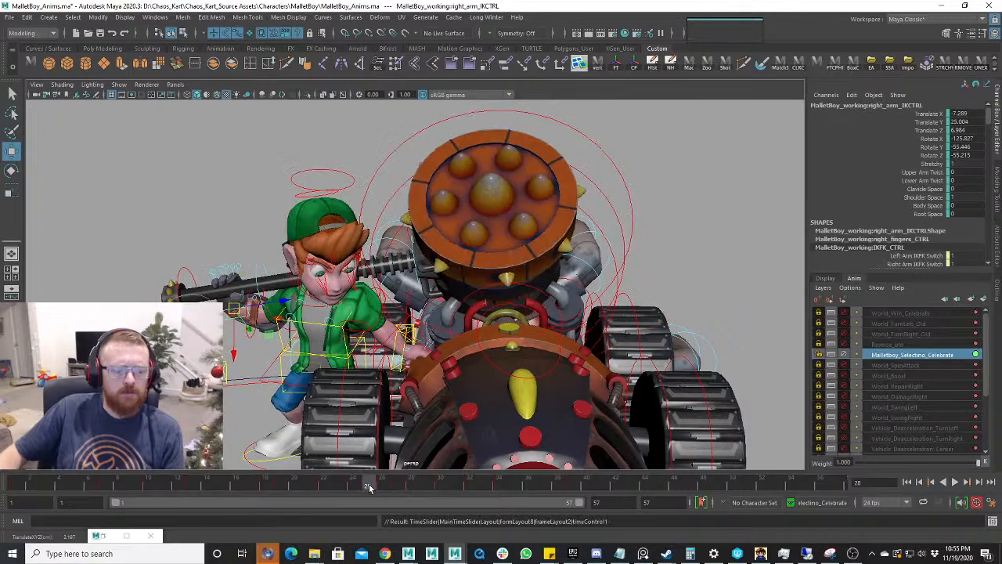
- At frame 27, rotate the right arm IK control to about -132.8, -45.2, -48.2 and move it to about -2.74, 17.87, 7.37
{"action": "left_click", "coordinate": [389, 488]}
{"action": "key", "text": "e"}
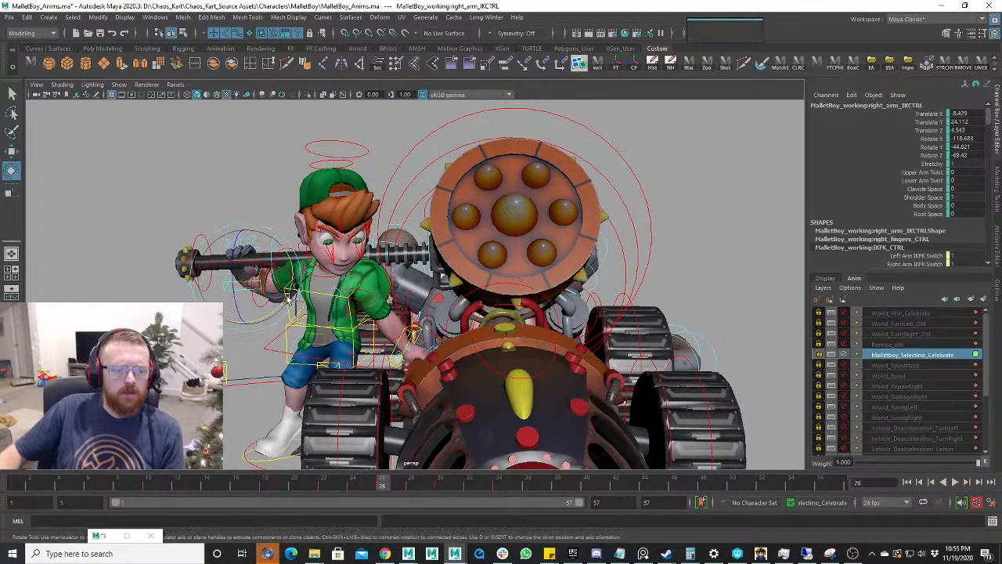
{"action": "left_click_drag", "start_coordinate": [268, 310], "coordinate": [457, 307]}
{"action": "left_click_drag", "start_coordinate": [548, 383], "coordinate": [447, 429], "text": "alt"}
{"action": "mouse_move", "coordinate": [392, 491]}
{"action": "left_mouse_down"}
{"action": "mouse_move", "coordinate": [373, 490]}
{"action": "mouse_move", "coordinate": [396, 486]}
{"action": "left_mouse_up"}
{"action": "key", "text": "e"}
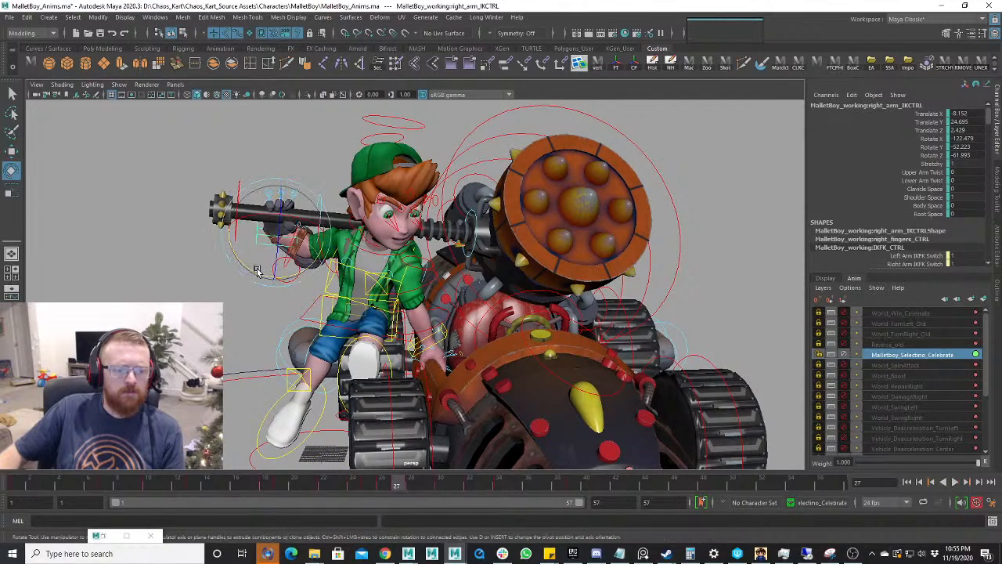
{"action": "left_click_drag", "start_coordinate": [257, 270], "coordinate": [266, 275]}
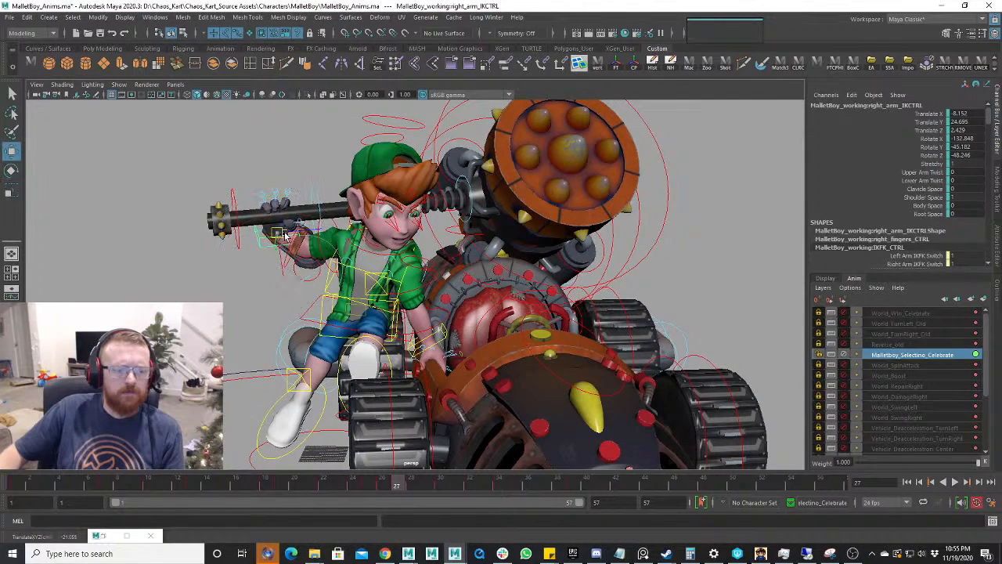
{"action": "left_click_drag", "start_coordinate": [286, 235], "coordinate": [289, 255]}
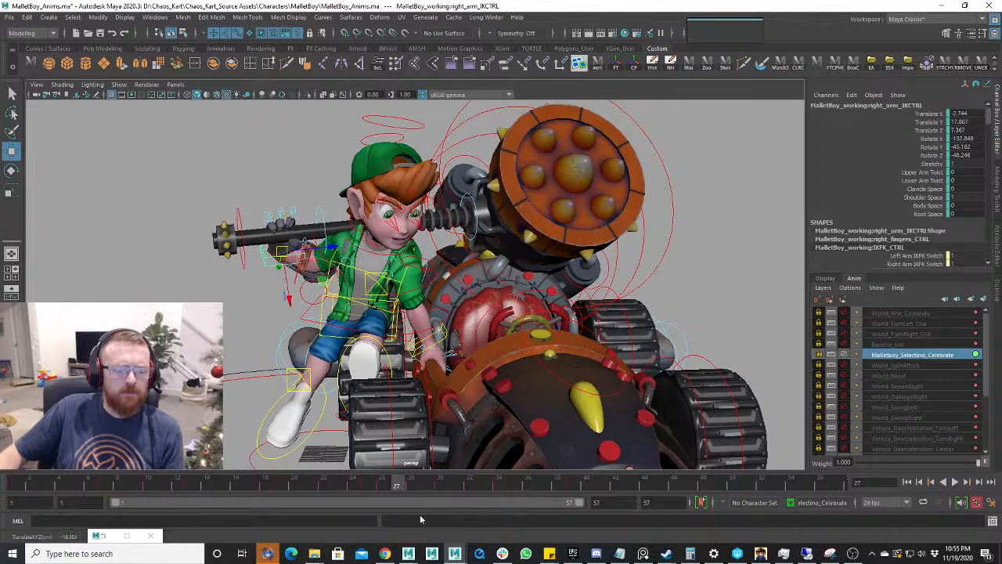
- At frame 28, rotate the right arm IK control to about -143.7, -46.5, -33.0, reposition it, and check the motion through frame 29
{"action": "left_click", "coordinate": [389, 489]}
{"action": "left_click_drag", "start_coordinate": [386, 492], "coordinate": [416, 493]}
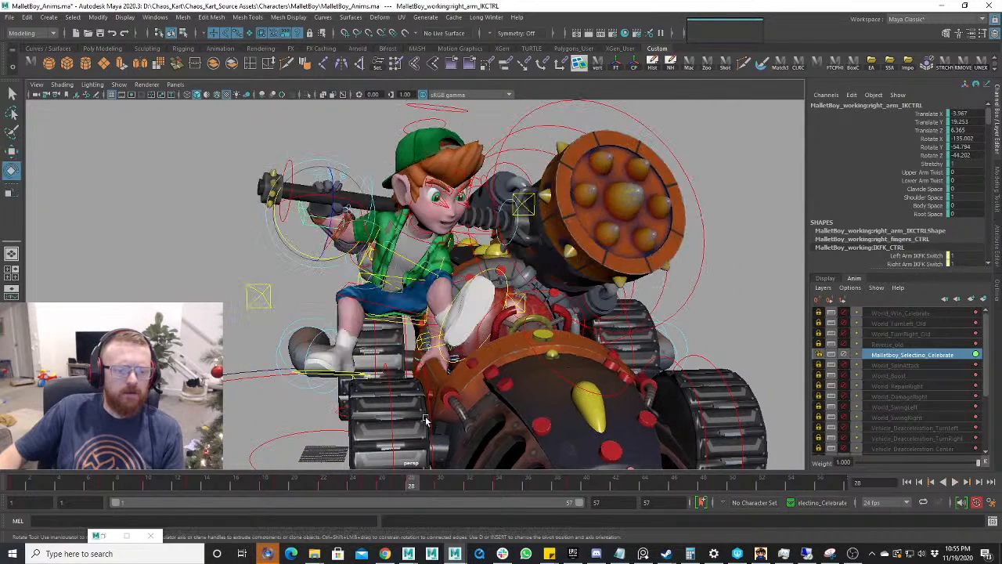
{"action": "left_click_drag", "start_coordinate": [288, 246], "coordinate": [297, 250]}
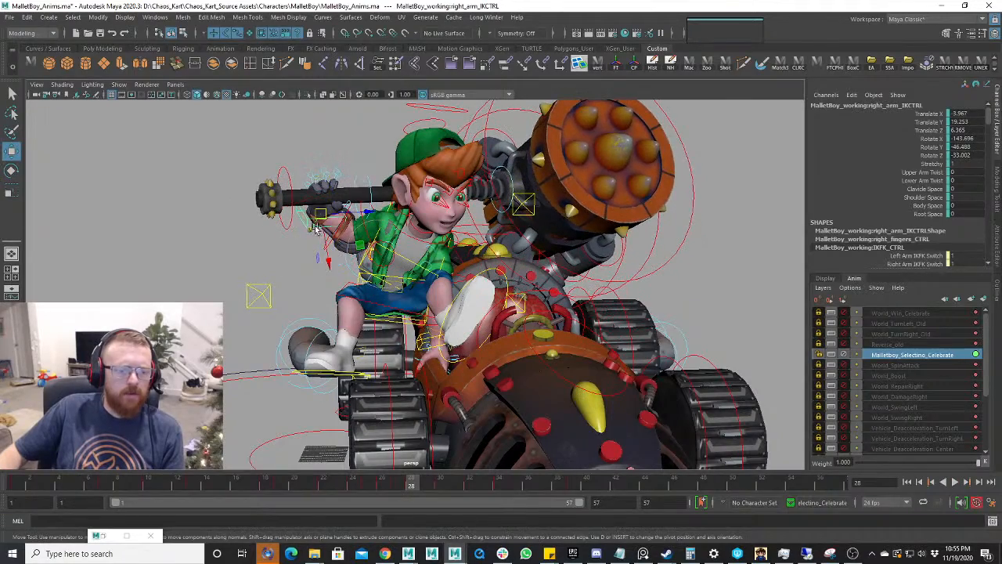
{"action": "left_click_drag", "start_coordinate": [318, 216], "coordinate": [407, 249]}
{"action": "left_click_drag", "start_coordinate": [408, 487], "coordinate": [453, 486]}
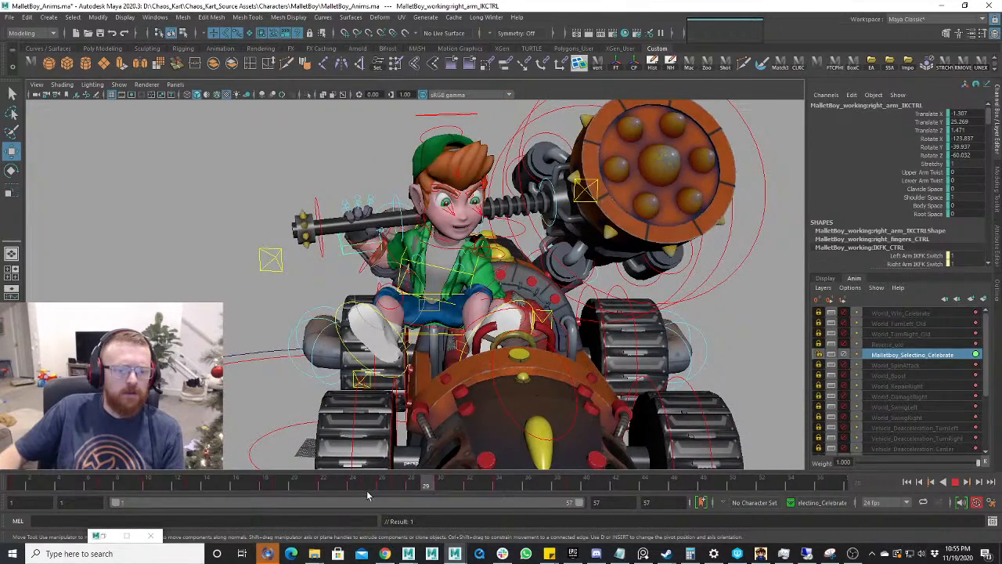
{"action": "left_click_drag", "start_coordinate": [366, 489], "coordinate": [429, 484]}
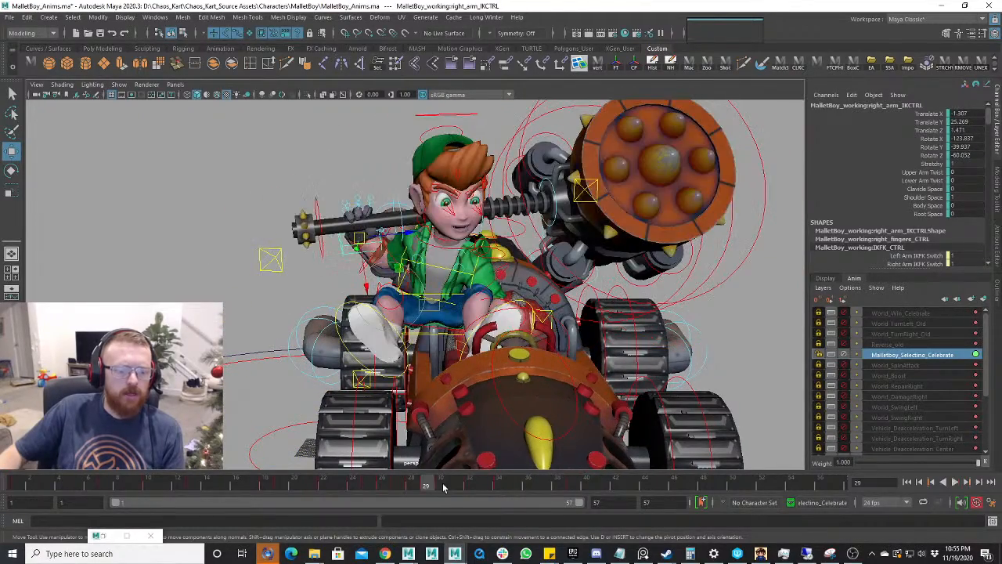
- At frame 30, rotate the right arm IK control to about -110.6, -25.8, -74.8, move it to about -0.11, 25.86, -1.91, and play back
{"action": "left_click", "coordinate": [443, 487]}
{"action": "left_click_drag", "start_coordinate": [478, 385], "coordinate": [533, 365], "text": "alt"}
{"action": "left_click_drag", "start_coordinate": [423, 305], "coordinate": [457, 270]}
{"action": "key", "text": "w"}
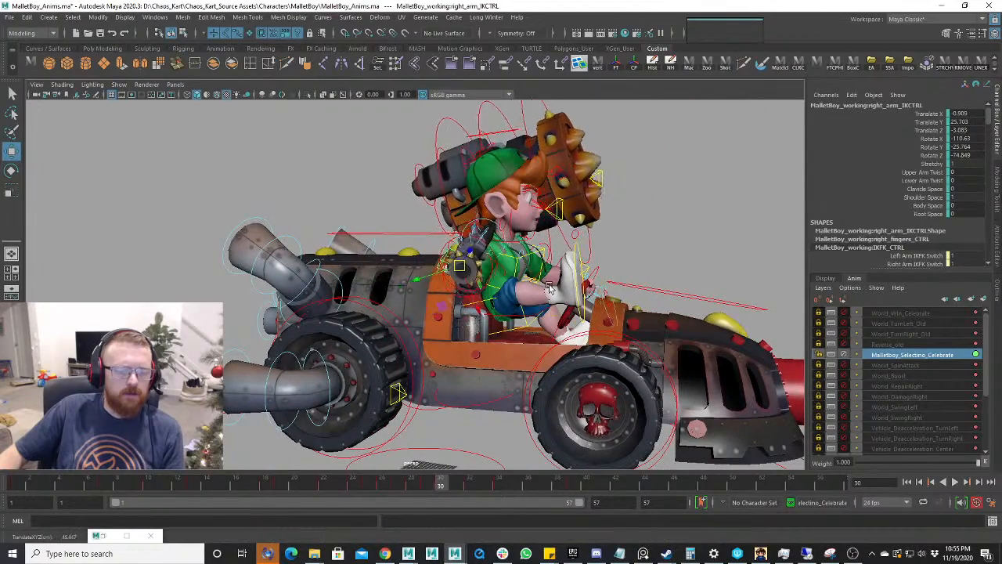
{"action": "left_click_drag", "start_coordinate": [548, 288], "coordinate": [453, 289], "text": "alt"}
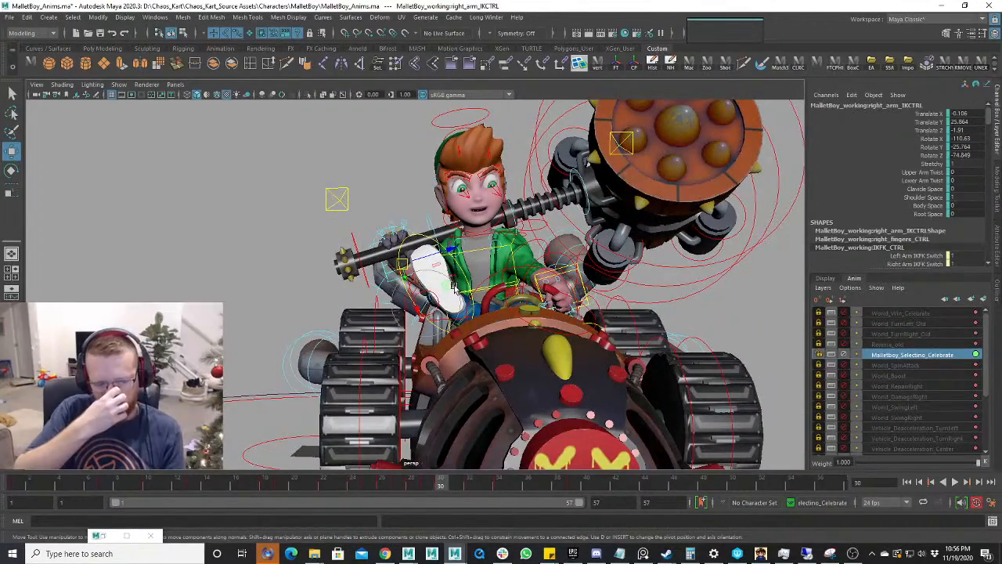
{"action": "middle_click_drag", "start_coordinate": [454, 286], "coordinate": [418, 396], "text": "alt"}
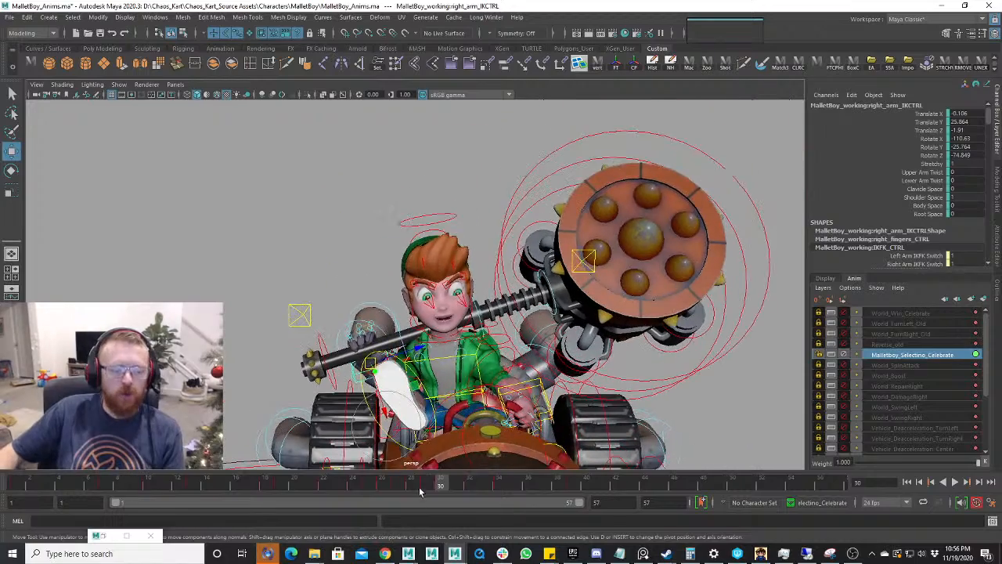
{"action": "key", "text": "alt+v"}
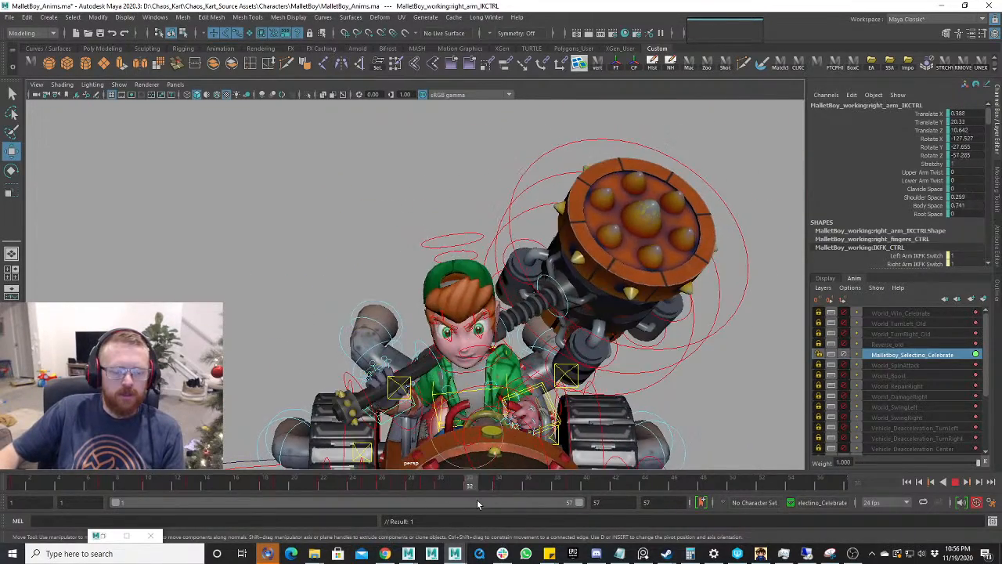
- At frame 32, rotate the right arm IK control to about -123.8, -32.3, -64.8 and move it to about -0.16, 26.53, 9.26, checking playback
{"action": "left_click_drag", "start_coordinate": [385, 447], "coordinate": [379, 447]}
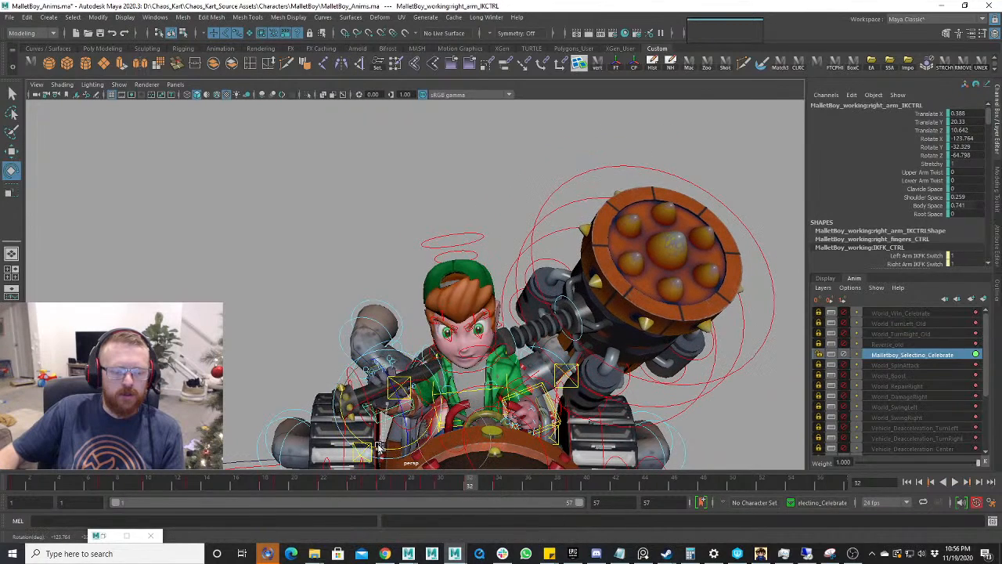
{"action": "left_click_drag", "start_coordinate": [404, 408], "coordinate": [385, 393]}
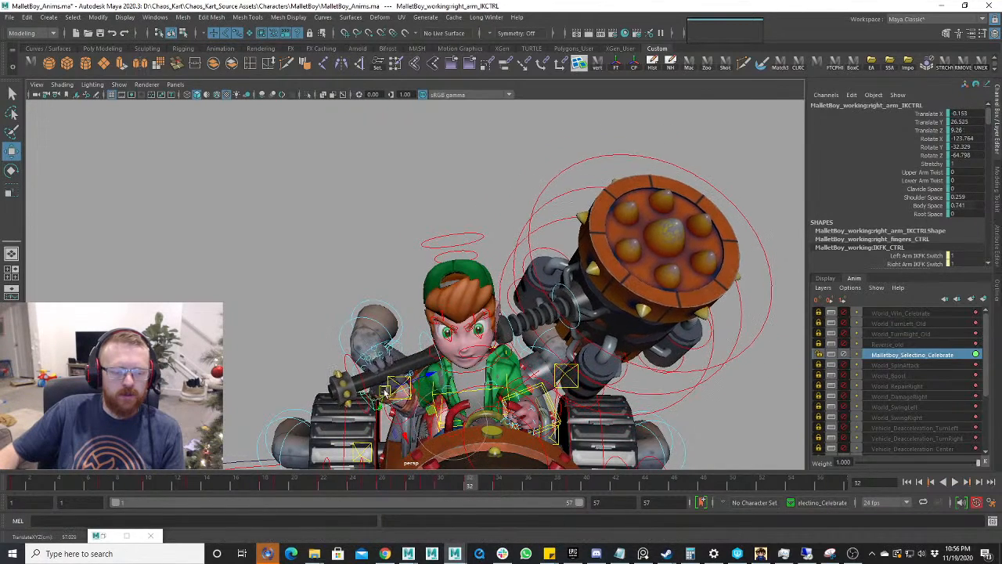
{"action": "left_click_drag", "start_coordinate": [455, 486], "coordinate": [521, 487]}
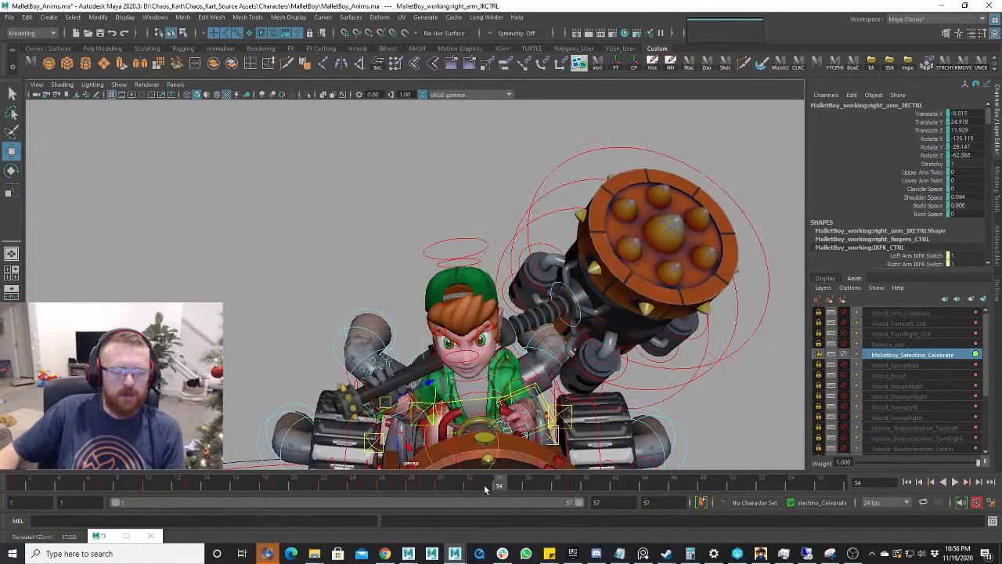
{"action": "left_click", "coordinate": [468, 485]}
{"action": "key", "text": "alt+v"}
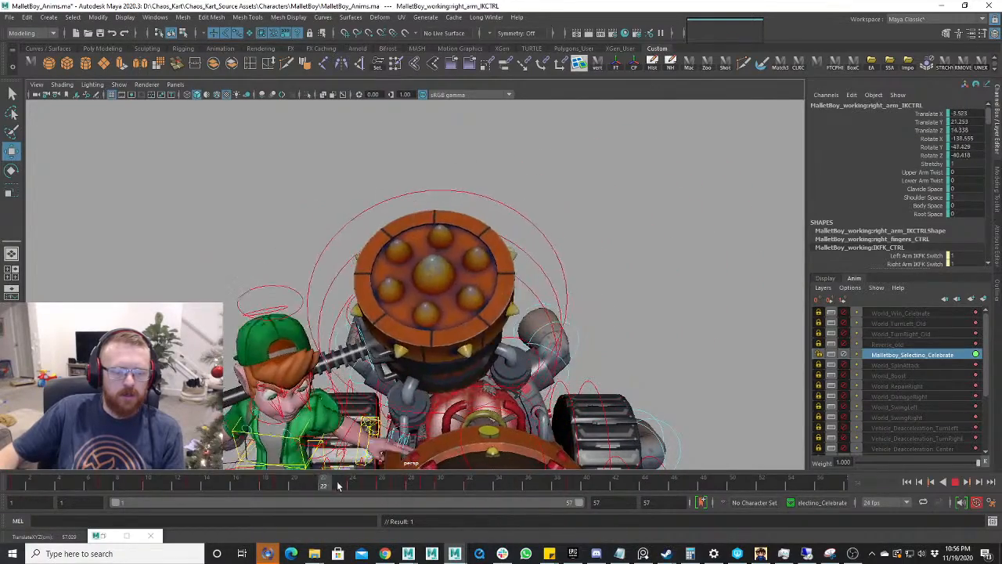
- Play back the animation from the three-quarter and side views and examine the mallet swing around frames 22 to 25
{"action": "mouse_move", "coordinate": [337, 486]}
{"action": "left_mouse_down"}
{"action": "mouse_move", "coordinate": [514, 485]}
{"action": "mouse_move", "coordinate": [327, 485]}
{"action": "left_mouse_up"}
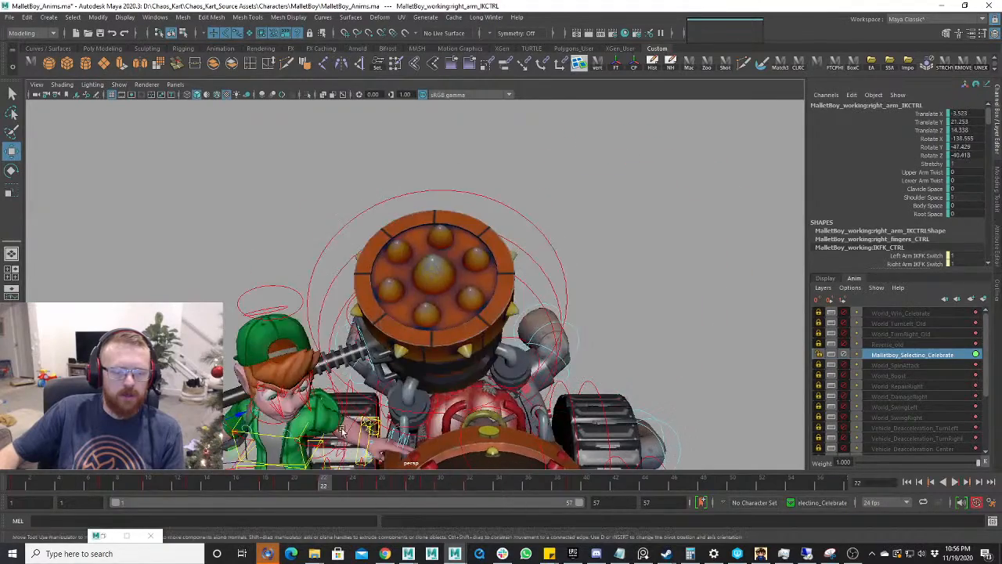
{"action": "key", "text": "alt+v"}
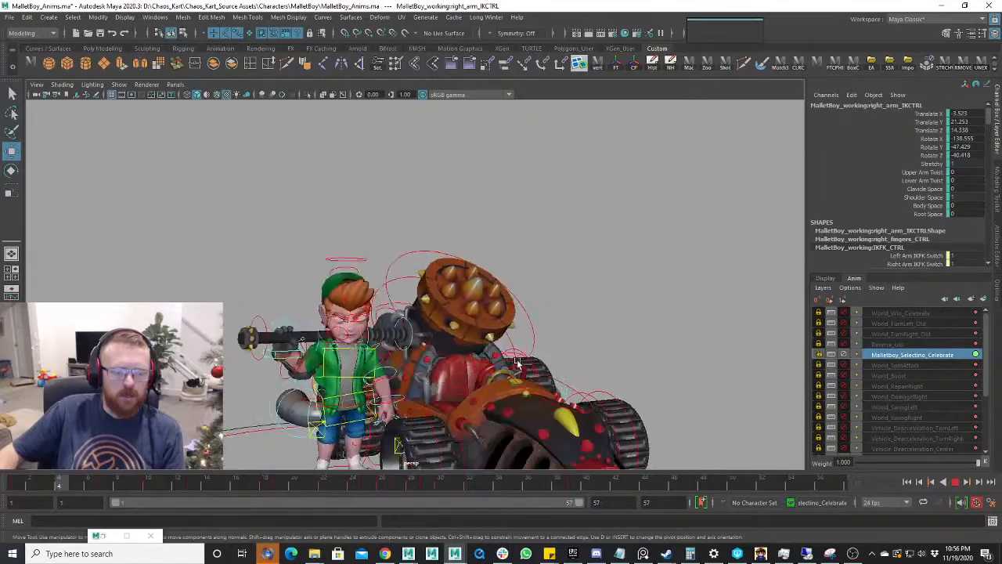
{"action": "left_click_drag", "start_coordinate": [611, 308], "coordinate": [603, 311], "text": "alt"}
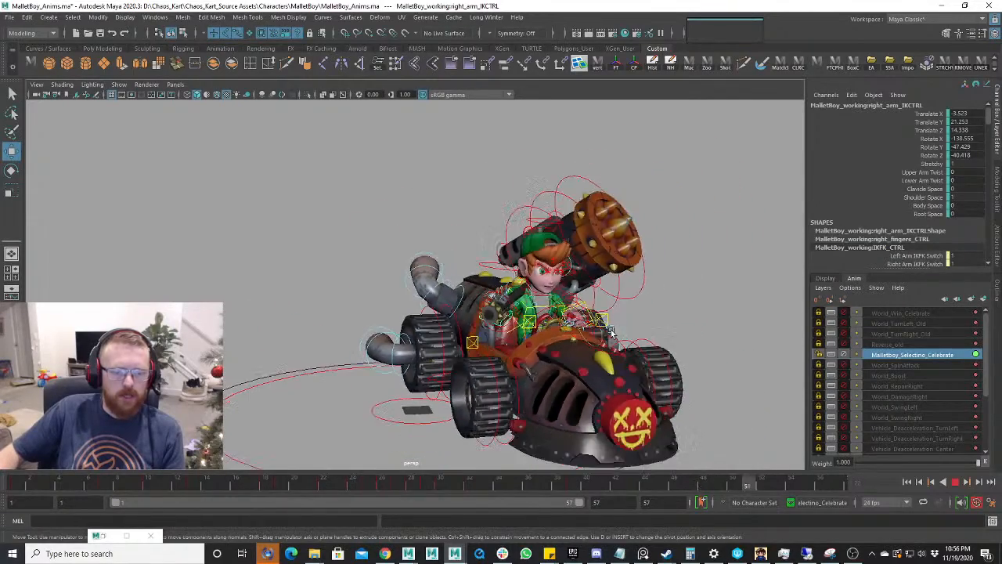
{"action": "scroll", "coordinate": [607, 335], "scroll_direction": "down", "scroll_amount": 3}
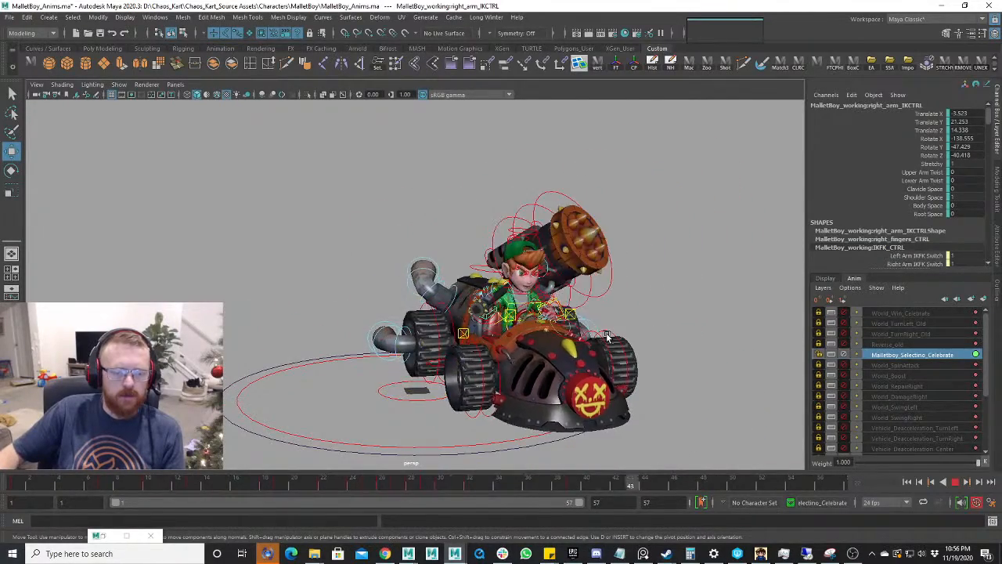
{"action": "scroll", "coordinate": [587, 348], "scroll_direction": "up", "scroll_amount": 4}
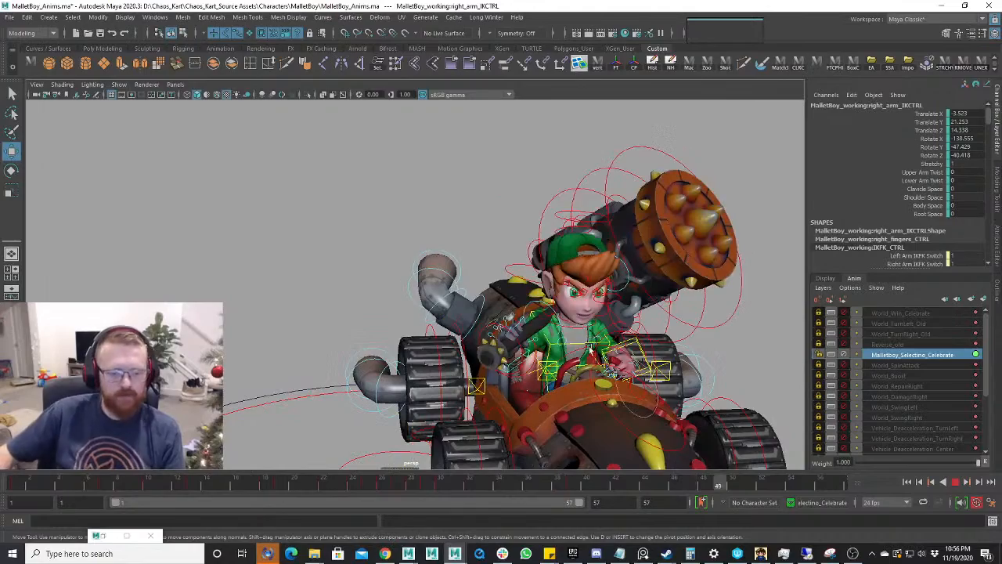
{"action": "left_click_drag", "start_coordinate": [466, 307], "coordinate": [622, 287], "text": "alt"}
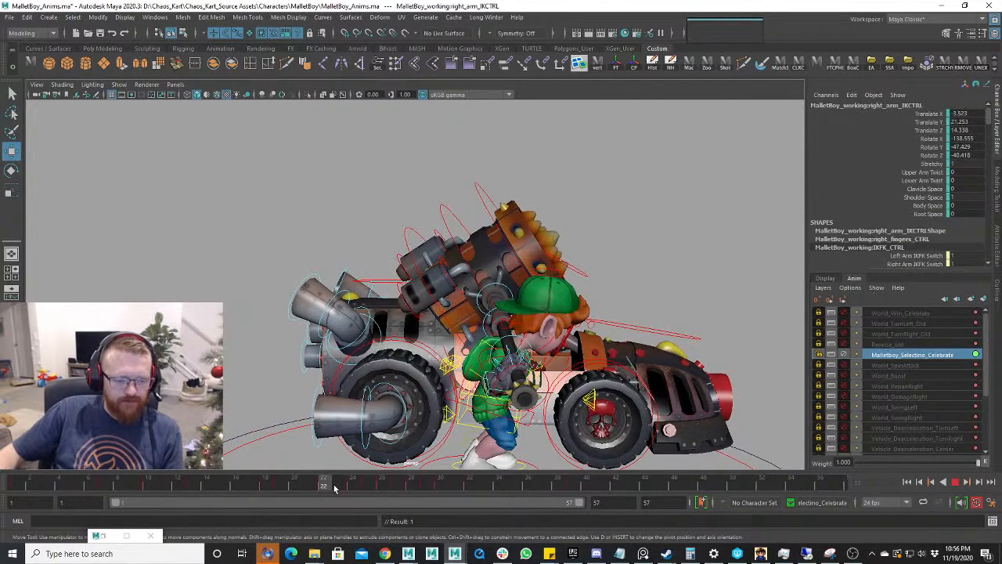
{"action": "mouse_move", "coordinate": [334, 488]}
{"action": "left_mouse_down"}
{"action": "mouse_move", "coordinate": [389, 485]}
{"action": "mouse_move", "coordinate": [371, 493]}
{"action": "mouse_move", "coordinate": [407, 500]}
{"action": "mouse_move", "coordinate": [371, 499]}
{"action": "mouse_move", "coordinate": [434, 500]}
{"action": "mouse_move", "coordinate": [327, 498]}
{"action": "left_mouse_up"}
{"action": "mouse_move", "coordinate": [376, 499]}
{"action": "left_mouse_down"}
{"action": "mouse_move", "coordinate": [400, 498]}
{"action": "mouse_move", "coordinate": [370, 498]}
{"action": "left_mouse_up"}
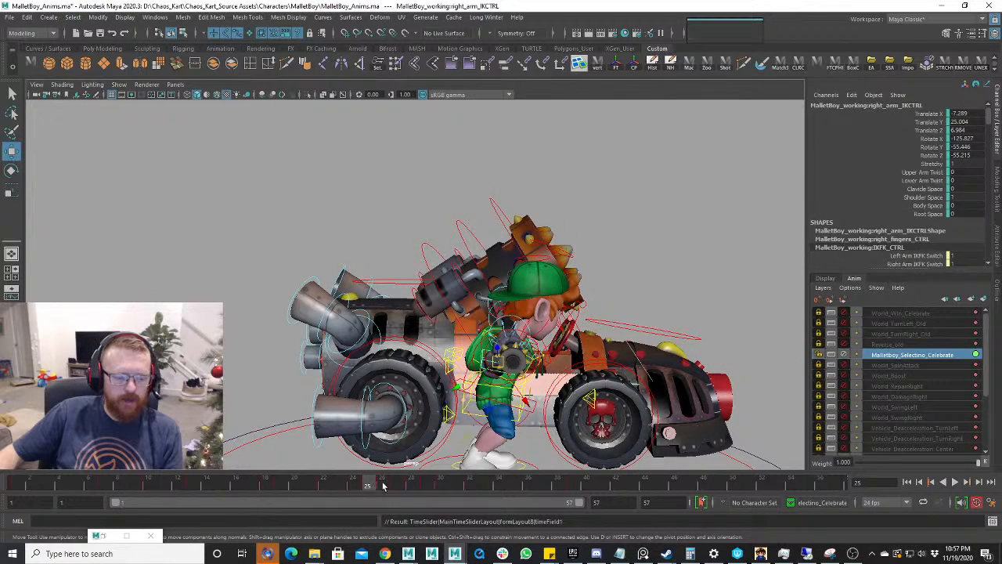
{"action": "key", "text": "alt+v"}
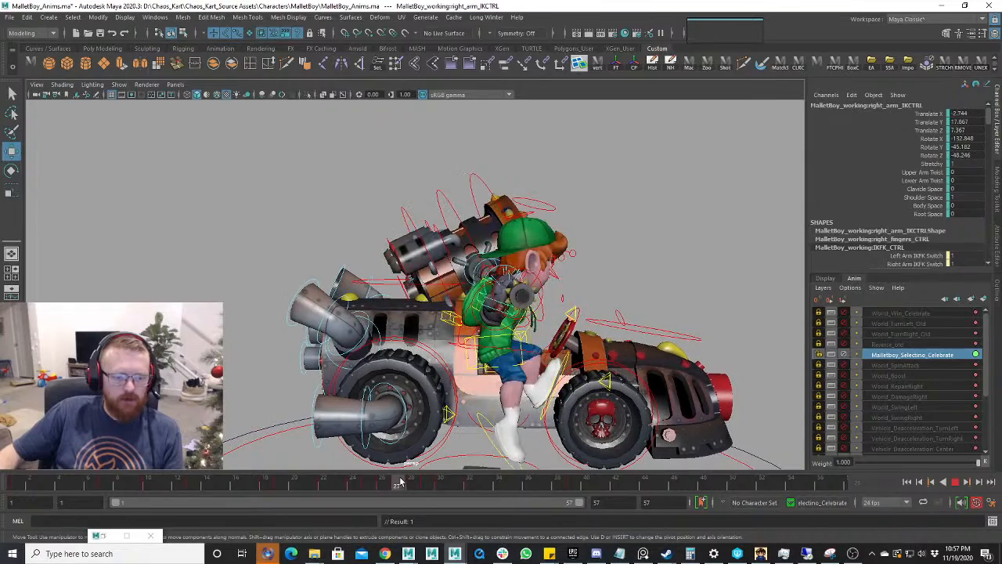
- Inspect the right hand's grip on the mallet at frame 26 and select the mallet's Handle1 FK control
{"action": "left_click", "coordinate": [381, 482]}
{"action": "scroll", "coordinate": [501, 337], "scroll_direction": "up", "scroll_amount": 3}
{"action": "left_click_drag", "start_coordinate": [577, 328], "coordinate": [473, 357], "text": "alt"}
{"action": "scroll", "coordinate": [473, 344], "scroll_direction": "up", "scroll_amount": 2}
{"action": "key", "text": "e"}
{"action": "key", "text": "w"}
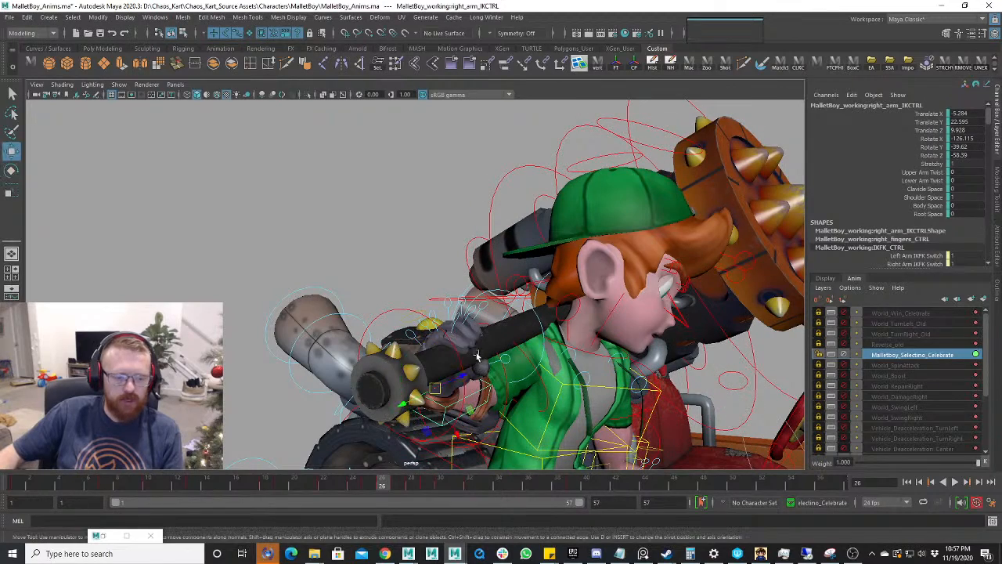
{"action": "left_click", "coordinate": [542, 327]}
- Compare frames 23 to 25 from the side and rotate the mallet handle FK control at frame 25 to about -8.06 in X
{"action": "left_click", "coordinate": [370, 483]}
{"action": "scroll", "coordinate": [470, 423], "scroll_direction": "down", "scroll_amount": 3}
{"action": "left_click_drag", "start_coordinate": [477, 426], "coordinate": [501, 433], "text": "alt"}
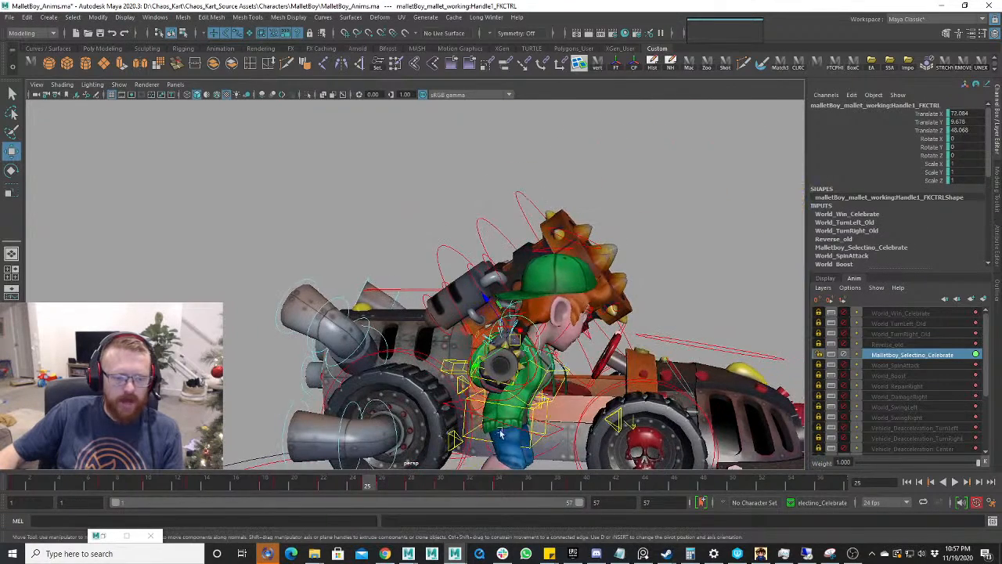
{"action": "left_click", "coordinate": [332, 491]}
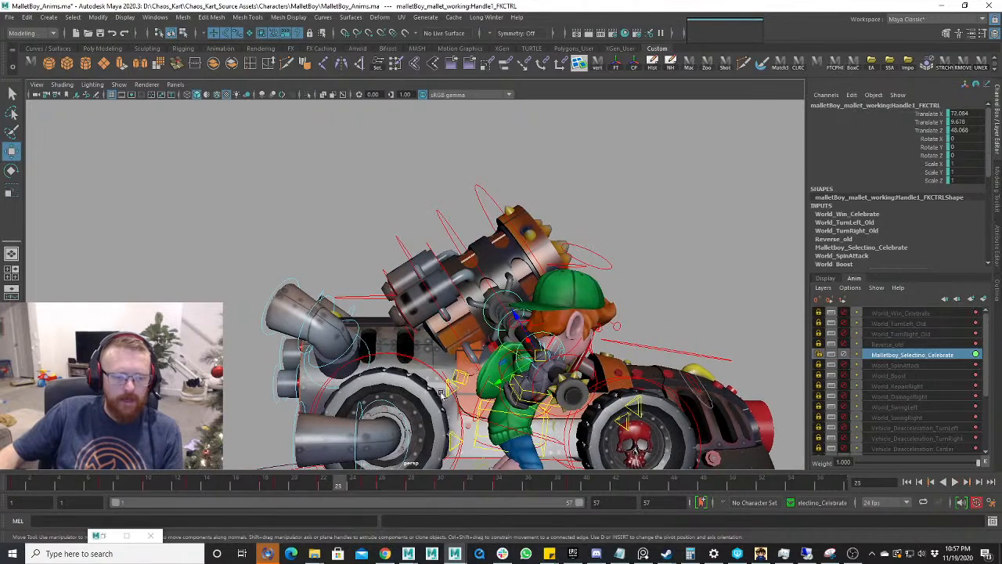
{"action": "left_click_drag", "start_coordinate": [349, 482], "coordinate": [370, 490]}
{"action": "key", "text": "e"}
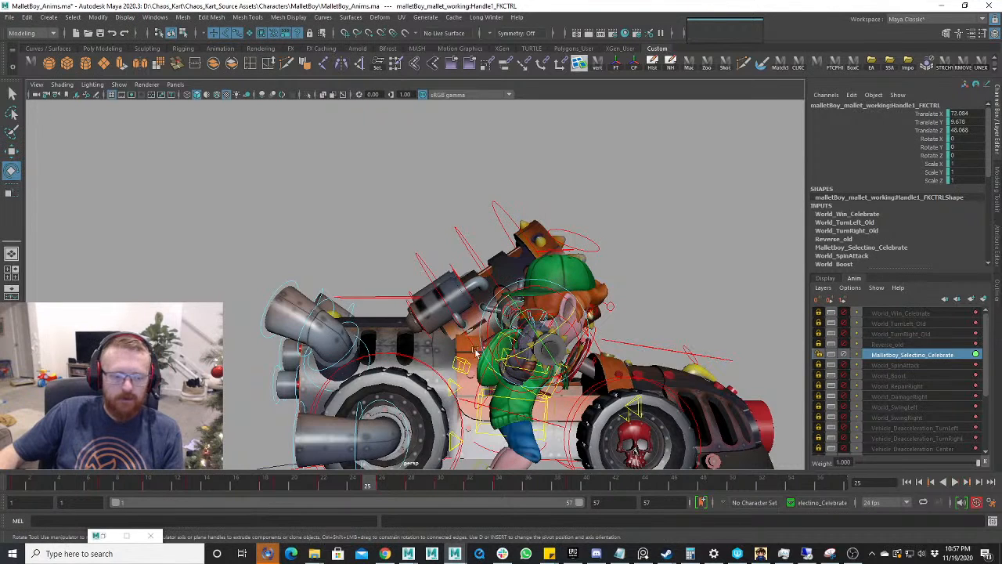
{"action": "left_click_drag", "start_coordinate": [436, 443], "coordinate": [508, 381], "text": "alt"}
{"action": "left_click_drag", "start_coordinate": [524, 305], "coordinate": [516, 303]}
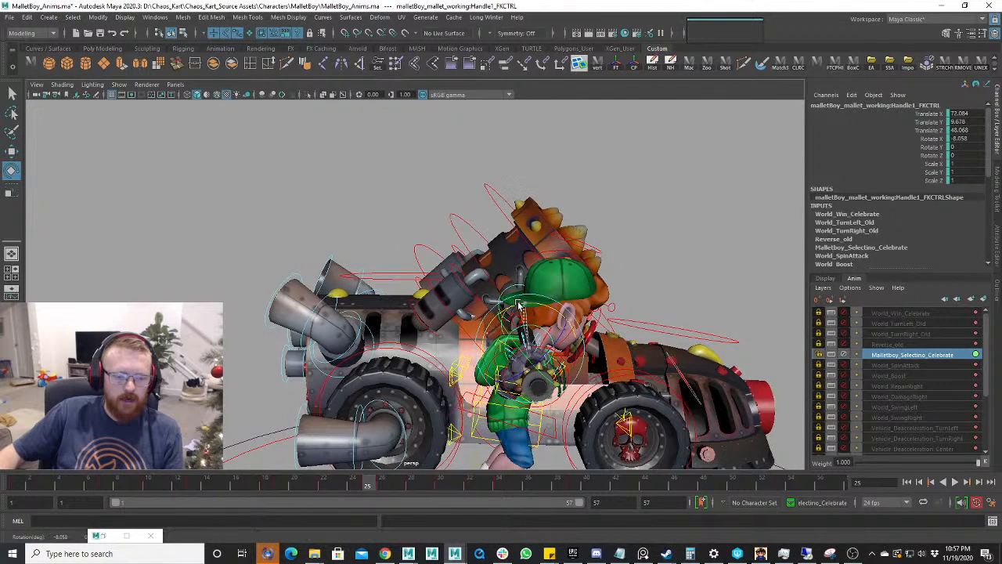
- Rotate the mallet handle FK control in X to about -15.54 at frame 26 and about -15.21 at frame 28
{"action": "left_click", "coordinate": [382, 483]}
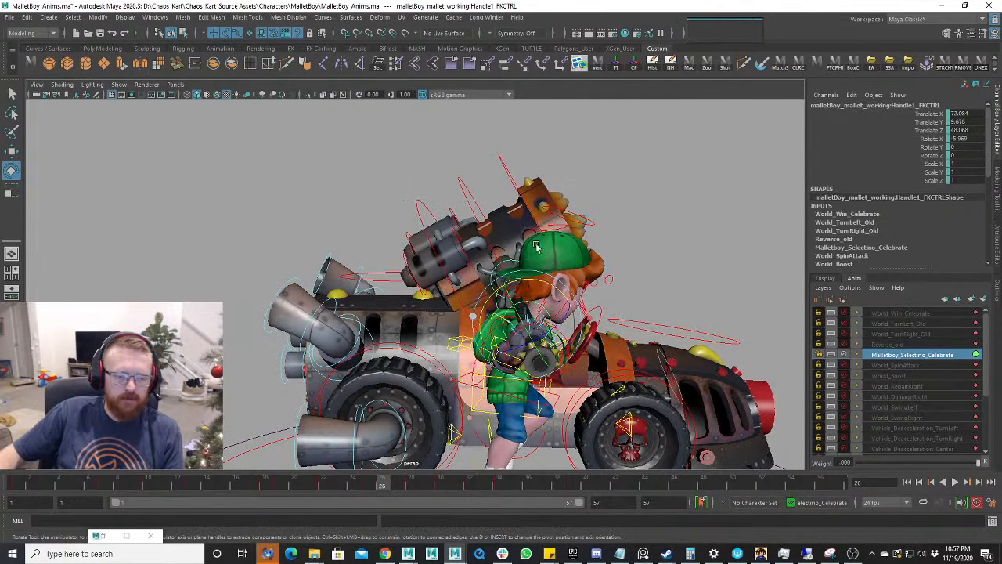
{"action": "left_click_drag", "start_coordinate": [548, 286], "coordinate": [407, 533]}
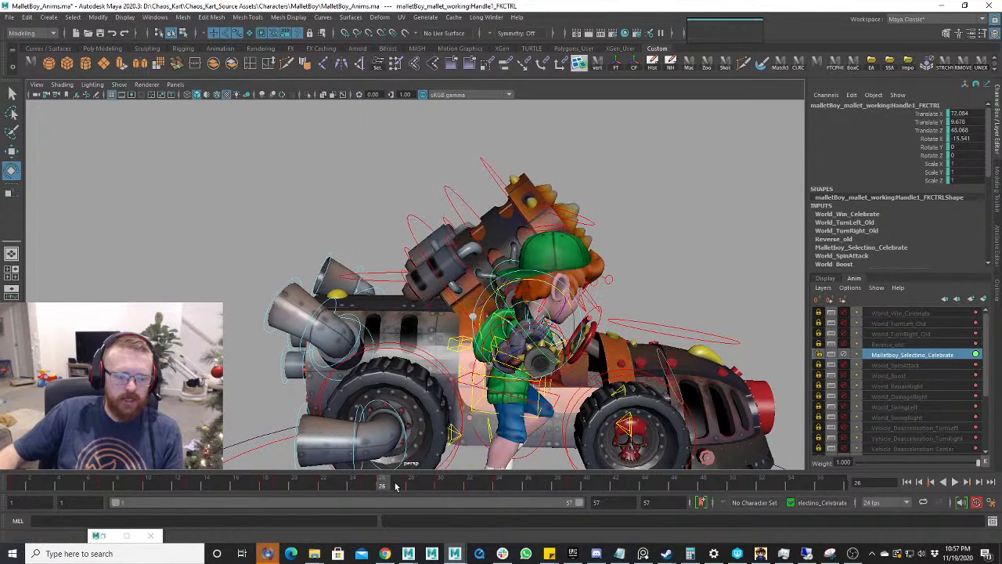
{"action": "left_click_drag", "start_coordinate": [395, 487], "coordinate": [413, 492]}
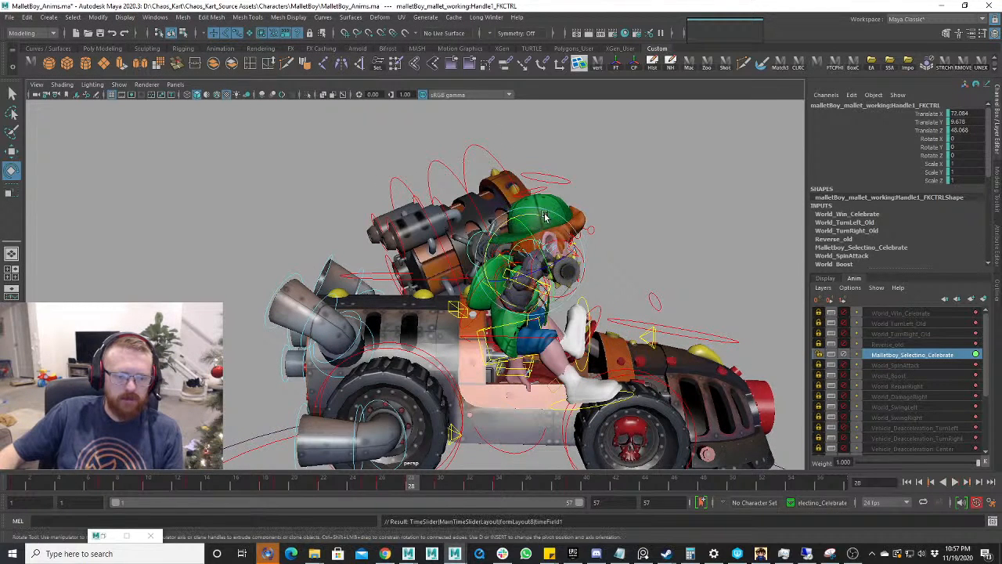
{"action": "left_click_drag", "start_coordinate": [546, 217], "coordinate": [526, 212]}
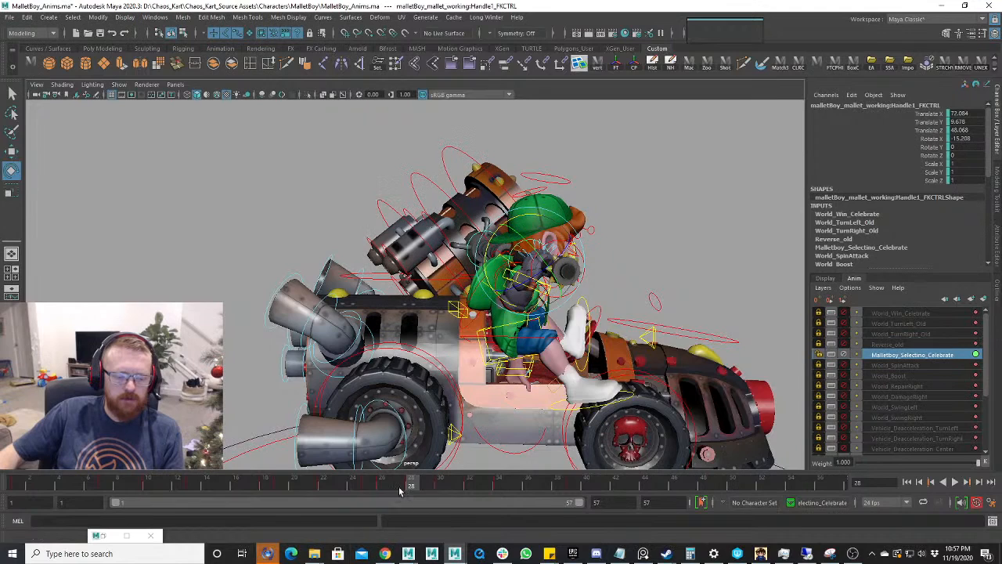
- Rotate the mallet handle FK control at frame 30 to about -19.27 in X and review the motion around it
{"action": "left_click_drag", "start_coordinate": [399, 486], "coordinate": [372, 493]}
{"action": "key", "text": "alt+v"}
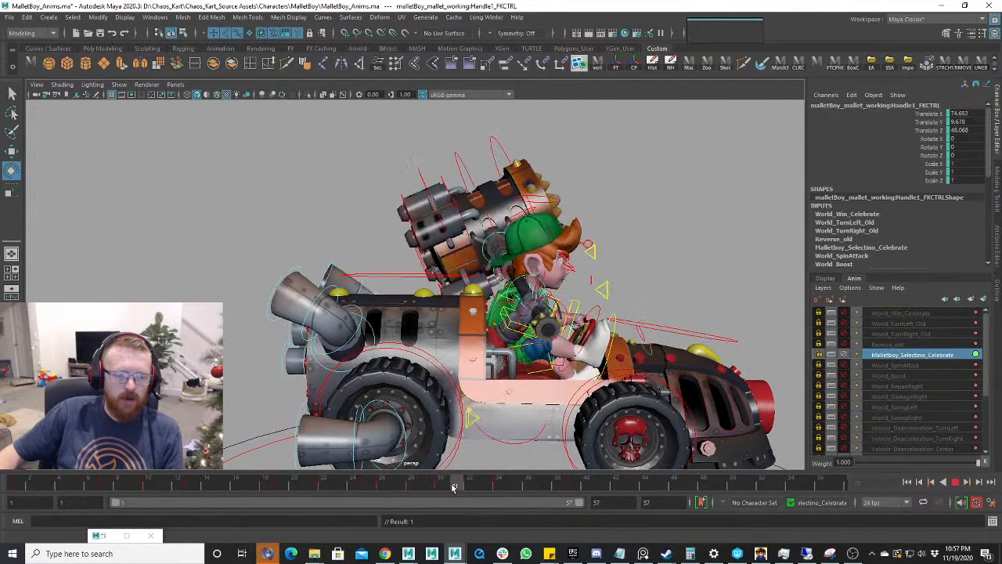
{"action": "left_click_drag", "start_coordinate": [523, 244], "coordinate": [510, 242]}
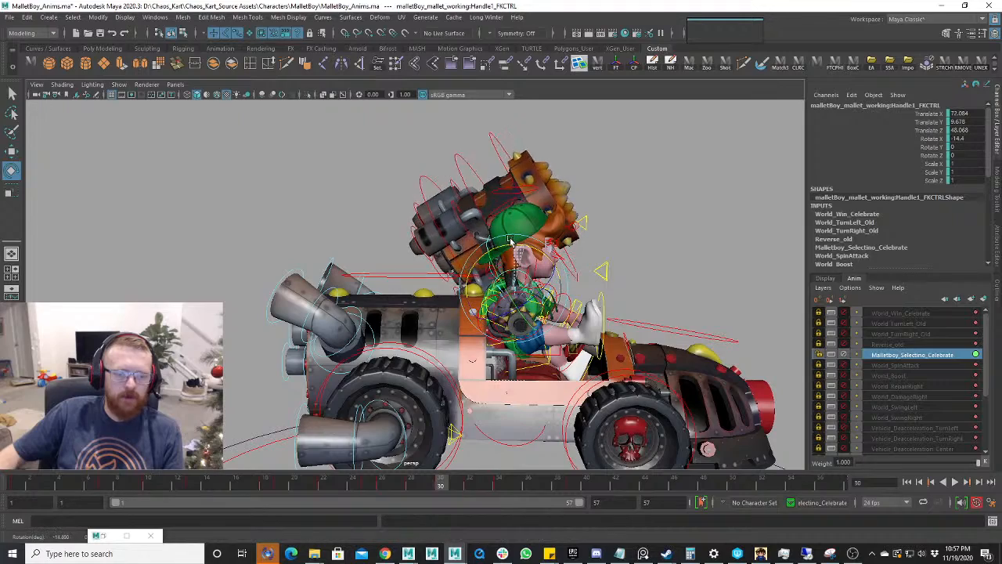
{"action": "mouse_move", "coordinate": [454, 404]}
{"action": "left_mouse_down", "text": "alt"}
{"action": "mouse_move", "coordinate": [501, 407]}
{"action": "mouse_move", "coordinate": [453, 412]}
{"action": "left_mouse_up", "text": "alt"}
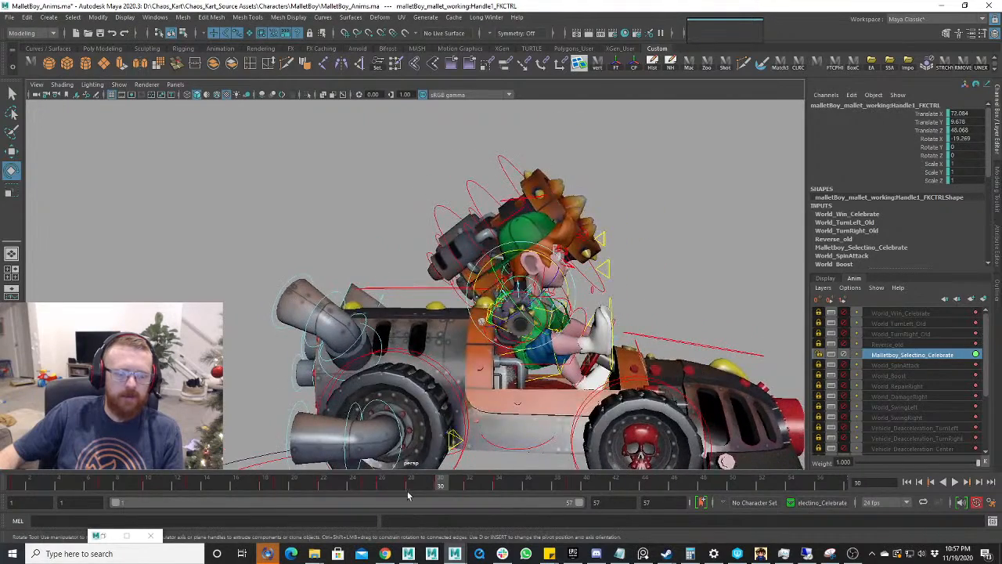
{"action": "key", "text": "alt+v"}
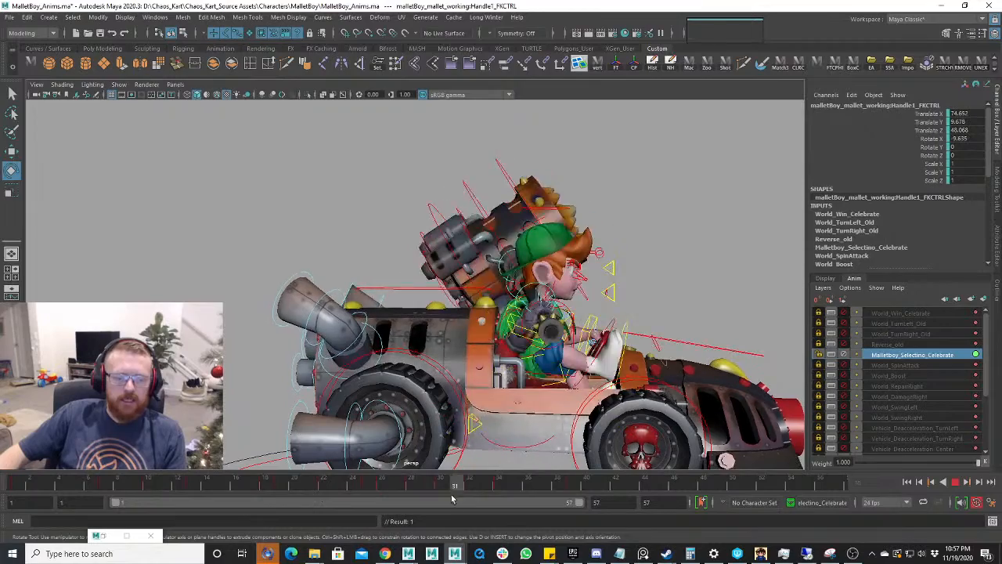
{"action": "left_click_drag", "start_coordinate": [452, 499], "coordinate": [411, 503]}
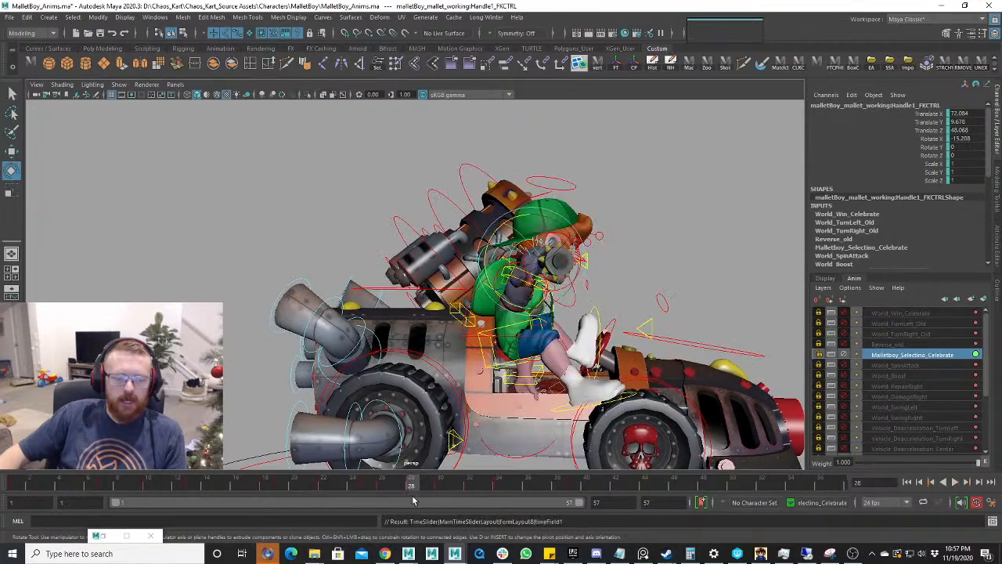
- Select the right arm IK control and rotate it at frame 28 to about -137.8 in X, checking the neighbouring frames
{"action": "scroll", "coordinate": [583, 270], "scroll_direction": "up", "scroll_amount": 3}
{"action": "key", "text": "w"}
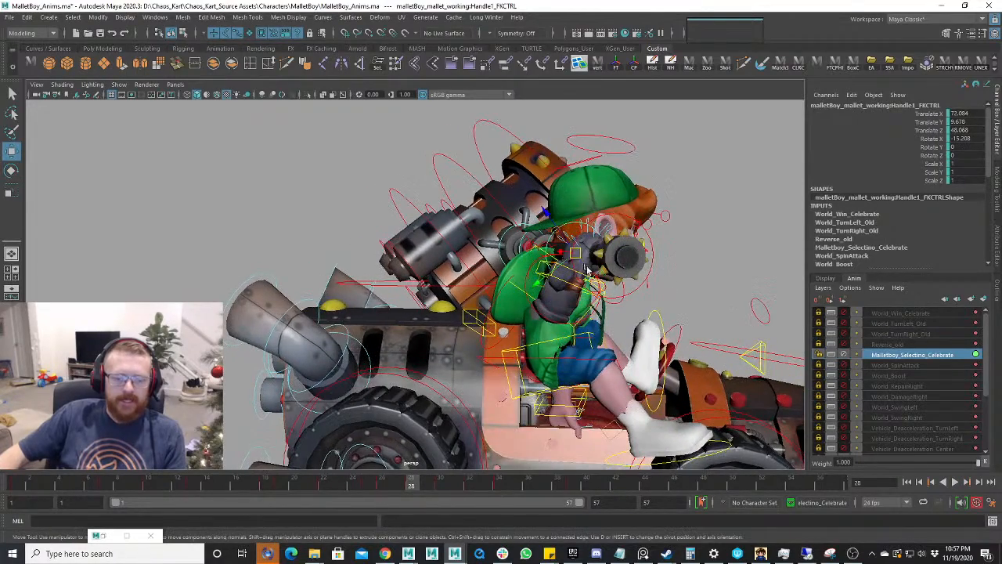
{"action": "left_click", "coordinate": [578, 281]}
{"action": "left_click_drag", "start_coordinate": [577, 282], "coordinate": [556, 313], "text": "alt"}
{"action": "key", "text": "e"}
{"action": "left_click_drag", "start_coordinate": [413, 487], "coordinate": [428, 503]}
{"action": "key", "text": "alt+period"}
{"action": "key", "text": "alt+comma"}
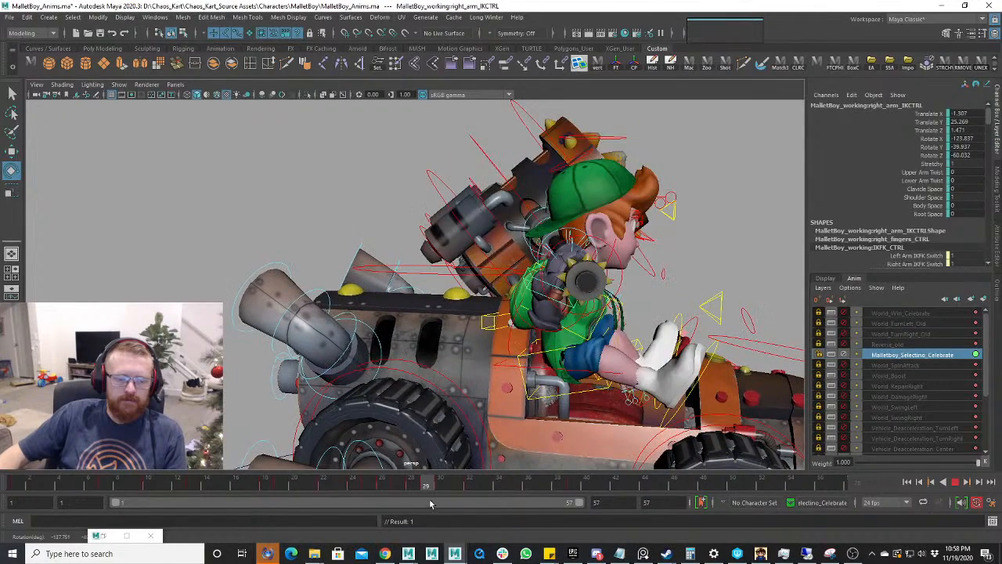
- Rotate the right arm IK control at frame 30 to about -119.31 in X, -22.35 in Y and -76.34 in Z
{"action": "key", "text": "alt+period"}
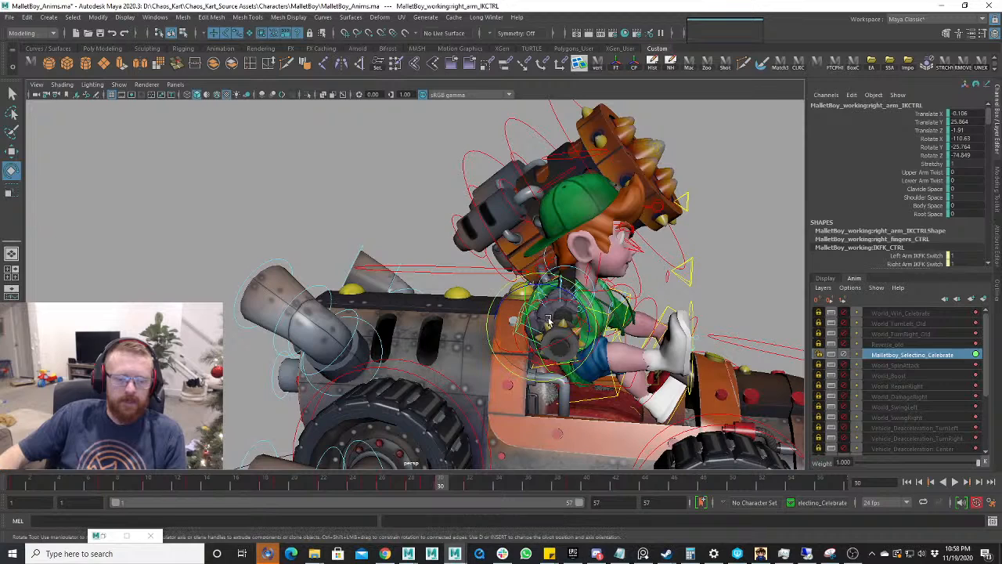
{"action": "left_click_drag", "start_coordinate": [548, 321], "coordinate": [560, 341]}
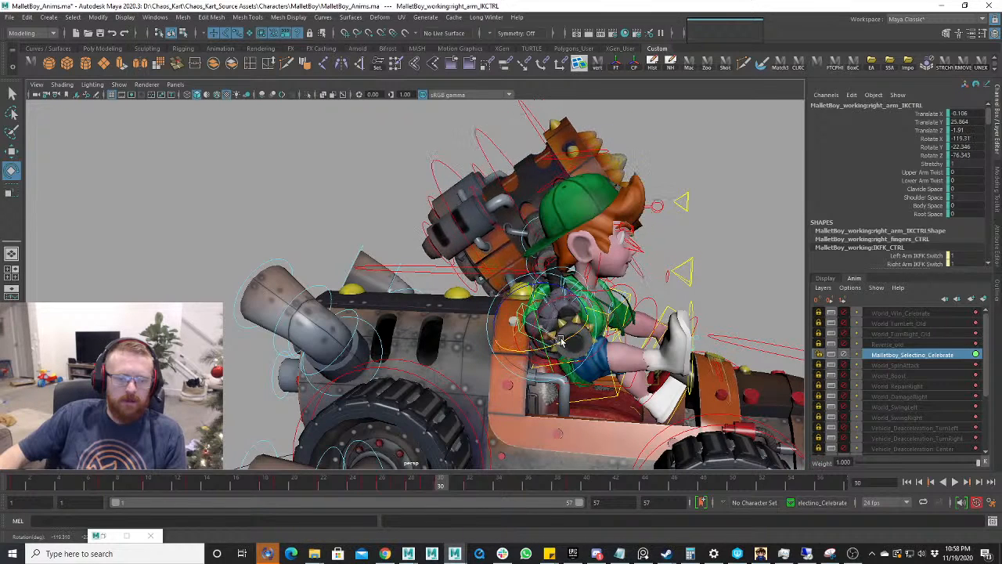
{"action": "mouse_move", "coordinate": [437, 489]}
{"action": "left_mouse_down"}
{"action": "mouse_move", "coordinate": [427, 488]}
{"action": "mouse_move", "coordinate": [441, 485]}
{"action": "left_mouse_up"}
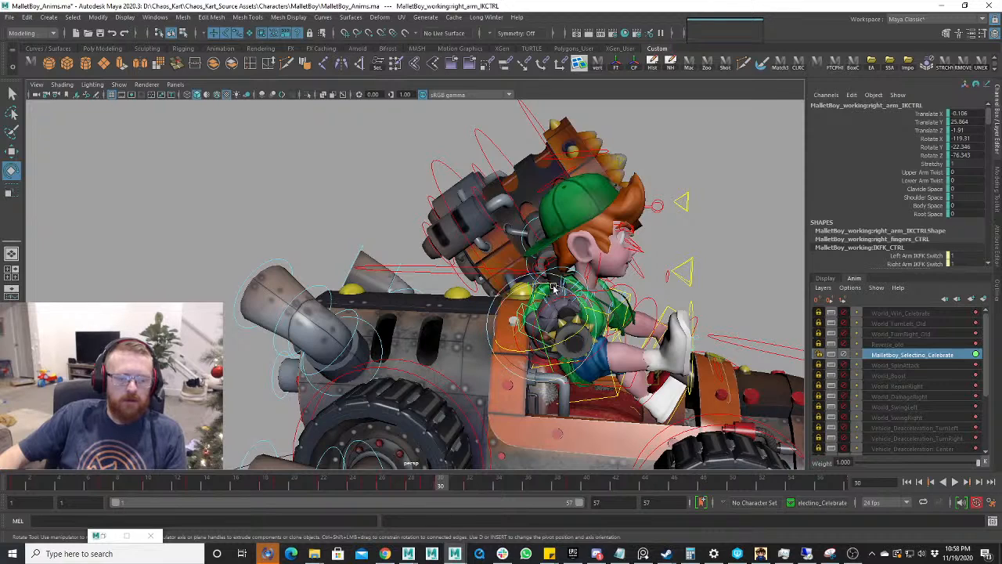
{"action": "left_click_drag", "start_coordinate": [554, 288], "coordinate": [530, 376]}
- At frame 27, move the right arm IK control to about -4.31, 18.18, 4.08 and rotate it to about -128.18, -47.49, -48.93
{"action": "left_click_drag", "start_coordinate": [447, 494], "coordinate": [402, 498]}
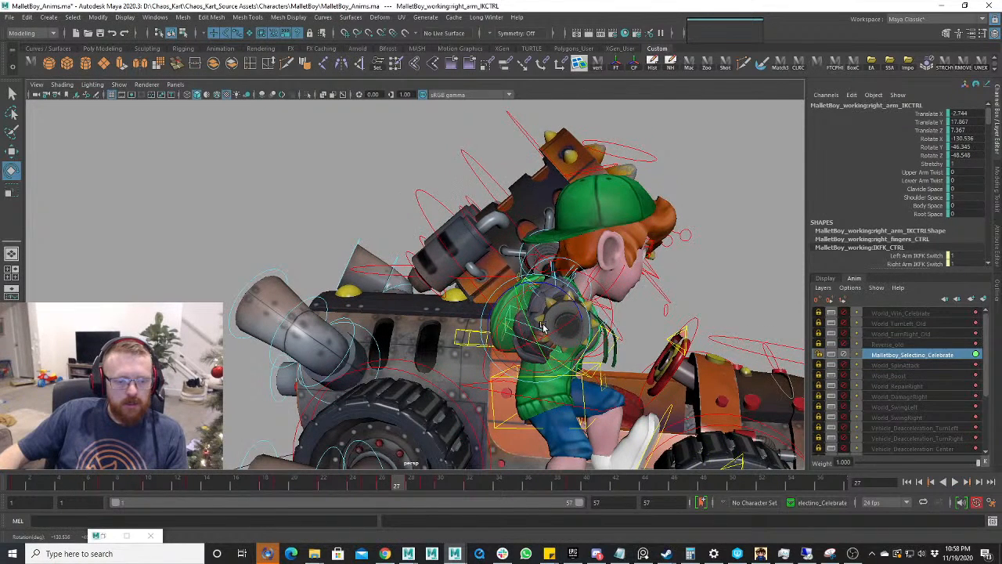
{"action": "key", "text": "w"}
{"action": "left_click_drag", "start_coordinate": [540, 327], "coordinate": [535, 332]}
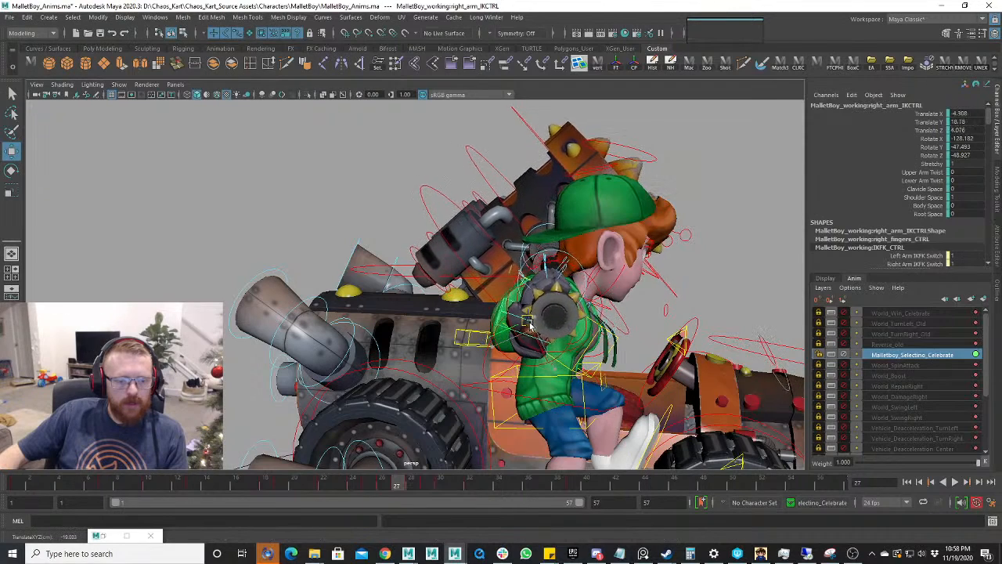
- At frame 25, move the right arm IK control to about -9.56, 24.01, 2.92 and rotate it to about -123.16, -42.83, -58.34
{"action": "mouse_move", "coordinate": [397, 487]}
{"action": "left_mouse_down"}
{"action": "mouse_move", "coordinate": [364, 485]}
{"action": "mouse_move", "coordinate": [515, 493]}
{"action": "mouse_move", "coordinate": [317, 486]}
{"action": "mouse_move", "coordinate": [387, 486]}
{"action": "mouse_move", "coordinate": [351, 485]}
{"action": "mouse_move", "coordinate": [368, 485]}
{"action": "left_mouse_up"}
{"action": "key", "text": "e"}
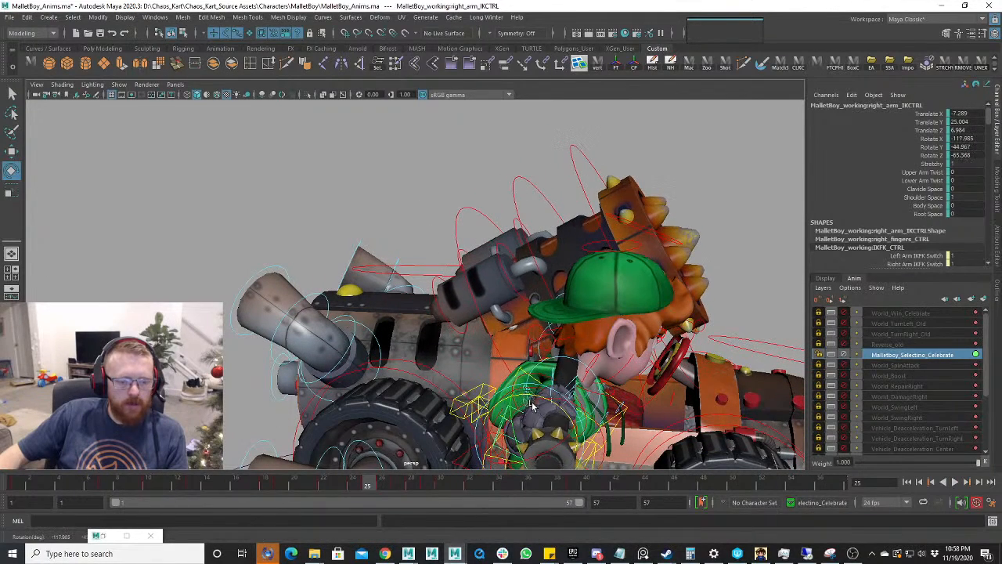
{"action": "key", "text": "w"}
{"action": "left_click_drag", "start_coordinate": [531, 405], "coordinate": [513, 440]}
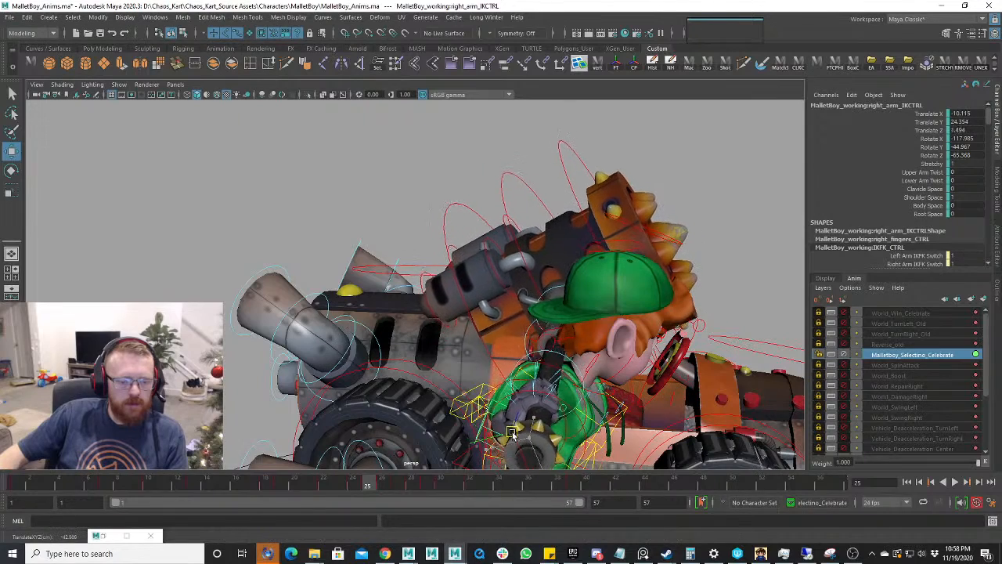
{"action": "mouse_move", "coordinate": [374, 488]}
{"action": "left_mouse_down"}
{"action": "mouse_move", "coordinate": [348, 486]}
{"action": "mouse_move", "coordinate": [377, 490]}
{"action": "mouse_move", "coordinate": [352, 487]}
{"action": "mouse_move", "coordinate": [373, 491]}
{"action": "mouse_move", "coordinate": [357, 492]}
{"action": "mouse_move", "coordinate": [375, 506]}
{"action": "mouse_move", "coordinate": [355, 505]}
{"action": "mouse_move", "coordinate": [368, 506]}
{"action": "left_mouse_up"}
{"action": "key", "text": "e"}
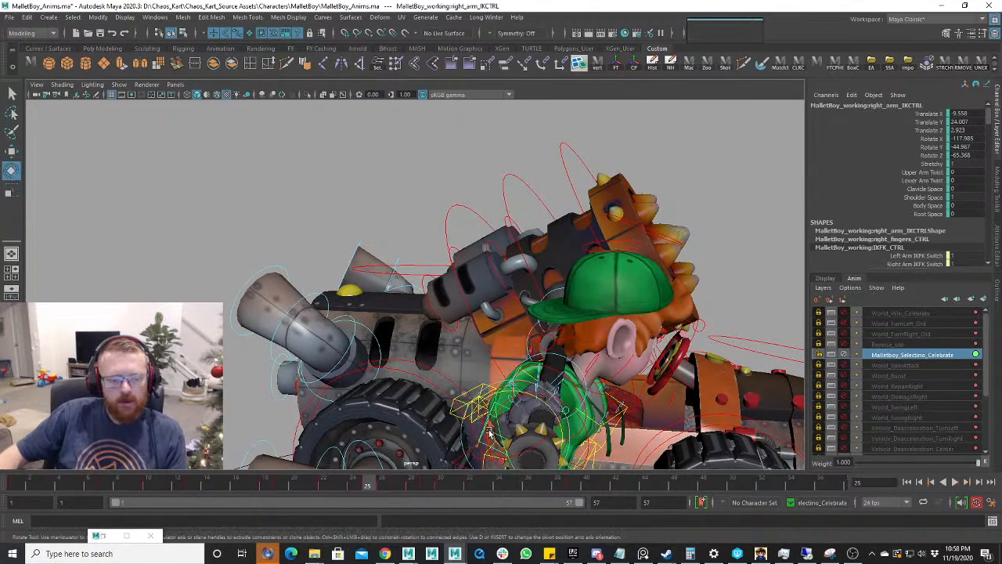
{"action": "left_click_drag", "start_coordinate": [488, 433], "coordinate": [492, 437]}
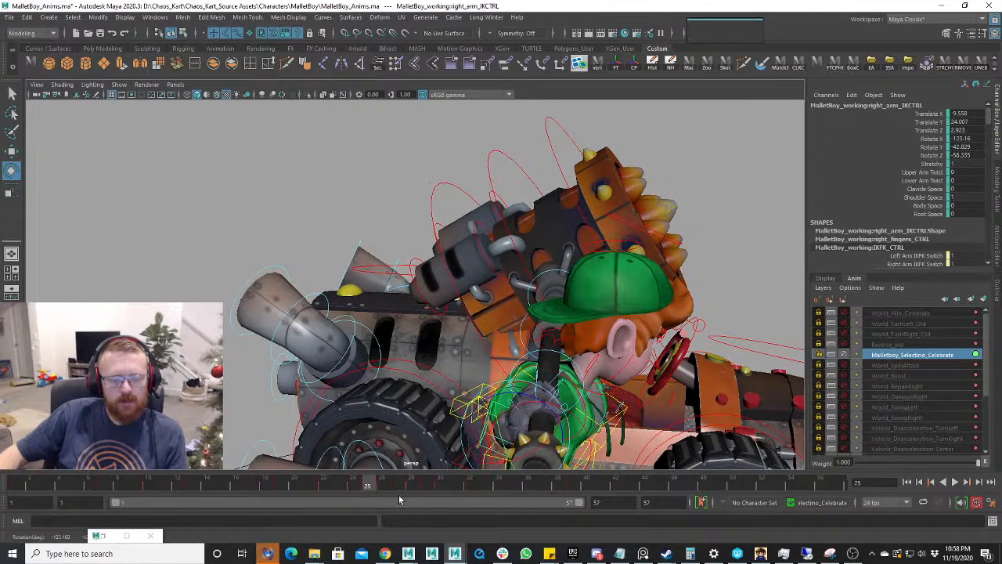
- Play back the animation from the side and three-quarter views and examine the mallet swing onto the kart
{"action": "key", "text": "alt+v"}
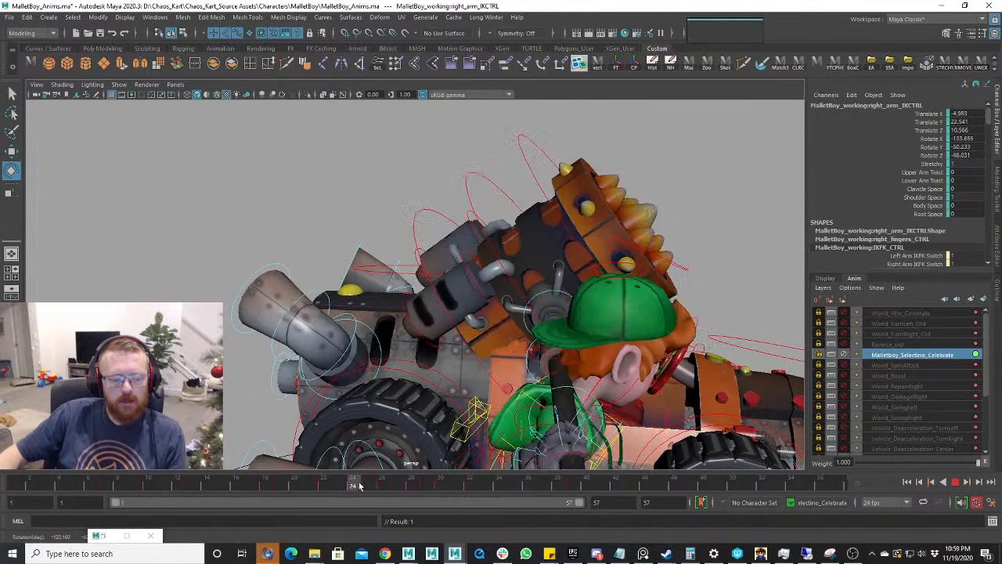
{"action": "left_click", "coordinate": [368, 486]}
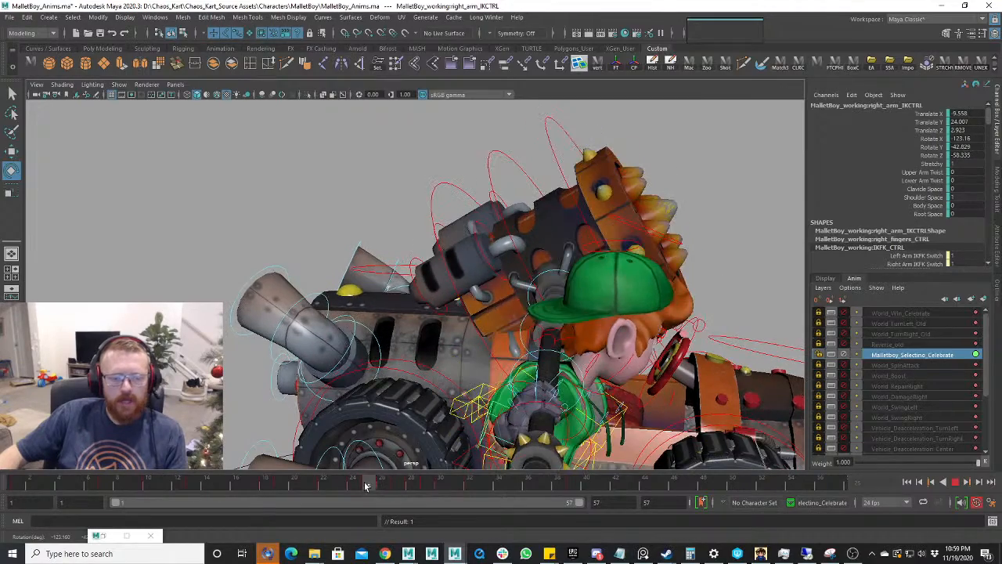
{"action": "right_click_drag", "start_coordinate": [547, 336], "coordinate": [438, 336], "text": "alt"}
{"action": "left_click_drag", "start_coordinate": [611, 375], "coordinate": [470, 379], "text": "alt"}
{"action": "middle_click_drag", "start_coordinate": [499, 383], "coordinate": [554, 246], "text": "alt"}
{"action": "right_click_drag", "start_coordinate": [555, 246], "coordinate": [520, 325], "text": "alt"}
{"action": "key", "text": "alt+v"}
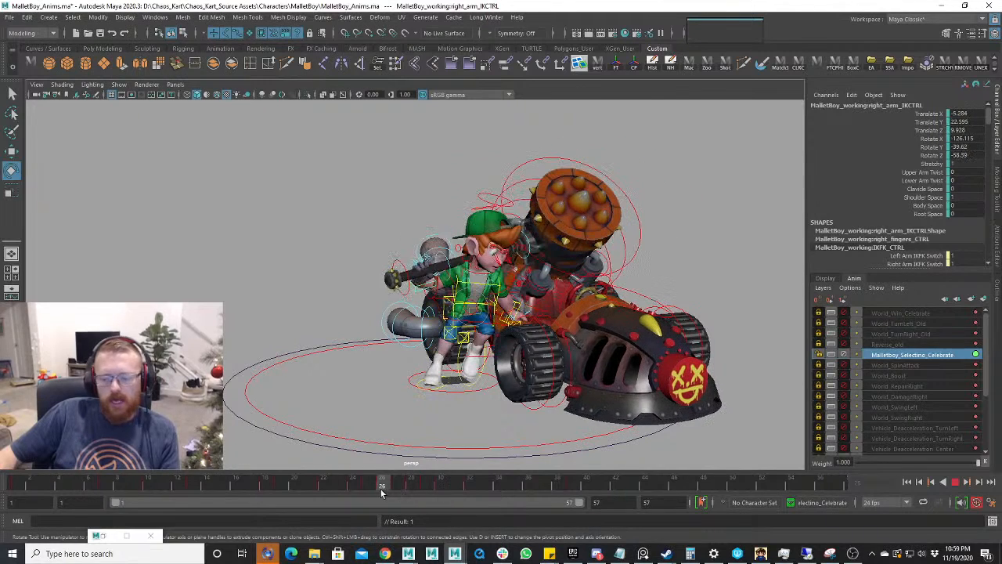
{"action": "key", "text": "alt+v"}
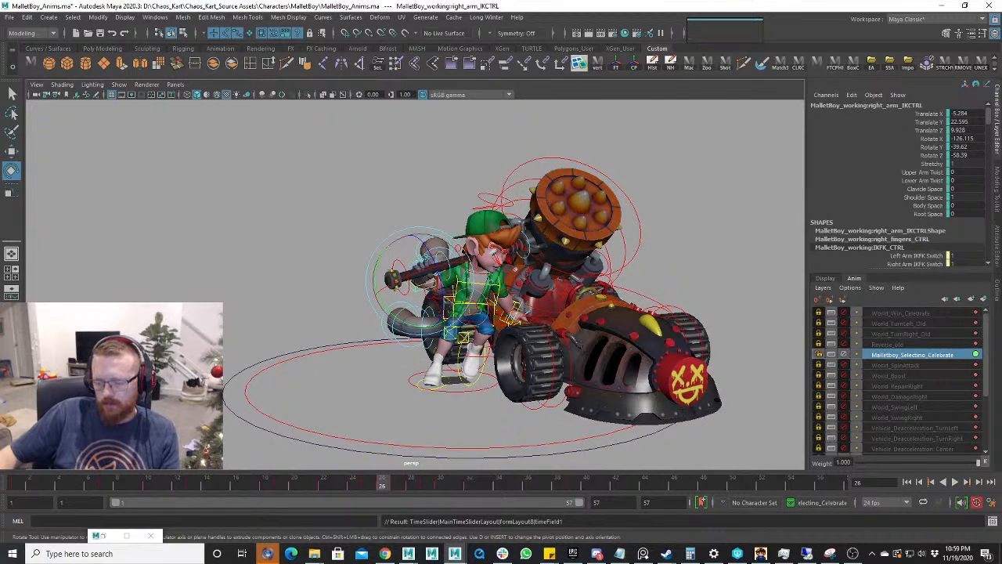
{"action": "left_click_drag", "start_coordinate": [696, 377], "coordinate": [537, 346], "text": "alt"}
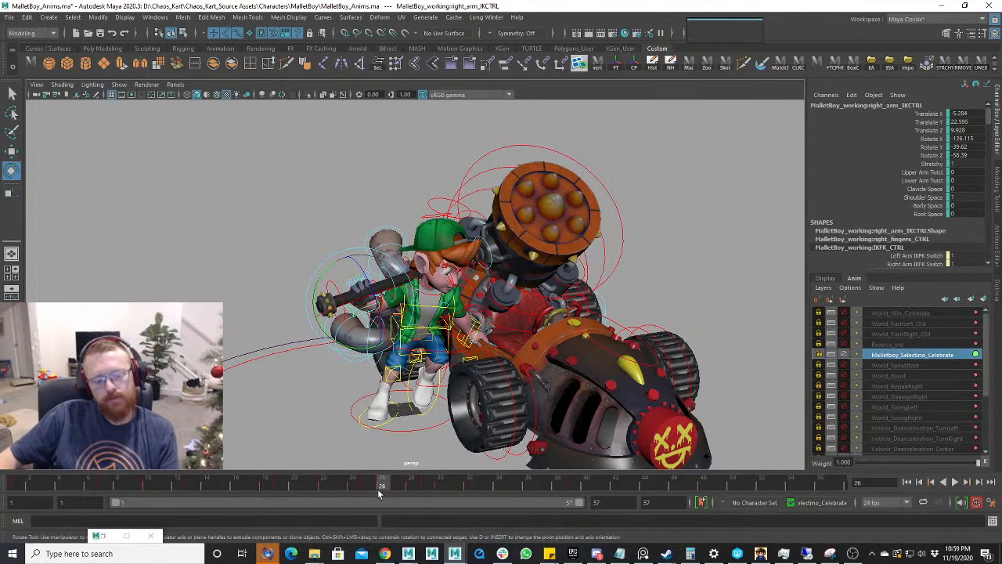
{"action": "left_click_drag", "start_coordinate": [377, 488], "coordinate": [293, 473]}
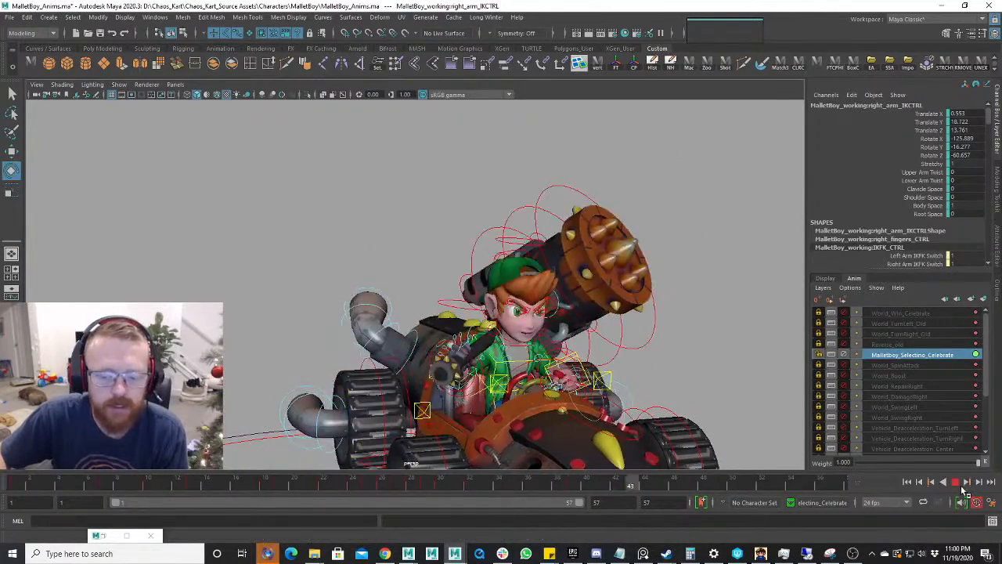
{"action": "left_click", "coordinate": [957, 483]}
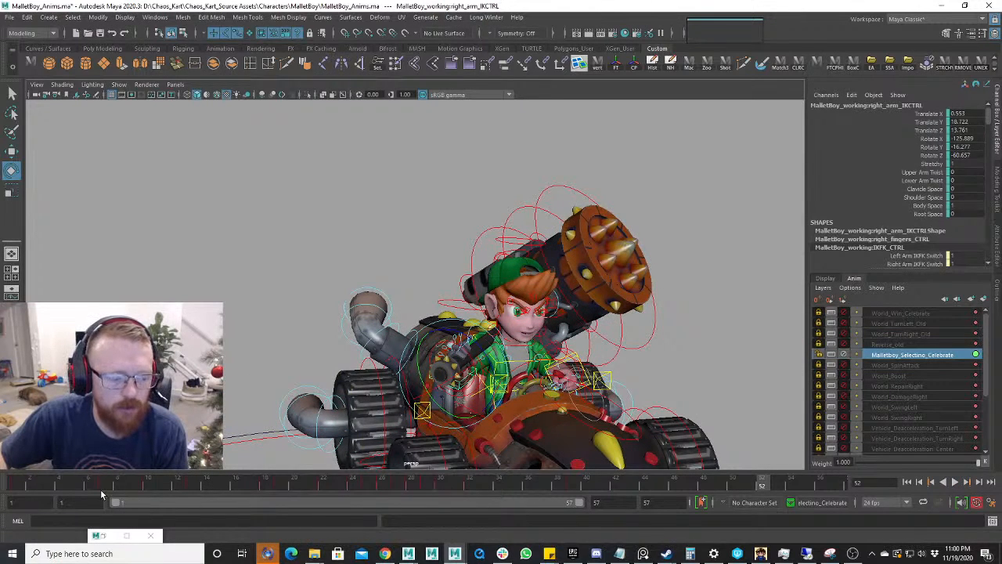
- Compare frames 12 to 14 from the side and examine how the right arm and mallet move between them
{"action": "left_click", "coordinate": [104, 484]}
{"action": "key", "text": "alt+v"}
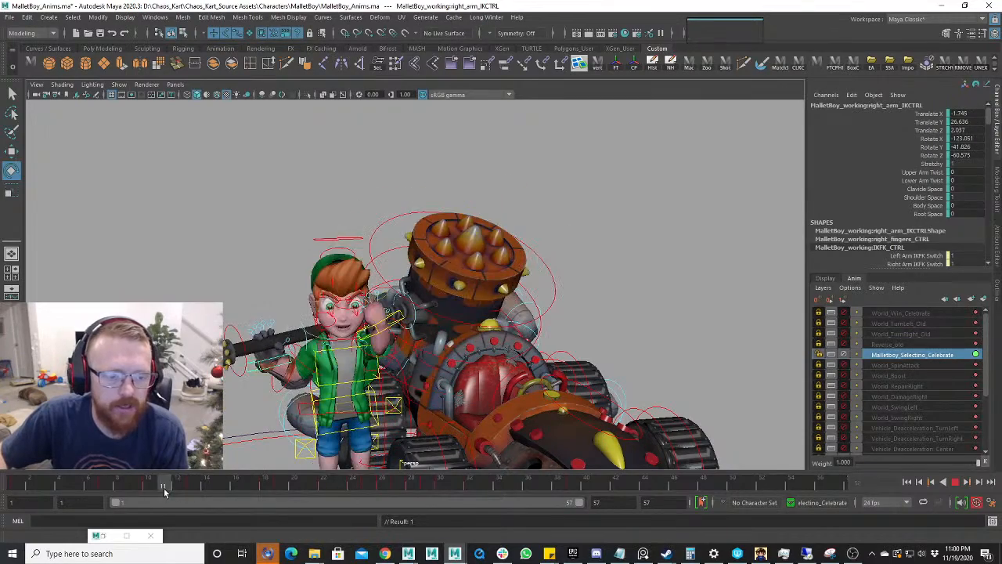
{"action": "left_click_drag", "start_coordinate": [164, 492], "coordinate": [206, 488]}
{"action": "left_click_drag", "start_coordinate": [259, 329], "coordinate": [376, 329], "text": "alt"}
{"action": "right_click_drag", "start_coordinate": [317, 319], "coordinate": [359, 351], "text": "alt"}
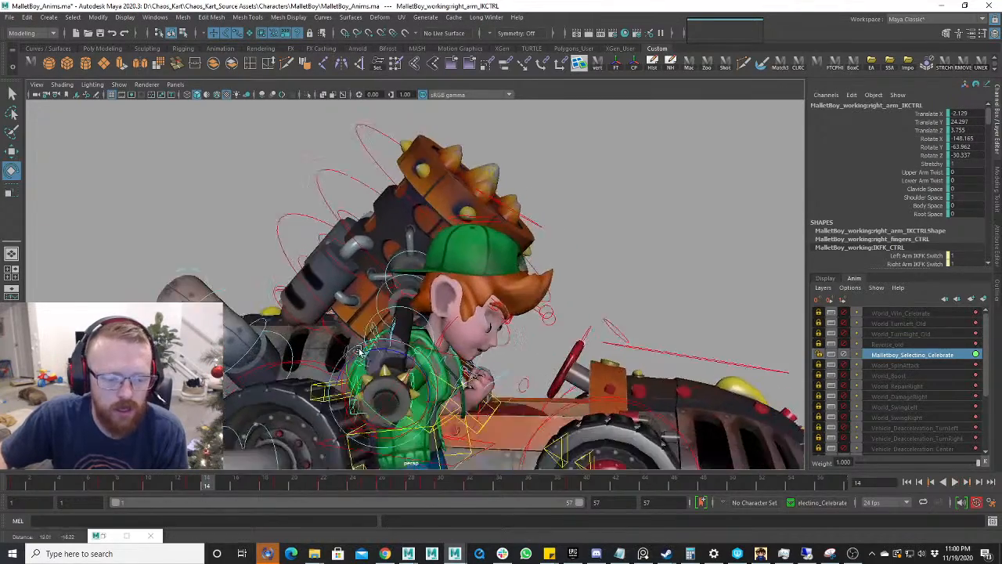
{"action": "middle_click_drag", "start_coordinate": [360, 351], "coordinate": [343, 336], "text": "alt"}
{"action": "mouse_move", "coordinate": [205, 491]}
{"action": "left_mouse_down"}
{"action": "mouse_move", "coordinate": [162, 486]}
{"action": "mouse_move", "coordinate": [221, 489]}
{"action": "mouse_move", "coordinate": [170, 495]}
{"action": "mouse_move", "coordinate": [200, 494]}
{"action": "mouse_move", "coordinate": [187, 494]}
{"action": "left_mouse_up"}
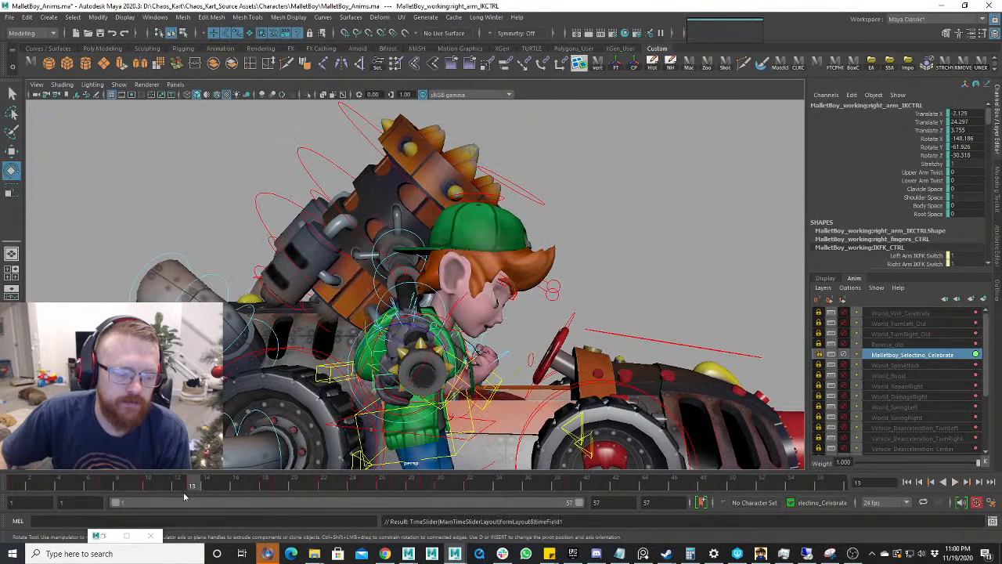
{"action": "left_click", "coordinate": [178, 490]}
{"action": "left_click", "coordinate": [196, 484]}
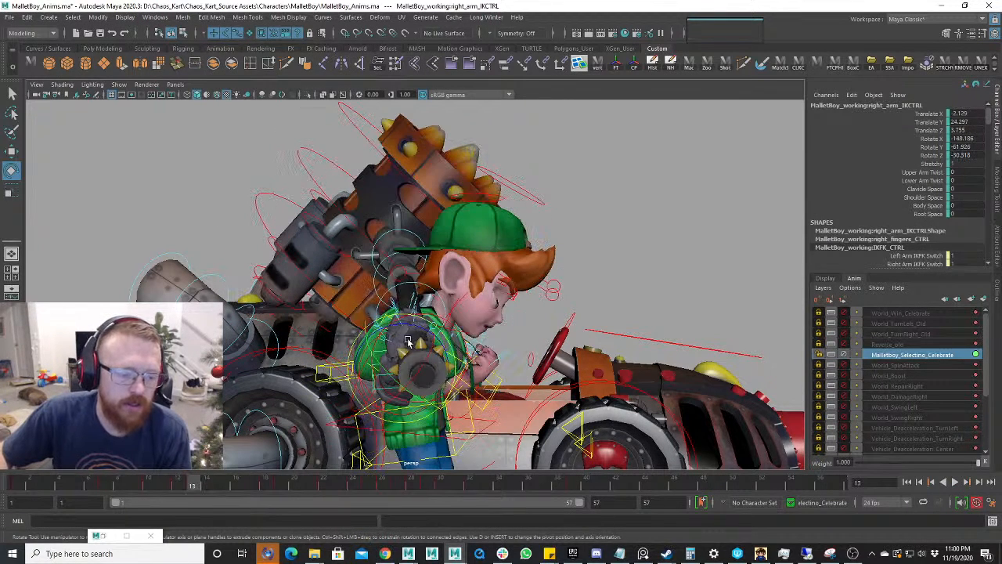
{"action": "left_click_drag", "start_coordinate": [217, 486], "coordinate": [193, 487]}
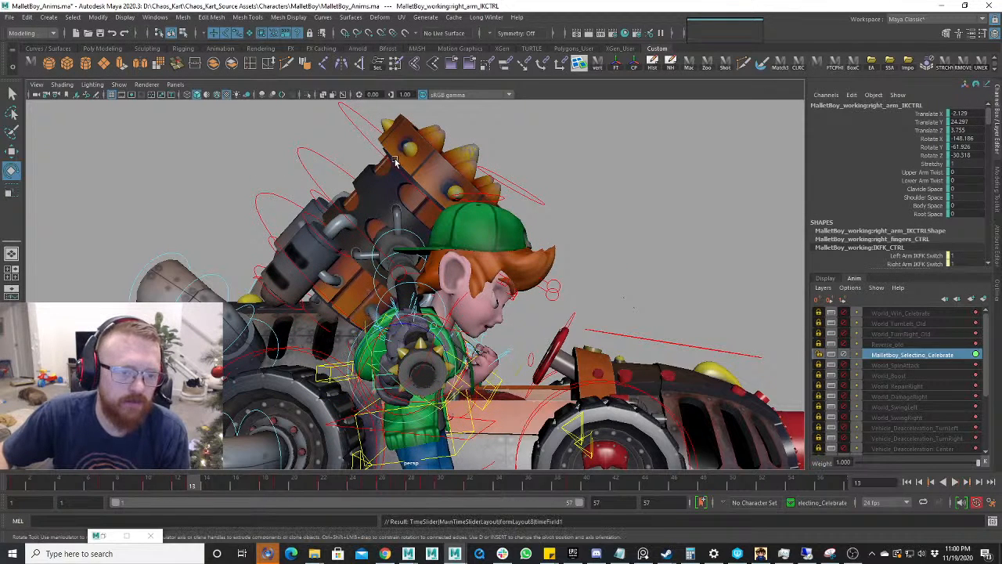
{"action": "left_click", "coordinate": [178, 484]}
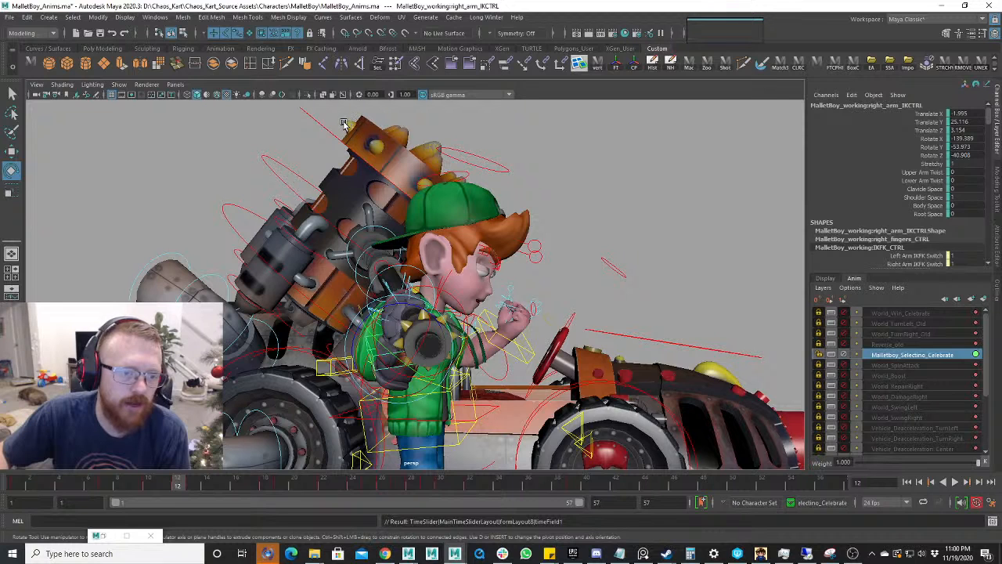
{"action": "left_click", "coordinate": [194, 487]}
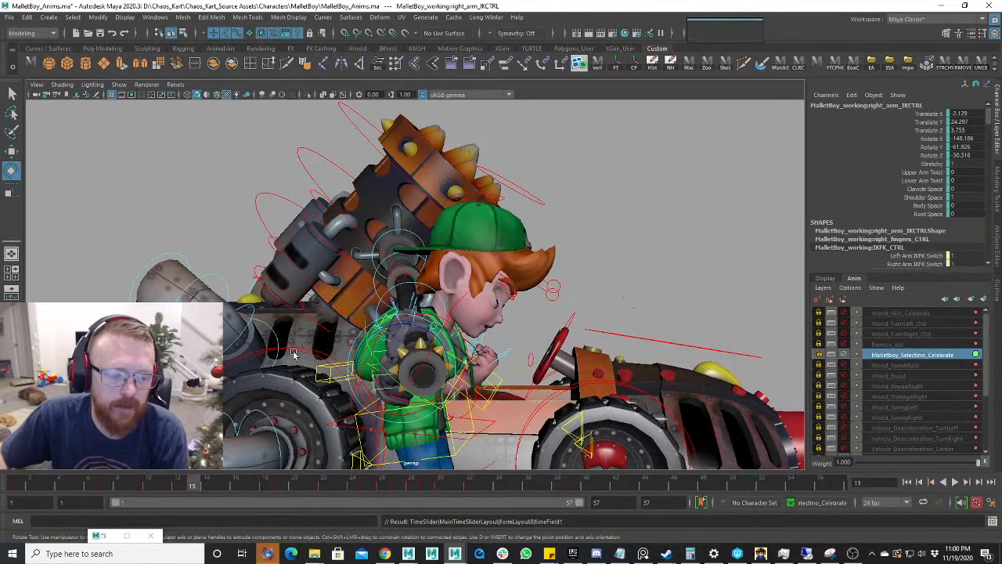
- Move the right arm IK control at frame 13 and play back the surrounding frames to check it
{"action": "left_click_drag", "start_coordinate": [396, 374], "coordinate": [317, 447]}
{"action": "key", "text": "w"}
{"action": "left_click", "coordinate": [179, 487]}
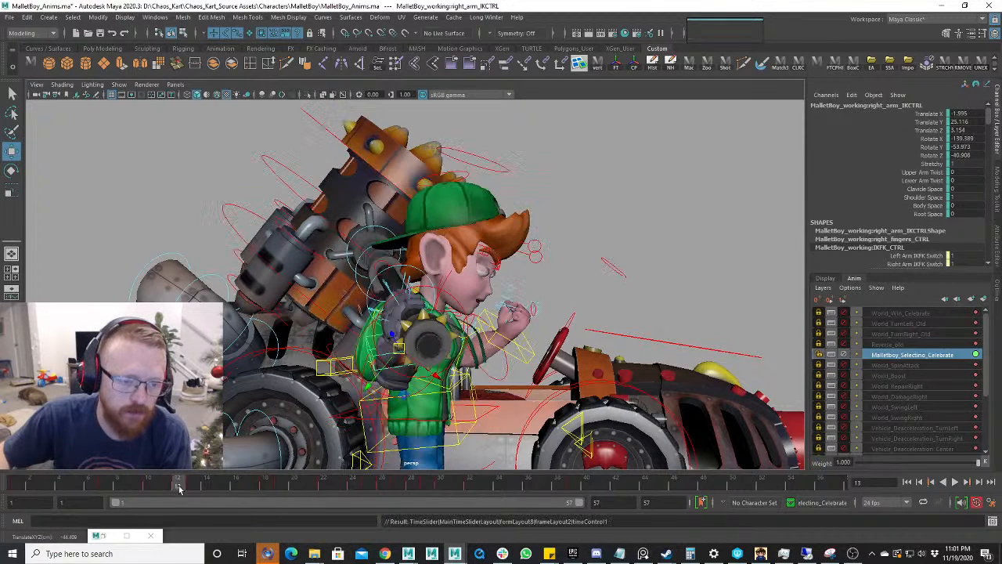
{"action": "key", "text": "alt+v"}
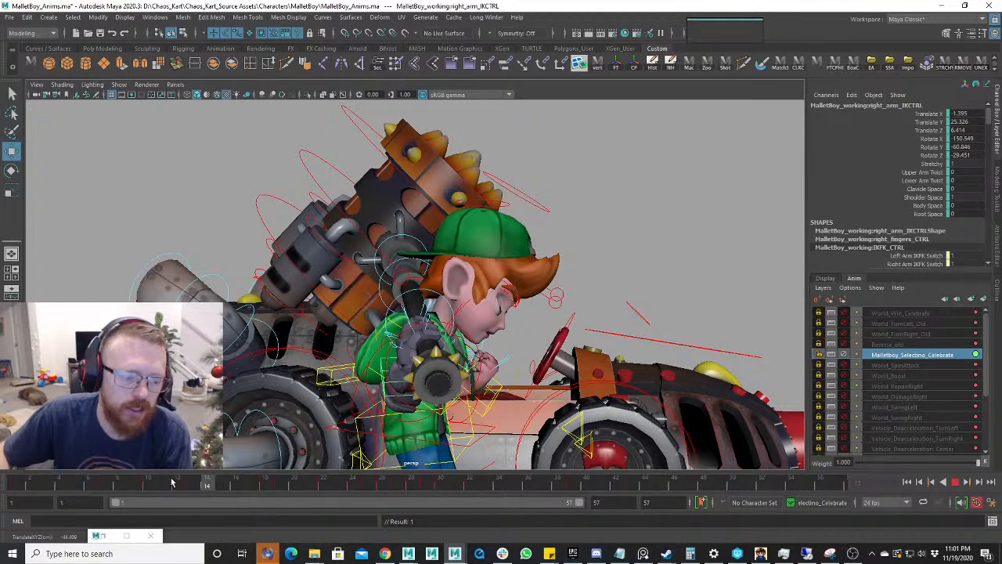
- Rotate the right arm IK control at frame 12 to about -139.44 in X, -57.06 in Y and -43.47 in Z
{"action": "mouse_move", "coordinate": [171, 482]}
{"action": "left_mouse_down"}
{"action": "mouse_move", "coordinate": [161, 481]}
{"action": "mouse_move", "coordinate": [192, 483]}
{"action": "mouse_move", "coordinate": [153, 491]}
{"action": "mouse_move", "coordinate": [183, 492]}
{"action": "left_mouse_up"}
{"action": "key", "text": "e"}
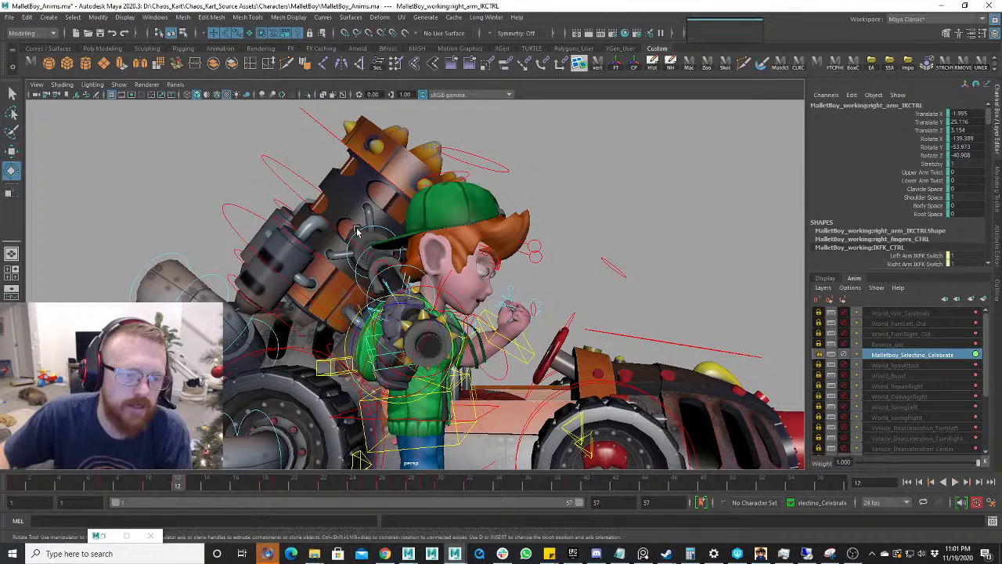
{"action": "mouse_move", "coordinate": [391, 317]}
{"action": "left_mouse_down"}
{"action": "mouse_move", "coordinate": [403, 312]}
{"action": "mouse_move", "coordinate": [396, 316]}
{"action": "left_mouse_up"}
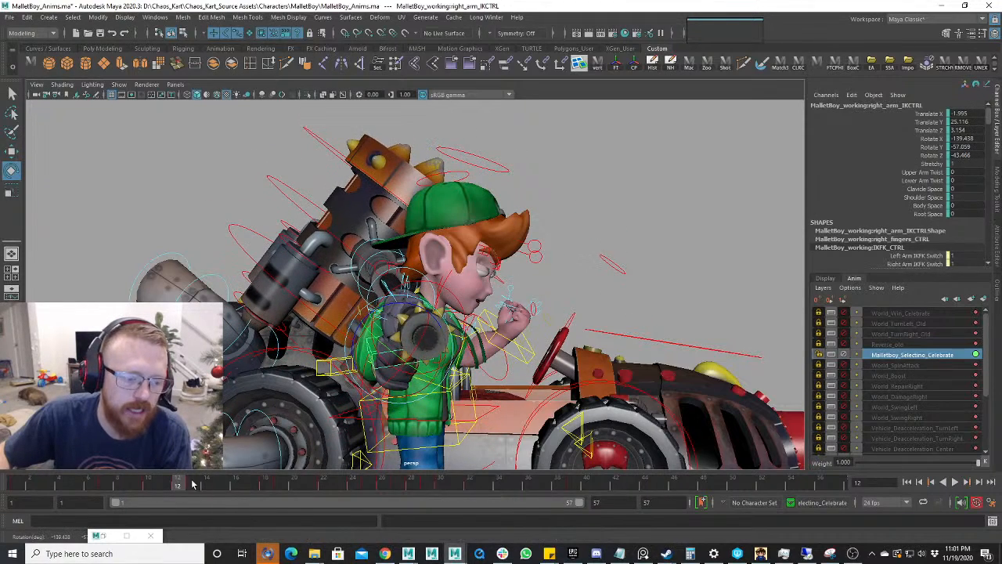
{"action": "key", "text": "alt+v"}
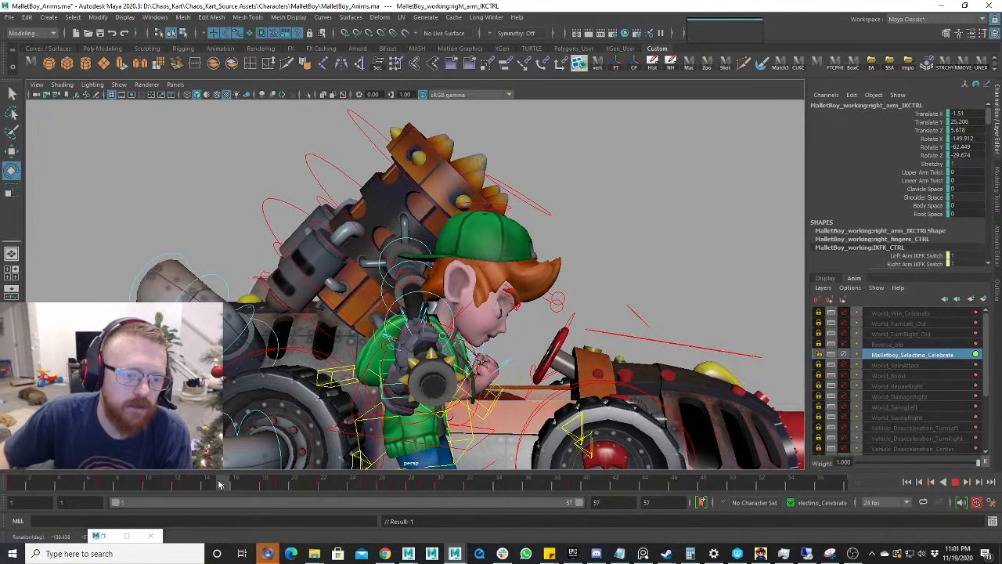
- Rotate the right arm IK control at frame 13 to about -146.75, -62.22, -36.98, reposition it and play back the swing
{"action": "left_click_drag", "start_coordinate": [219, 485], "coordinate": [192, 487]}
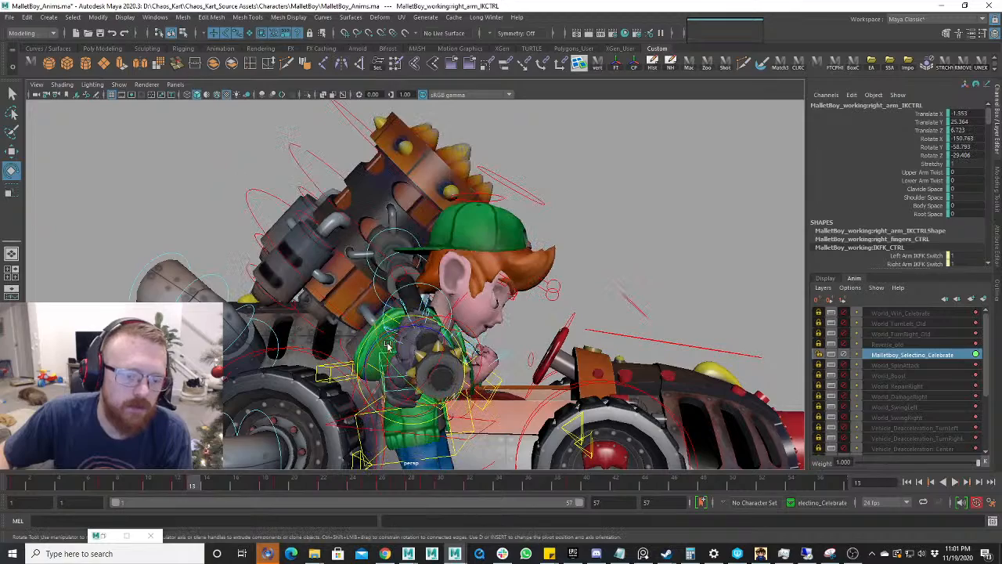
{"action": "left_click_drag", "start_coordinate": [387, 345], "coordinate": [403, 334]}
{"action": "key", "text": "w"}
{"action": "left_click_drag", "start_coordinate": [419, 380], "coordinate": [400, 356]}
{"action": "left_click_drag", "start_coordinate": [514, 347], "coordinate": [297, 366], "text": "alt"}
{"action": "key", "text": "alt+v"}
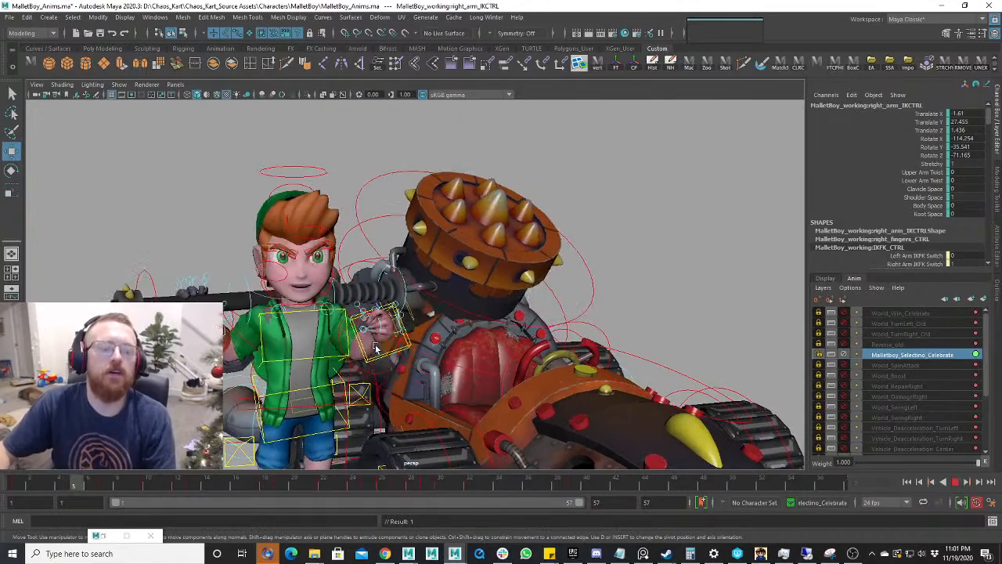
{"action": "left_click", "coordinate": [953, 482]}
{"action": "left_click", "coordinate": [191, 486]}
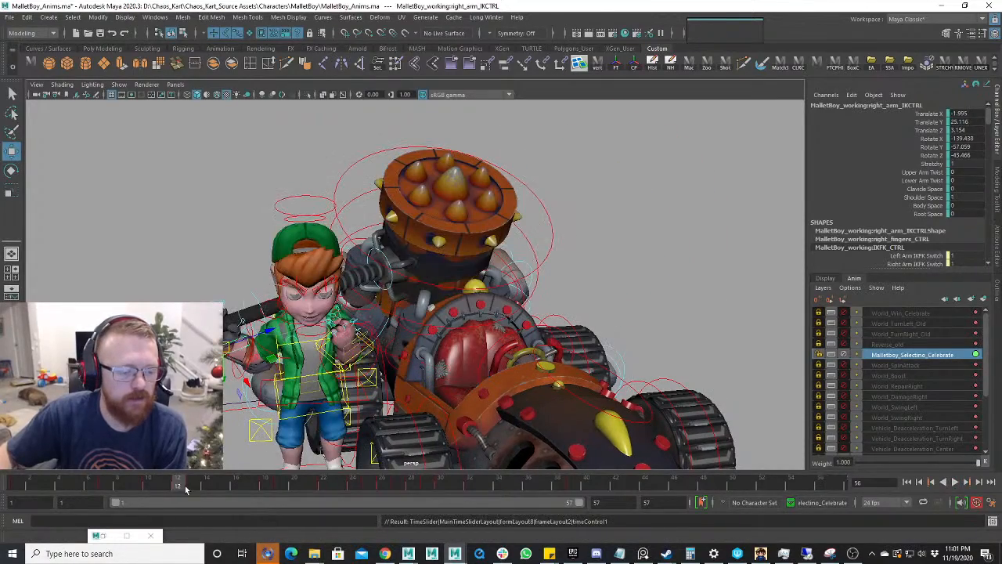
- Rotate the right arm IK control at frame 18 to about -132.32 in X, -66.86 in Y and -43.28 in Z
{"action": "left_click_drag", "start_coordinate": [195, 487], "coordinate": [265, 489]}
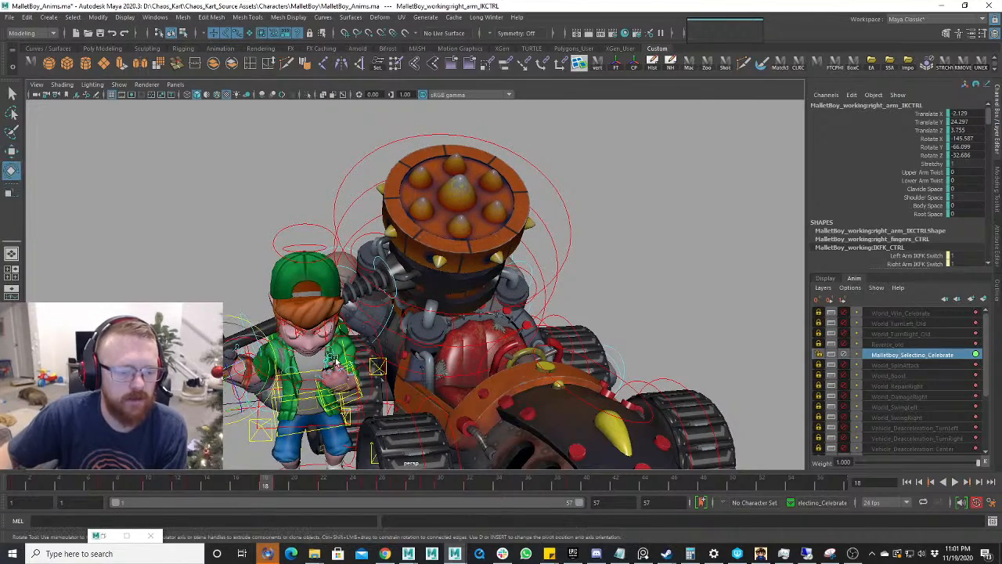
{"action": "left_click_drag", "start_coordinate": [366, 385], "coordinate": [403, 382], "text": "alt"}
{"action": "key", "text": "e"}
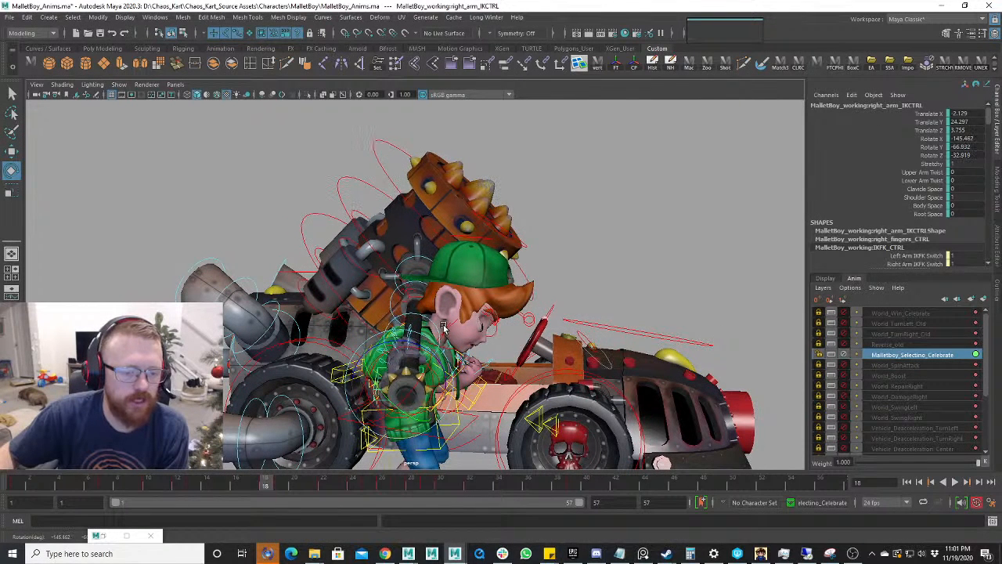
{"action": "left_click_drag", "start_coordinate": [443, 327], "coordinate": [432, 327]}
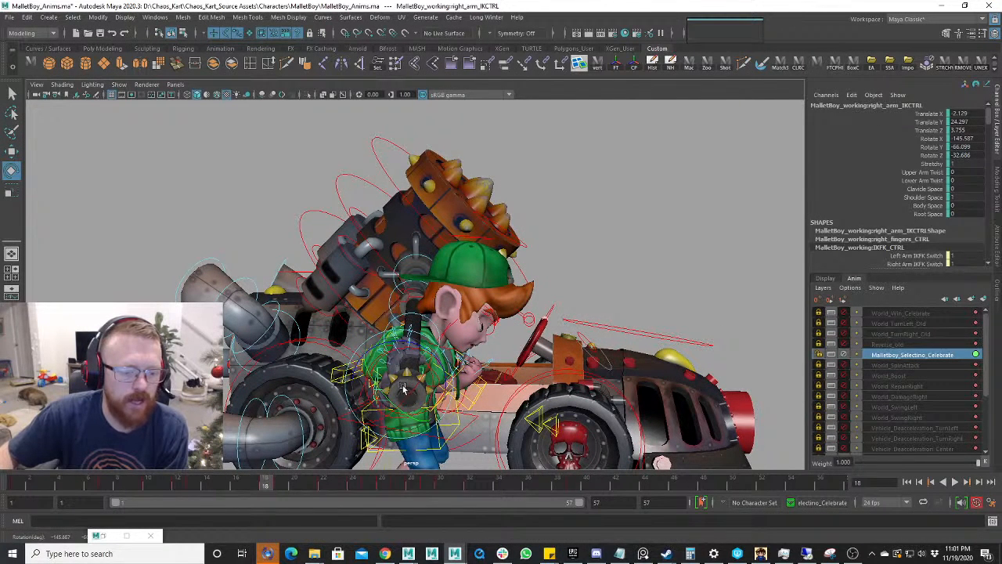
{"action": "left_click_drag", "start_coordinate": [404, 389], "coordinate": [398, 388]}
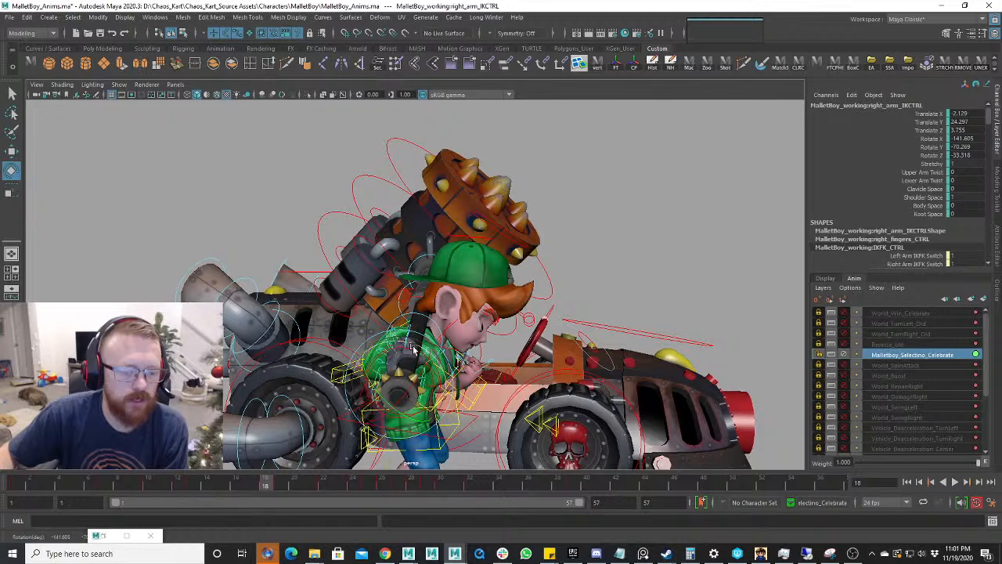
{"action": "key", "text": "alt+v"}
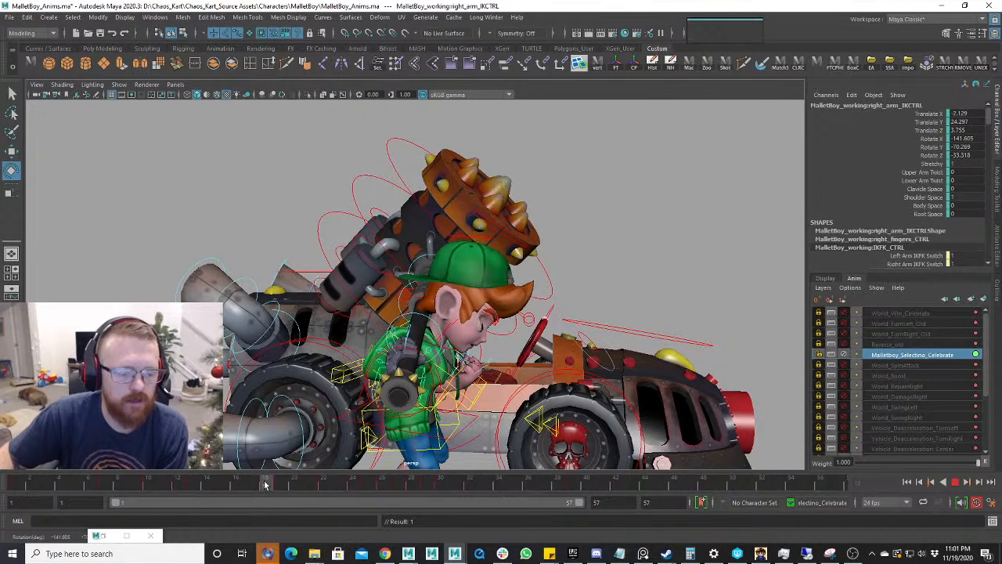
{"action": "key", "text": "alt+v"}
{"action": "left_click_drag", "start_coordinate": [418, 345], "coordinate": [379, 400]}
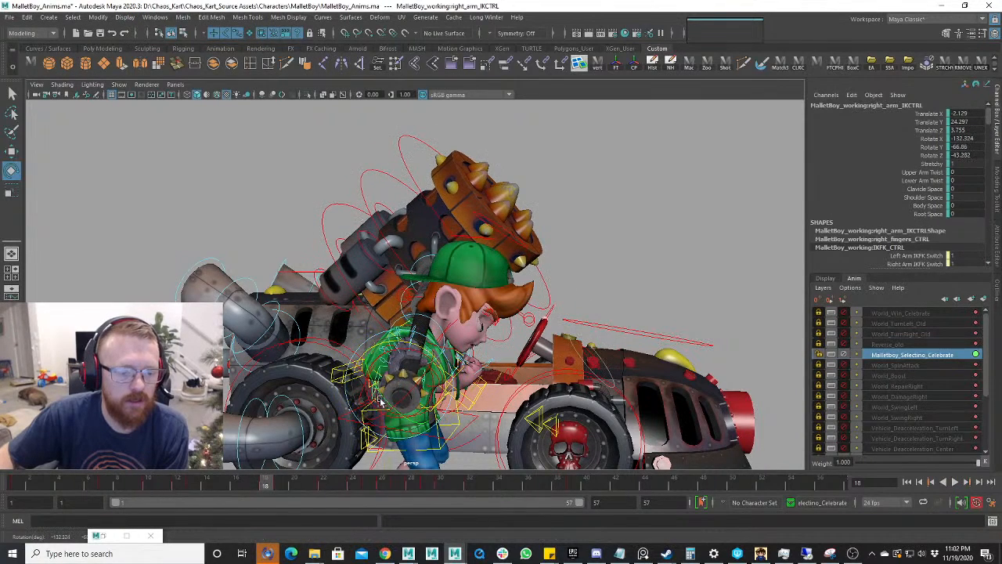
- Rotate the right arm IK control at frame 19 to about -130.69, -60.86, -45.75, comparing it with frame 18 and playing it back
{"action": "left_click", "coordinate": [279, 489]}
{"action": "mouse_move", "coordinate": [279, 489]}
{"action": "left_mouse_down"}
{"action": "mouse_move", "coordinate": [264, 487]}
{"action": "mouse_move", "coordinate": [302, 486]}
{"action": "mouse_move", "coordinate": [264, 498]}
{"action": "mouse_move", "coordinate": [349, 486]}
{"action": "mouse_move", "coordinate": [216, 490]}
{"action": "mouse_move", "coordinate": [299, 490]}
{"action": "mouse_move", "coordinate": [261, 493]}
{"action": "mouse_move", "coordinate": [285, 494]}
{"action": "left_mouse_up"}
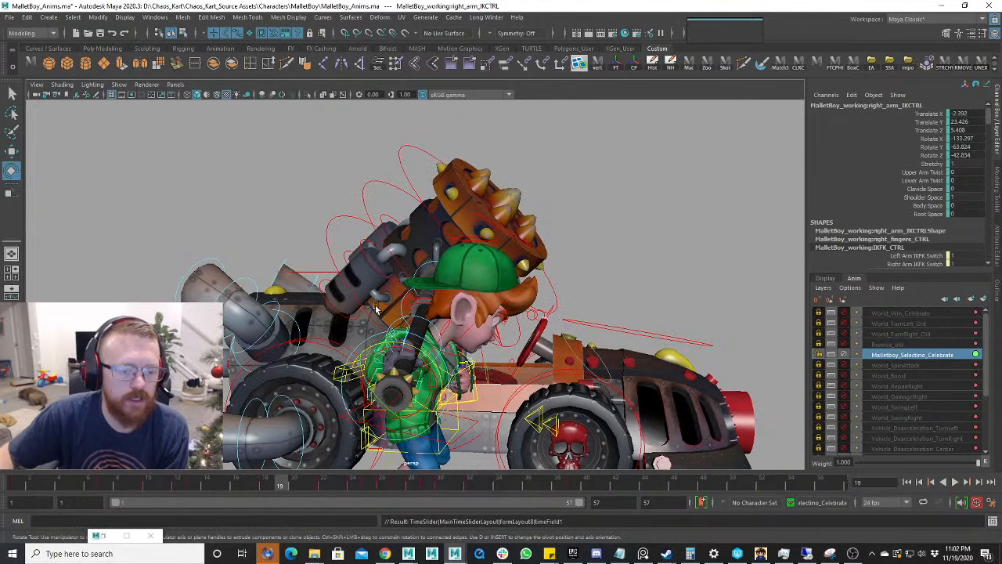
{"action": "left_click_drag", "start_coordinate": [387, 342], "coordinate": [371, 386]}
{"action": "mouse_move", "coordinate": [275, 480]}
{"action": "left_mouse_down"}
{"action": "mouse_move", "coordinate": [267, 482]}
{"action": "mouse_move", "coordinate": [279, 484]}
{"action": "left_mouse_up"}
{"action": "left_click_drag", "start_coordinate": [464, 335], "coordinate": [398, 344], "text": "alt"}
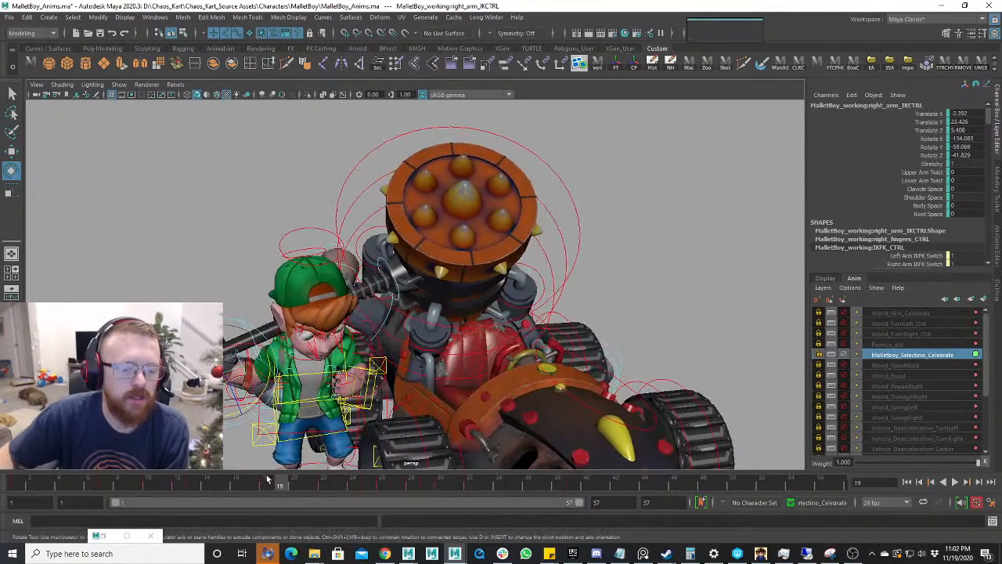
{"action": "mouse_move", "coordinate": [270, 482]}
{"action": "left_mouse_down"}
{"action": "mouse_move", "coordinate": [310, 486]}
{"action": "mouse_move", "coordinate": [262, 486]}
{"action": "mouse_move", "coordinate": [279, 486]}
{"action": "left_mouse_up"}
{"action": "key", "text": "w"}
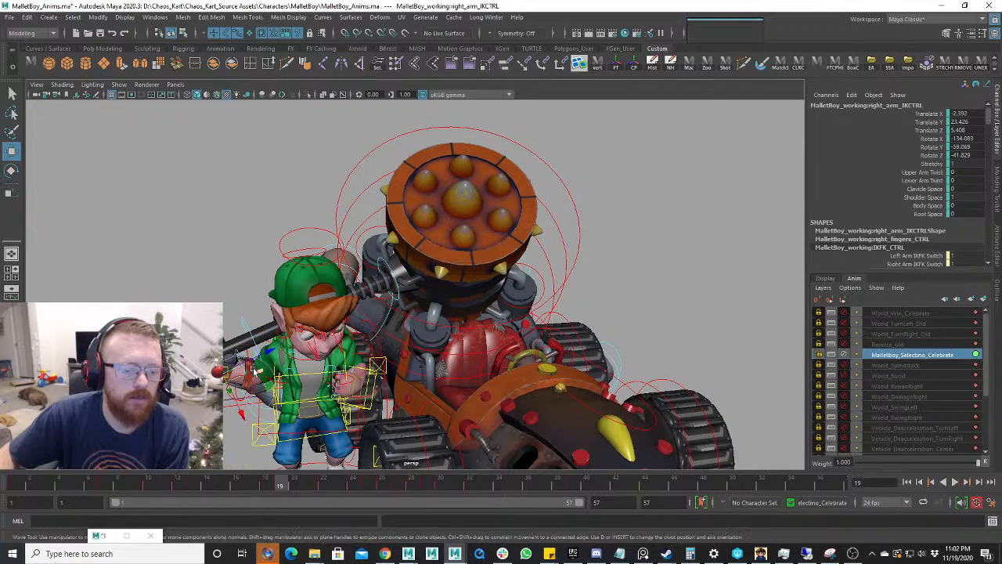
{"action": "key", "text": "e"}
{"action": "left_click_drag", "start_coordinate": [255, 371], "coordinate": [268, 384]}
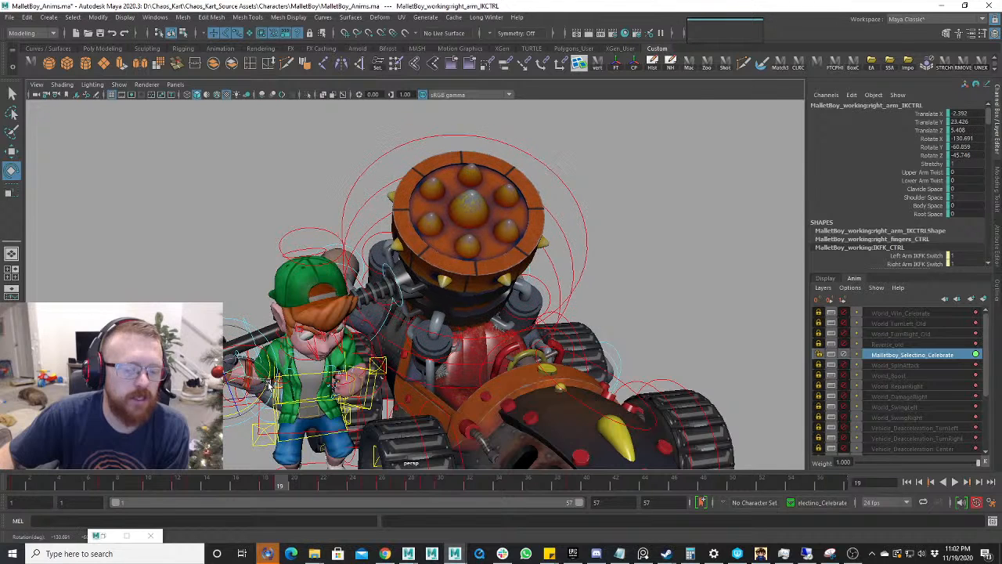
{"action": "key", "text": "alt+v"}
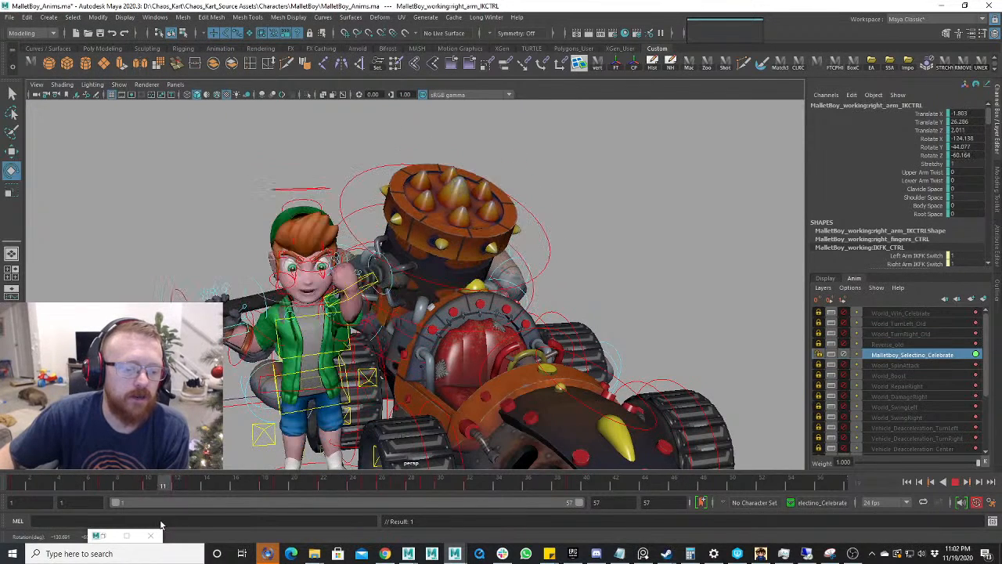
- Rotate the right arm IK control at frame 11 to about -123.93, -45.12, -62.01 and check the motion in playback
{"action": "key", "text": "Escape"}
{"action": "left_click_drag", "start_coordinate": [227, 354], "coordinate": [225, 353]}
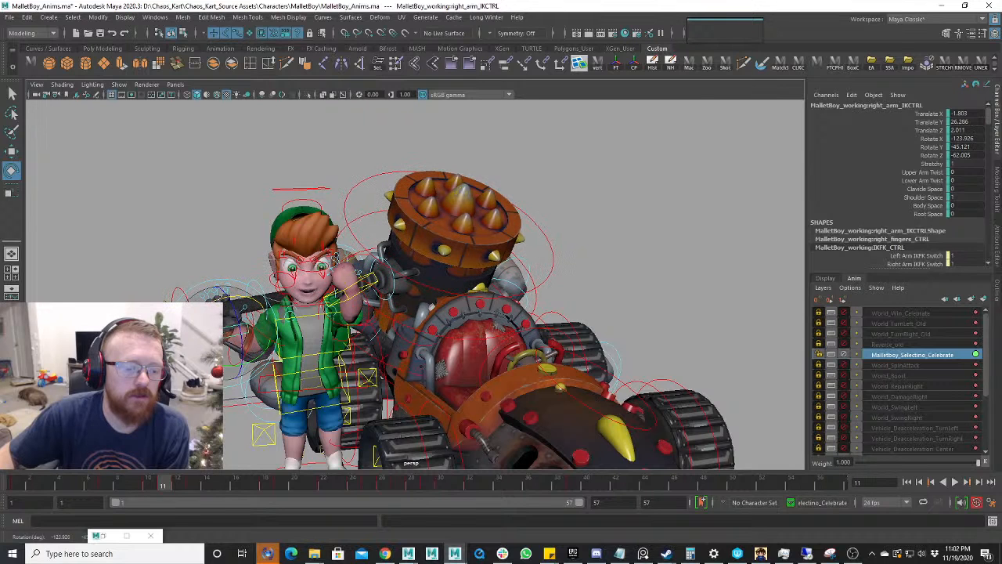
{"action": "key", "text": "alt+v"}
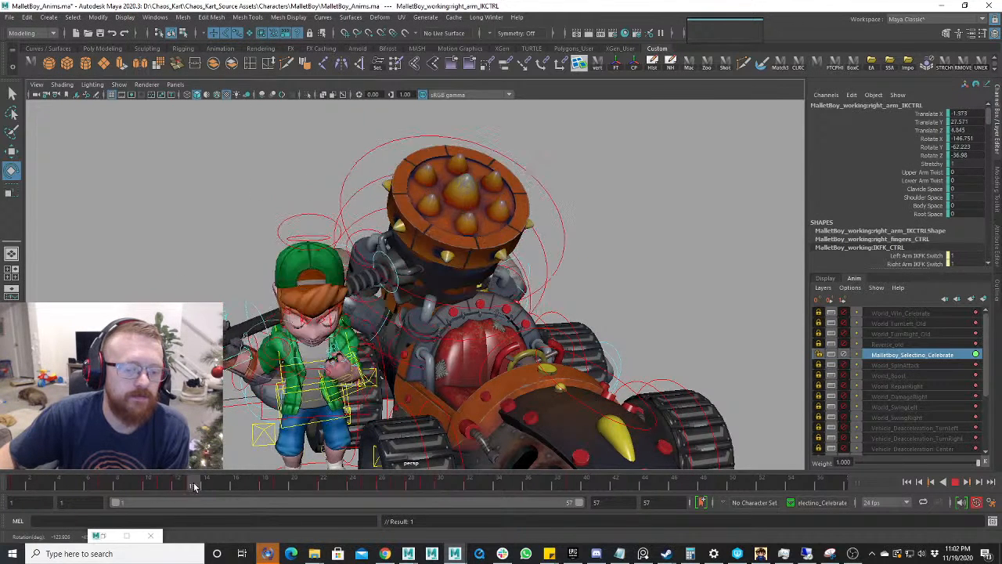
{"action": "key", "text": "alt+v"}
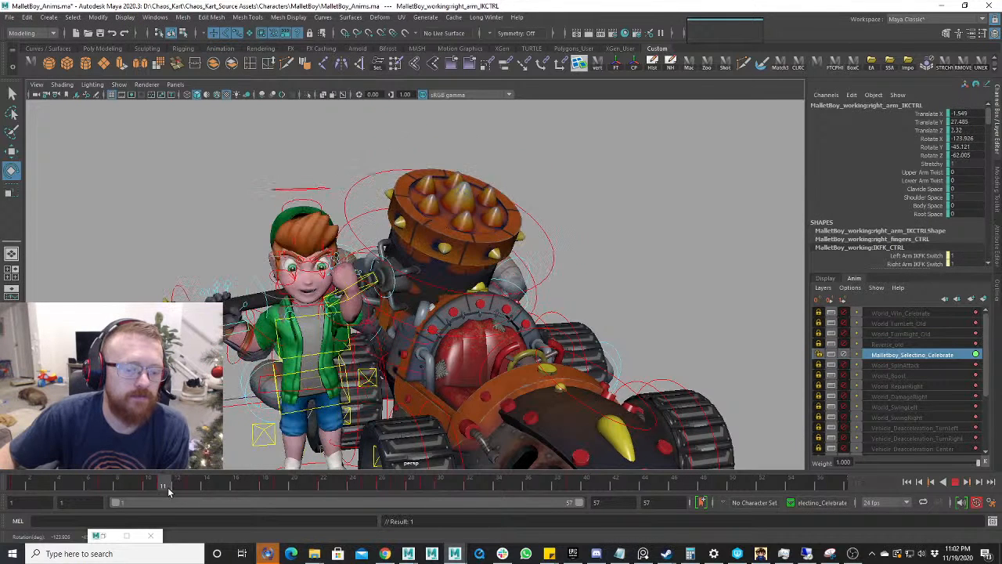
- Adjust the right arm IK control at frame 12, rotating it to about -140.15, -54.6, -47.16, and play back the animation
{"action": "left_click", "coordinate": [176, 487]}
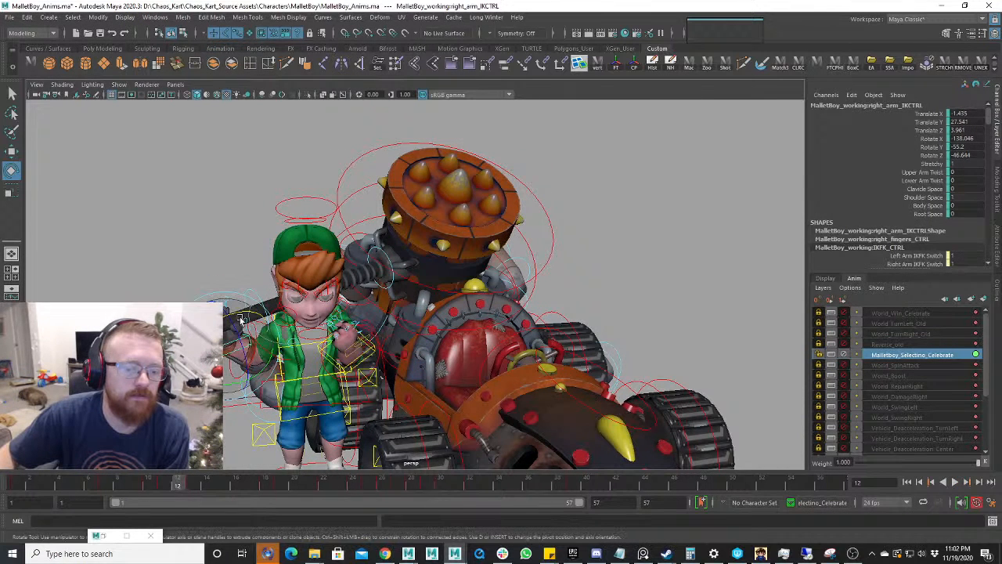
{"action": "left_click_drag", "start_coordinate": [241, 320], "coordinate": [226, 350]}
{"action": "key", "text": "w"}
{"action": "key", "text": "alt+v"}
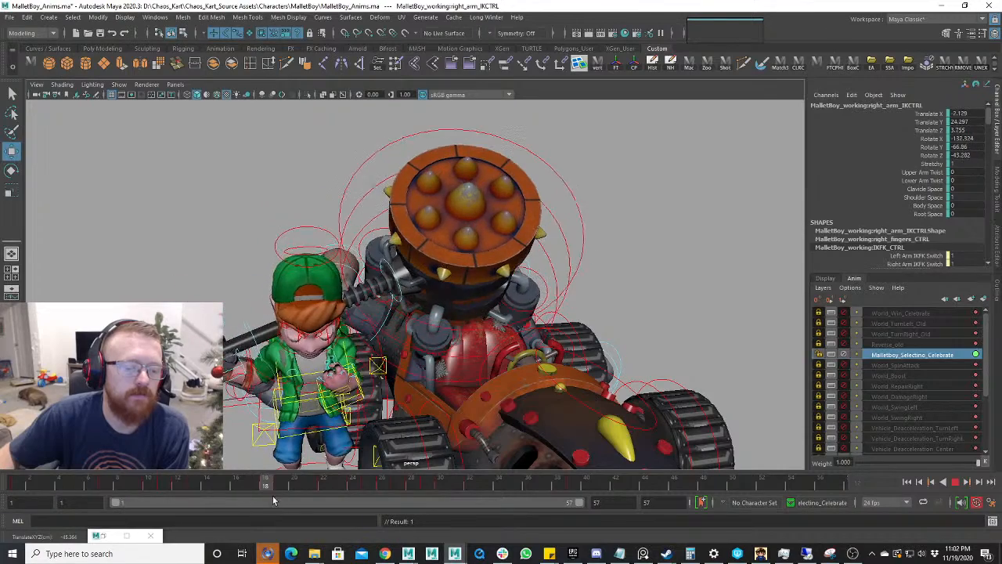
- Move the right arm IK control to about -1.37, 24.23, 7.62 at frame 13 and -1.16, 23.64, 5.96 at frame 12
{"action": "key", "text": "alt+v"}
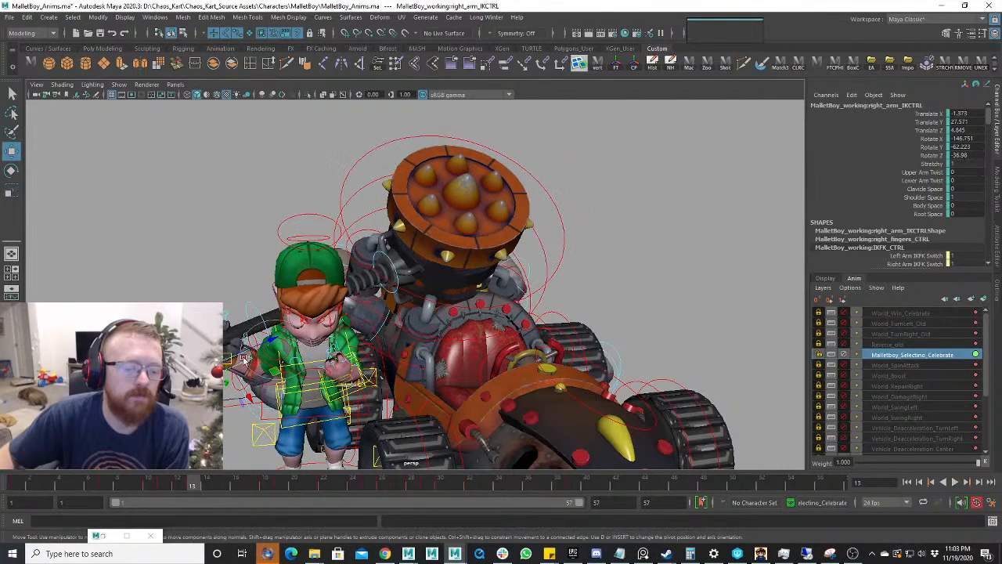
{"action": "left_click_drag", "start_coordinate": [227, 364], "coordinate": [228, 373]}
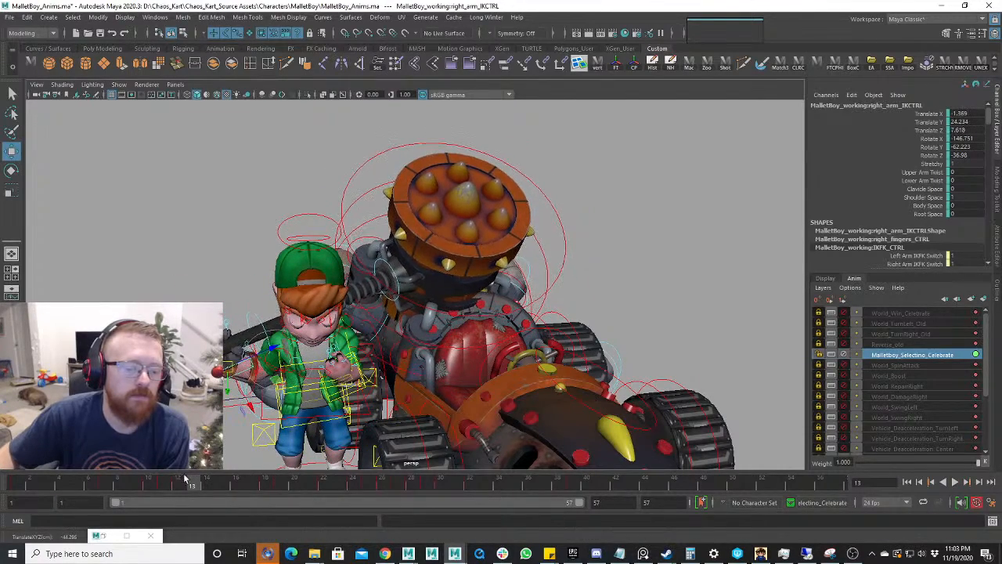
{"action": "key", "text": "alt+v"}
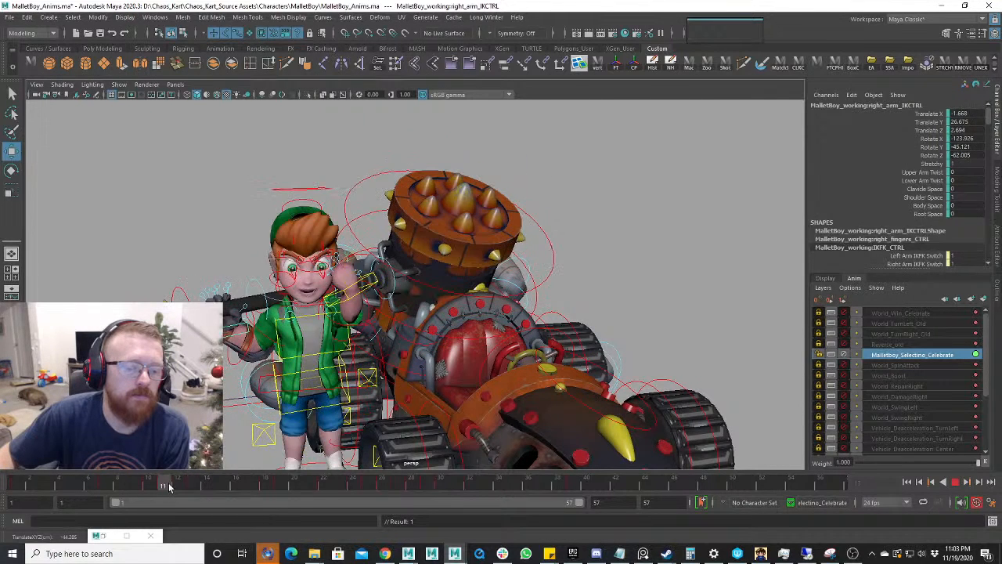
{"action": "left_click", "coordinate": [177, 486]}
{"action": "left_click_drag", "start_coordinate": [226, 351], "coordinate": [229, 356]}
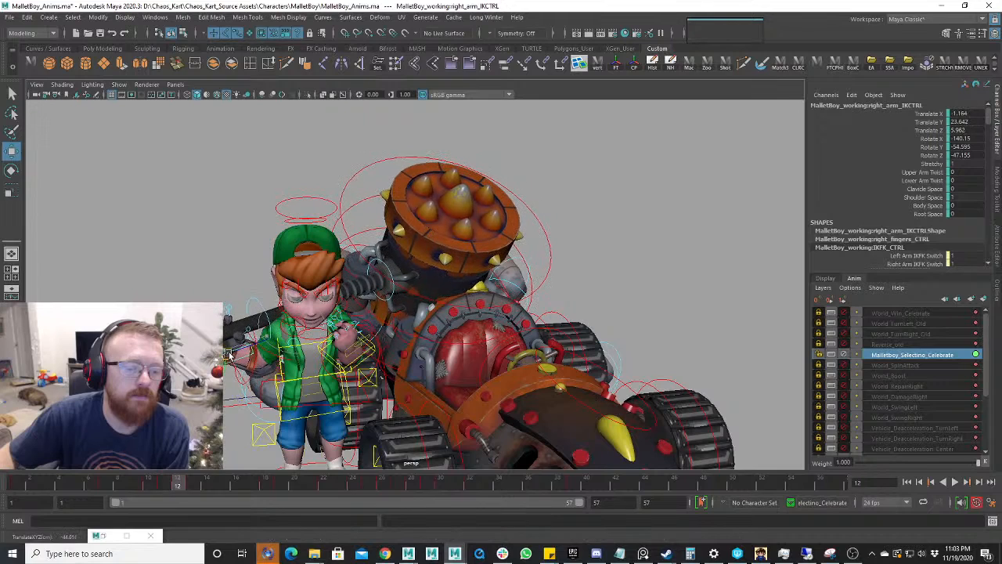
{"action": "key", "text": "alt+v"}
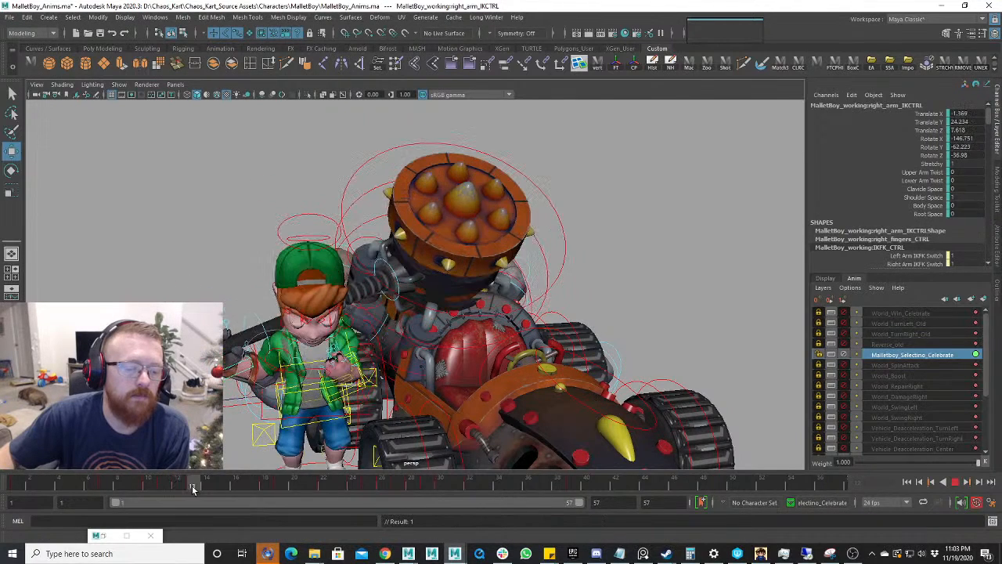
- Move the right arm IK control at frame 13 to about -1.32, 23.09, 5.72 from the side and check it in playback
{"action": "mouse_move", "coordinate": [177, 493]}
{"action": "left_mouse_down"}
{"action": "mouse_move", "coordinate": [164, 486]}
{"action": "mouse_move", "coordinate": [192, 486]}
{"action": "left_mouse_up"}
{"action": "left_click_drag", "start_coordinate": [331, 337], "coordinate": [404, 332], "text": "alt"}
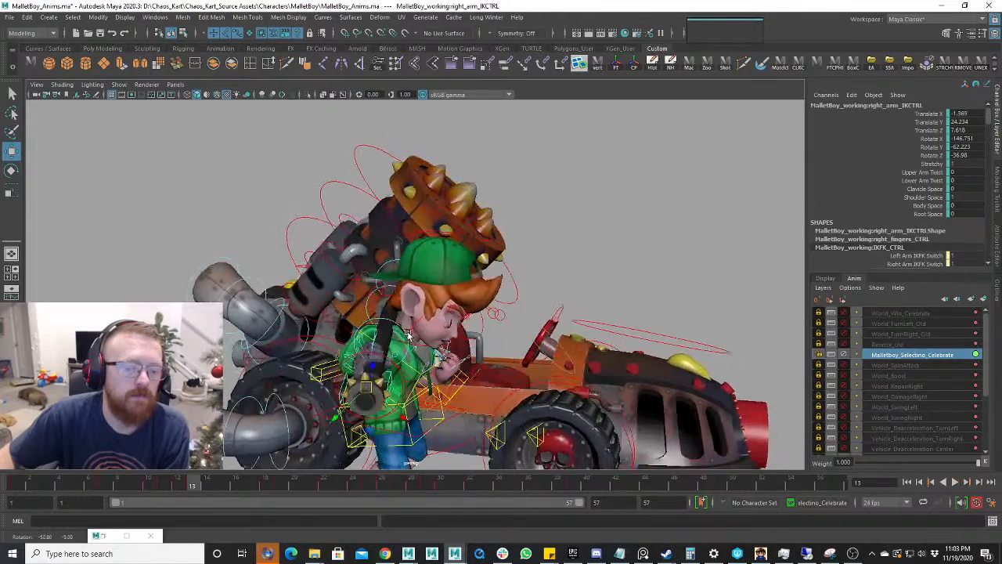
{"action": "left_click_drag", "start_coordinate": [383, 378], "coordinate": [424, 402], "text": "alt"}
{"action": "key", "text": "alt+v"}
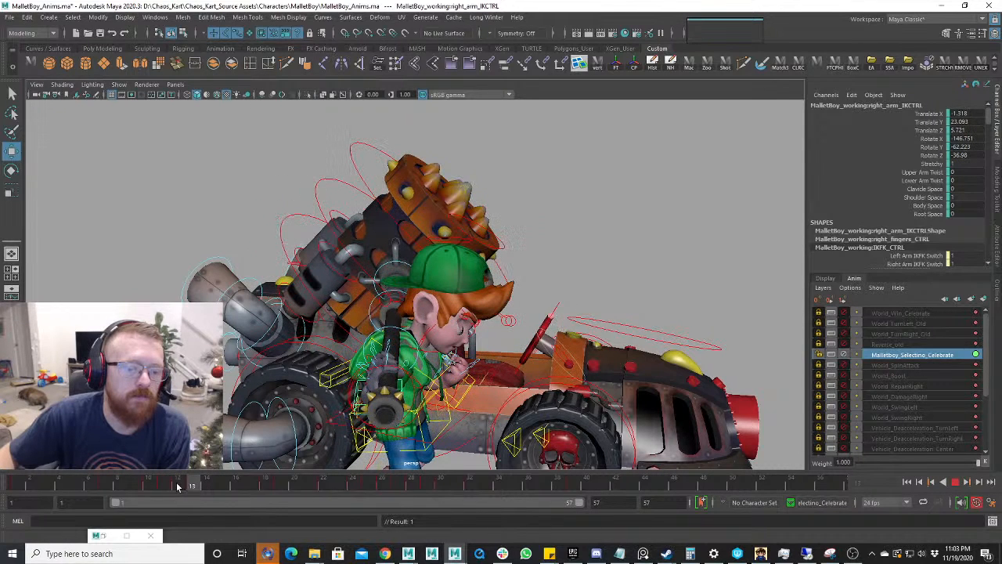
{"action": "key", "text": "alt+v"}
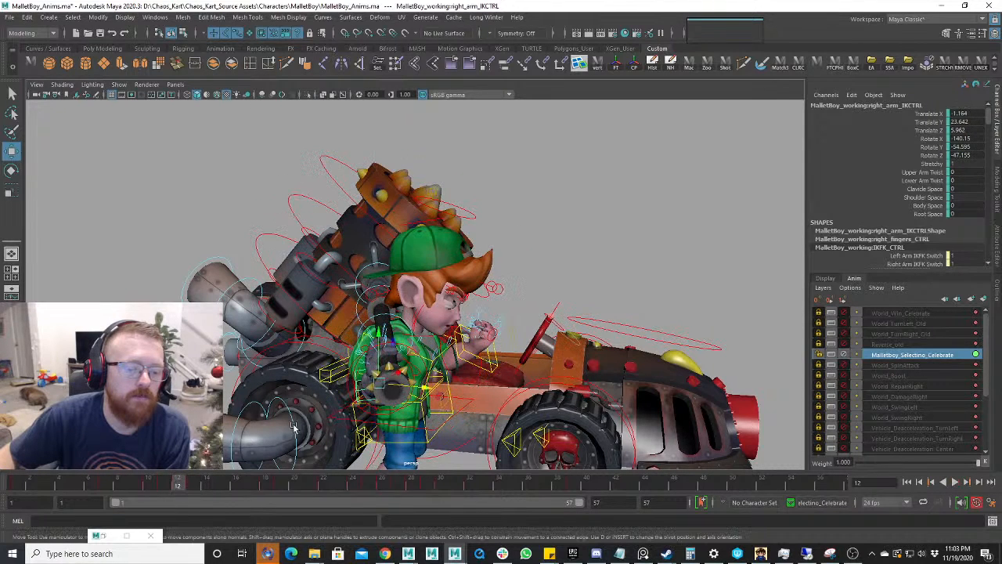
- Move the right arm IK control at frame 12 to about -1.32, 25.21, 10.83, compare it with frame 13 and play back the animation
{"action": "left_click_drag", "start_coordinate": [417, 385], "coordinate": [439, 395]}
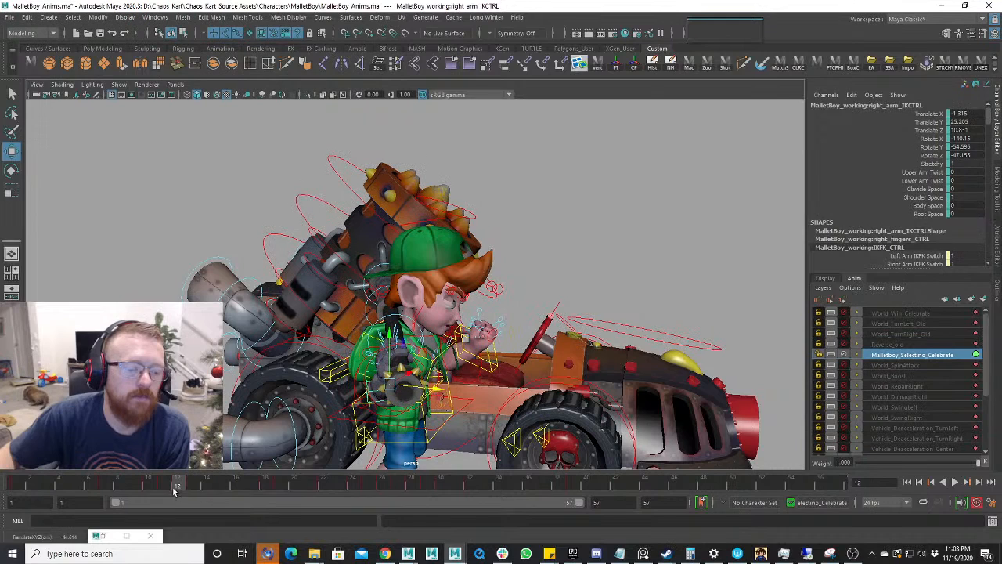
{"action": "mouse_move", "coordinate": [174, 491]}
{"action": "left_mouse_down"}
{"action": "mouse_move", "coordinate": [161, 486]}
{"action": "mouse_move", "coordinate": [192, 488]}
{"action": "mouse_move", "coordinate": [186, 482]}
{"action": "left_mouse_up"}
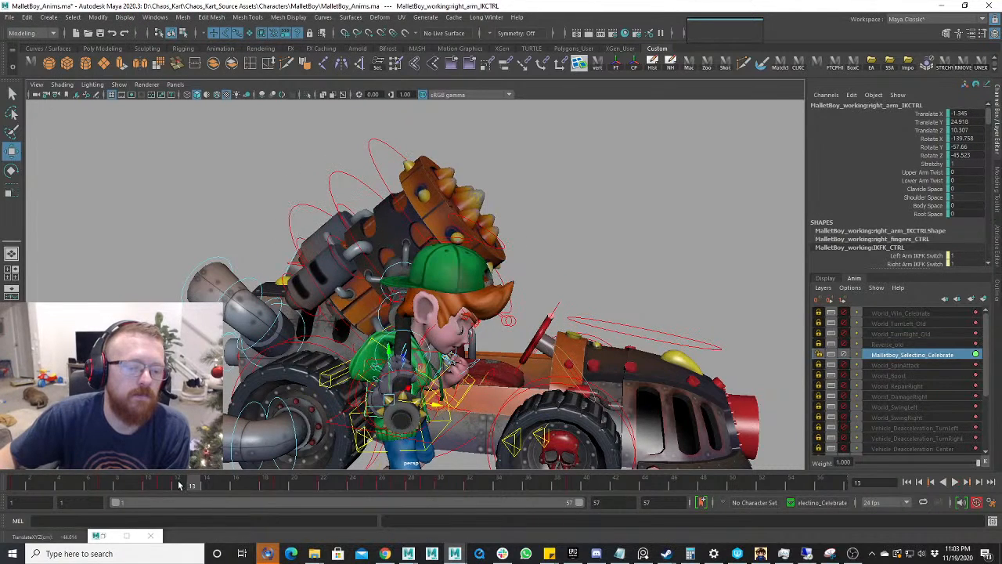
{"action": "left_click_drag", "start_coordinate": [215, 435], "coordinate": [169, 502], "text": "alt"}
{"action": "key", "text": "alt+v"}
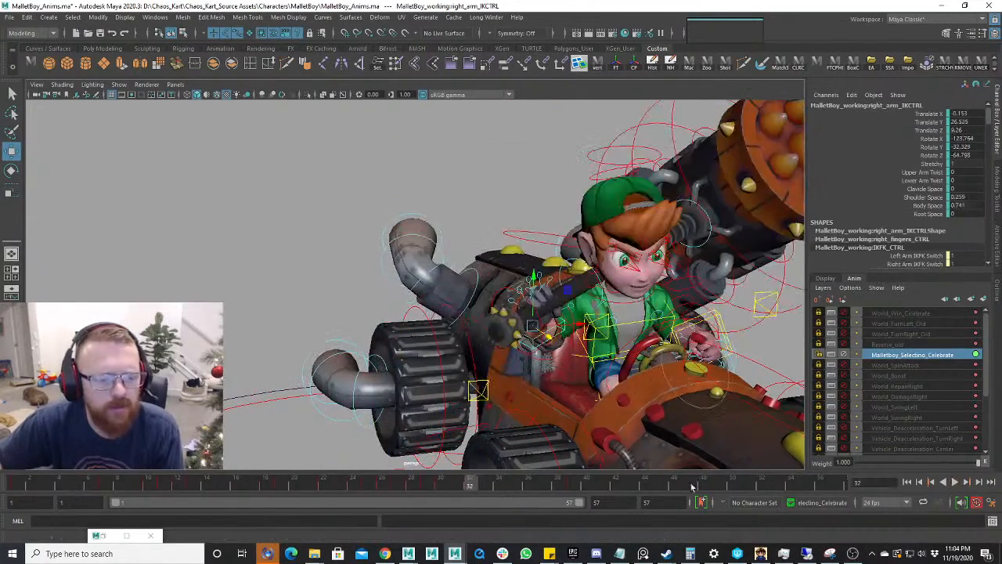
- Play back the animation and rotate the left index finger's base control at frame 8 to open up the hand
{"action": "key", "text": "alt+shift+v"}
{"action": "key", "text": "alt+v"}
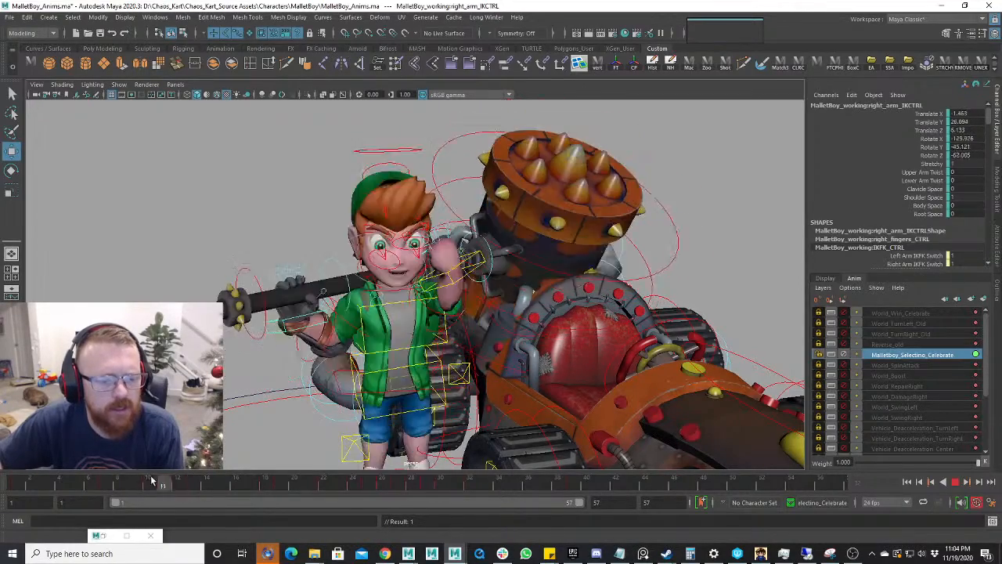
{"action": "left_click_drag", "start_coordinate": [151, 475], "coordinate": [117, 478]}
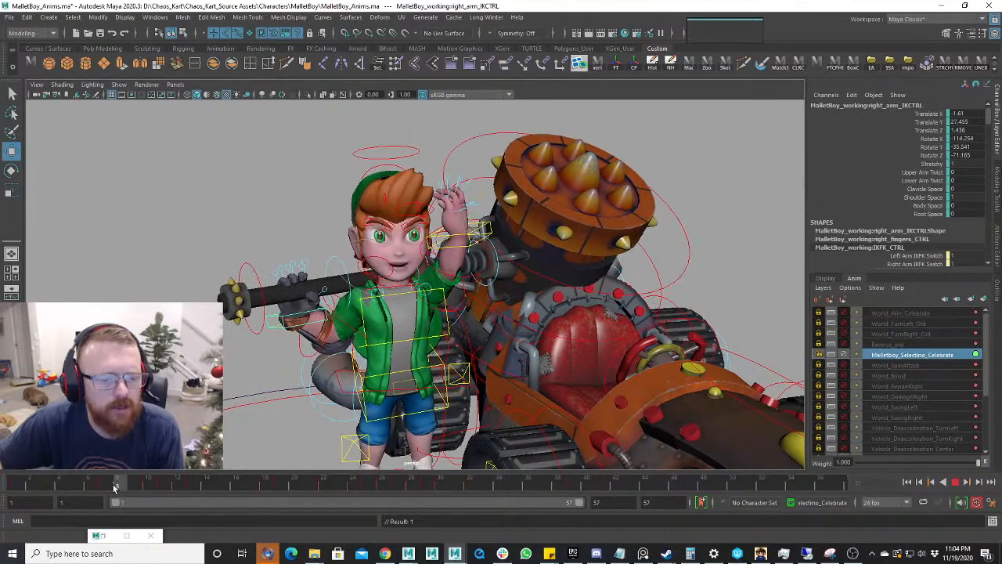
{"action": "key", "text": "f"}
{"action": "left_click_drag", "start_coordinate": [368, 354], "coordinate": [364, 218], "text": "alt"}
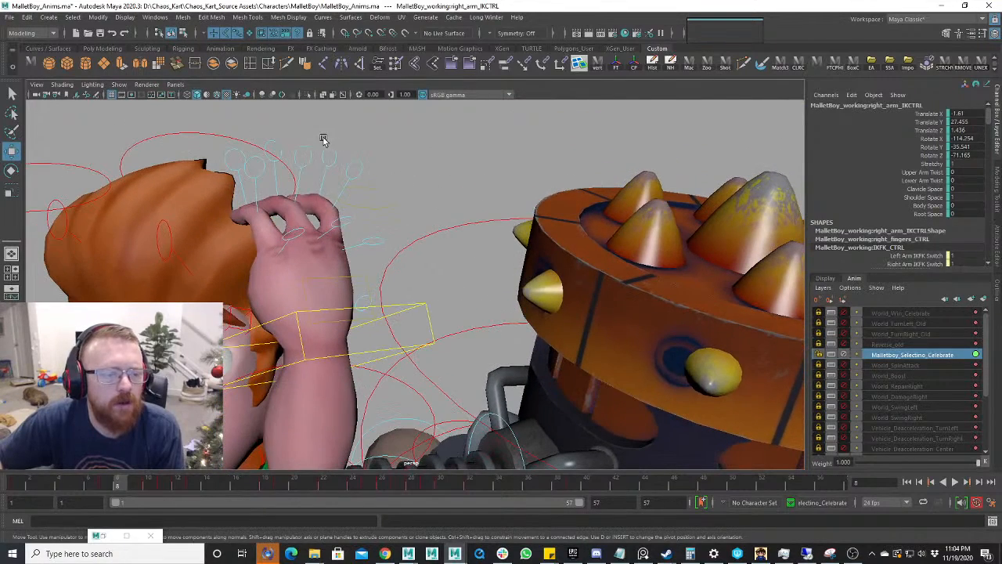
{"action": "left_click_drag", "start_coordinate": [371, 264], "coordinate": [373, 265]}
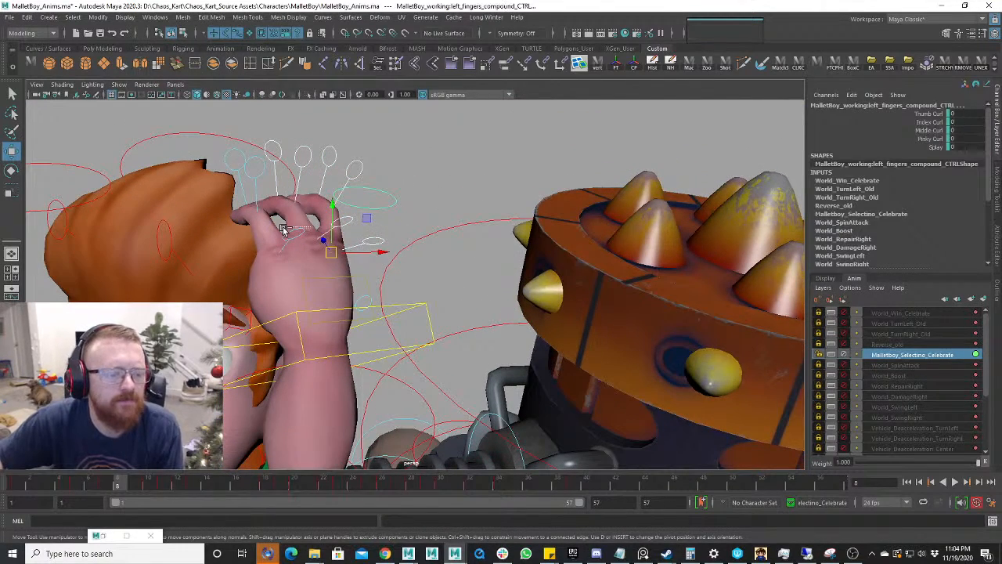
{"action": "mouse_move", "coordinate": [283, 229]}
{"action": "left_mouse_down", "text": "alt"}
{"action": "mouse_move", "coordinate": [258, 233]}
{"action": "mouse_move", "coordinate": [287, 239]}
{"action": "left_mouse_up", "text": "alt"}
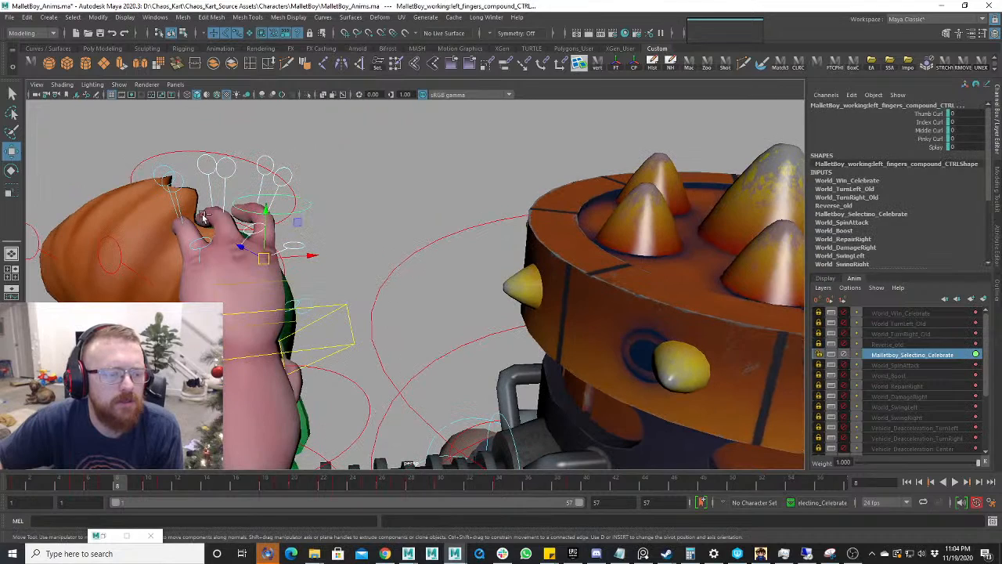
{"action": "left_click", "coordinate": [243, 262]}
{"action": "key", "text": "e"}
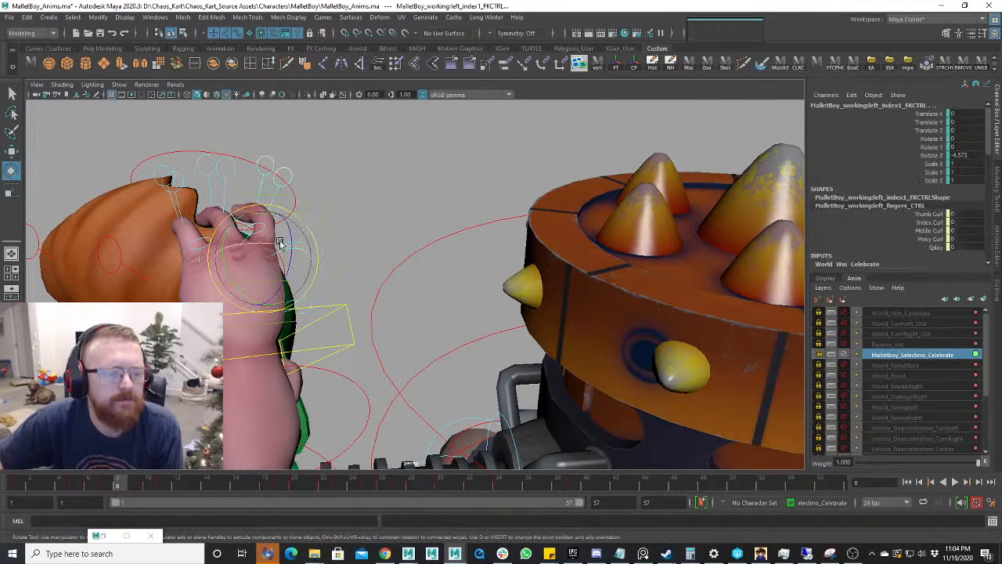
{"action": "left_click_drag", "start_coordinate": [285, 226], "coordinate": [288, 247]}
- Rotate the left middle finger's base control to about -6 in Z at frame 8
{"action": "key", "text": "w"}
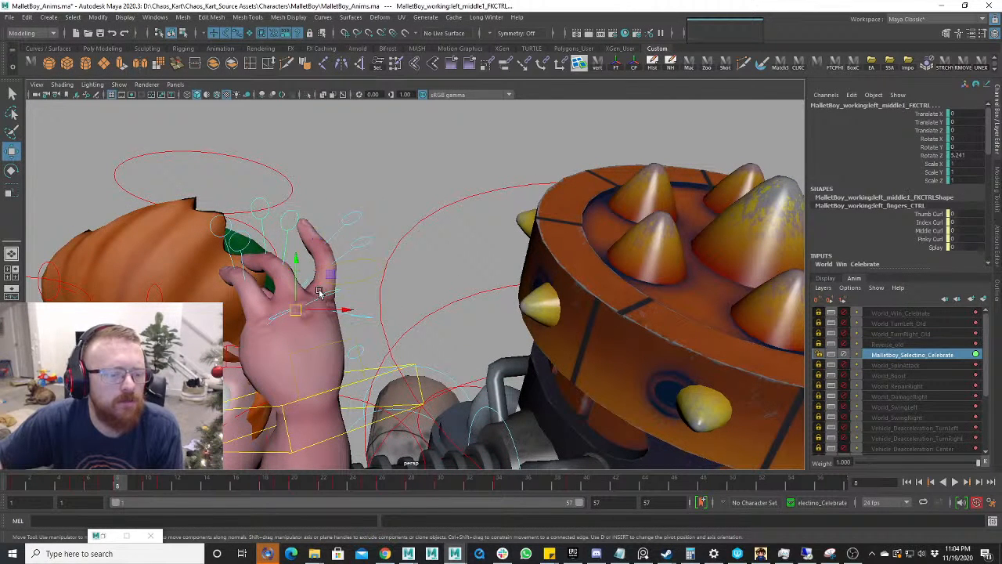
{"action": "key", "text": "e"}
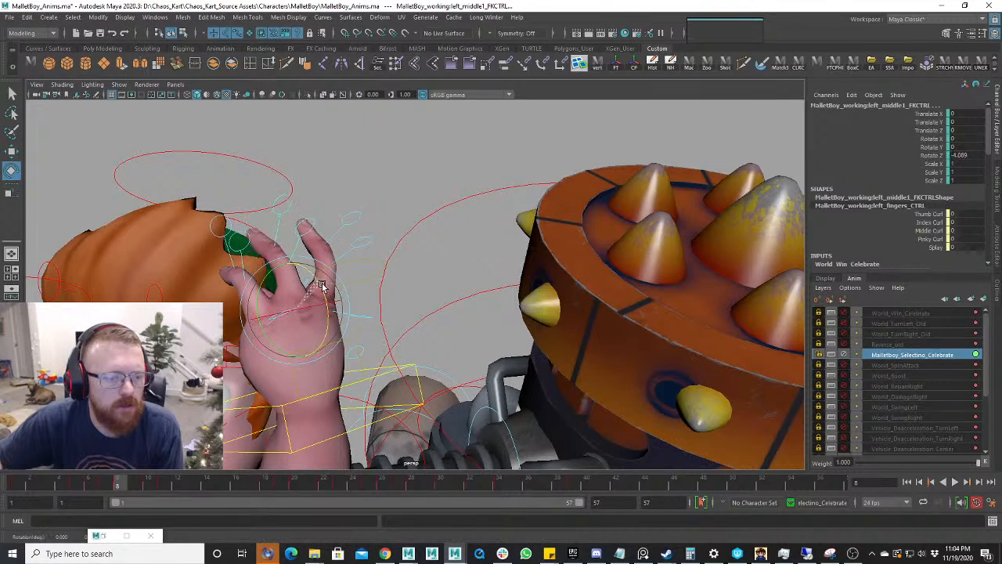
{"action": "scroll", "coordinate": [347, 296], "scroll_direction": "down", "scroll_amount": 5}
{"action": "left_click_drag", "start_coordinate": [323, 286], "coordinate": [377, 300]}
{"action": "scroll", "coordinate": [376, 301], "scroll_direction": "up", "scroll_amount": 4}
{"action": "key", "text": "w"}
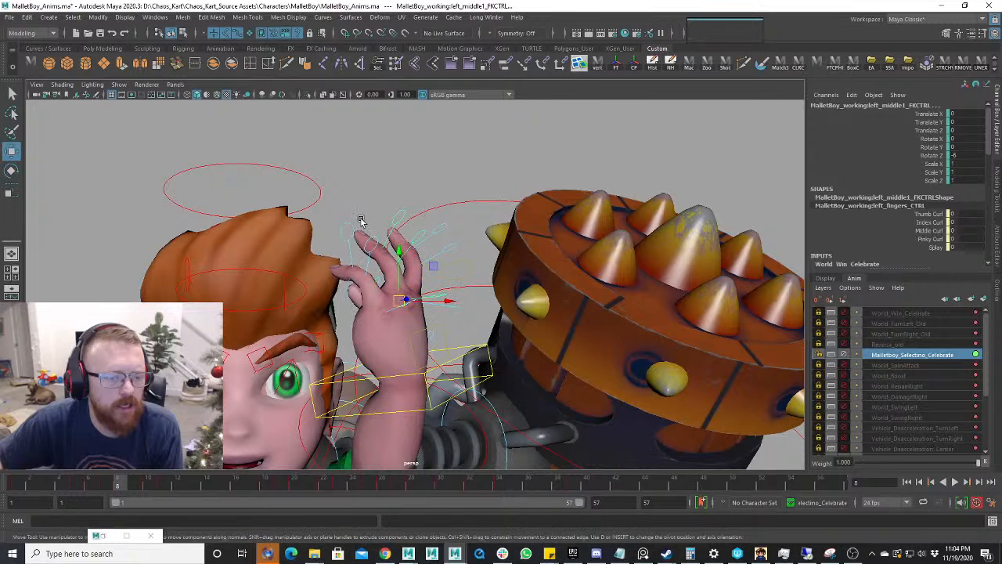
- Rotate the left middle and index fingertip controls at frame 8, bringing the index tip to about -1.1, -0.18, 6.42, and play back the motion
{"action": "left_click", "coordinate": [399, 219]}
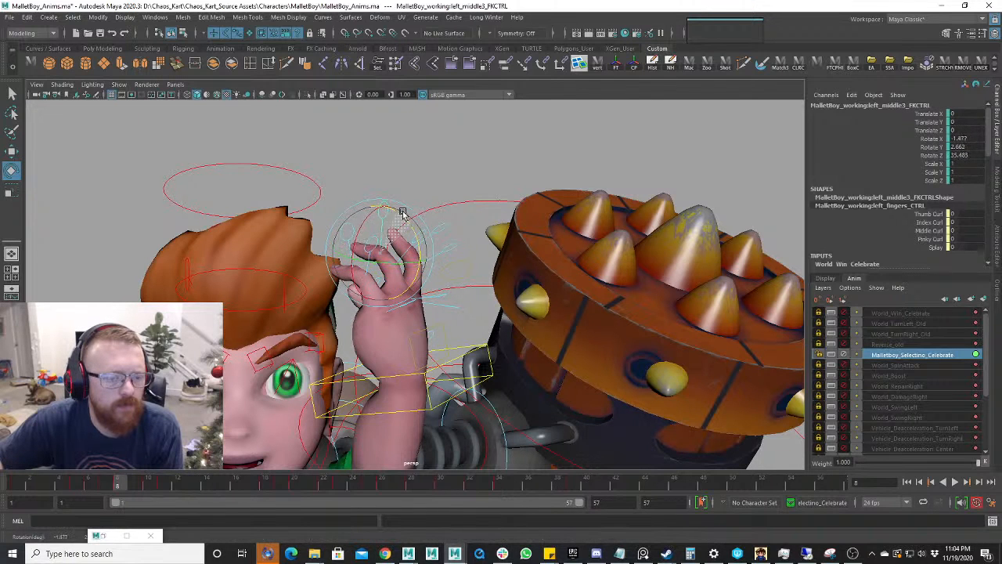
{"action": "key", "text": "w"}
{"action": "left_click", "coordinate": [445, 230]}
{"action": "key", "text": "e"}
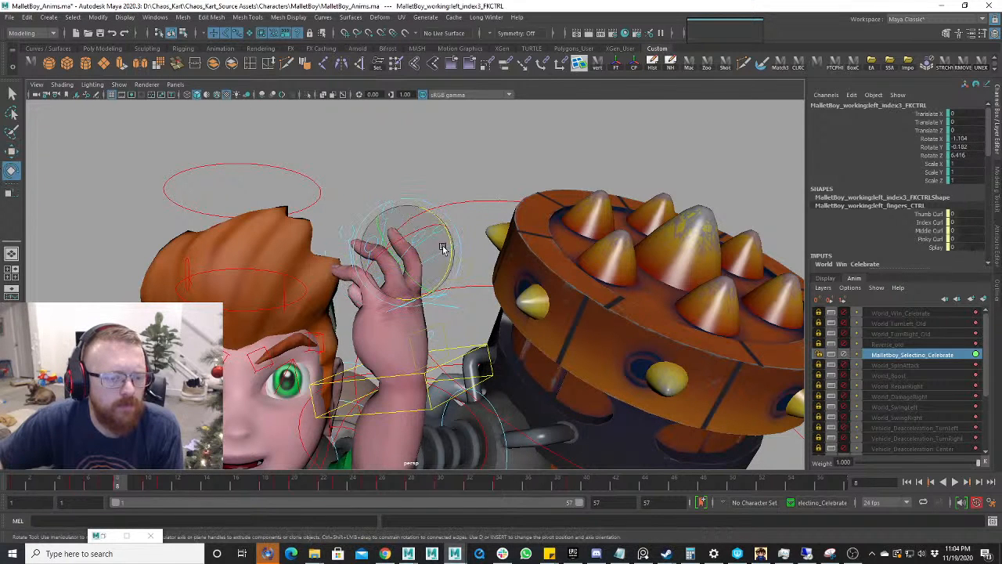
{"action": "left_click", "coordinate": [106, 480]}
{"action": "key", "text": "alt+v"}
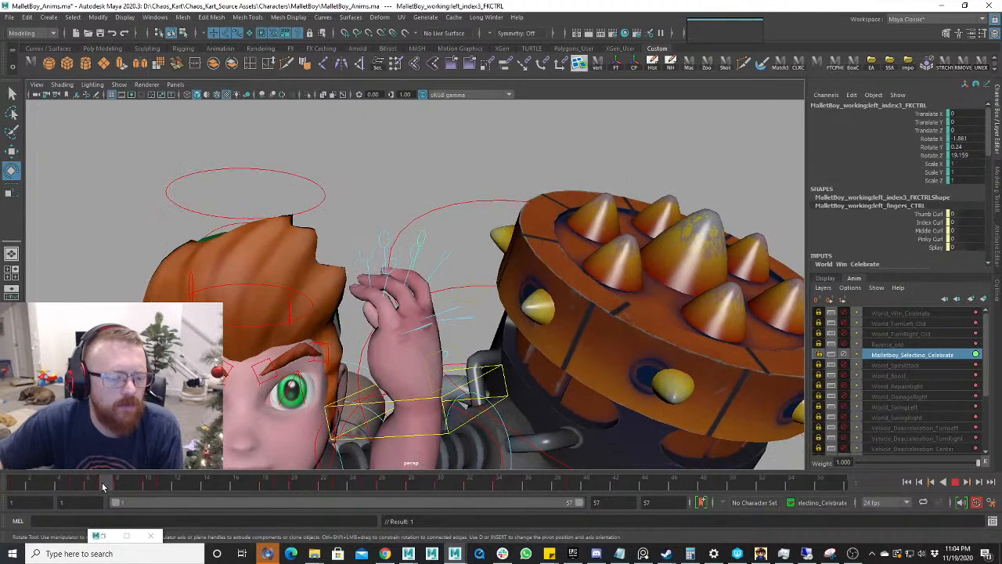
- Select the left hand's upper finger controls at frame 7 and review the finger and arm motion between about frames 5 and 13
{"action": "left_click", "coordinate": [105, 480]}
{"action": "scroll", "coordinate": [244, 399], "scroll_direction": "up", "scroll_amount": 3}
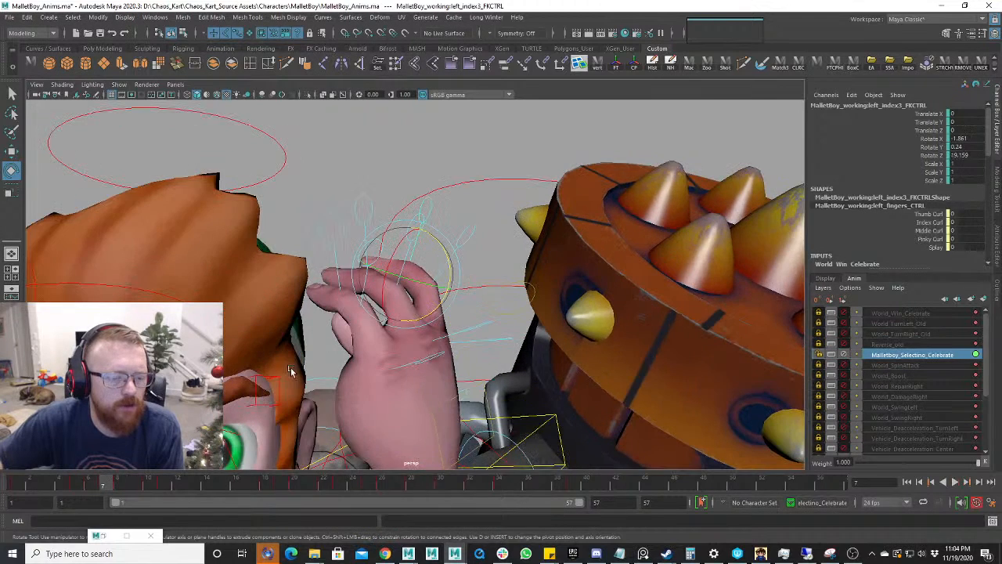
{"action": "left_click_drag", "start_coordinate": [396, 298], "coordinate": [410, 305], "text": "alt"}
{"action": "key", "text": "w"}
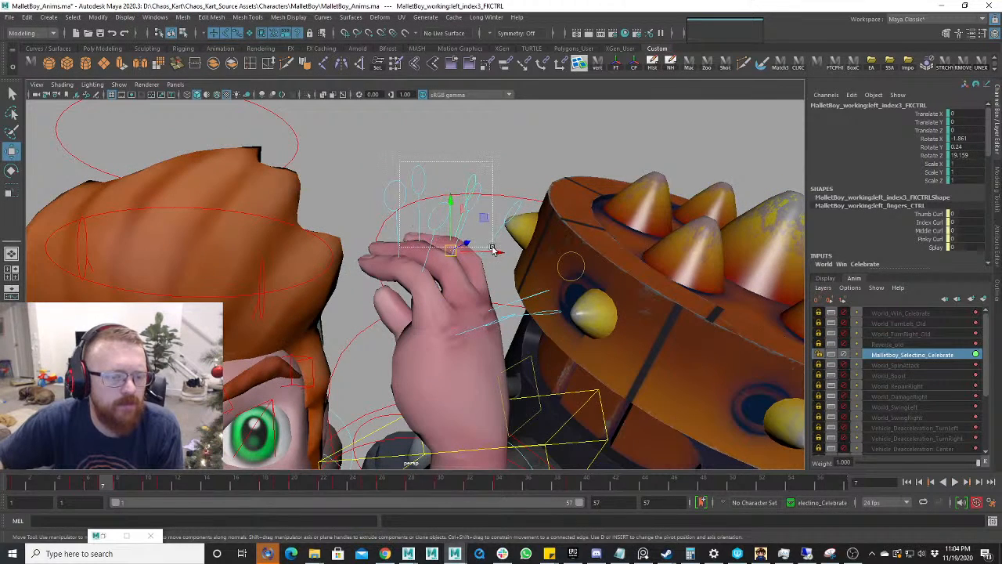
{"action": "left_click", "coordinate": [503, 202]}
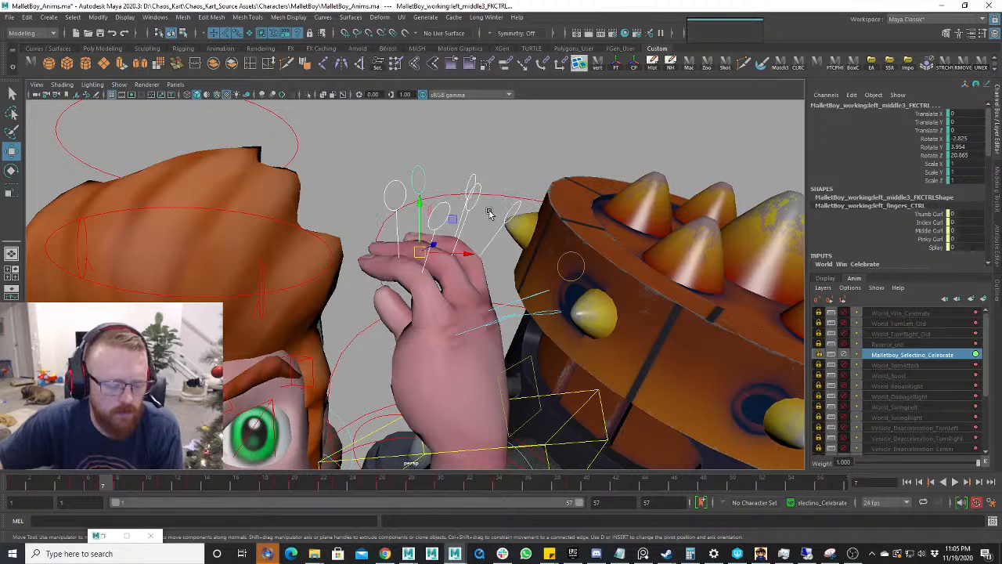
{"action": "middle_click_drag", "start_coordinate": [488, 213], "coordinate": [480, 220]}
{"action": "left_click", "coordinate": [93, 492]}
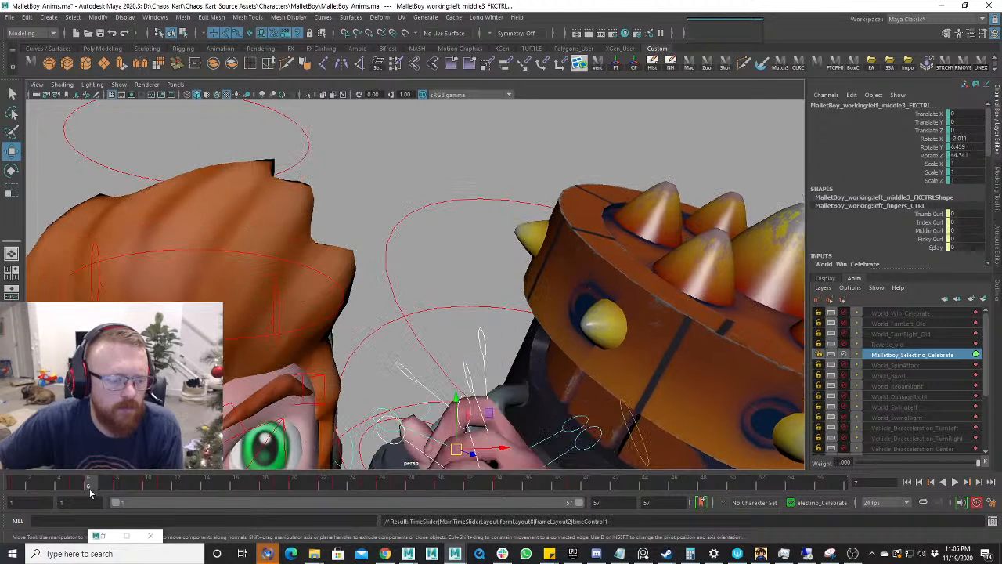
{"action": "left_click_drag", "start_coordinate": [94, 491], "coordinate": [171, 488]}
{"action": "key", "text": "alt+v"}
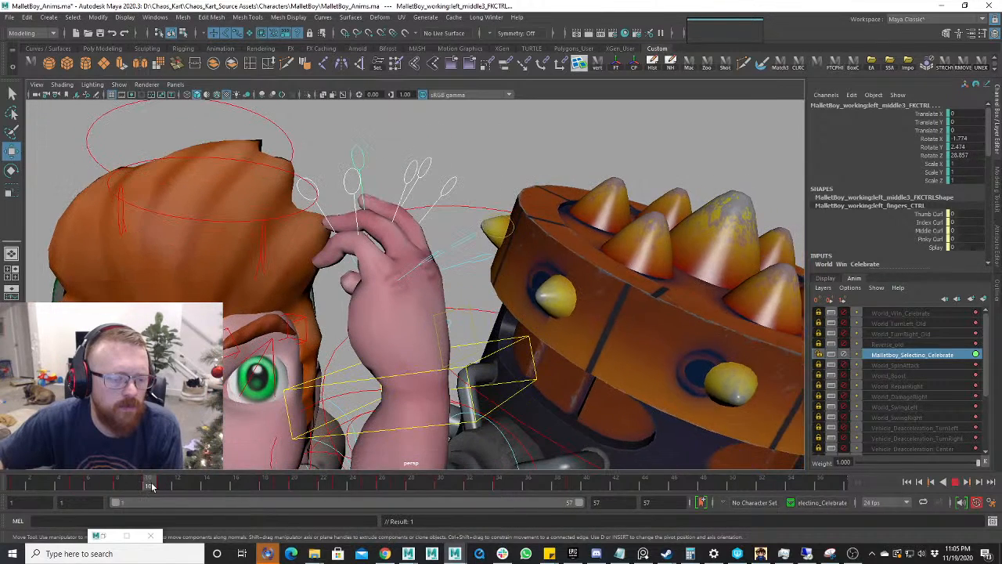
{"action": "left_click_drag", "start_coordinate": [209, 486], "coordinate": [75, 488]}
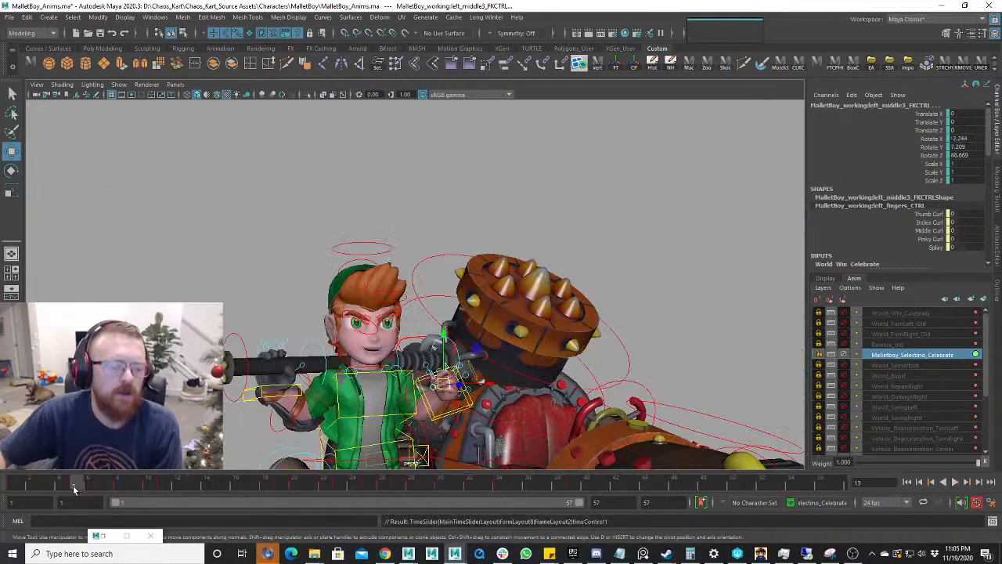
{"action": "key", "text": "alt+v"}
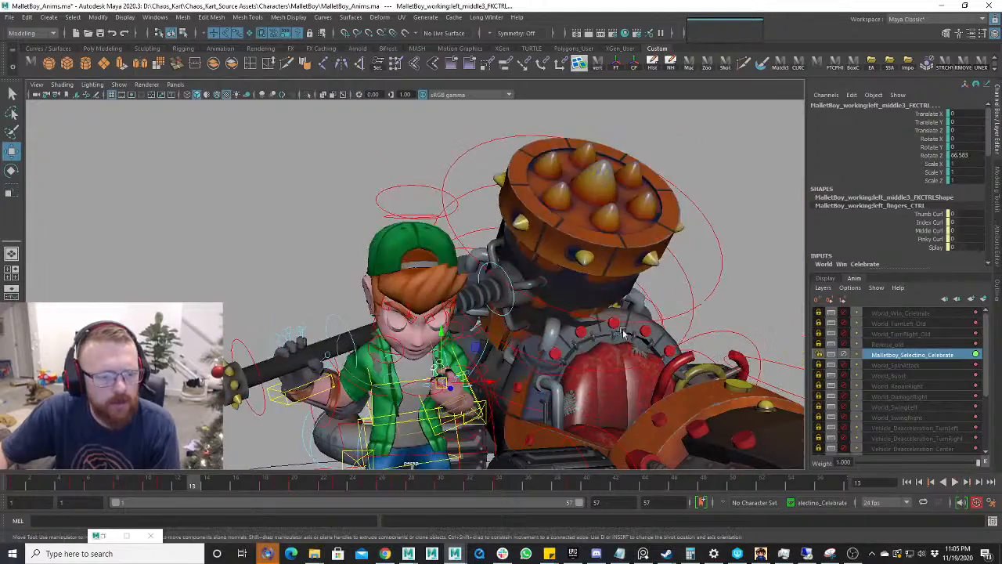
- Select the front hair controls at frame 13 and scrub from frame 1 to study the head motion
{"action": "scroll", "coordinate": [571, 294], "scroll_direction": "up", "scroll_amount": 5}
{"action": "left_click_drag", "start_coordinate": [464, 236], "coordinate": [659, 324], "text": "alt"}
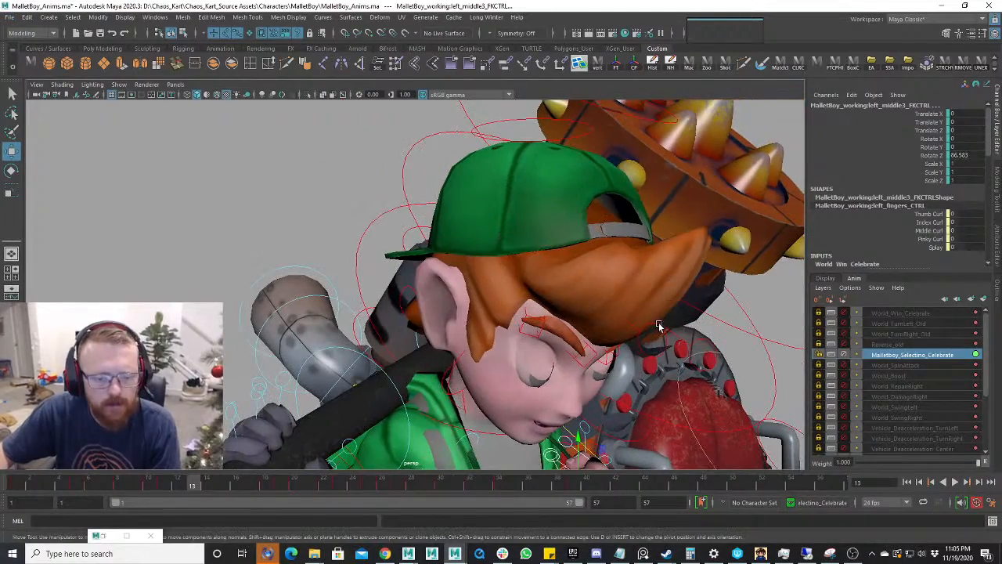
{"action": "left_click", "coordinate": [662, 329]}
{"action": "left_click", "coordinate": [705, 339]}
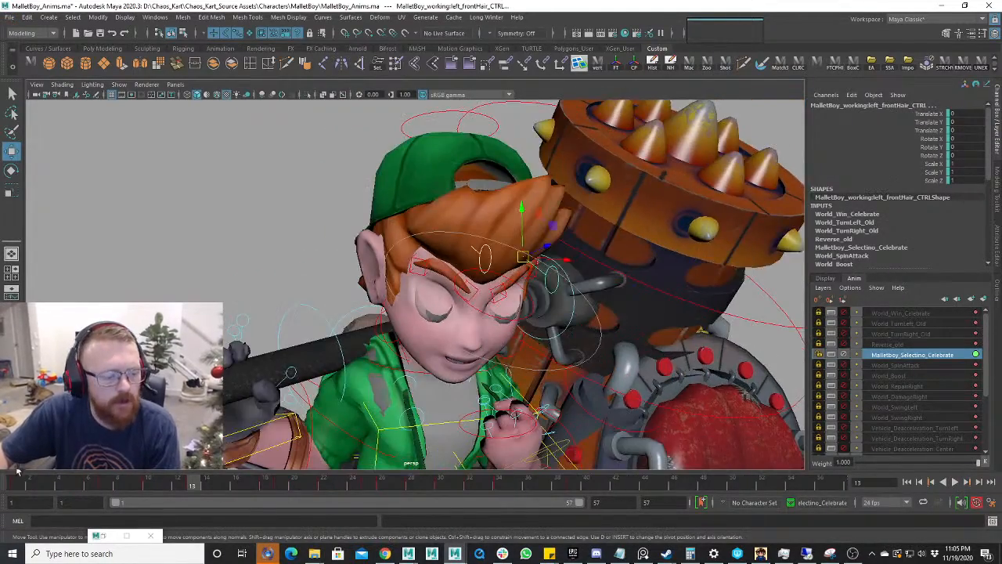
{"action": "left_click", "coordinate": [19, 483]}
{"action": "key", "text": "alt+v"}
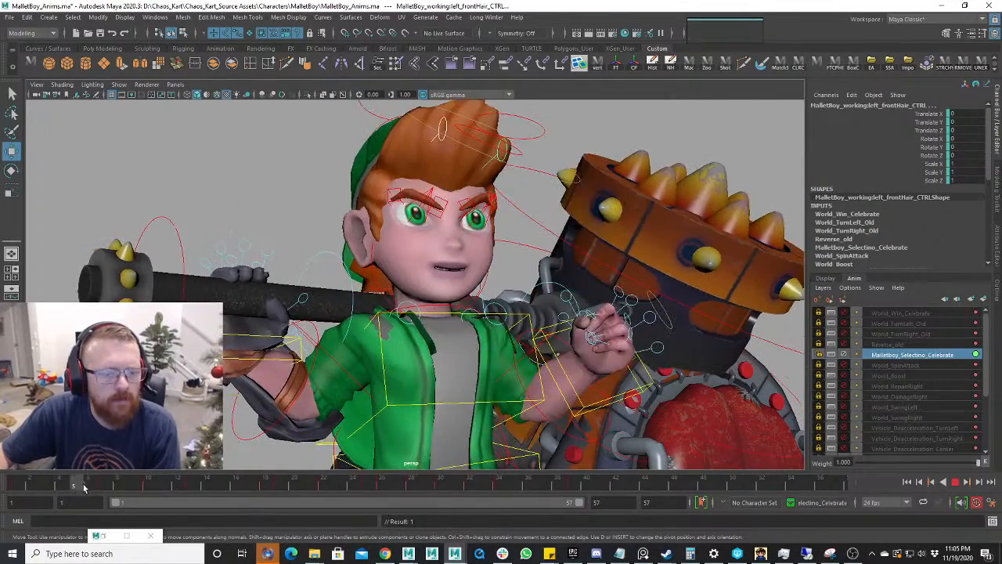
{"action": "key", "text": "alt+v"}
- Rotate the front hair controls at frame 4 so the hair trails the head, and scrub the motion up to frame 11
{"action": "left_click_drag", "start_coordinate": [346, 372], "coordinate": [450, 267], "text": "alt"}
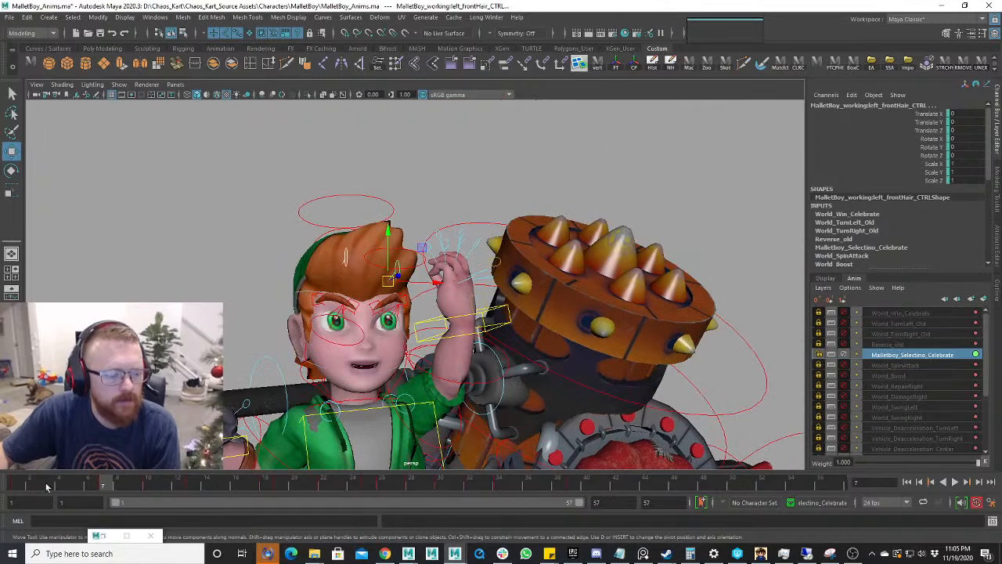
{"action": "key", "text": "alt+v"}
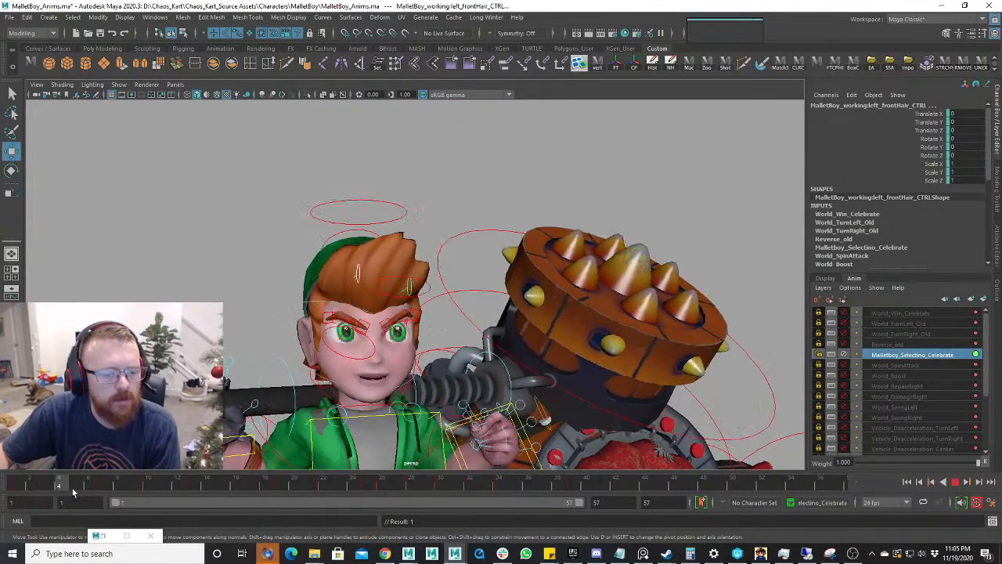
{"action": "key", "text": "alt+v"}
{"action": "key", "text": "e"}
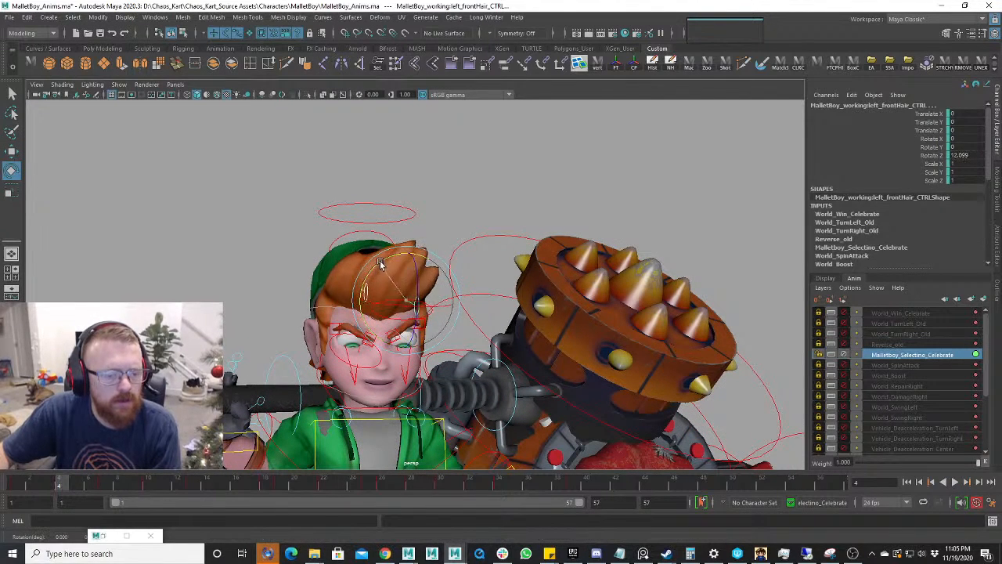
{"action": "key", "text": "alt+v"}
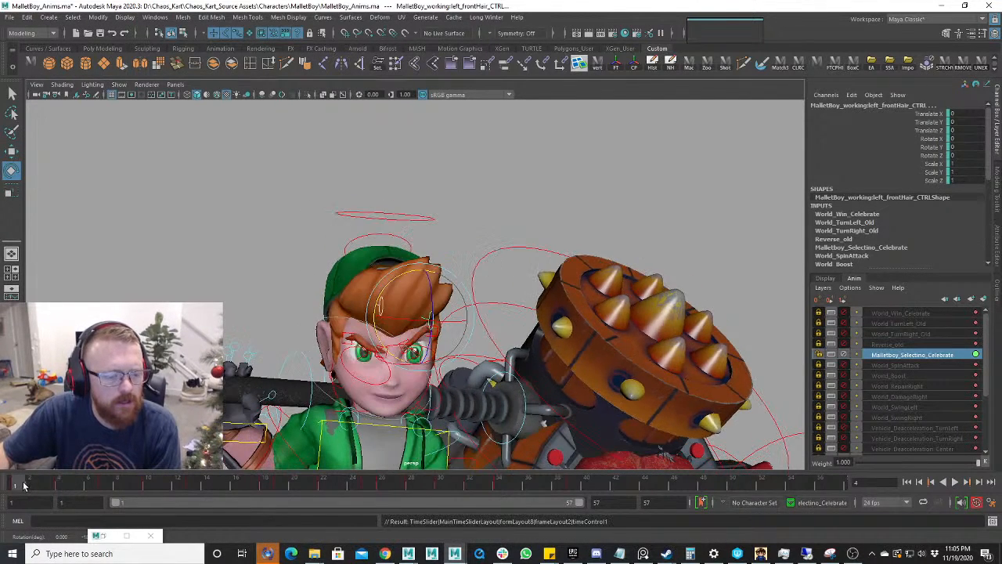
{"action": "left_click_drag", "start_coordinate": [85, 483], "coordinate": [170, 494]}
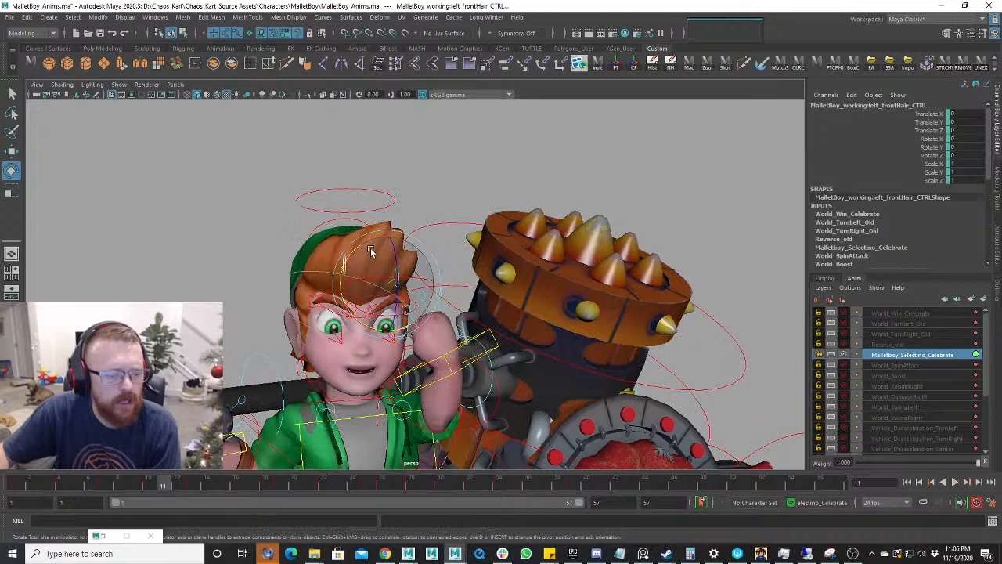
- Pose the front hair controls at frame 11 with Y rotation about 11.65 and translation about 2.8, 0.09, 0.06, checking against frame 13
{"action": "key", "text": "w"}
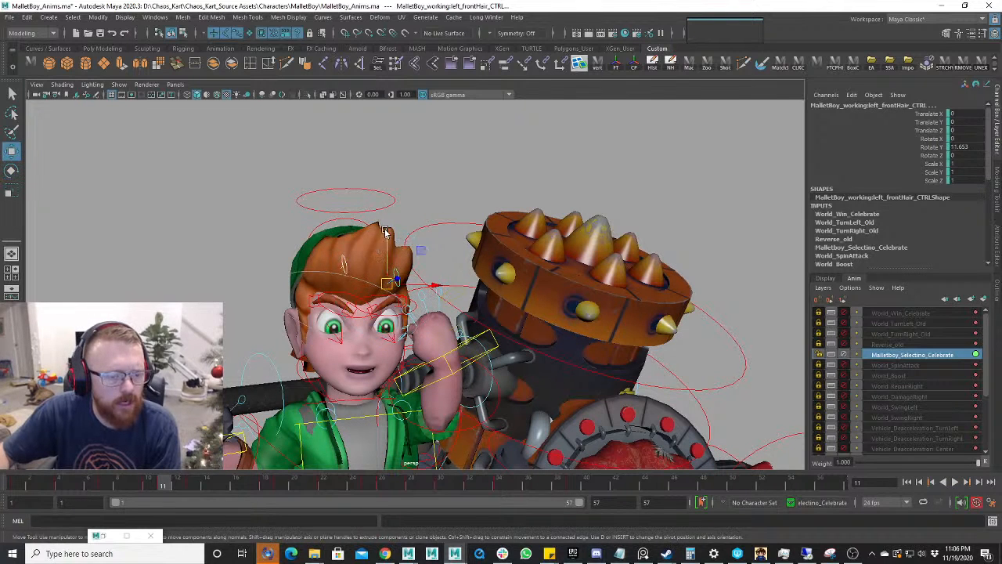
{"action": "left_click_drag", "start_coordinate": [384, 232], "coordinate": [389, 221]}
{"action": "left_click_drag", "start_coordinate": [147, 480], "coordinate": [190, 482]}
{"action": "left_click", "coordinate": [196, 486]}
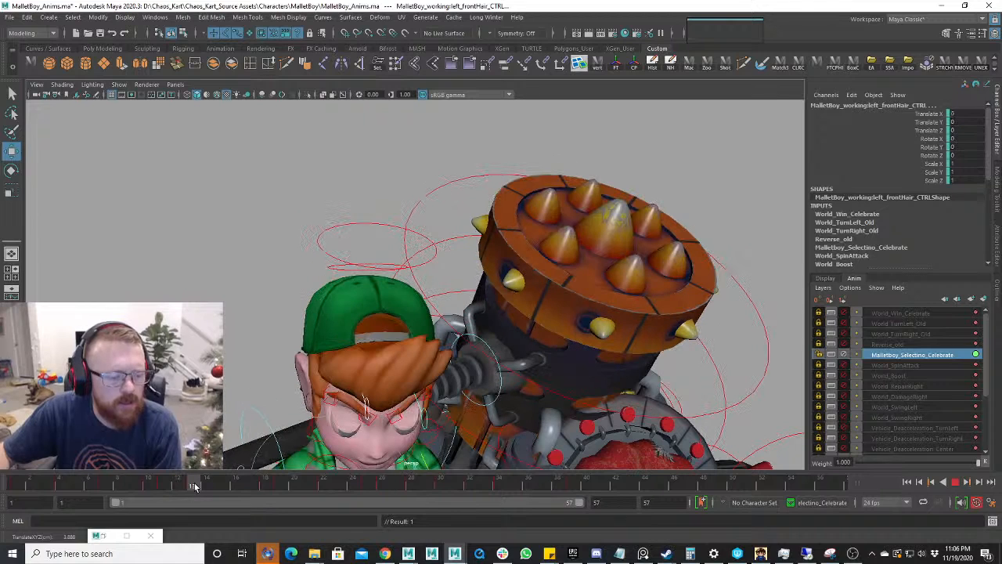
{"action": "left_click", "coordinate": [163, 480]}
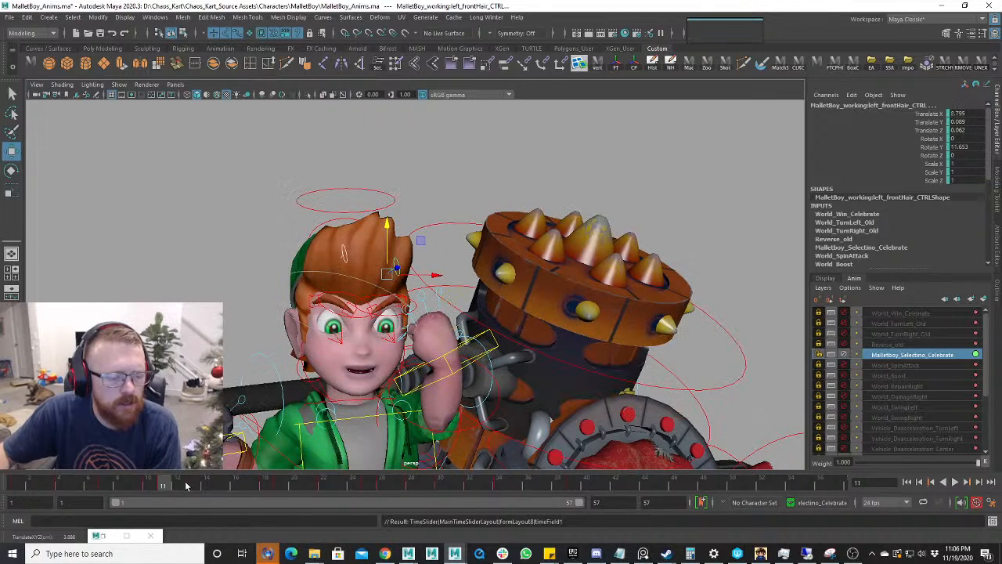
- Carry the front hair pose from frame 11 to frame 13, rotate and move it there, and play back the result
{"action": "left_click", "coordinate": [191, 483]}
{"action": "left_click_drag", "start_coordinate": [180, 486], "coordinate": [189, 486]}
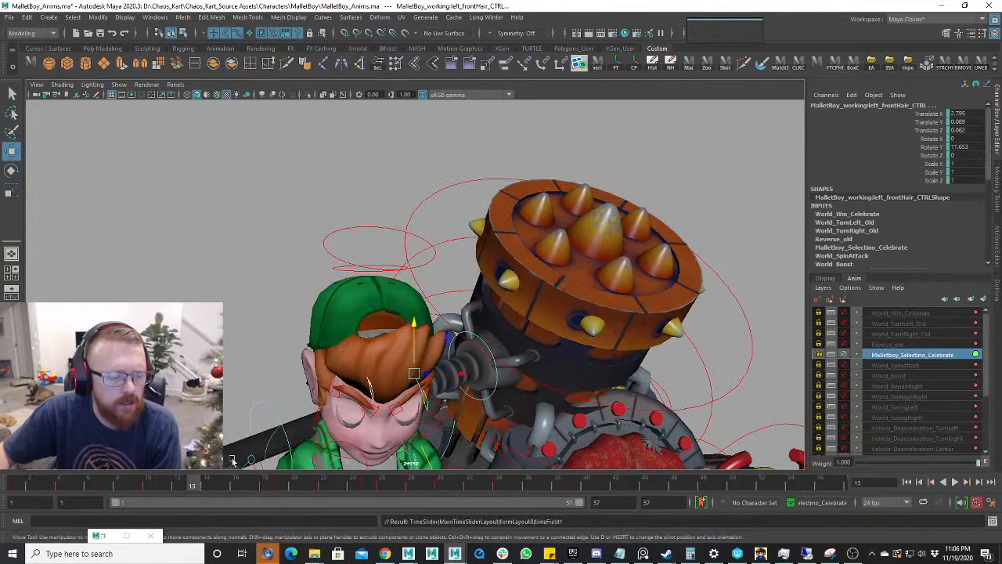
{"action": "key", "text": "e"}
{"action": "left_click_drag", "start_coordinate": [412, 329], "coordinate": [421, 300]}
{"action": "key", "text": "w"}
{"action": "left_click_drag", "start_coordinate": [174, 486], "coordinate": [164, 483]}
{"action": "key", "text": "alt+v"}
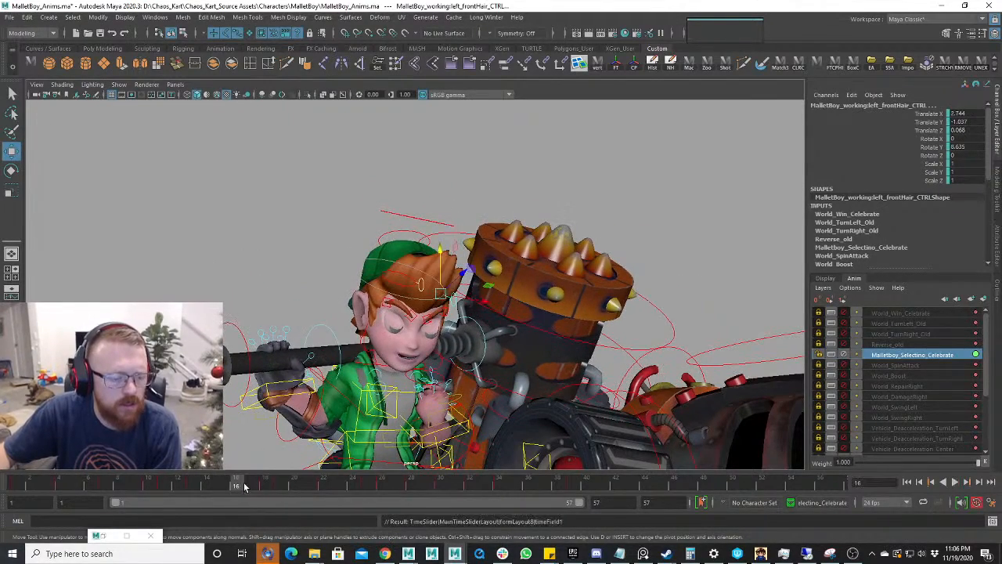
- Return the front hair controls to zero translation and rotation at frame 16 and scrub the settling motion
{"action": "left_click_drag", "start_coordinate": [244, 487], "coordinate": [266, 485]}
{"action": "left_click", "coordinate": [187, 485]}
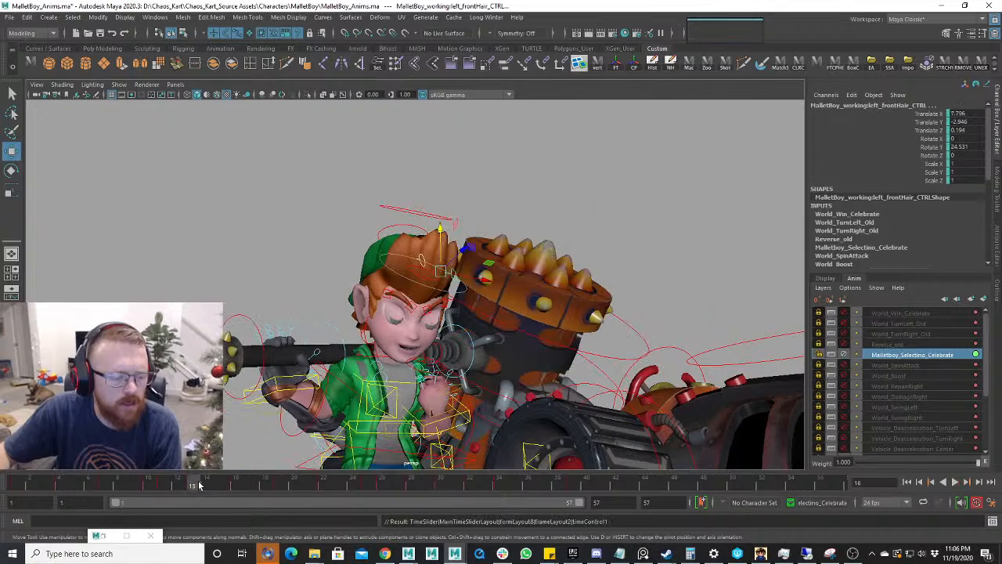
{"action": "key", "text": "alt+v"}
{"action": "left_click", "coordinate": [238, 484]}
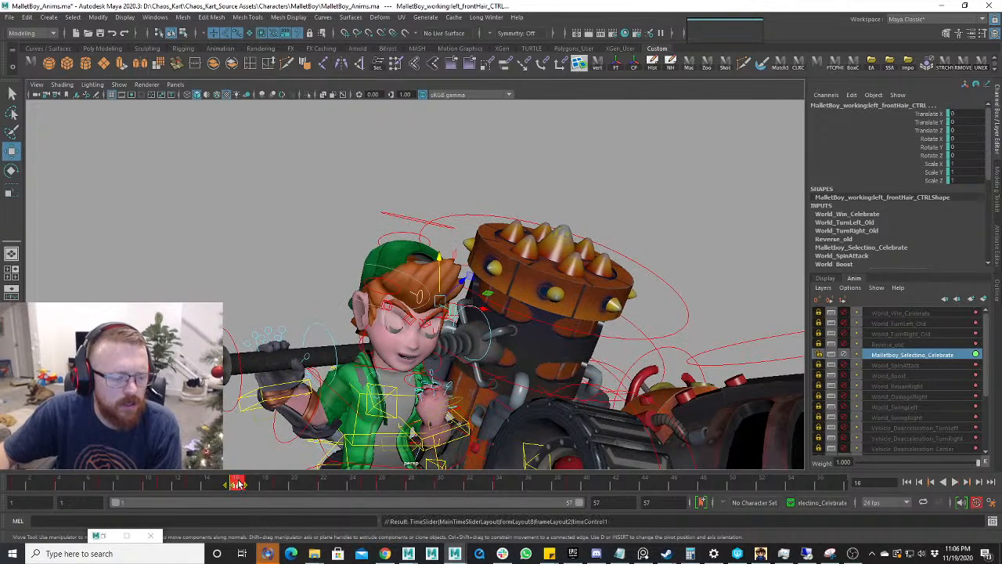
{"action": "mouse_move", "coordinate": [163, 485]}
{"action": "left_mouse_down"}
{"action": "mouse_move", "coordinate": [224, 482]}
{"action": "mouse_move", "coordinate": [155, 487]}
{"action": "mouse_move", "coordinate": [249, 495]}
{"action": "mouse_move", "coordinate": [205, 500]}
{"action": "mouse_move", "coordinate": [218, 502]}
{"action": "left_mouse_up"}
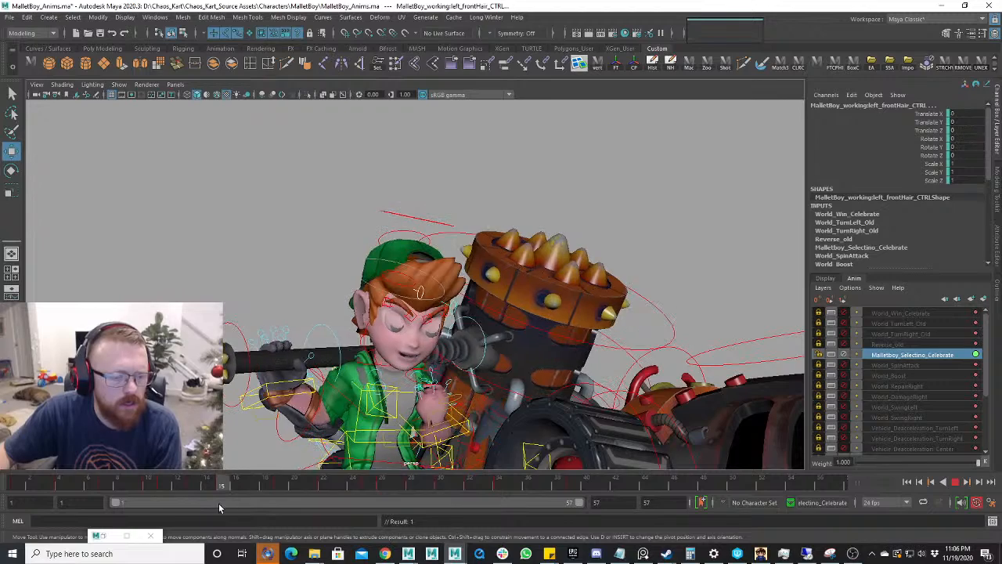
- Adjust the front hair controls at frame 13 to translation about 7.8, -2.9, 0.2, and scrub the motion through to frame 16
{"action": "left_click_drag", "start_coordinate": [336, 450], "coordinate": [309, 456], "text": "alt"}
{"action": "right_click_drag", "start_coordinate": [309, 457], "coordinate": [352, 457], "text": "alt"}
{"action": "left_click_drag", "start_coordinate": [183, 485], "coordinate": [192, 486]}
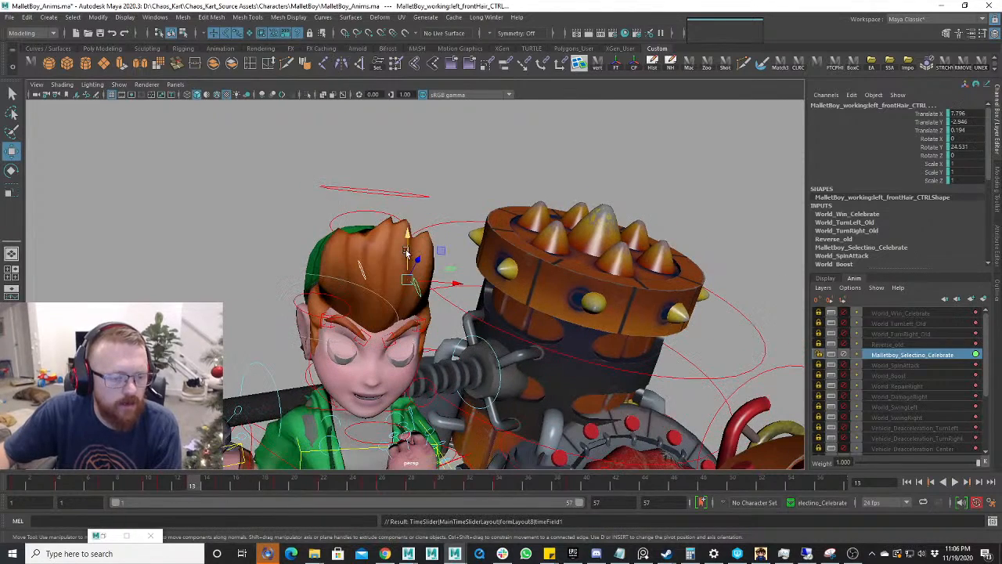
{"action": "left_click_drag", "start_coordinate": [405, 252], "coordinate": [413, 247]}
{"action": "left_click_drag", "start_coordinate": [162, 484], "coordinate": [235, 486]}
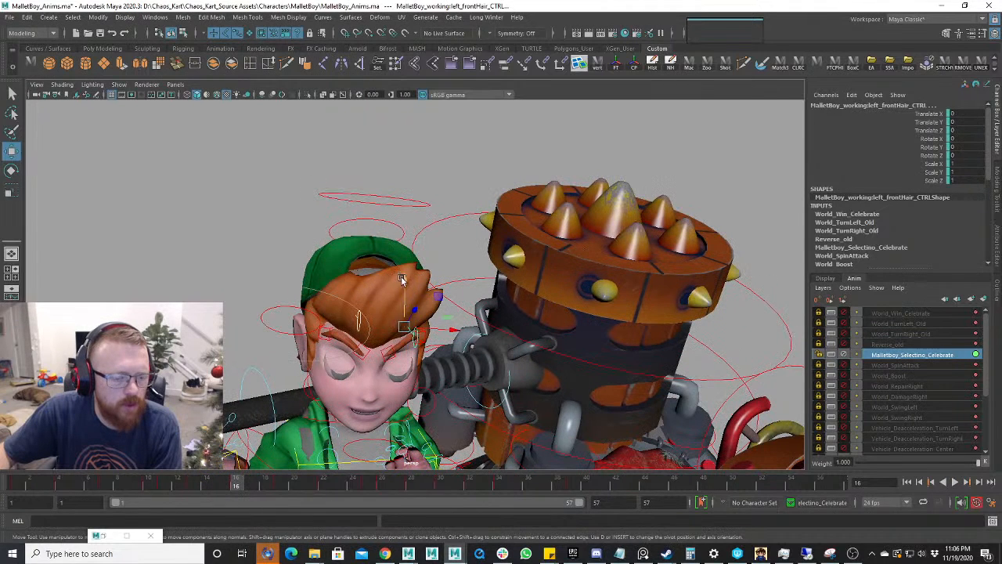
- Pose the front hair at frame 16 with translation about -1.44, 0.94, -0.04 and Y rotation about -10.3, and slide that key one frame earlier
{"action": "left_click_drag", "start_coordinate": [402, 278], "coordinate": [392, 296]}
{"action": "key", "text": "e"}
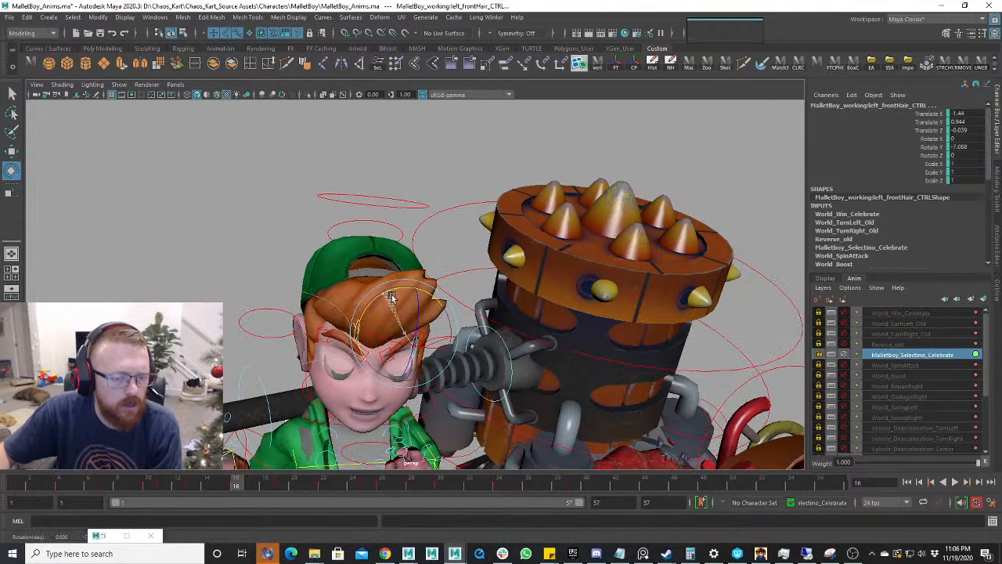
{"action": "left_click_drag", "start_coordinate": [209, 491], "coordinate": [116, 494]}
{"action": "key", "text": "alt+v"}
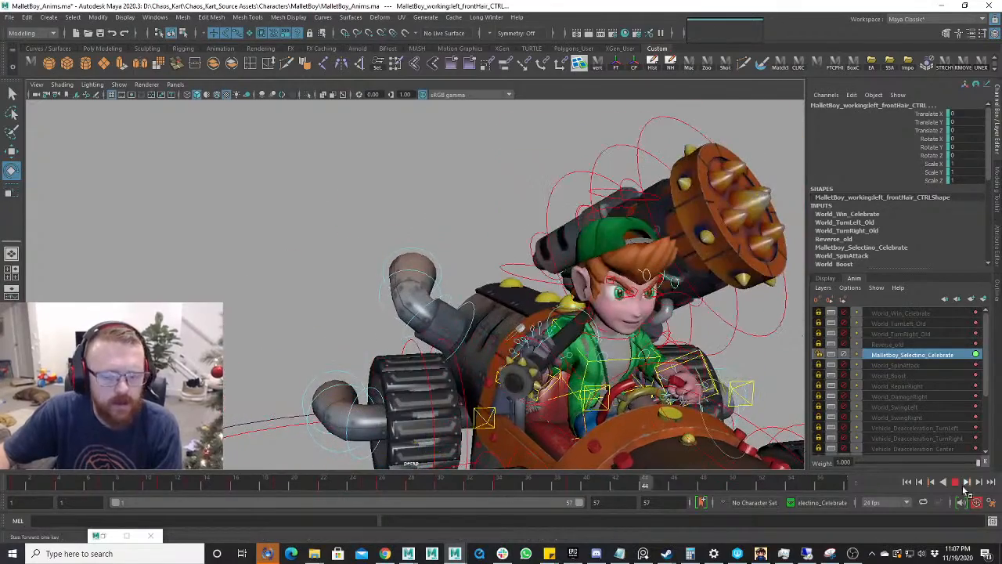
{"action": "left_click", "coordinate": [239, 485]}
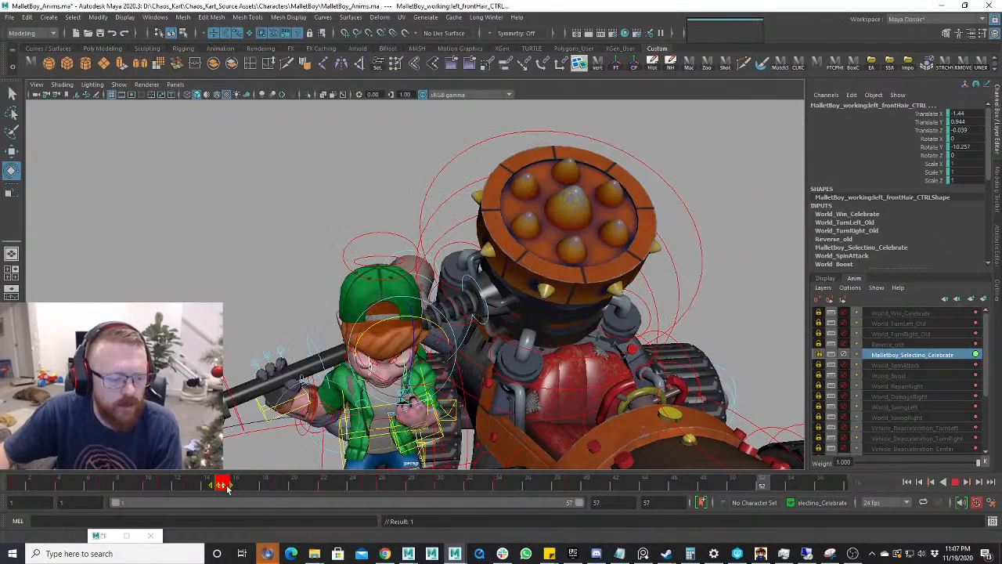
{"action": "left_click_drag", "start_coordinate": [227, 487], "coordinate": [265, 498]}
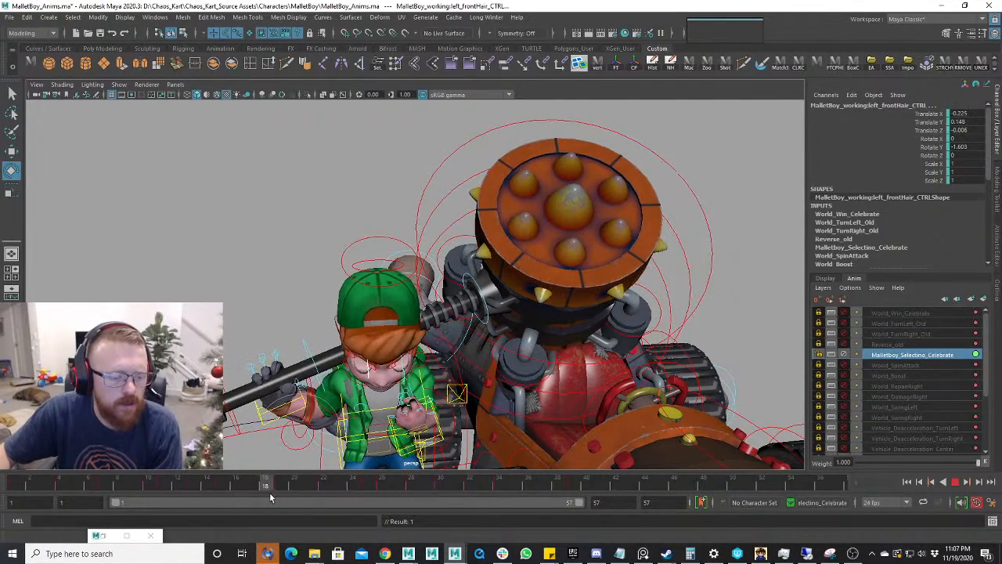
- Rotate the front hair controls to about -5.9, 13.7, -0.1 at frame 19 and about 3.7, 6.7, 16.3 at frame 25
{"action": "left_click", "coordinate": [275, 486]}
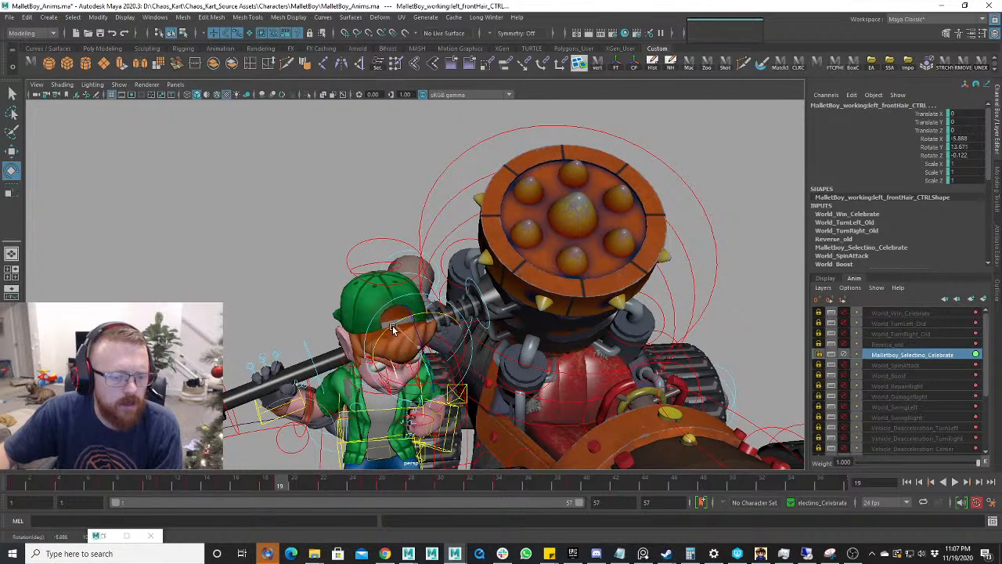
{"action": "left_click_drag", "start_coordinate": [266, 483], "coordinate": [370, 489]}
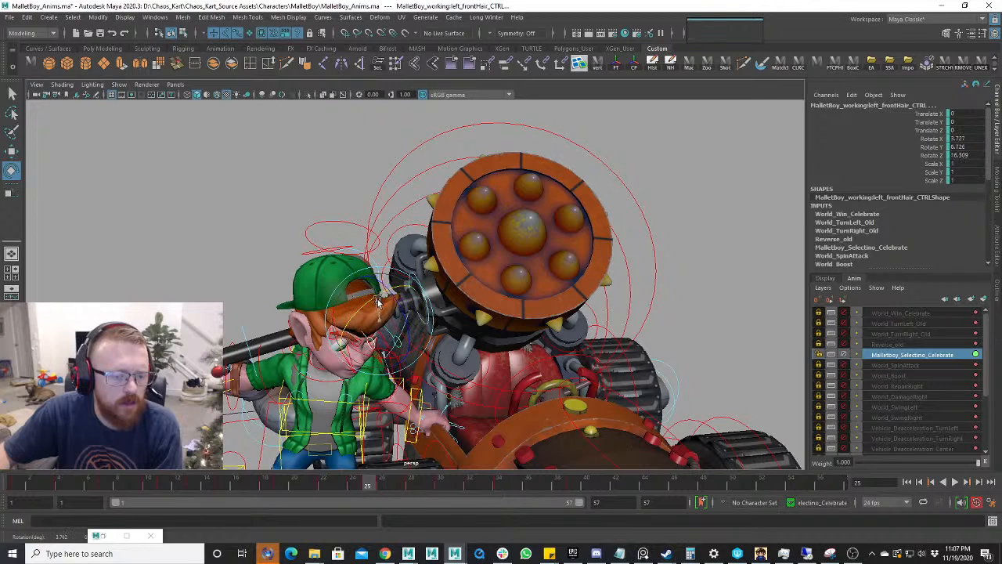
{"action": "left_click_drag", "start_coordinate": [350, 499], "coordinate": [411, 487]}
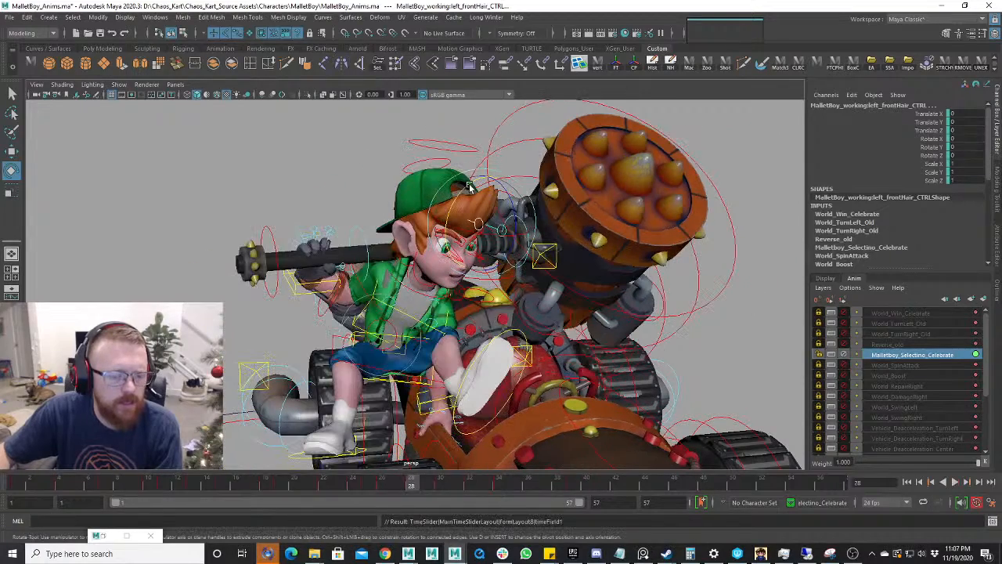
- Pose the front hair controls at frame 28 with translation about 0.77, -0.79, -2.7 and Y rotation about 34
{"action": "left_click_drag", "start_coordinate": [471, 209], "coordinate": [479, 211]}
{"action": "left_click_drag", "start_coordinate": [479, 211], "coordinate": [442, 209], "text": "alt"}
{"action": "key", "text": "w"}
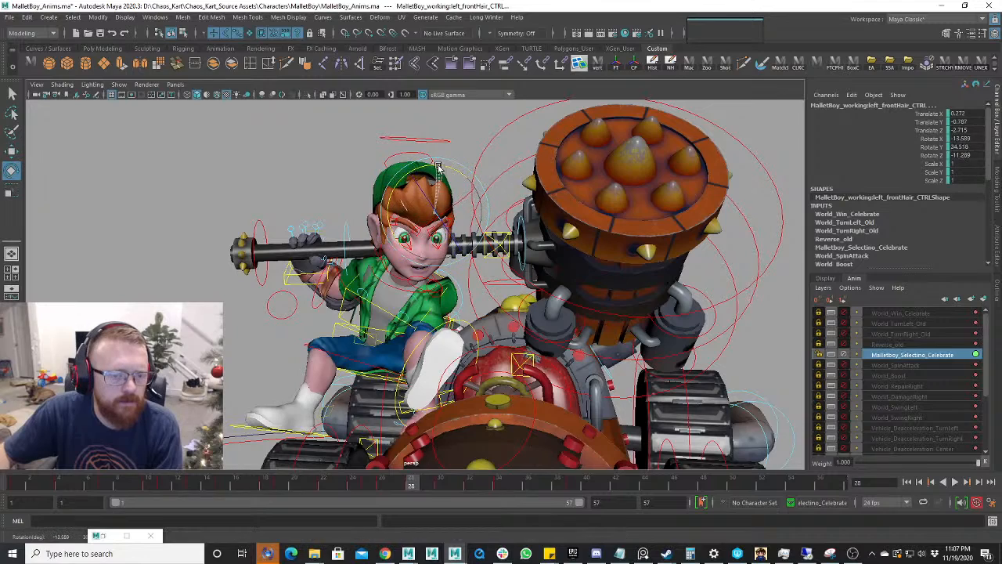
{"action": "key", "text": "alt+v"}
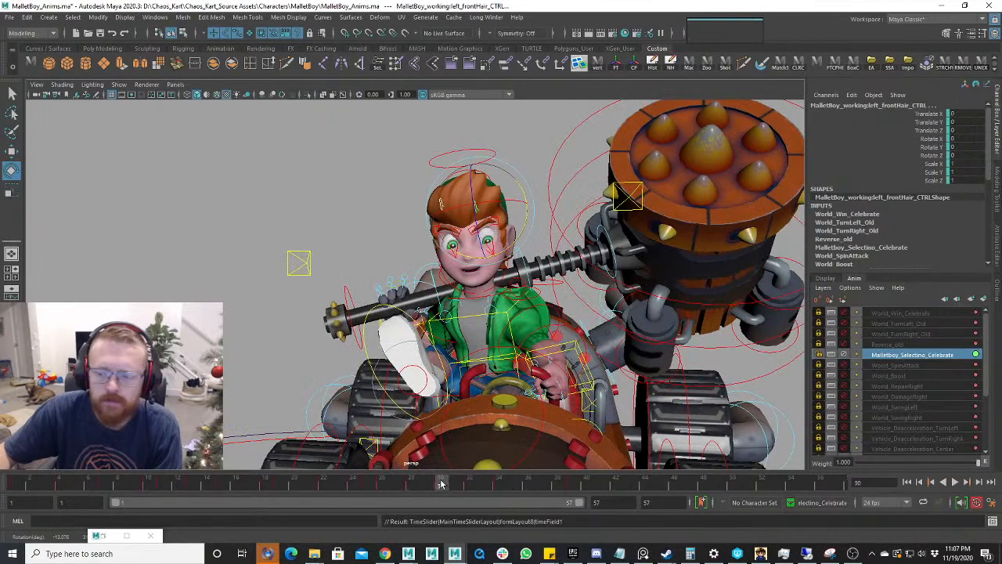
- Pose the front hair controls at frame 32 with translation about 0.07, -0.2, -0.7 and Y rotation about 32.8, and play back the animation
{"action": "key", "text": "alt+v"}
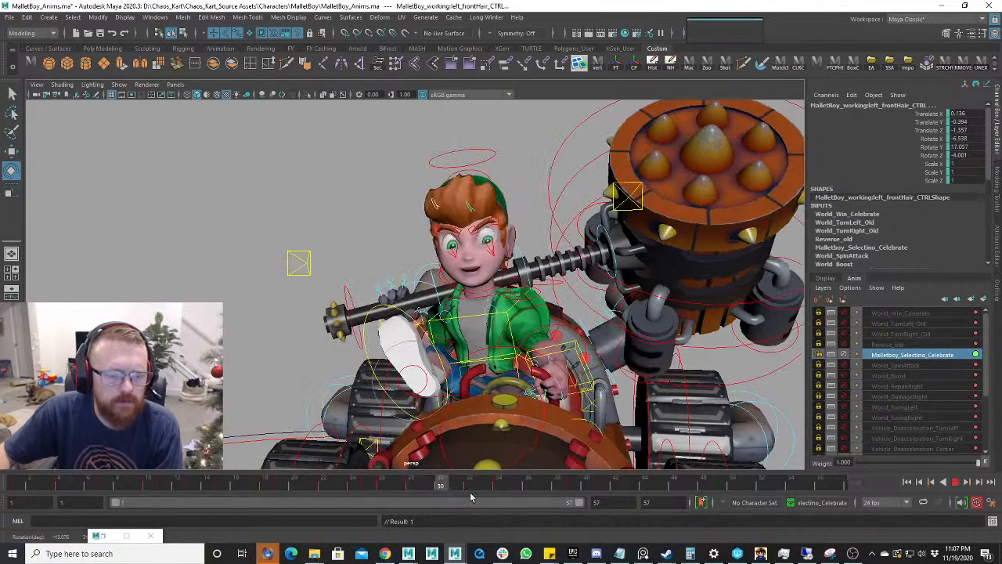
{"action": "left_click", "coordinate": [468, 486]}
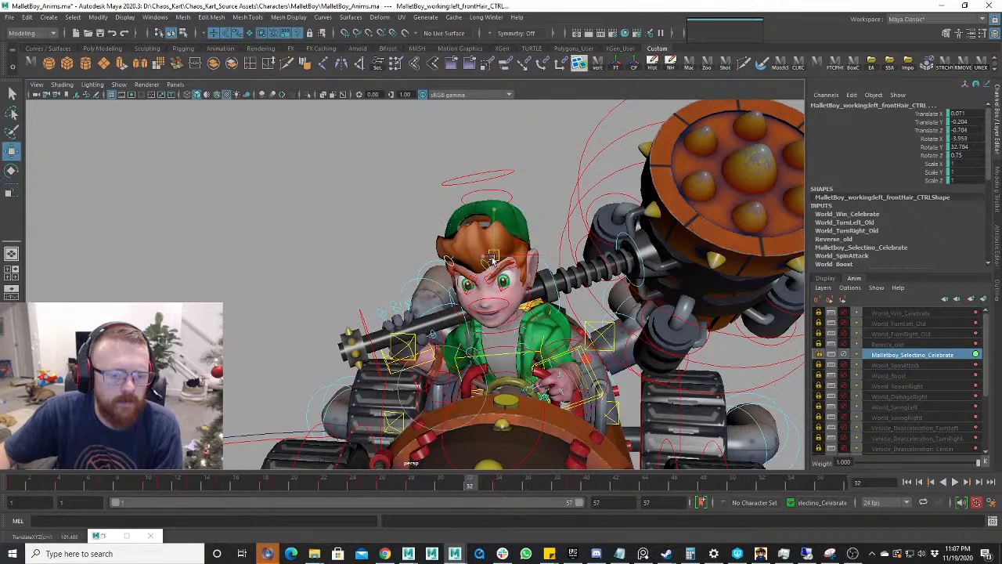
{"action": "left_click_drag", "start_coordinate": [482, 255], "coordinate": [484, 252]}
{"action": "left_click_drag", "start_coordinate": [485, 253], "coordinate": [507, 258], "text": "alt"}
{"action": "key", "text": "alt+v"}
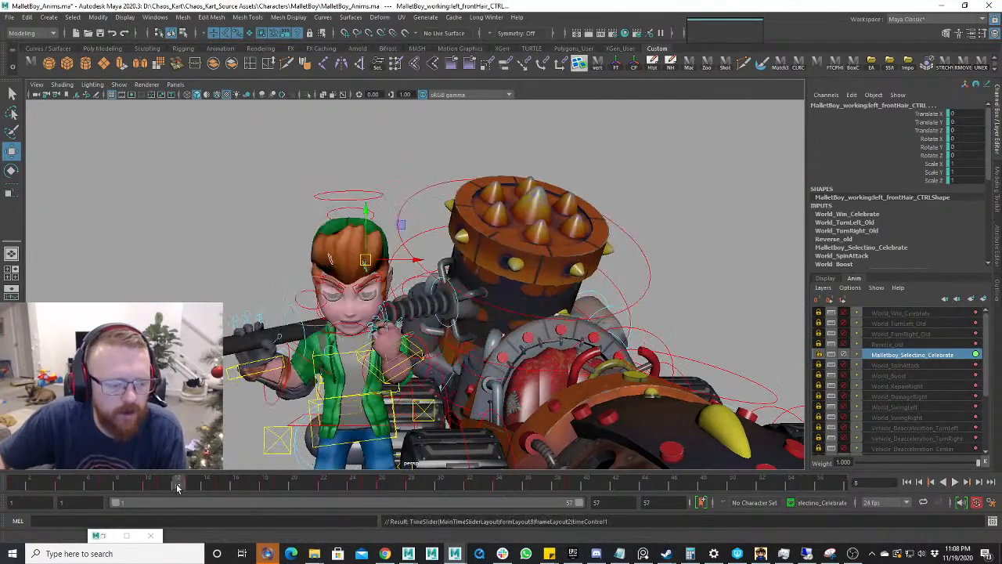
- Retime the front hair keys between frames 12 and 16 to start earlier and check the result in playback
{"action": "mouse_move", "coordinate": [188, 482]}
{"action": "left_mouse_down"}
{"action": "mouse_move", "coordinate": [180, 482]}
{"action": "mouse_move", "coordinate": [218, 487]}
{"action": "mouse_move", "coordinate": [170, 486]}
{"action": "left_mouse_up"}
{"action": "key", "text": "alt+v"}
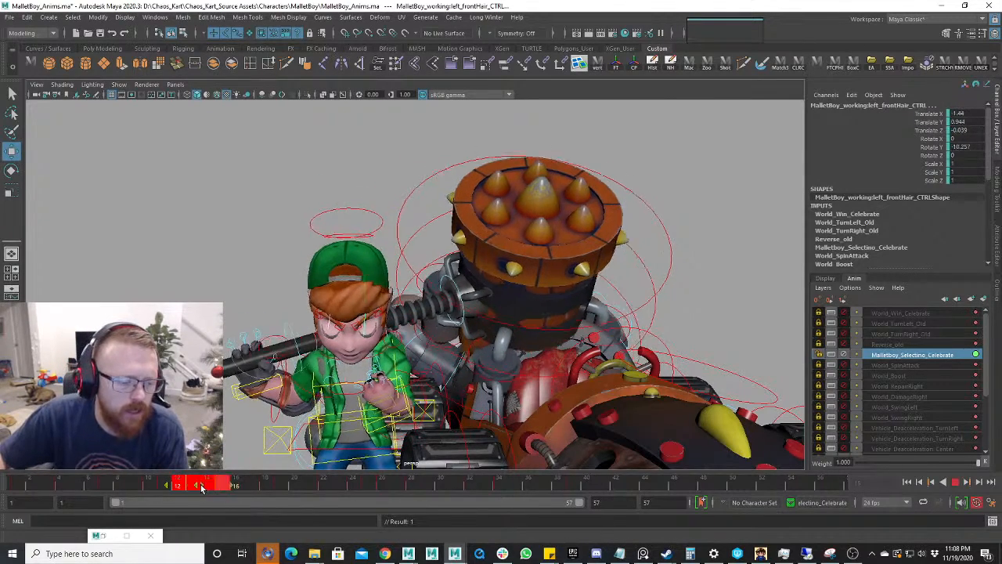
{"action": "mouse_move", "coordinate": [137, 486]}
{"action": "left_mouse_down"}
{"action": "mouse_move", "coordinate": [292, 476]}
{"action": "mouse_move", "coordinate": [163, 483]}
{"action": "left_mouse_up"}
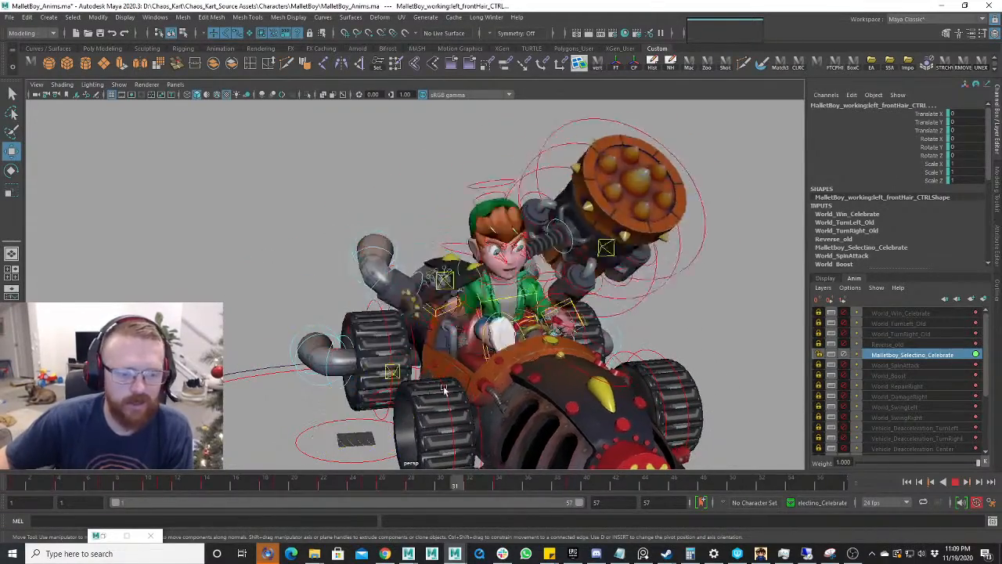
- Move the right arm IK control at frame 14 to translation about -1.23, 24.4, 4.02 and play back the mallet swing
{"action": "left_click", "coordinate": [150, 485]}
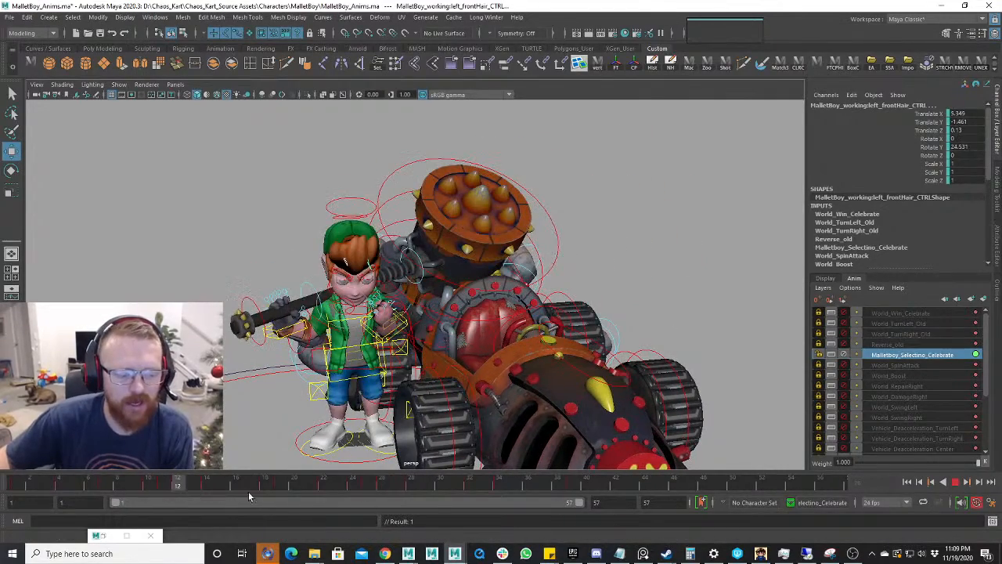
{"action": "left_click_drag", "start_coordinate": [263, 484], "coordinate": [90, 502]}
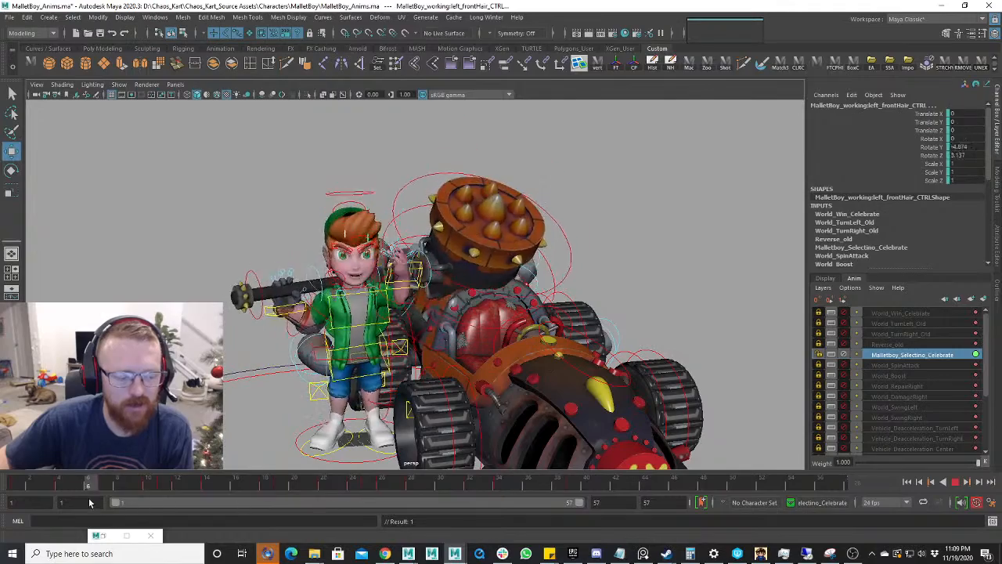
{"action": "left_click_drag", "start_coordinate": [178, 482], "coordinate": [141, 499]}
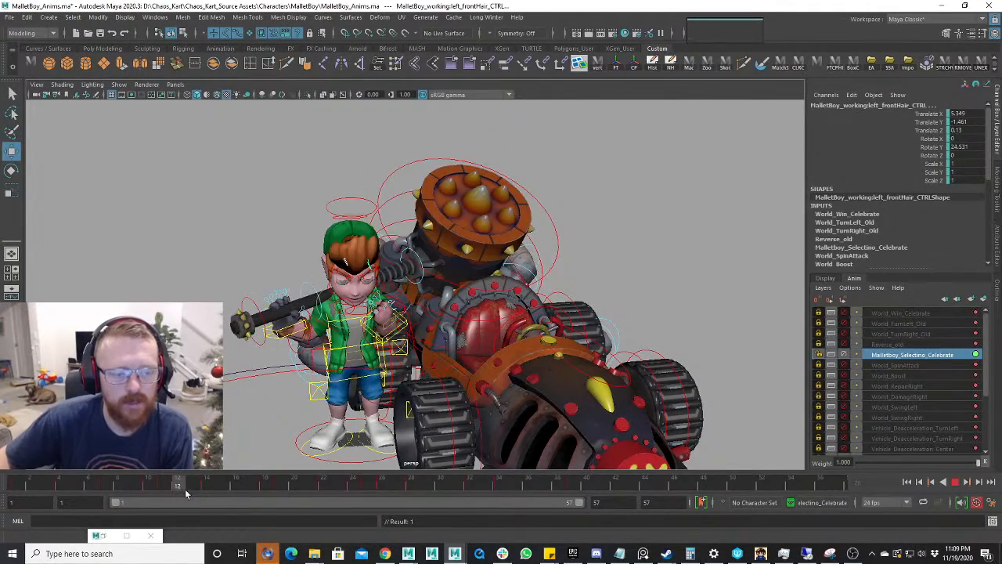
{"action": "scroll", "coordinate": [365, 307], "scroll_direction": "up", "scroll_amount": 3}
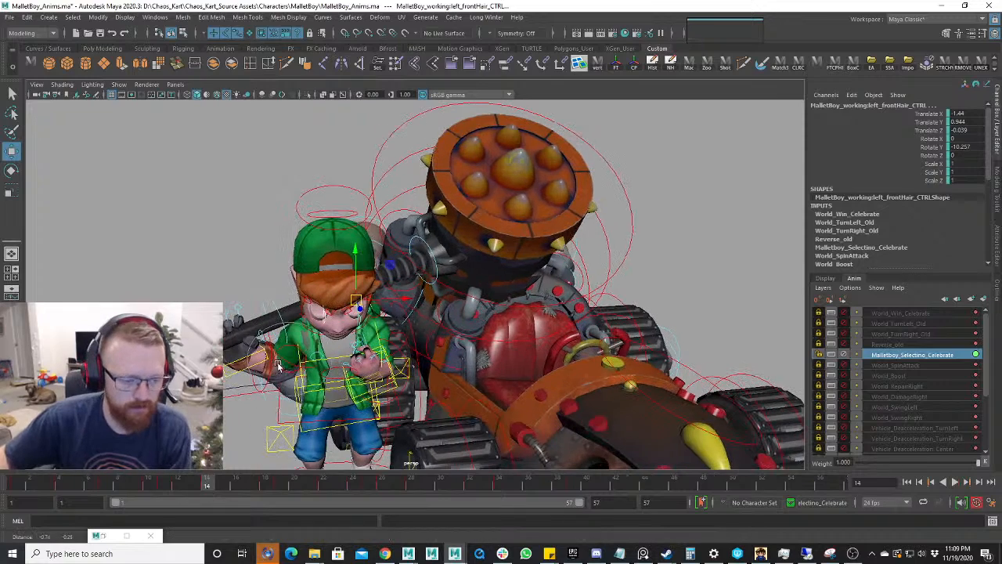
{"action": "left_click", "coordinate": [245, 357]}
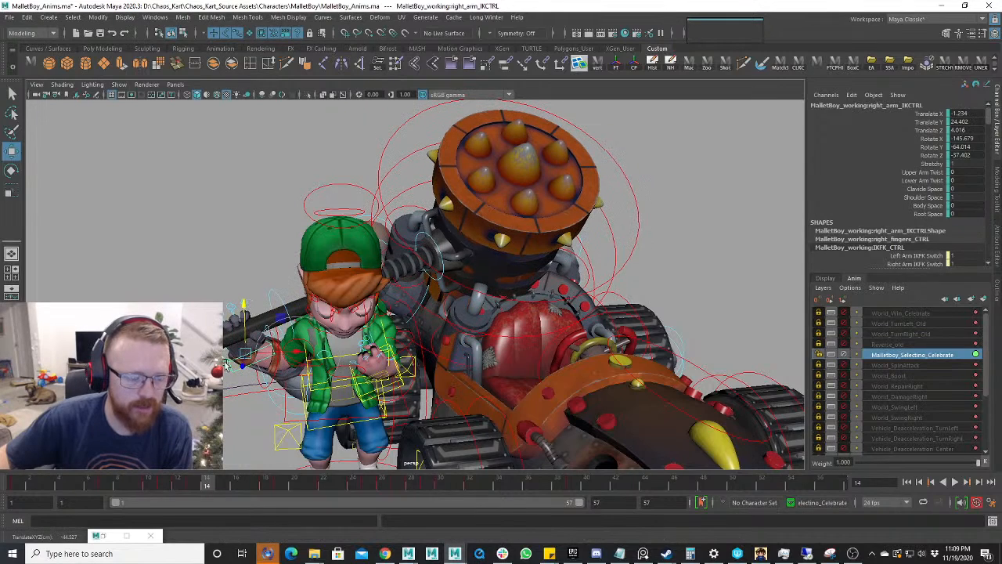
{"action": "key", "text": "alt+v"}
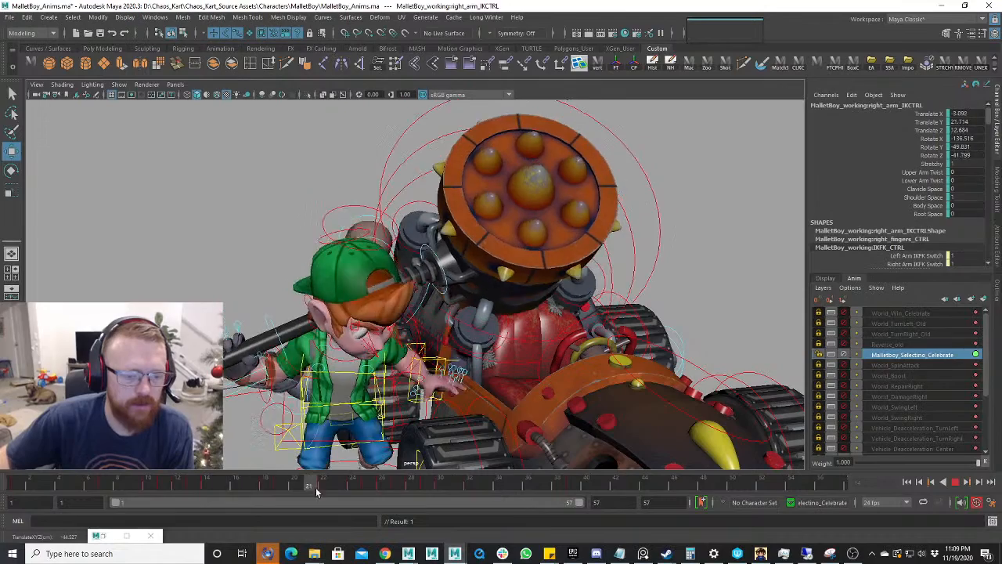
- Pose the right arm IK control at frame 18 with translation about -2.4, 22, 5.3 and rotation about -135.4, -62.7, -42.8, and play it back
{"action": "left_click", "coordinate": [266, 484]}
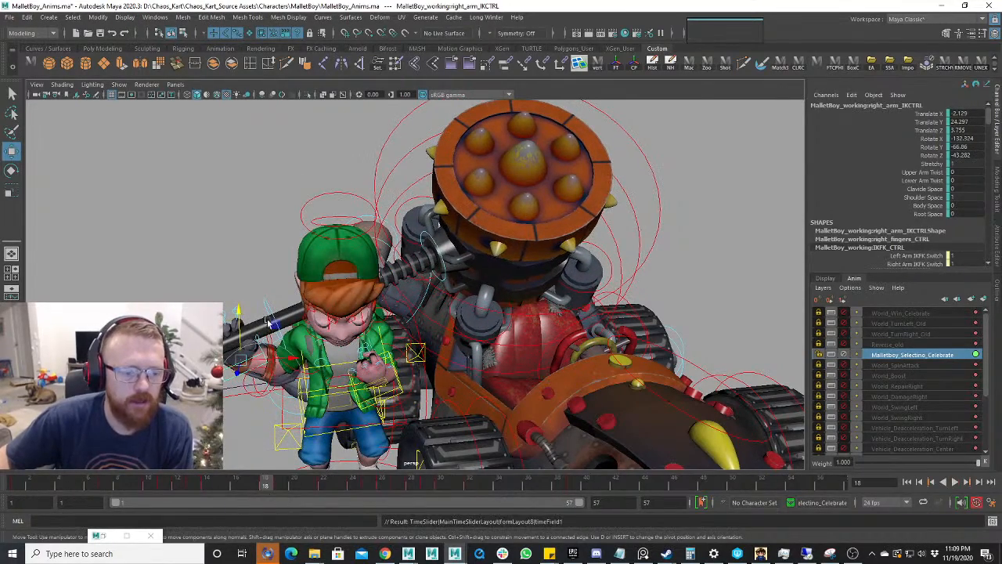
{"action": "left_click", "coordinate": [232, 483]}
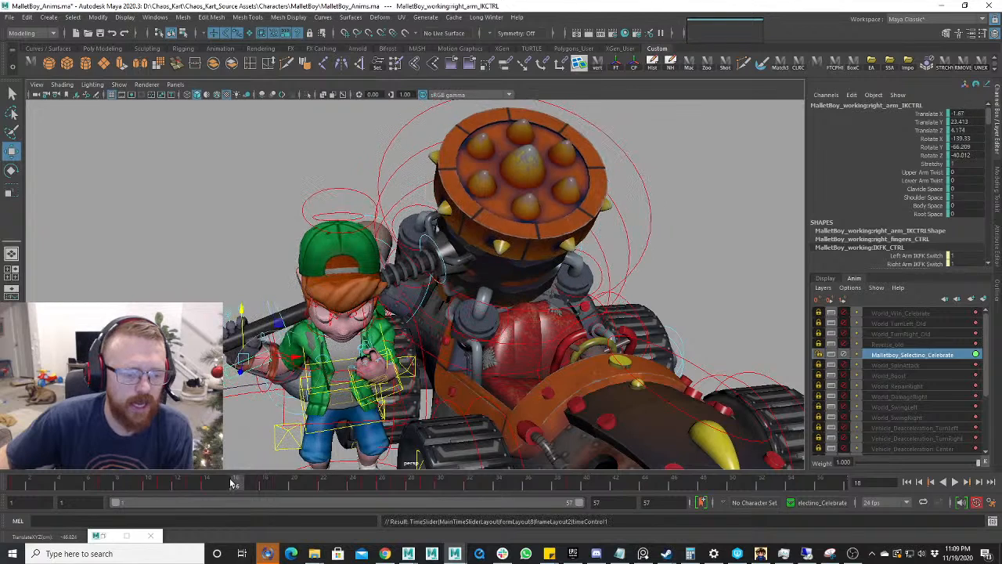
{"action": "key", "text": "alt+v"}
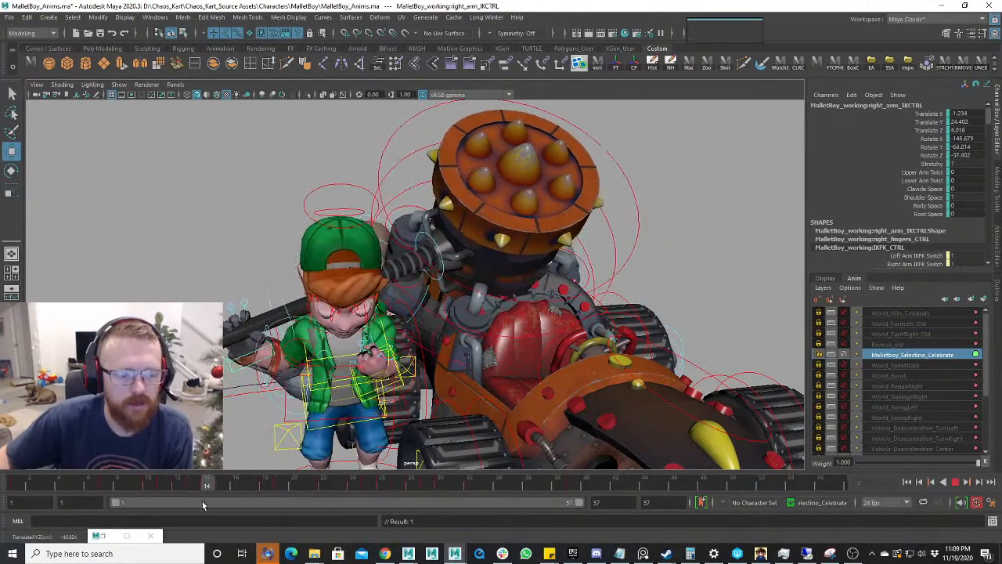
{"action": "left_click_drag", "start_coordinate": [204, 500], "coordinate": [263, 499]}
{"action": "key", "text": "e"}
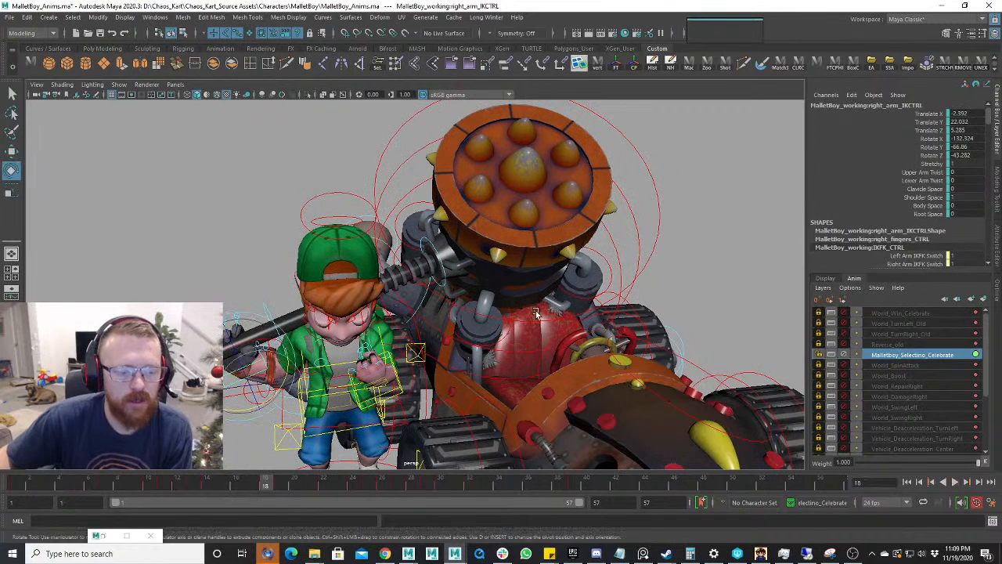
{"action": "mouse_move", "coordinate": [252, 365]}
{"action": "left_mouse_down"}
{"action": "mouse_move", "coordinate": [255, 405]}
{"action": "mouse_move", "coordinate": [266, 367]}
{"action": "left_mouse_up"}
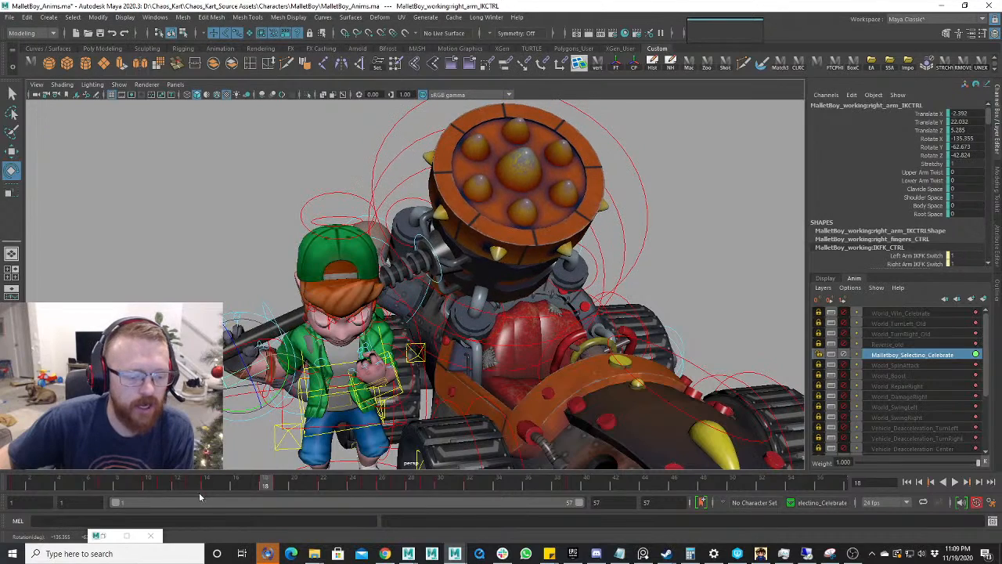
{"action": "left_click_drag", "start_coordinate": [202, 487], "coordinate": [275, 488]}
{"action": "key", "text": "alt+v"}
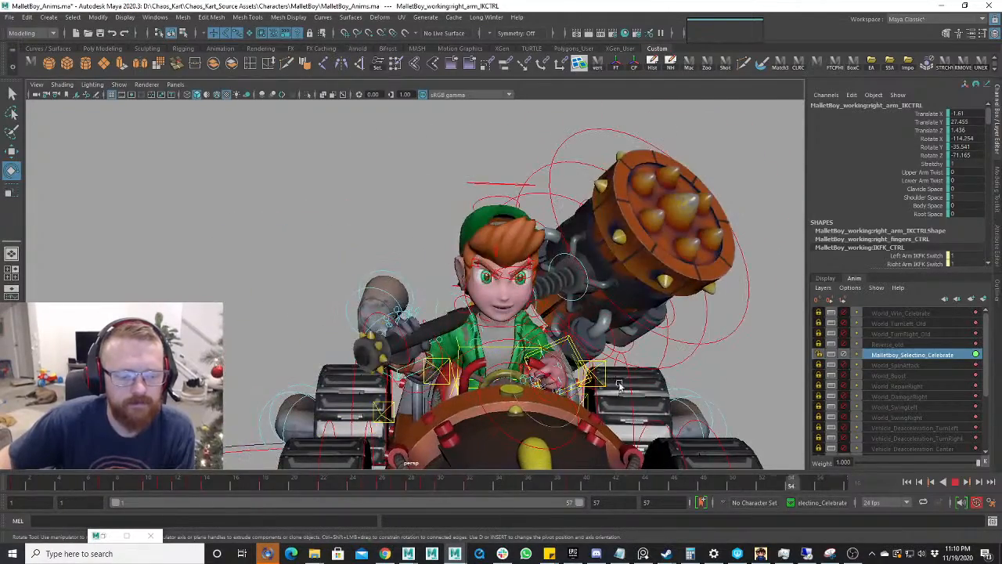
- Frame the whole kart, hide the rig's control curves in the viewport, and play the celebration animation from the start
{"action": "key", "text": "Escape"}
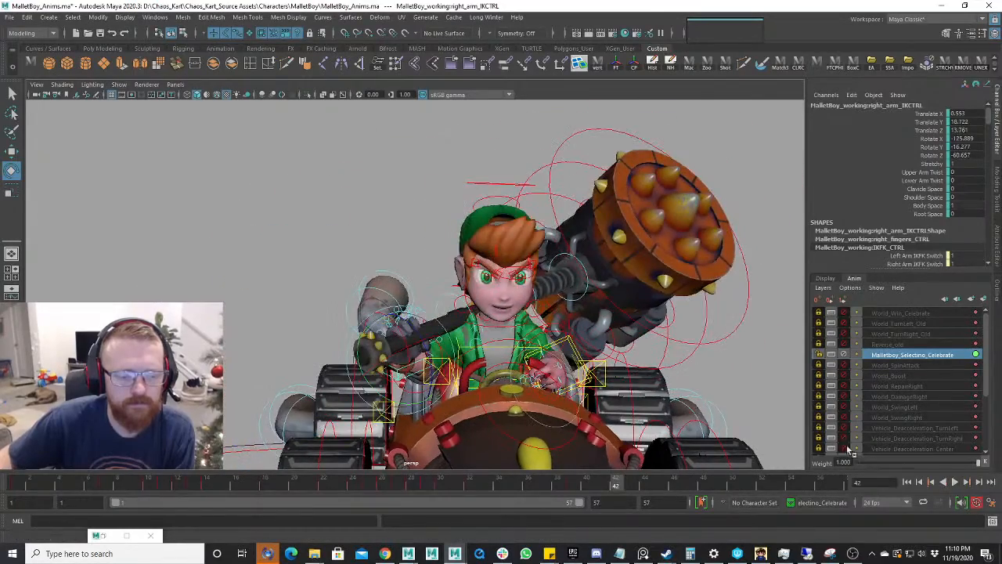
{"action": "right_click_drag", "start_coordinate": [631, 417], "coordinate": [532, 368], "text": "alt"}
{"action": "mouse_move", "coordinate": [532, 368]}
{"action": "left_mouse_down", "text": "alt"}
{"action": "mouse_move", "coordinate": [571, 380]}
{"action": "mouse_move", "coordinate": [538, 376]}
{"action": "left_mouse_up", "text": "alt"}
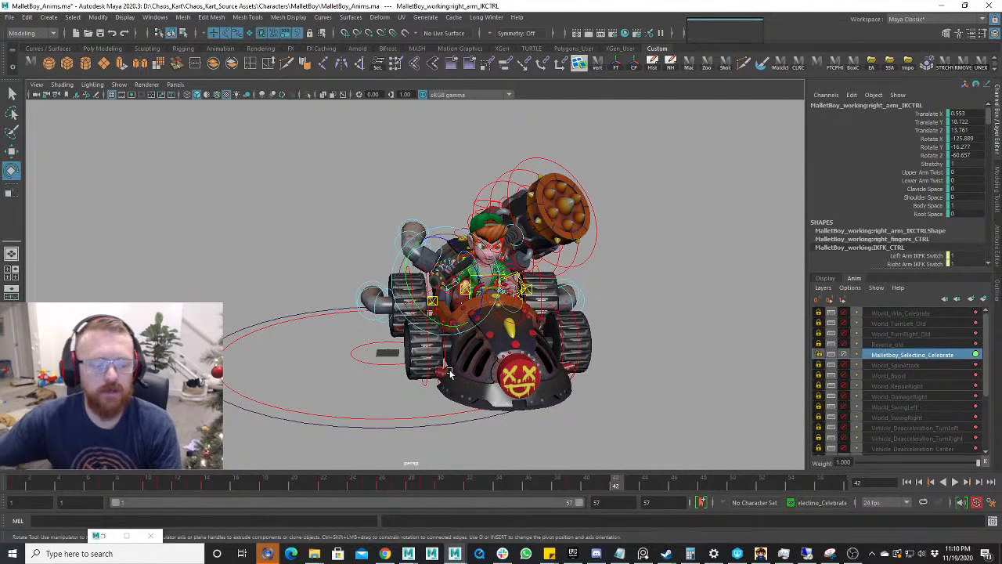
{"action": "left_click_drag", "start_coordinate": [483, 283], "coordinate": [495, 318], "text": "alt"}
{"action": "scroll", "coordinate": [477, 307], "scroll_direction": "up", "scroll_amount": 3}
{"action": "scroll", "coordinate": [498, 317], "scroll_direction": "down", "scroll_amount": 2}
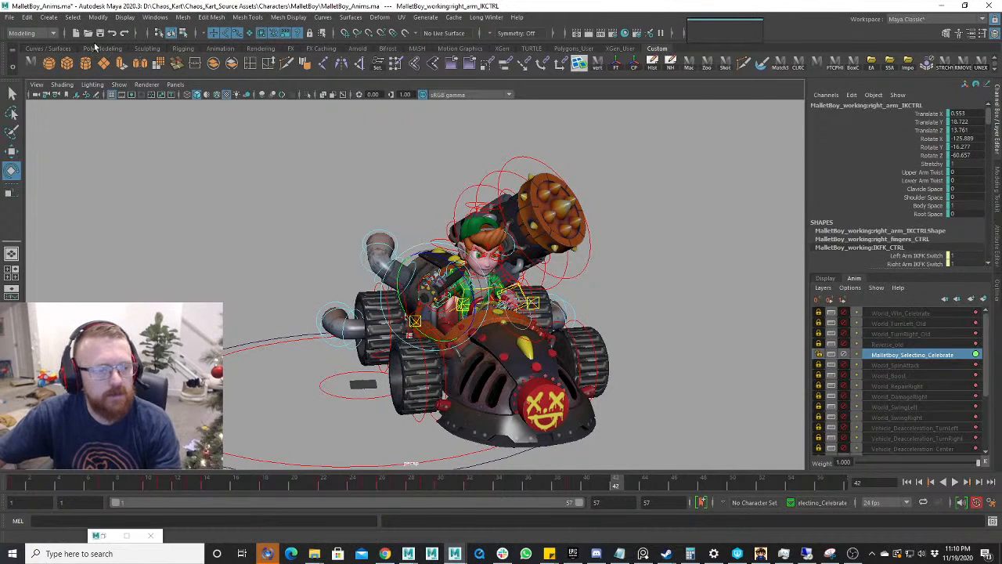
{"action": "left_click", "coordinate": [118, 84]}
{"action": "left_click", "coordinate": [177, 150]}
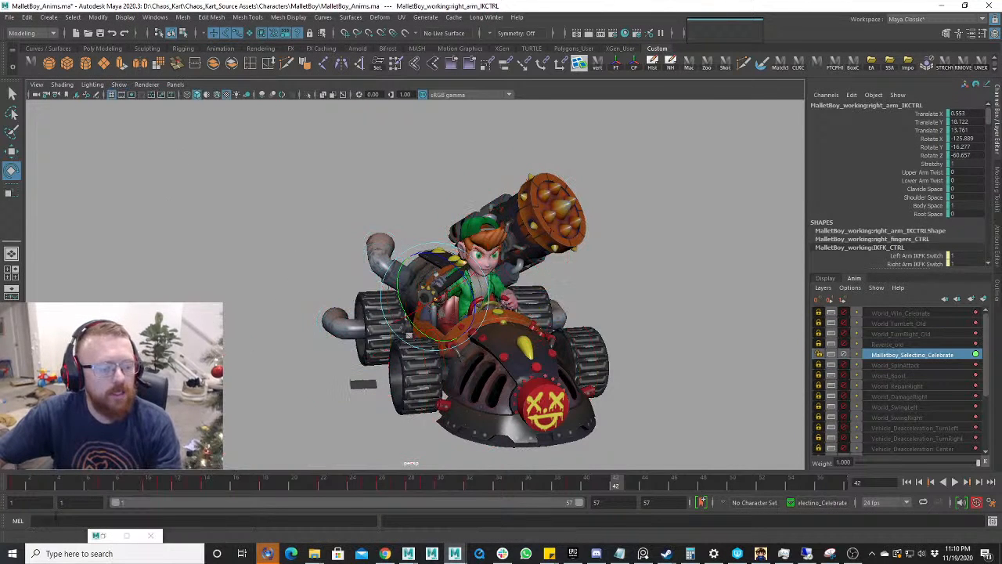
{"action": "left_click", "coordinate": [24, 482]}
{"action": "key", "text": "alt+v"}
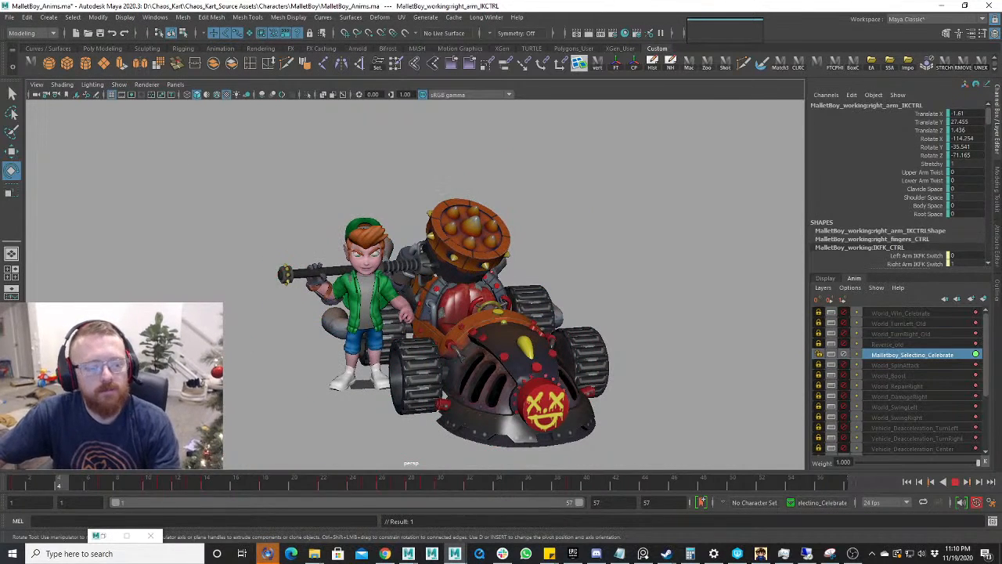